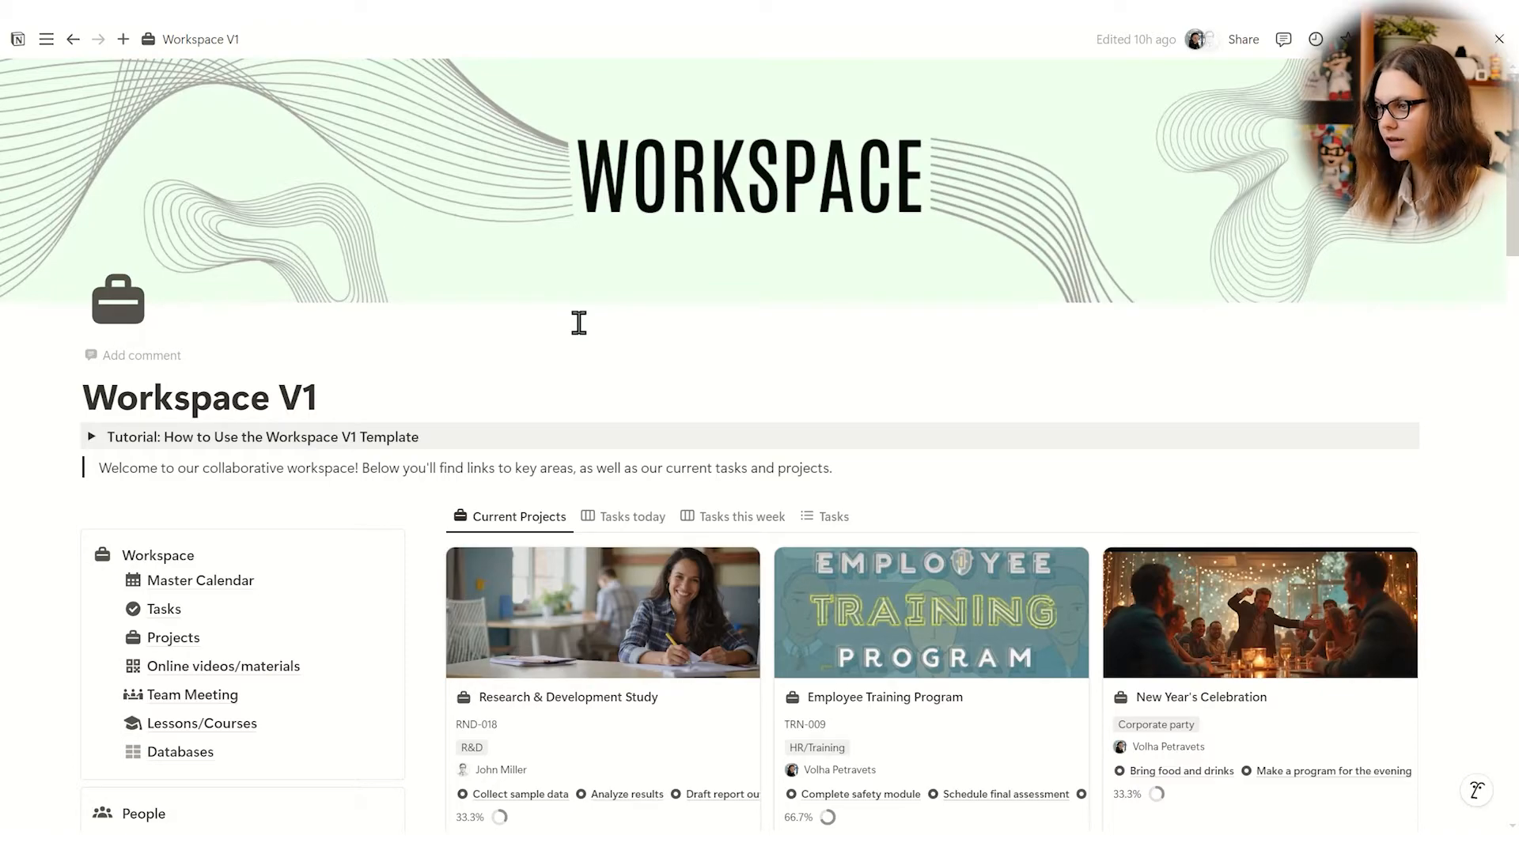
Expand the template tutorial, review its Left Panel and Master Calendar sections, and collapse the tutorial again
click(92, 437)
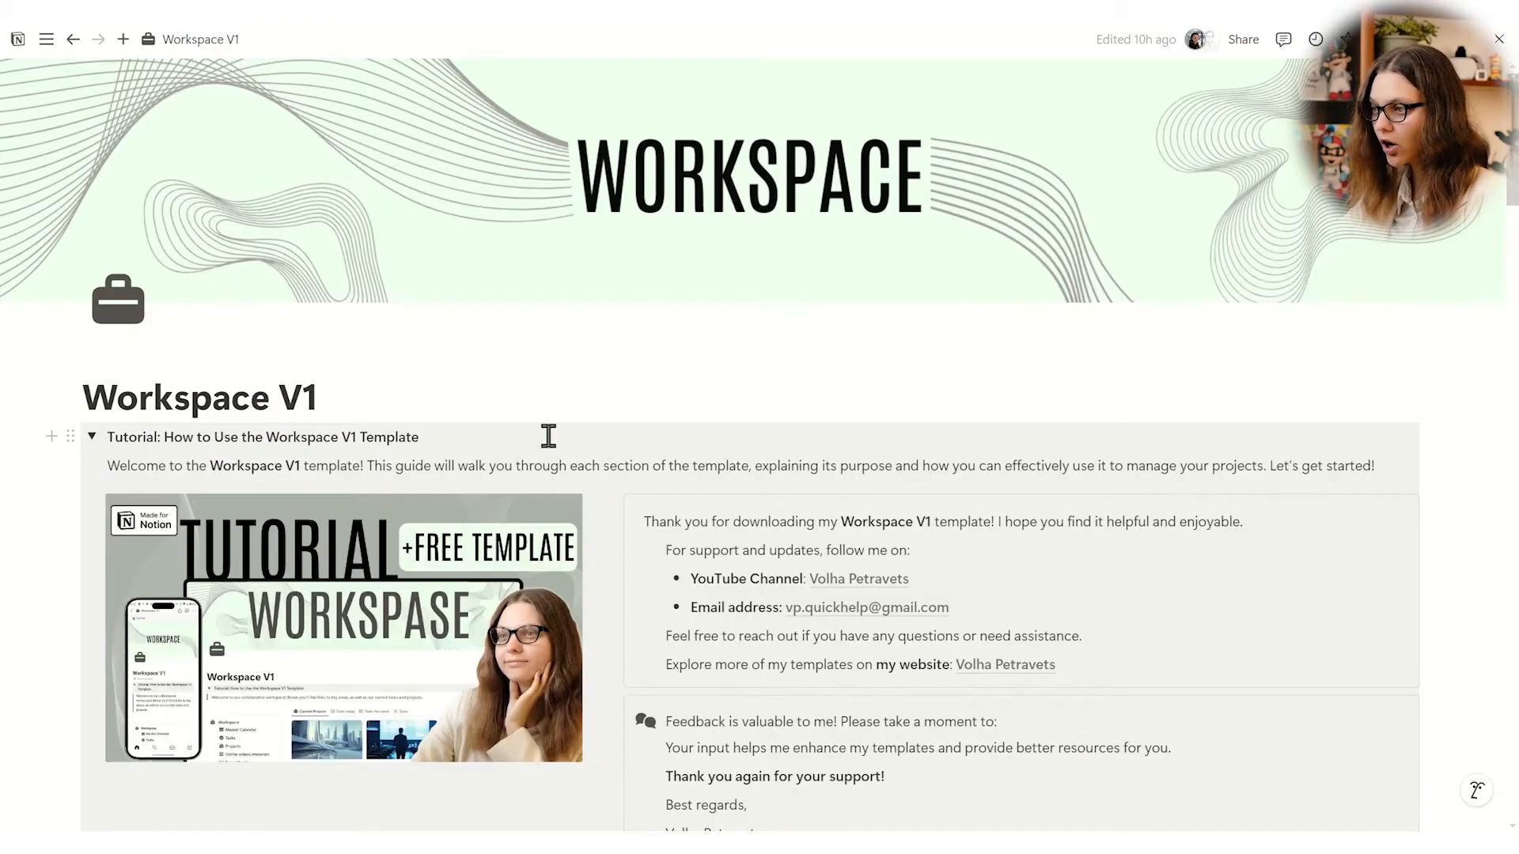
scroll(854, 443, down, 5)
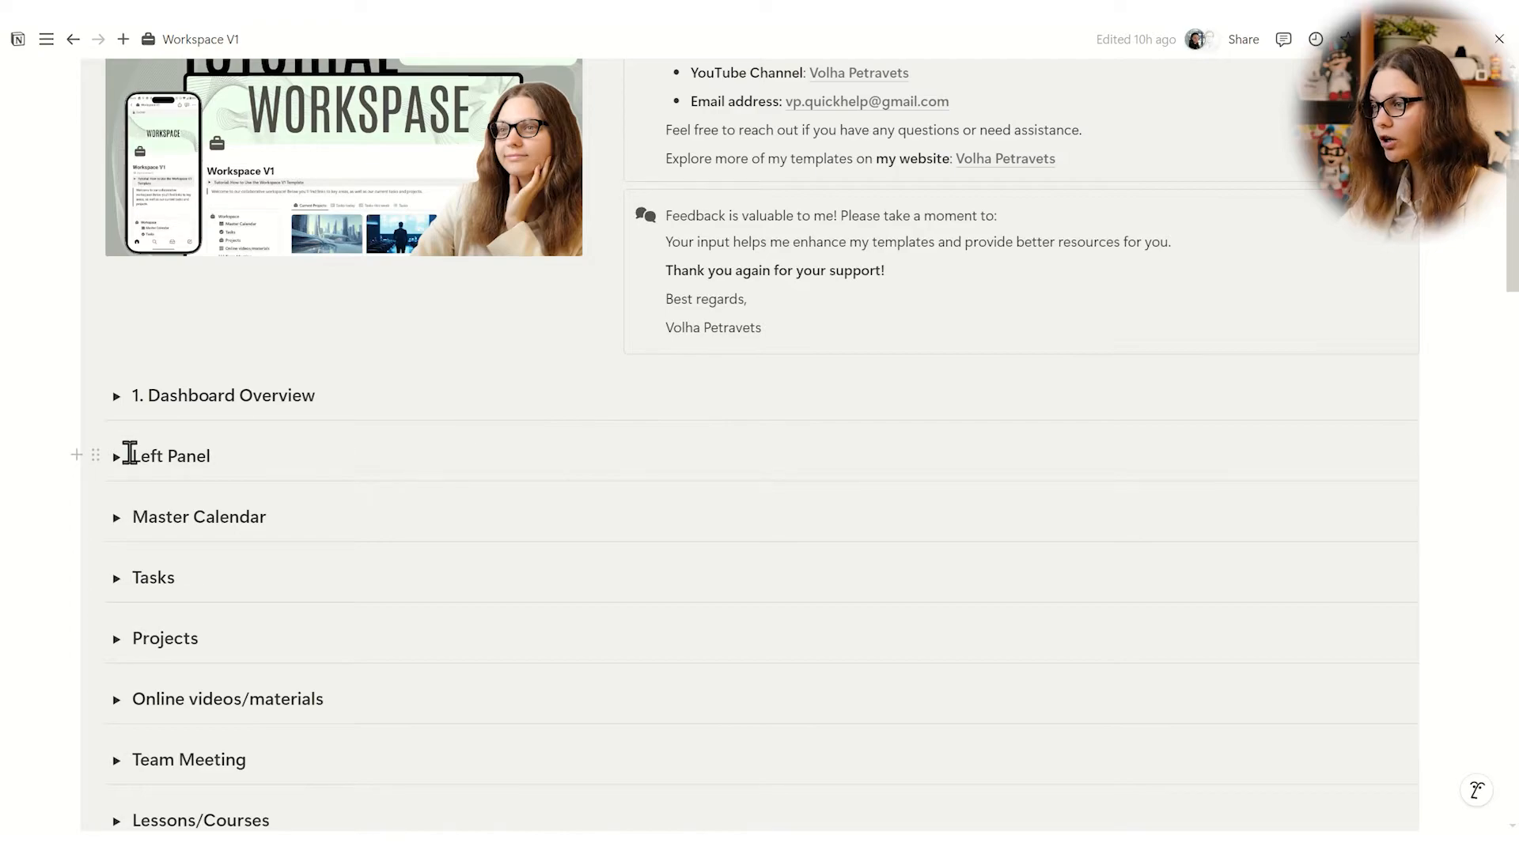
click(117, 457)
scroll(288, 478, down, 6)
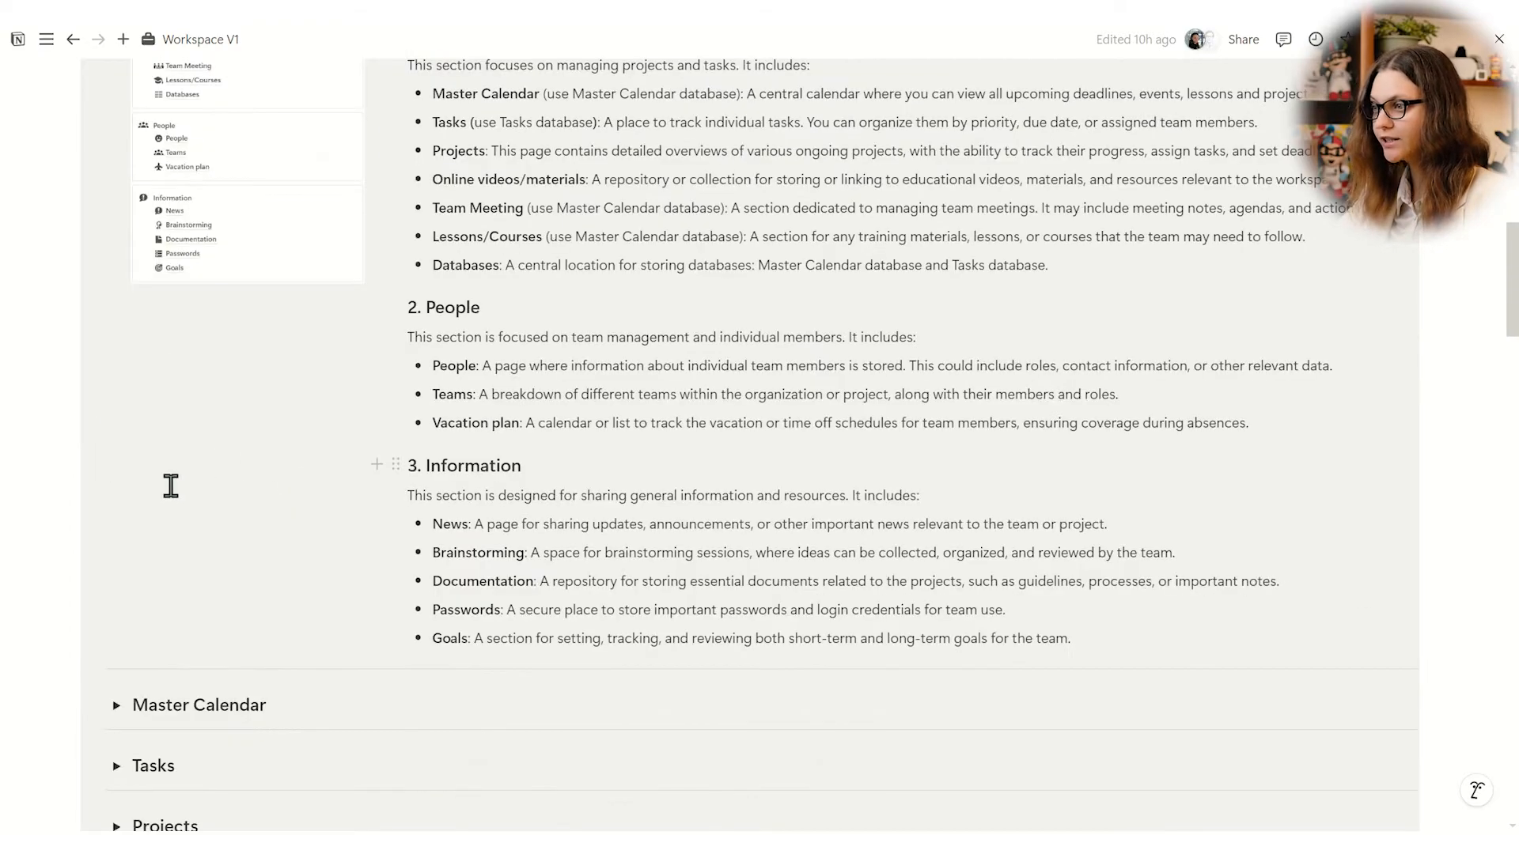
click(116, 705)
scroll(362, 633, down, 6)
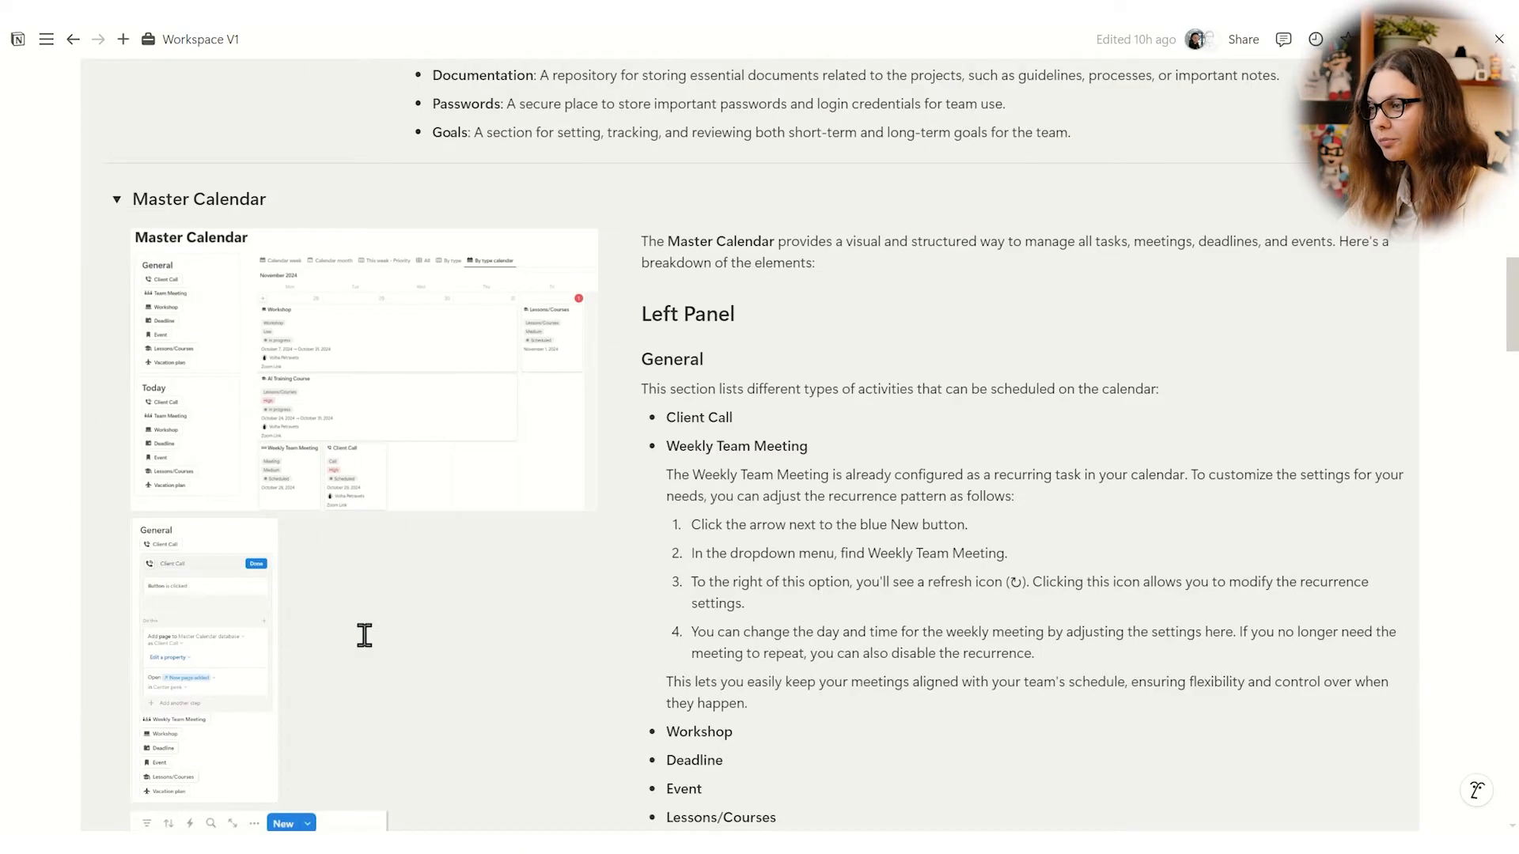
scroll(364, 635, up, 1)
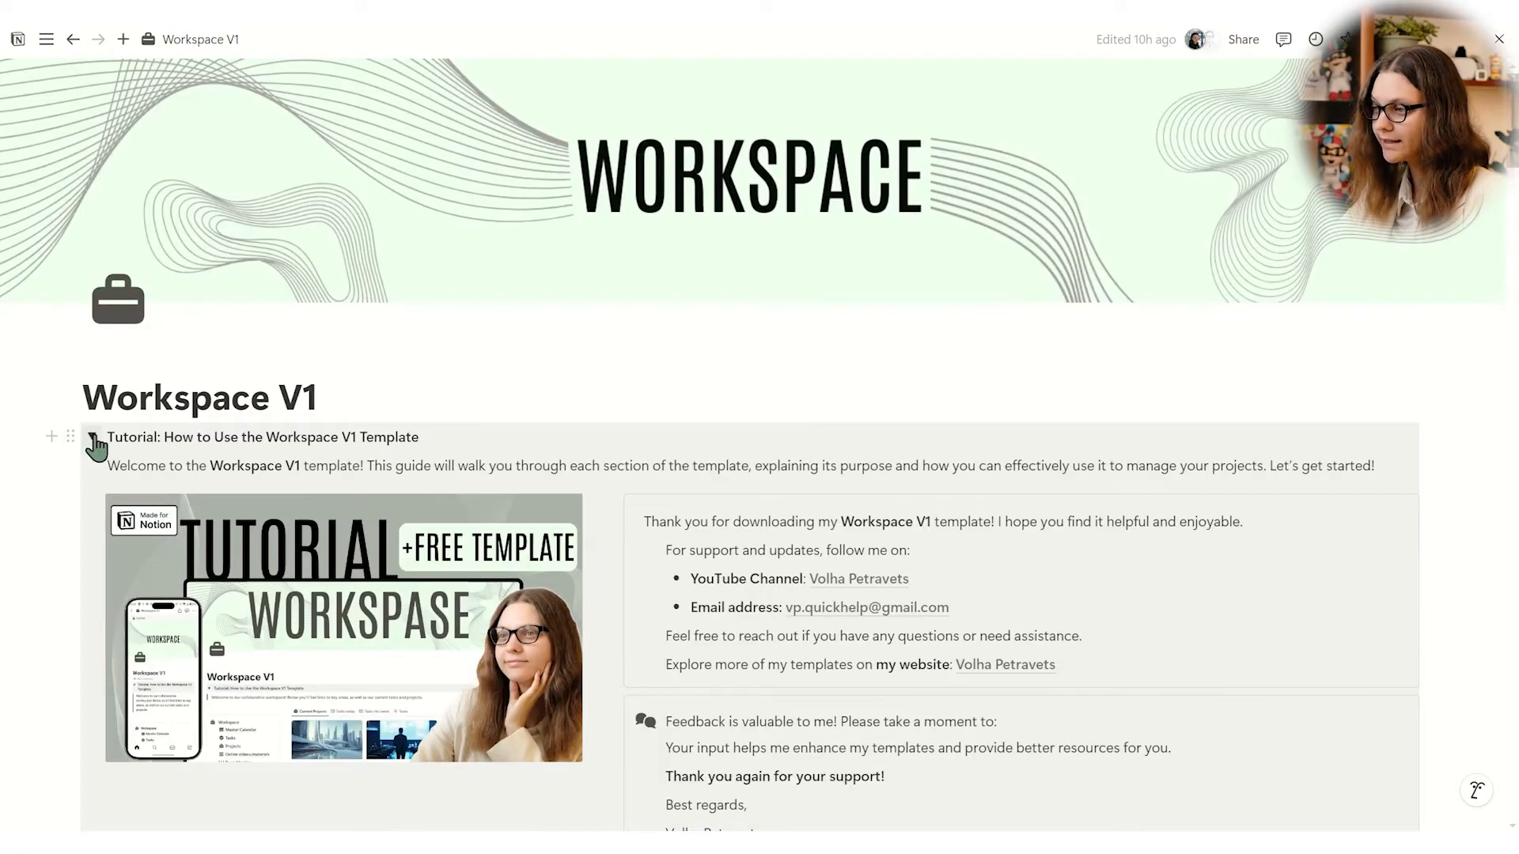
click(92, 437)
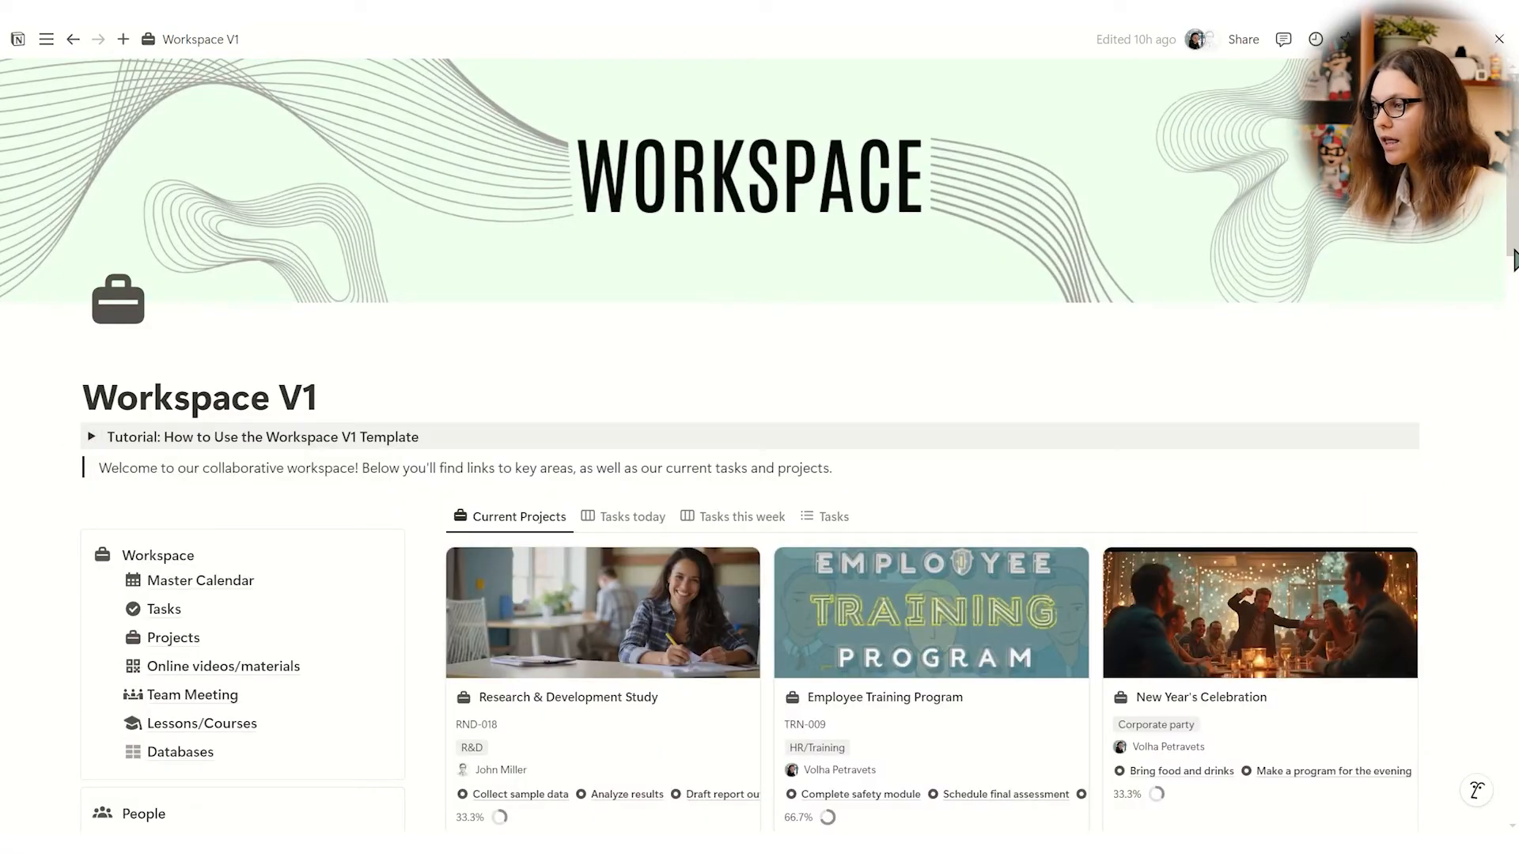
Look through the dashboard's Tasks today, Tasks this week and Tasks views, and return to Current Projects
scroll(1092, 532, down, 5)
scroll(759, 443, down, 1)
scroll(759, 442, up, 1)
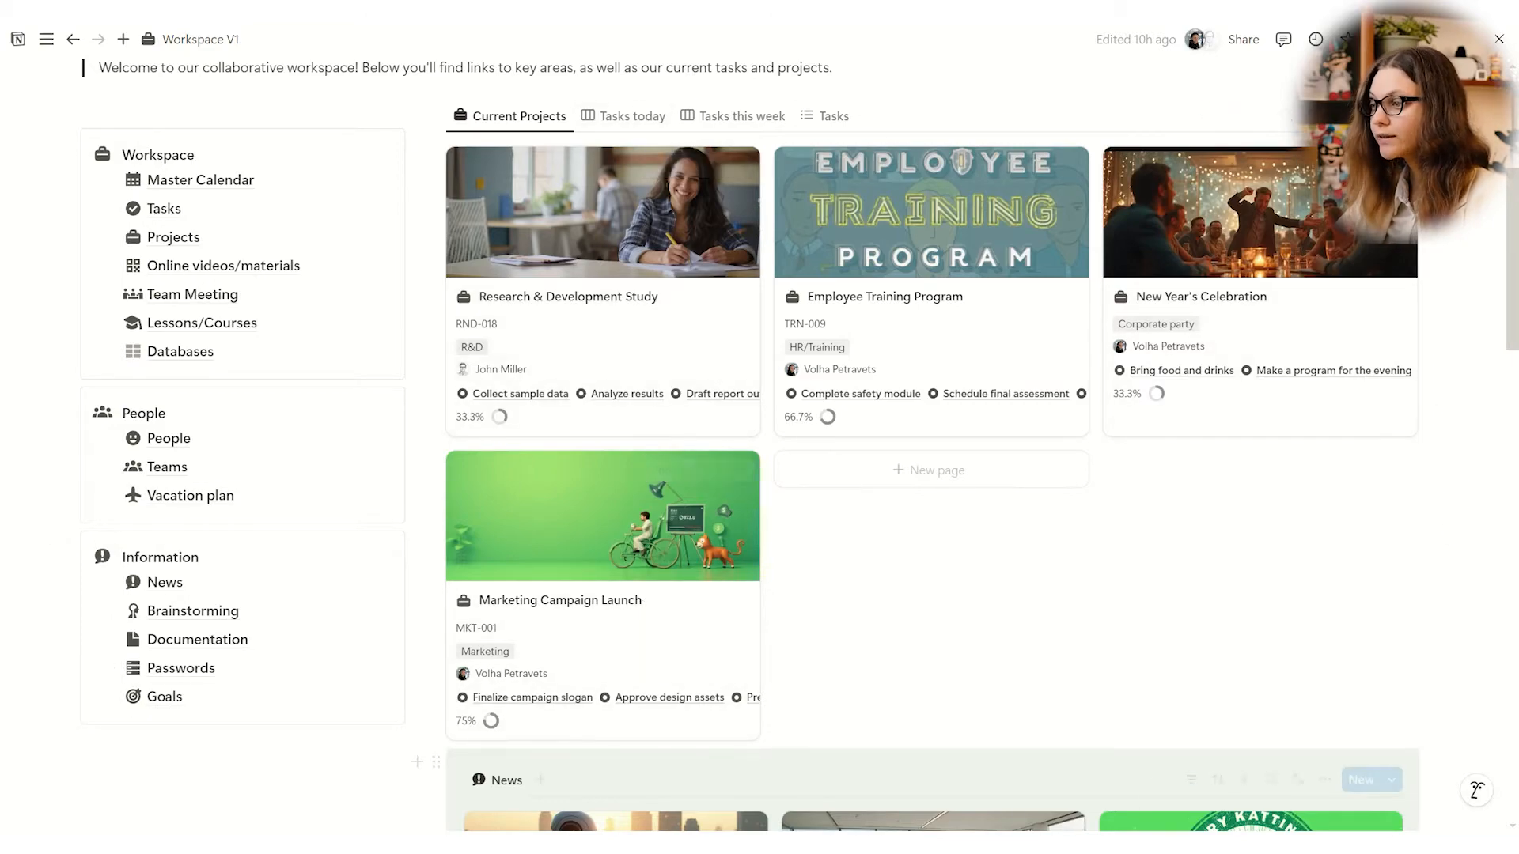
click(638, 134)
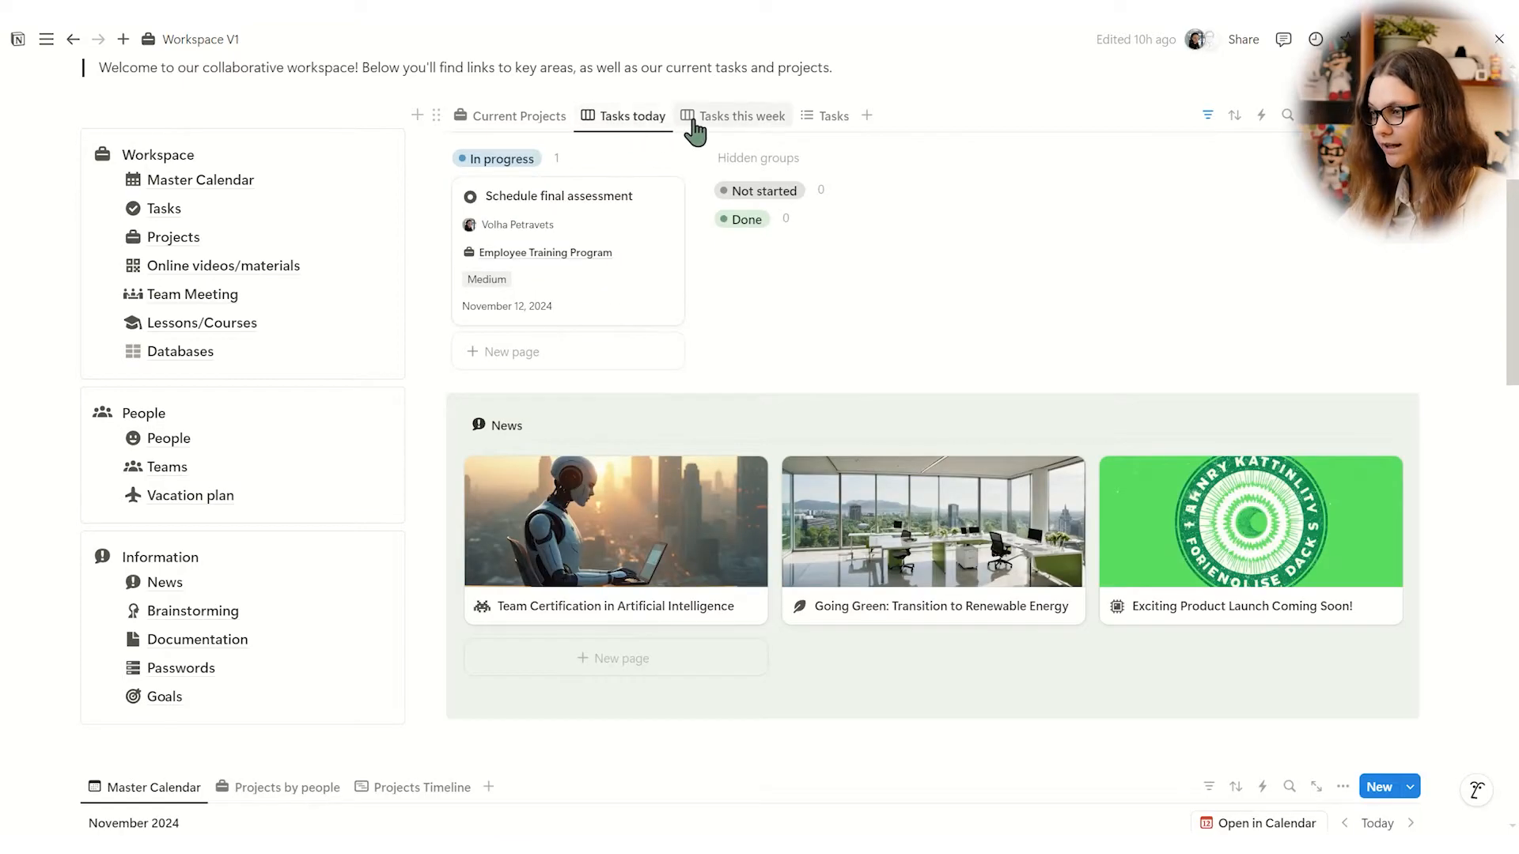
click(750, 119)
click(828, 118)
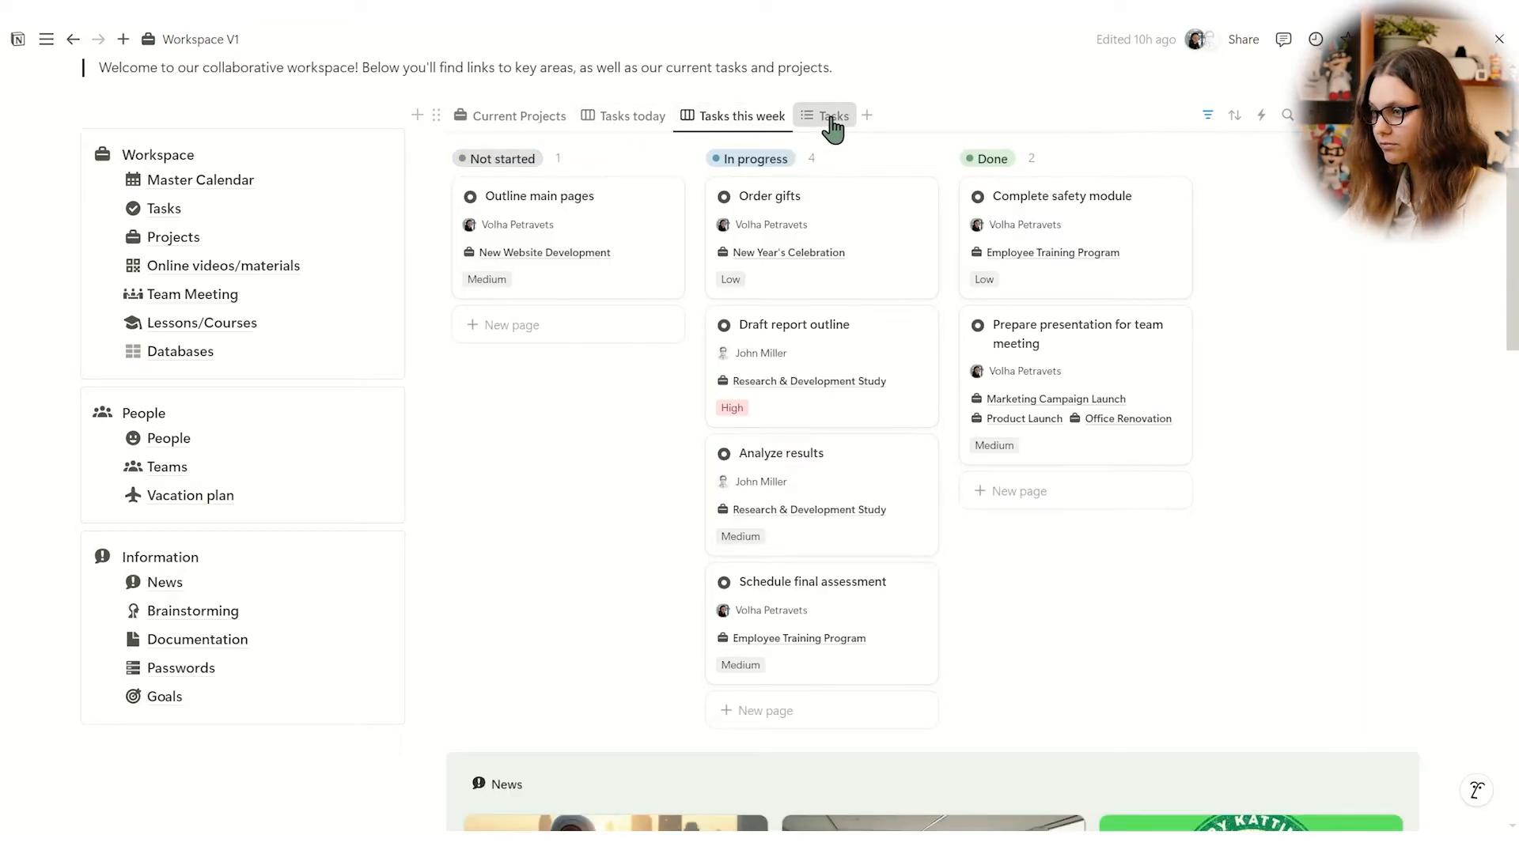
click(538, 119)
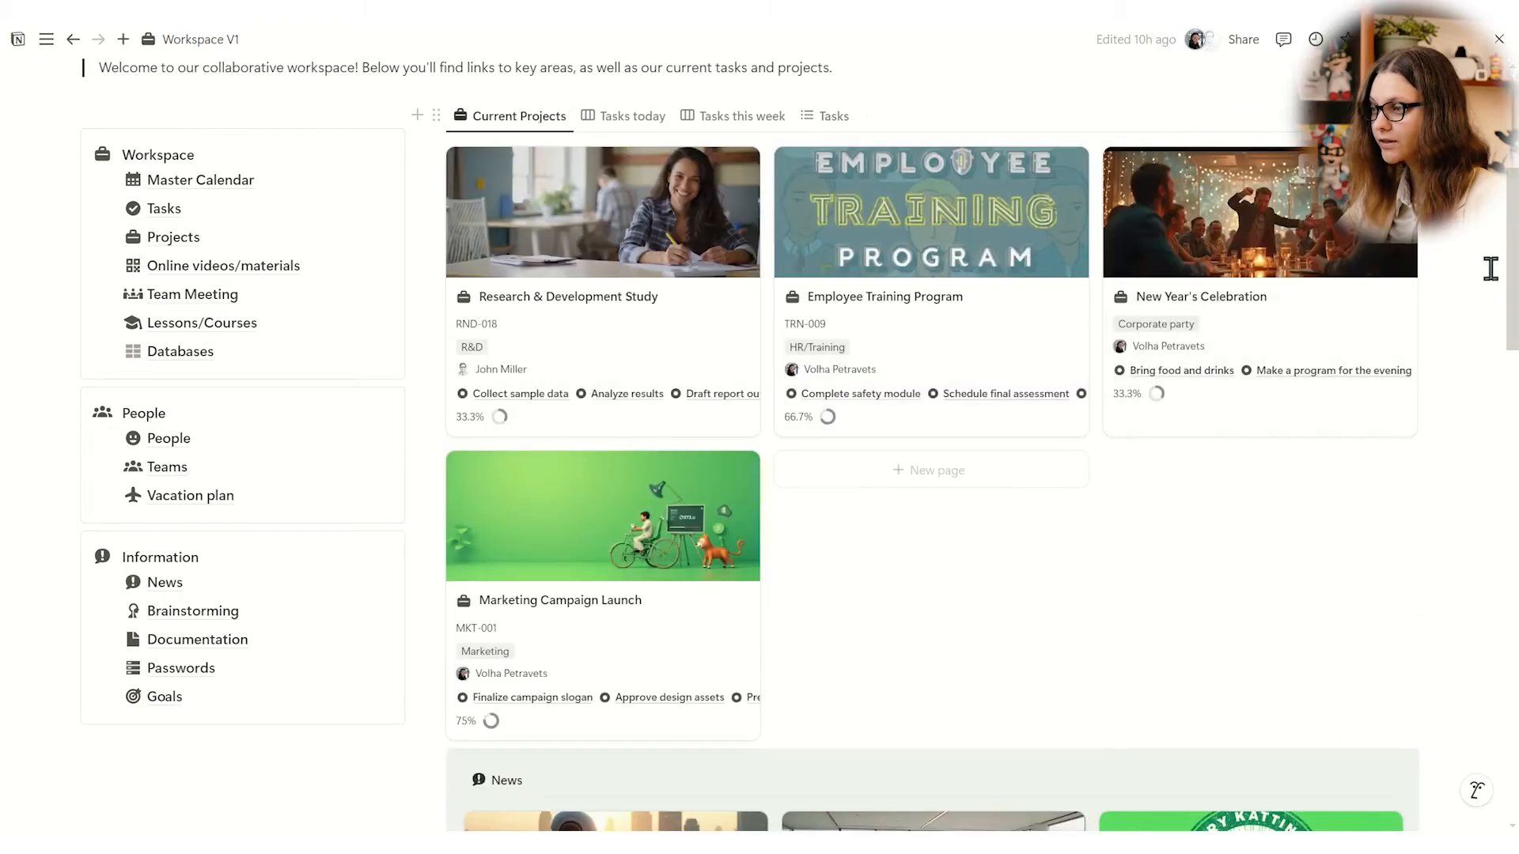
Review the dashboard's News section and the Master Calendar, Projects by people and Projects Timeline views
scroll(1509, 309, down, 5)
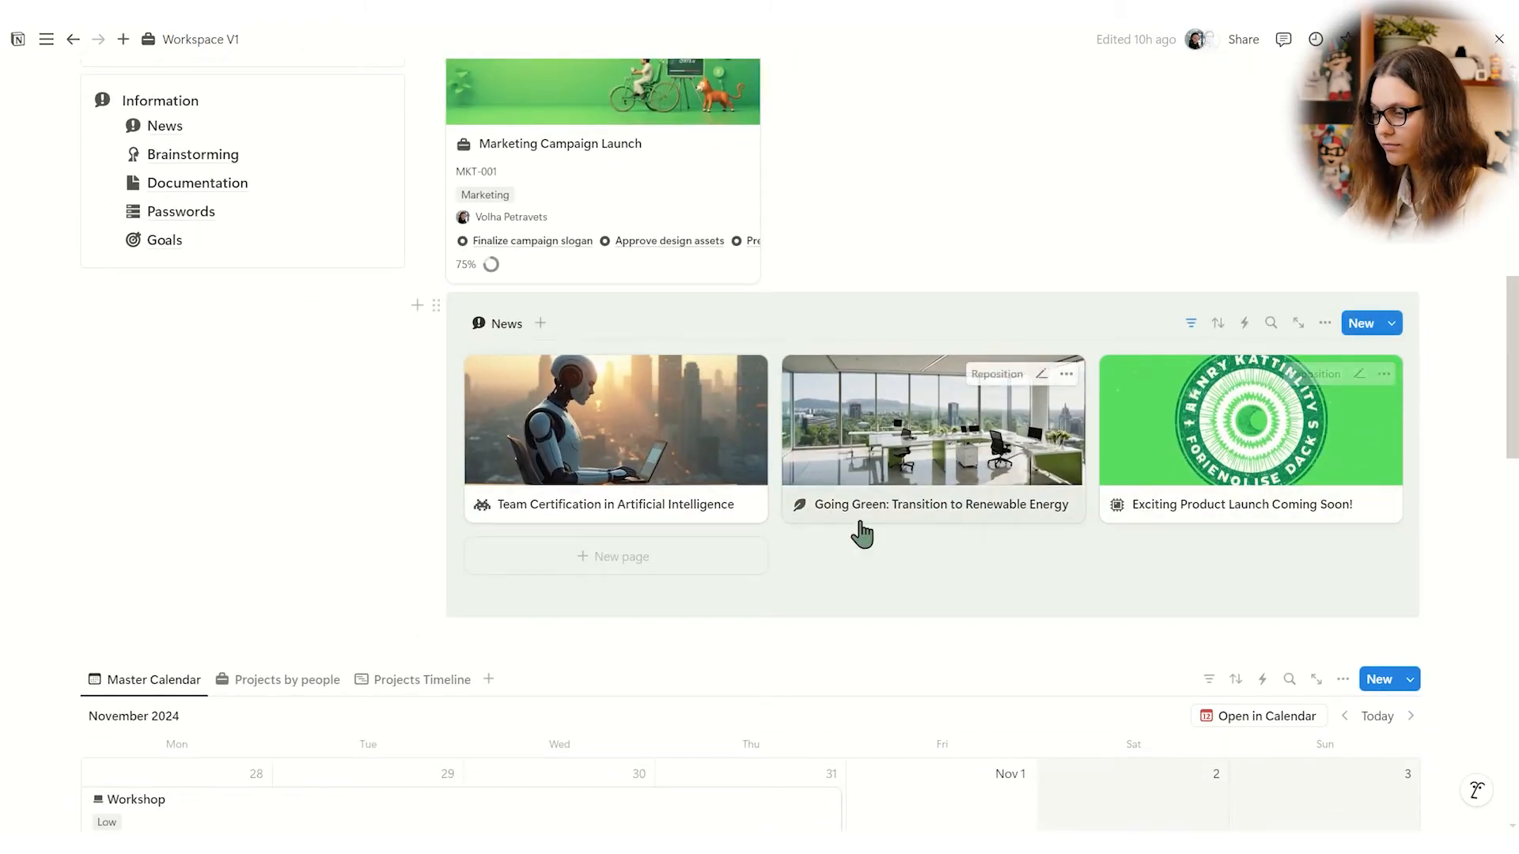
drag(1513, 331, 1514, 478)
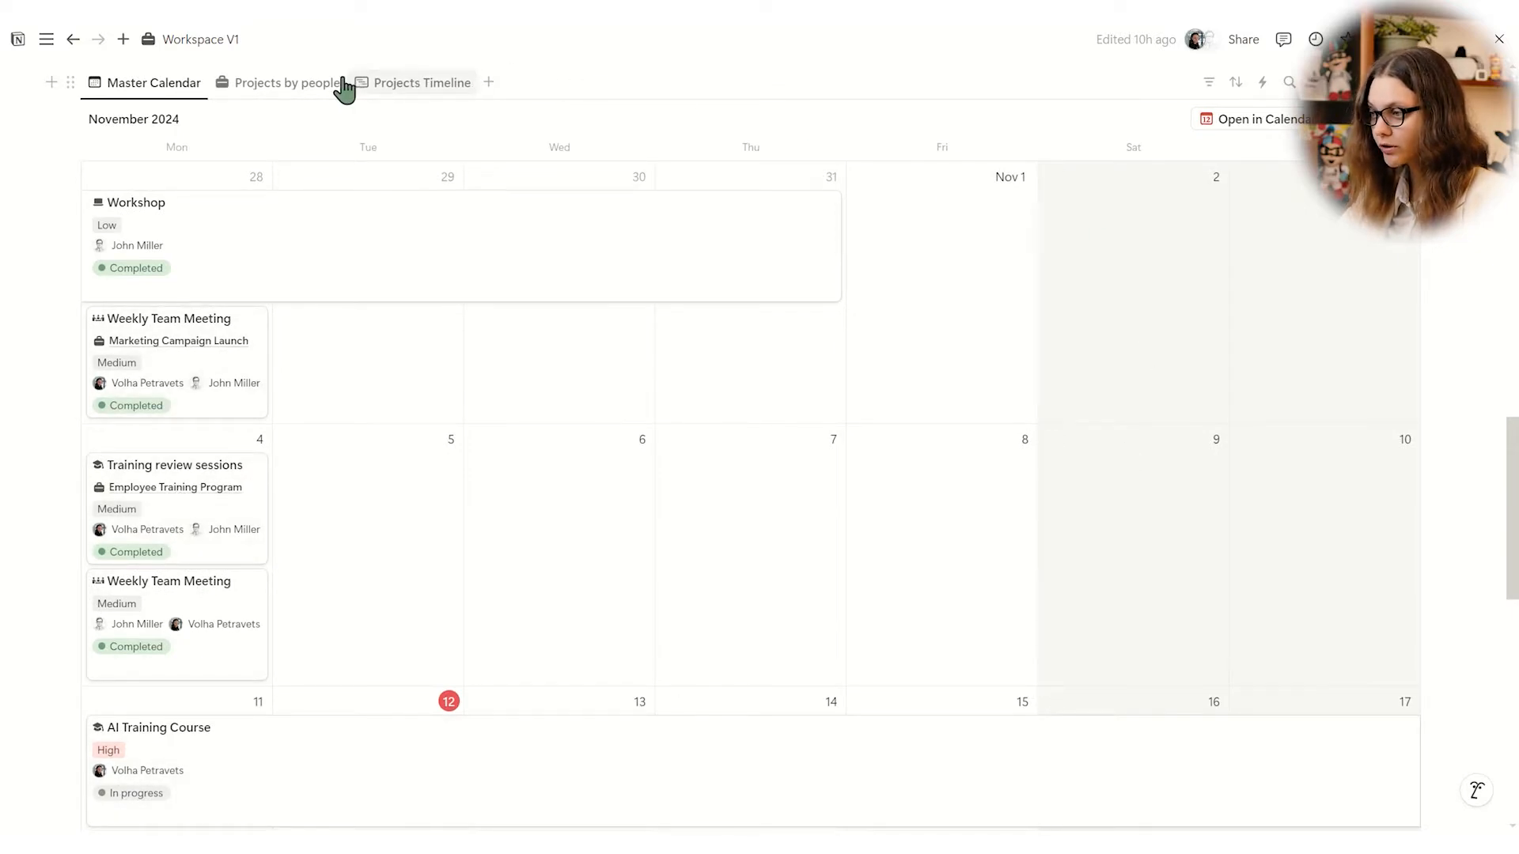
click(295, 83)
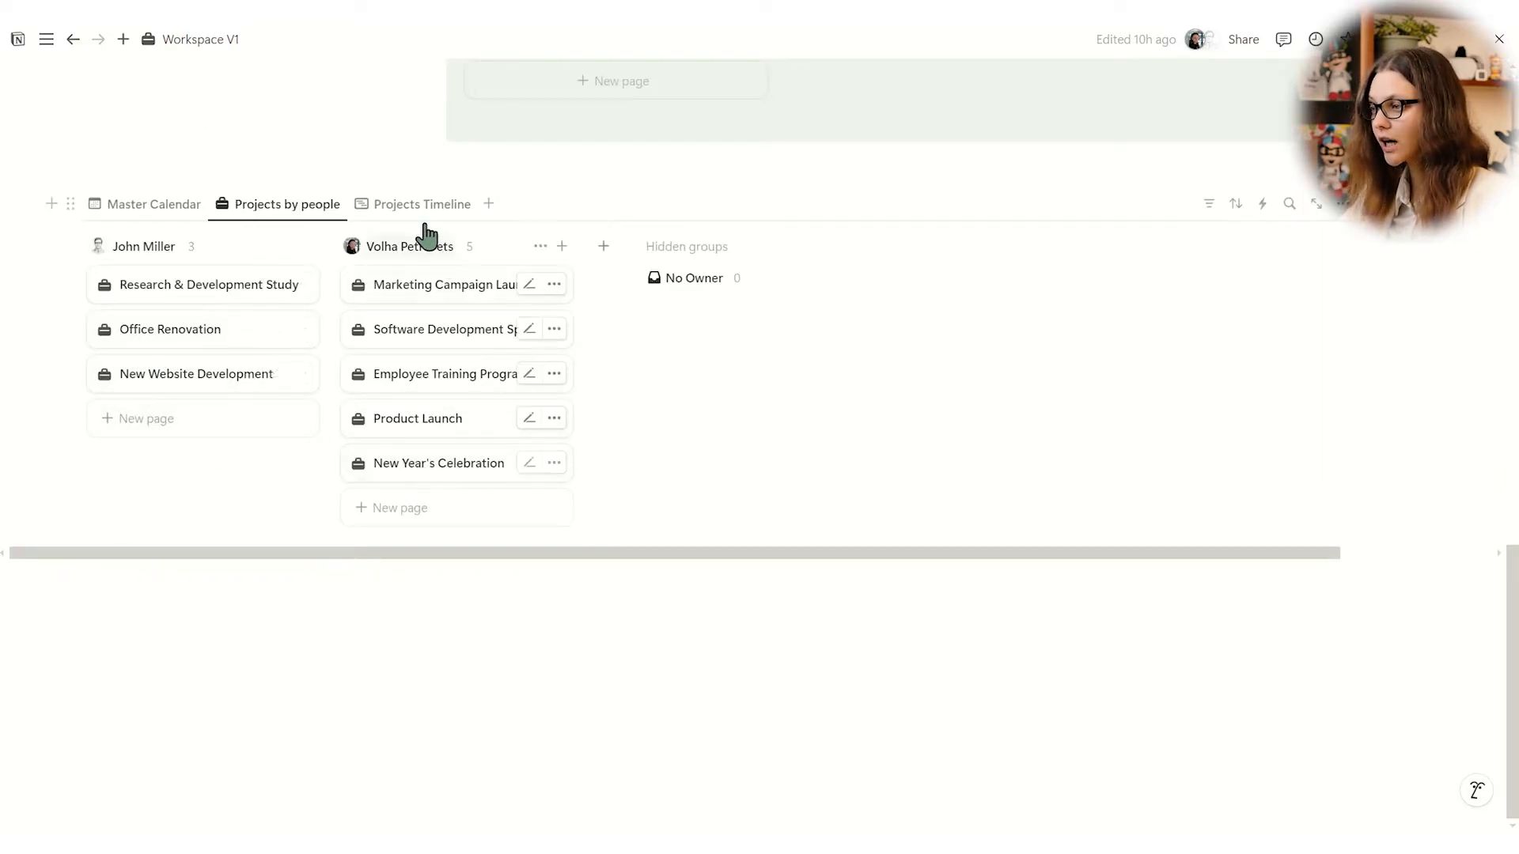
click(445, 207)
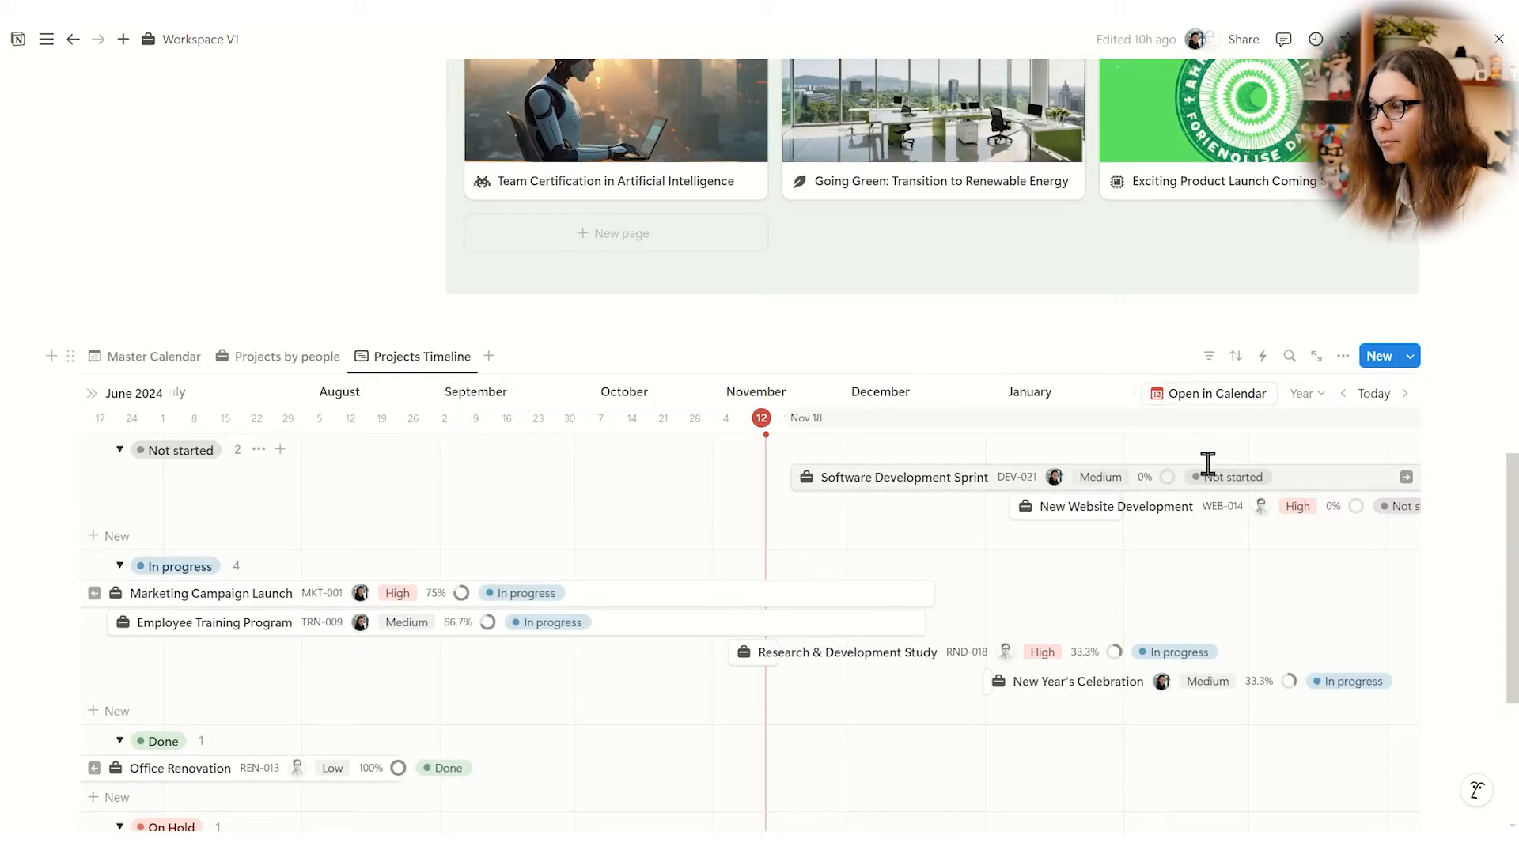
scroll(1481, 325, up, 10)
scroll(1473, 236, up, 2)
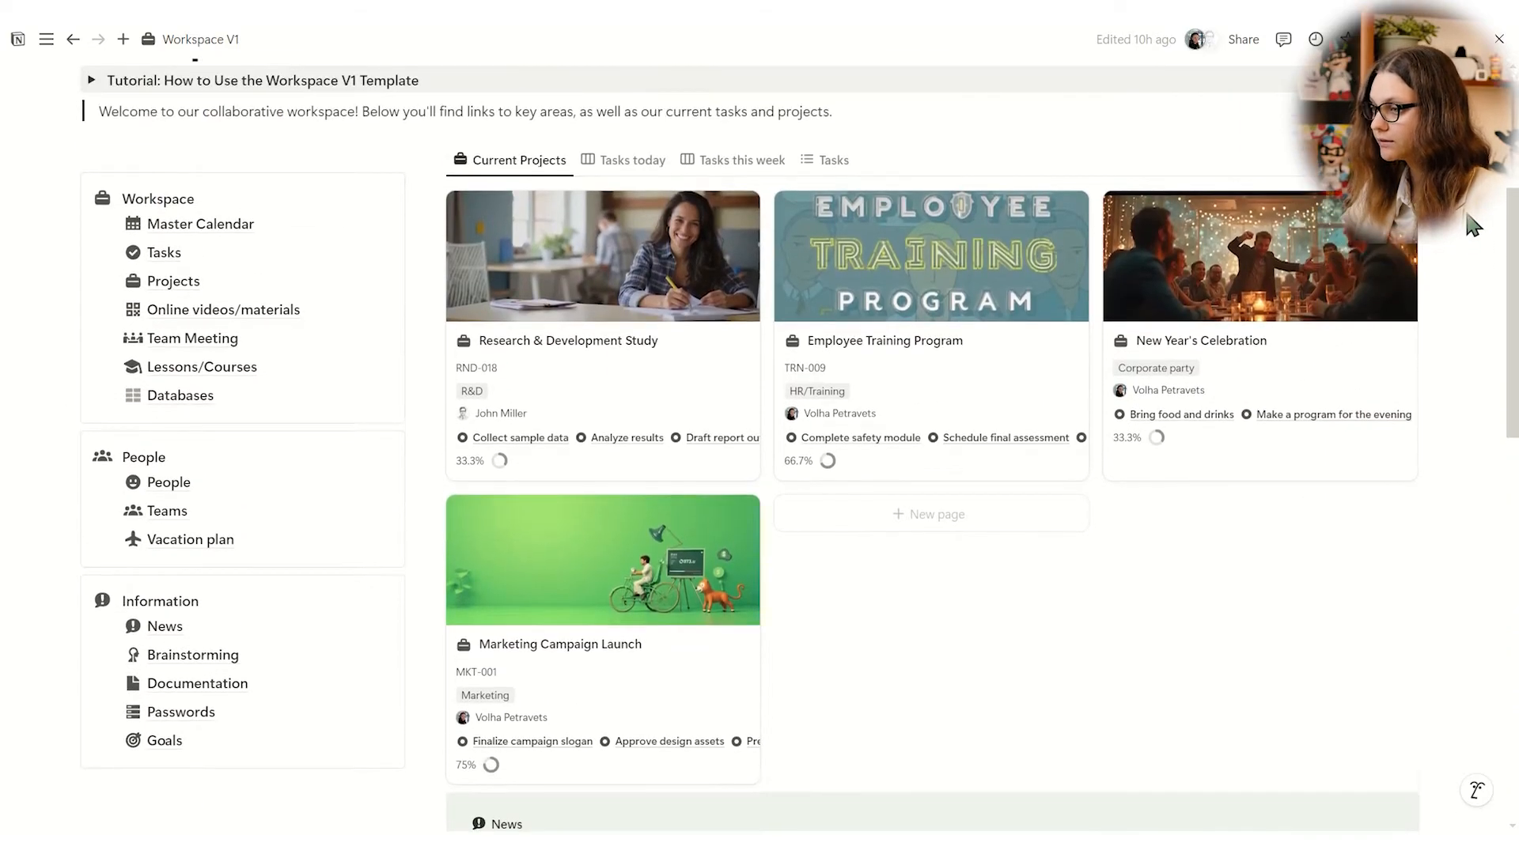
scroll(1470, 218, up, 1)
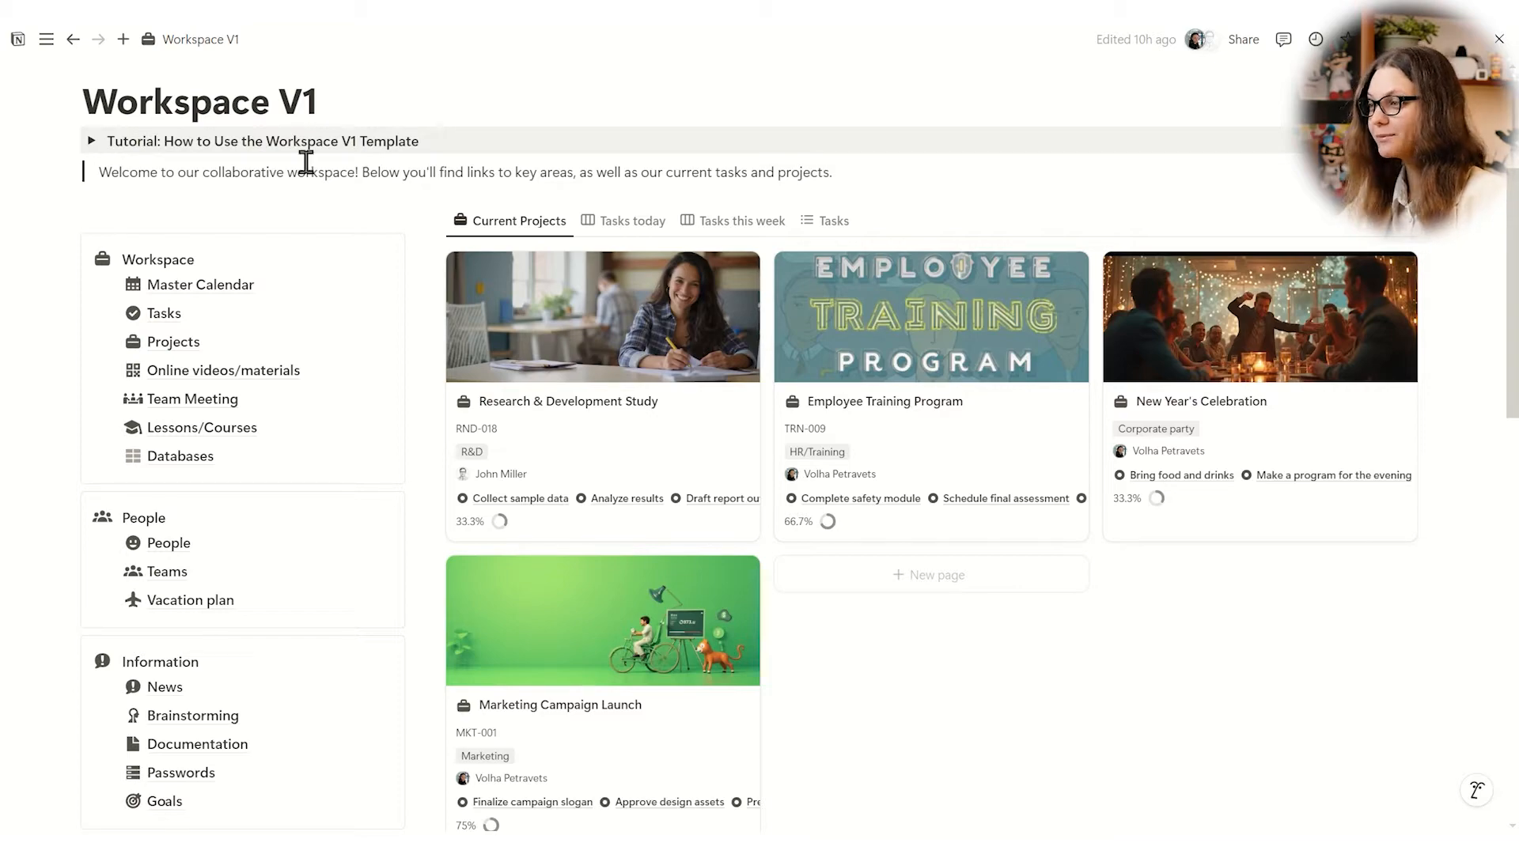
Open the Master Calendar page and inspect the settings of the Workshop button in the Today group
click(157, 288)
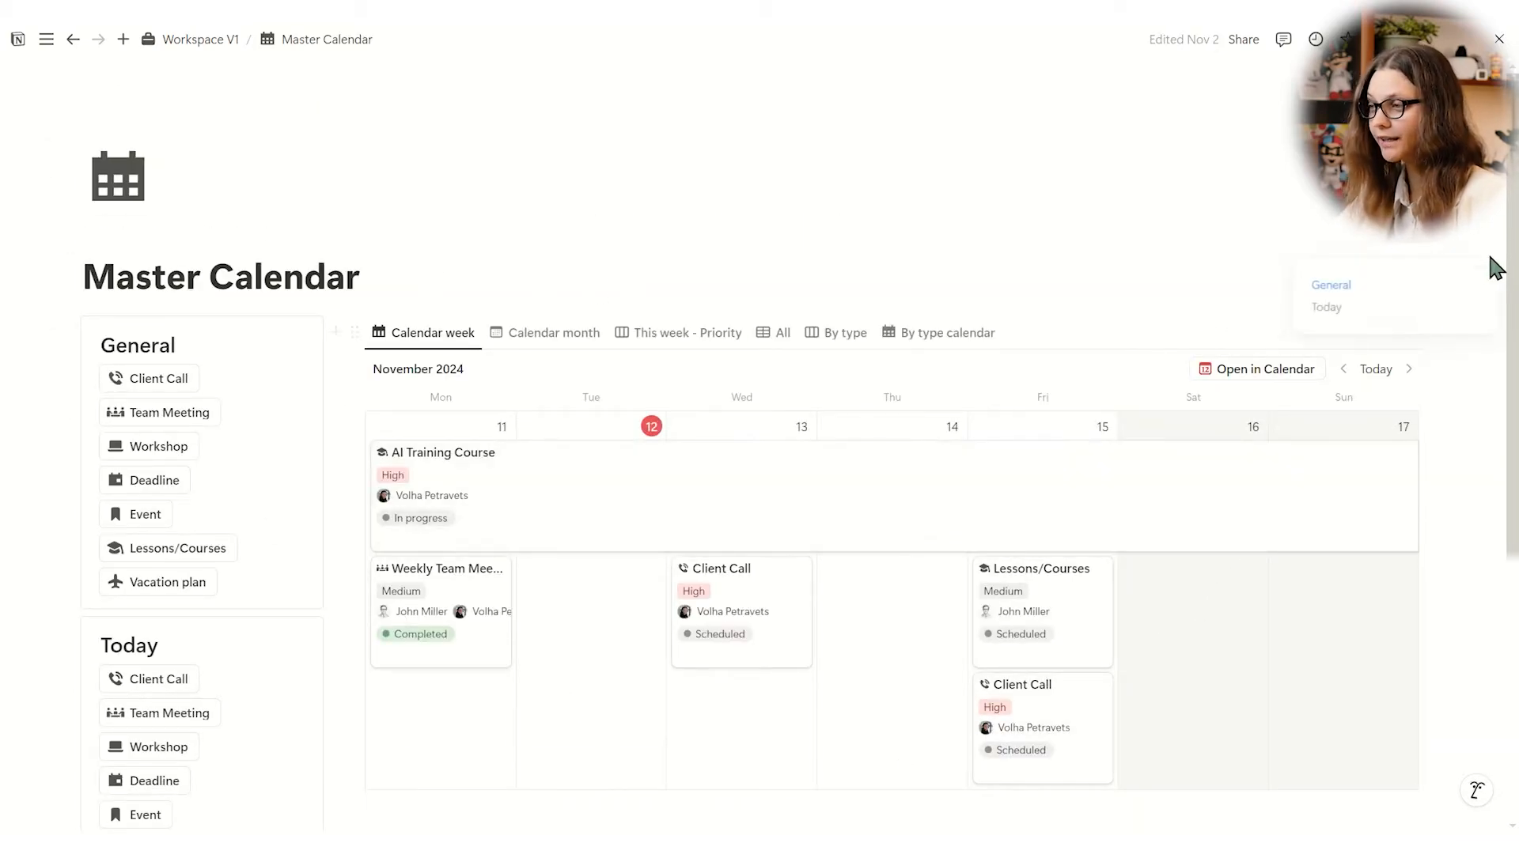
drag(1509, 208, 1512, 261)
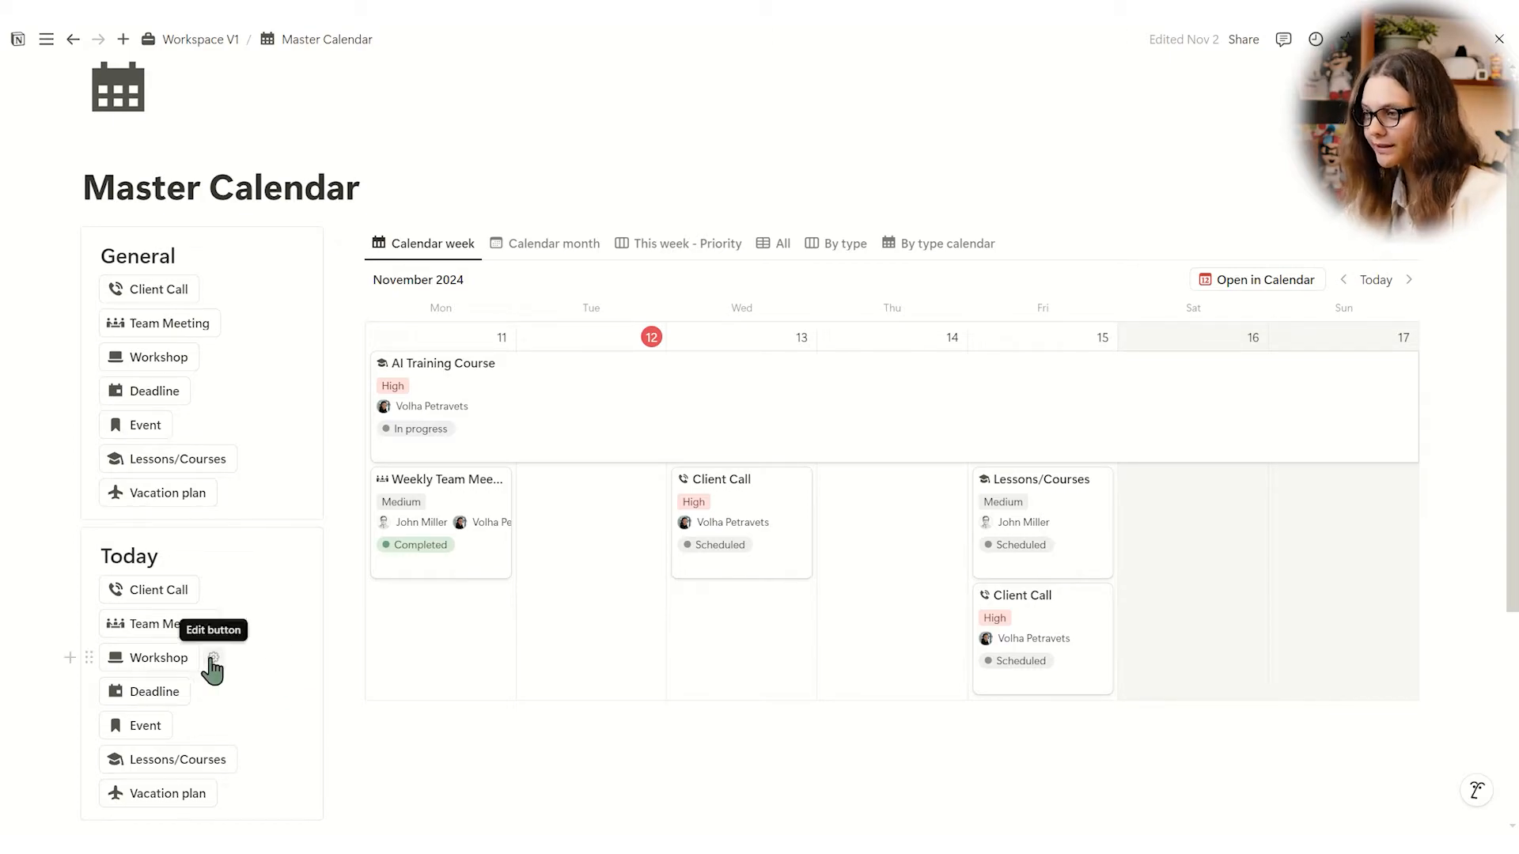
click(213, 658)
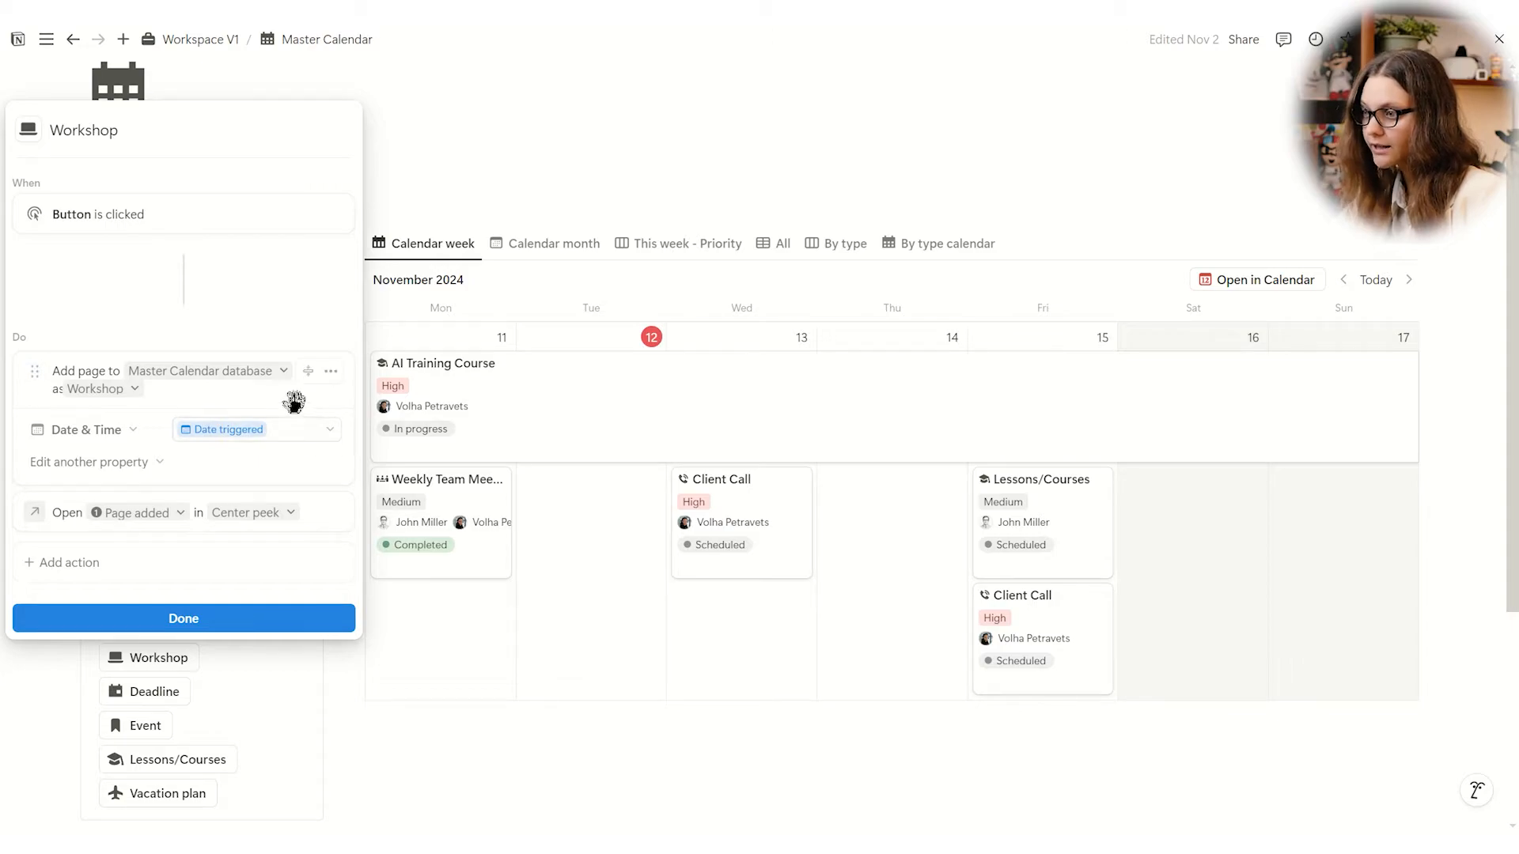
click(254, 625)
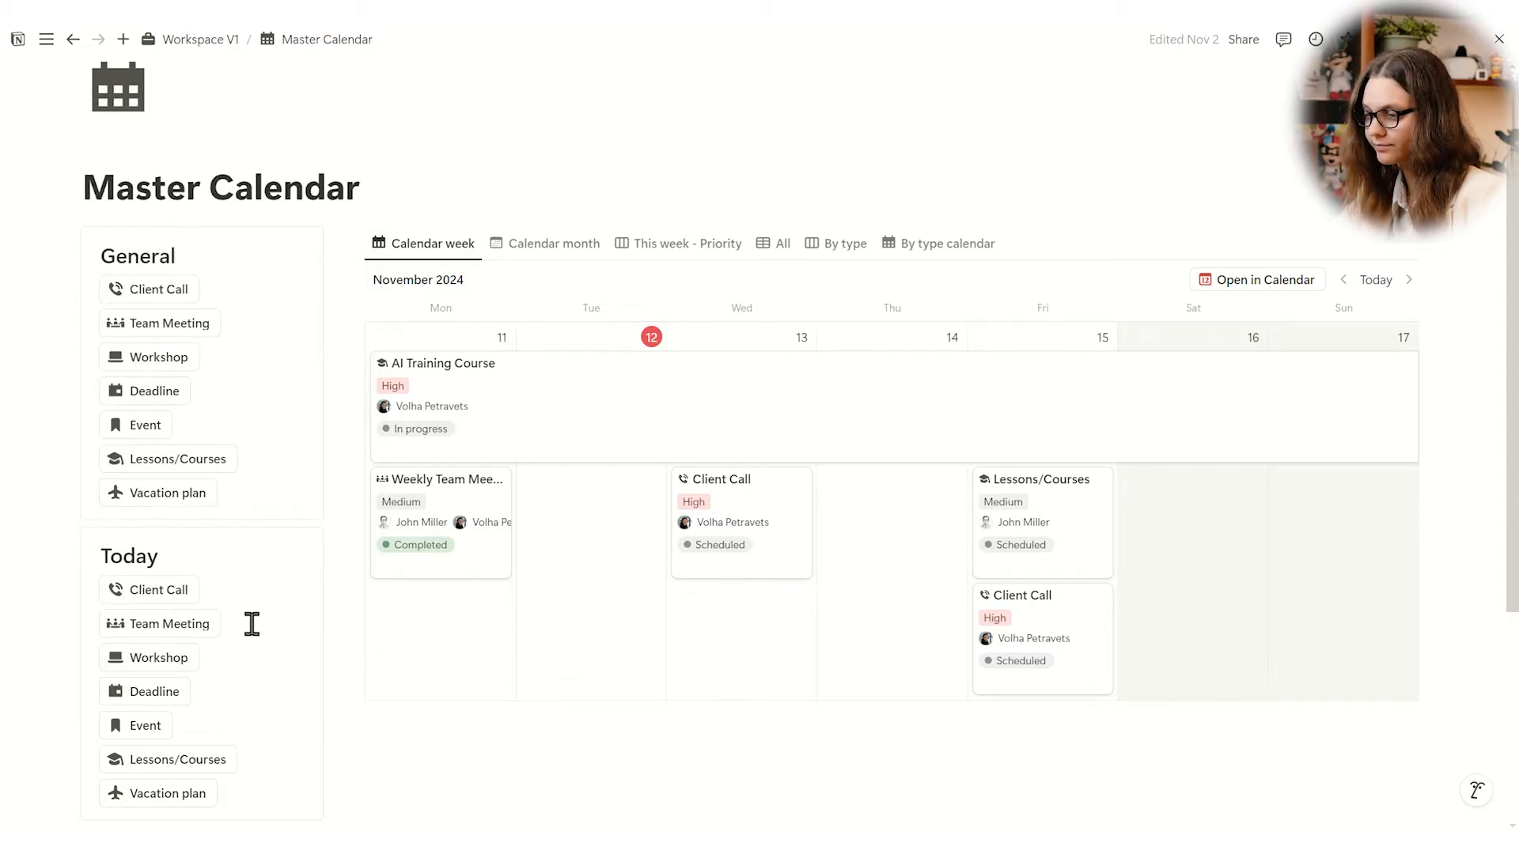
Inspect the options and repeat schedule of the Weekly Team Meeting template, leaving them unsaved
click(1408, 243)
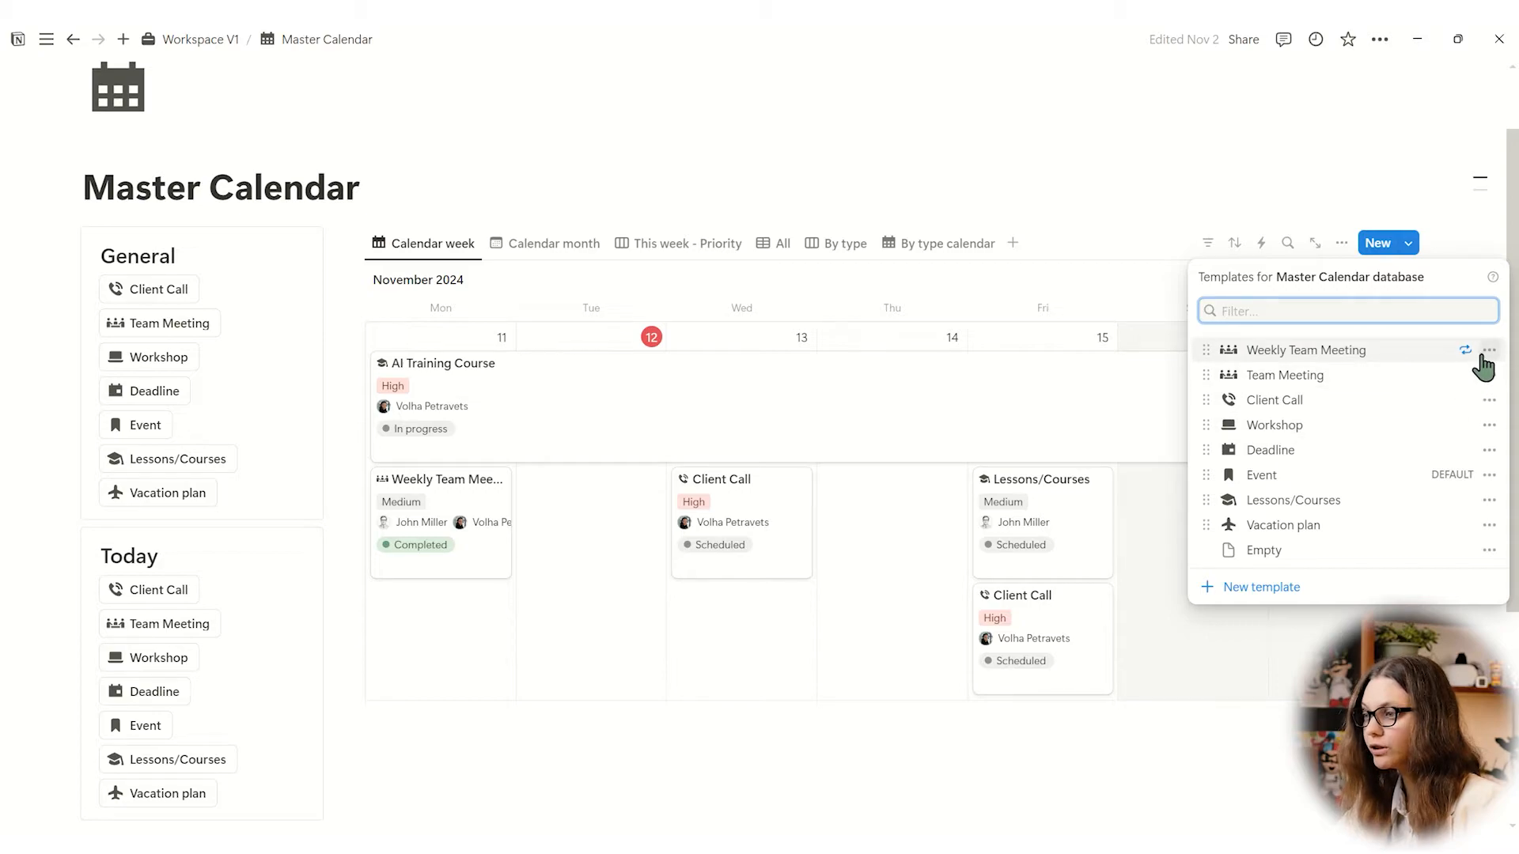
click(1488, 351)
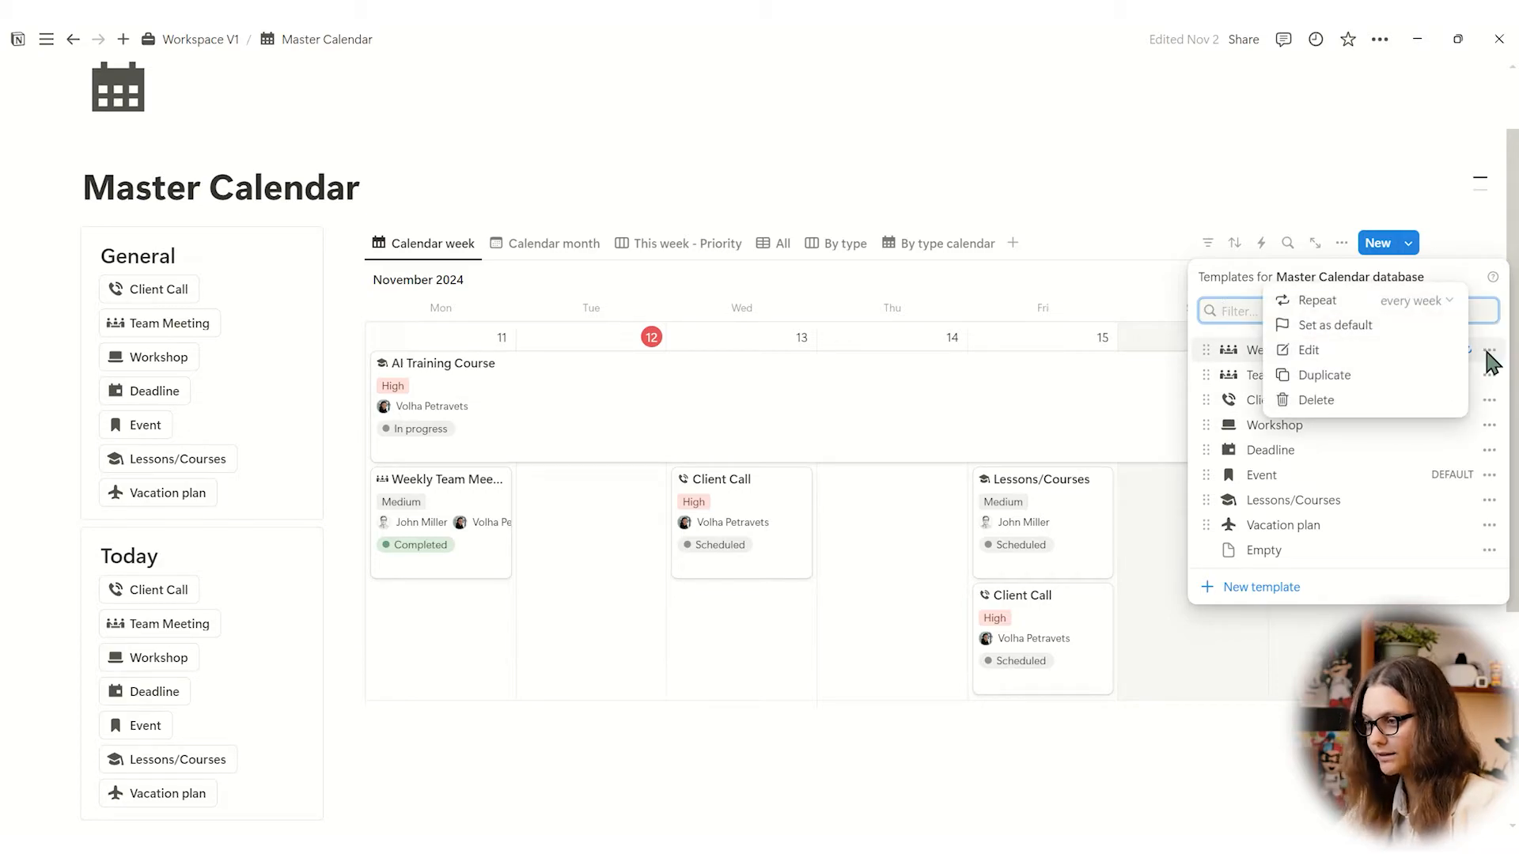
click(1486, 351)
click(1468, 350)
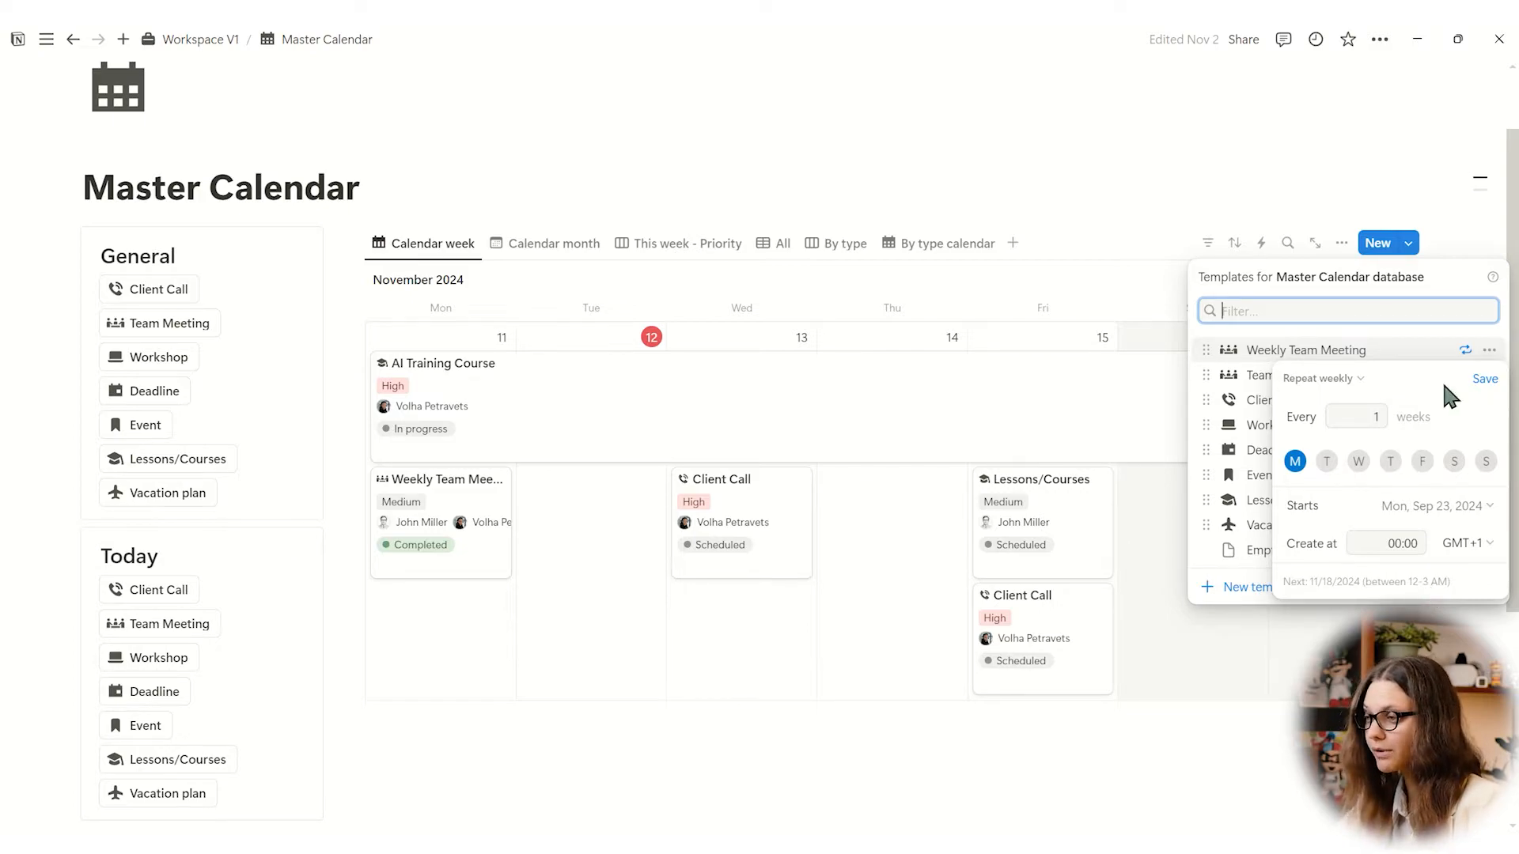
key(Escape)
key(Escape)
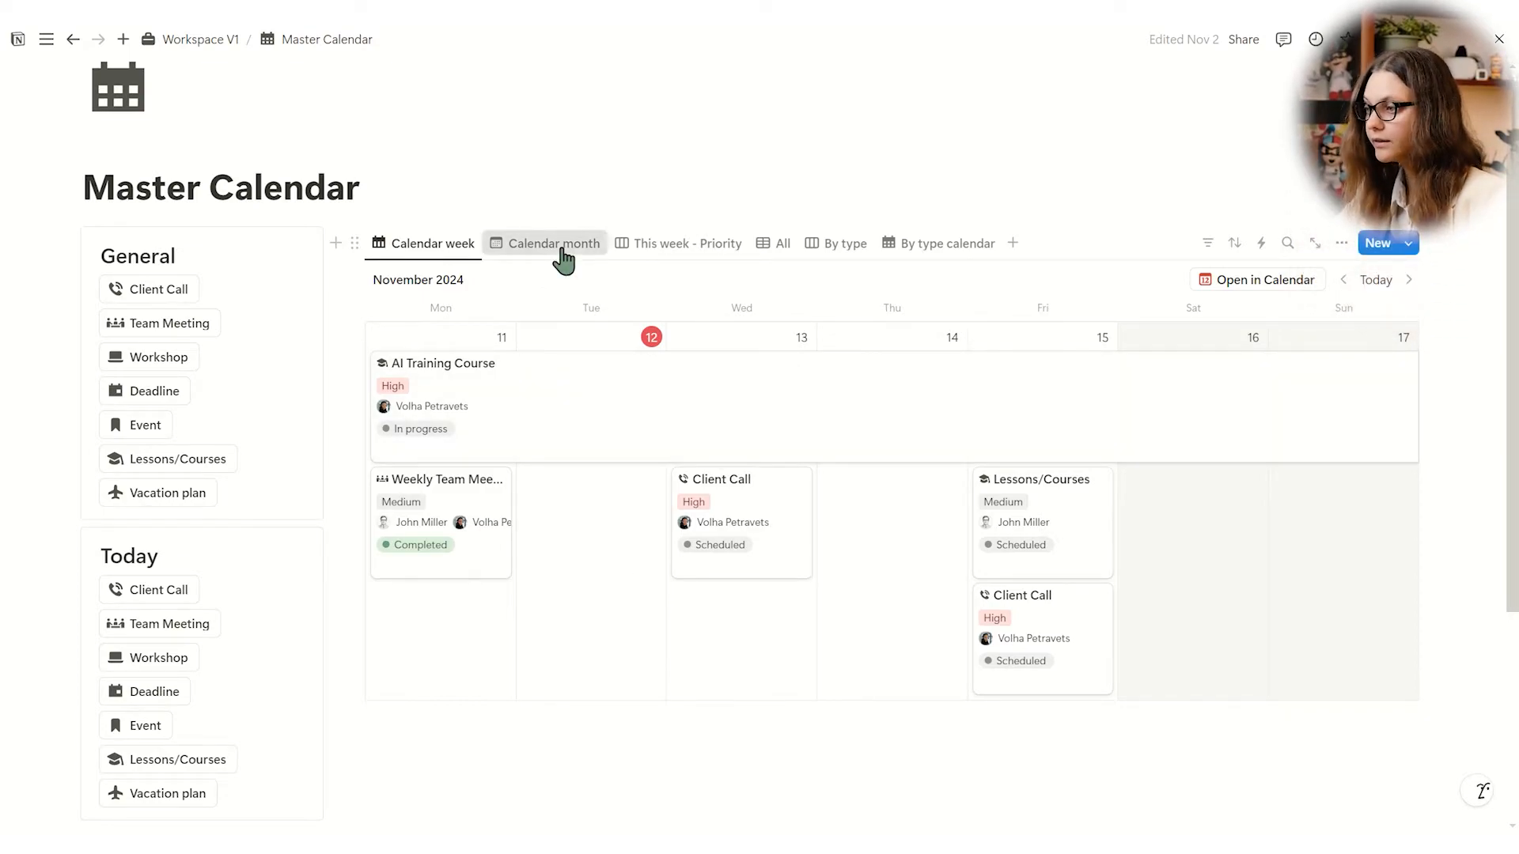
Look through the Master Calendar's month, This week - Priority, All, By type and By type calendar views
click(590, 249)
click(672, 248)
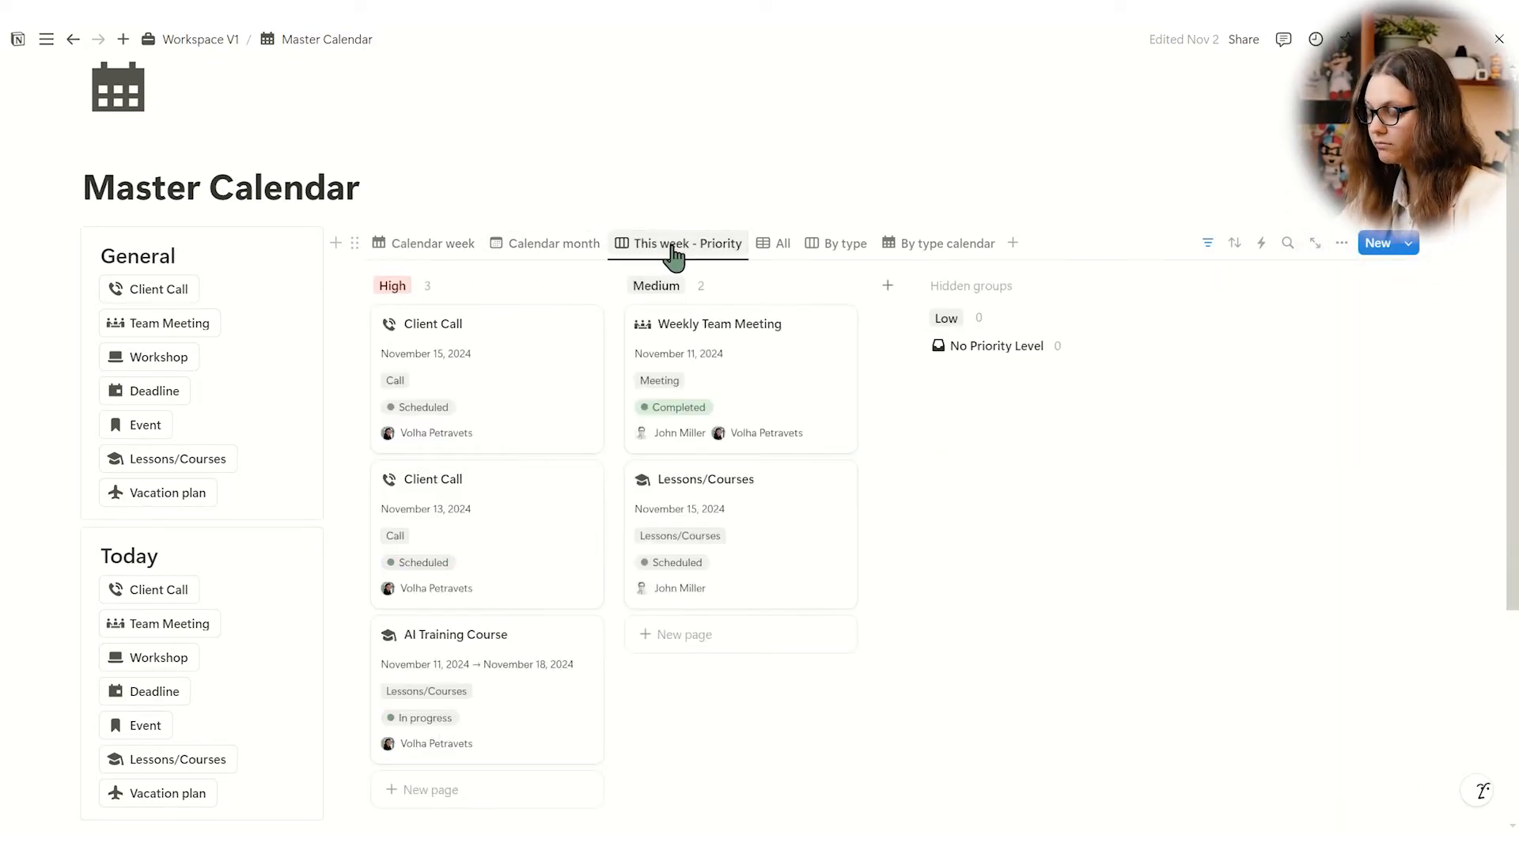
click(772, 251)
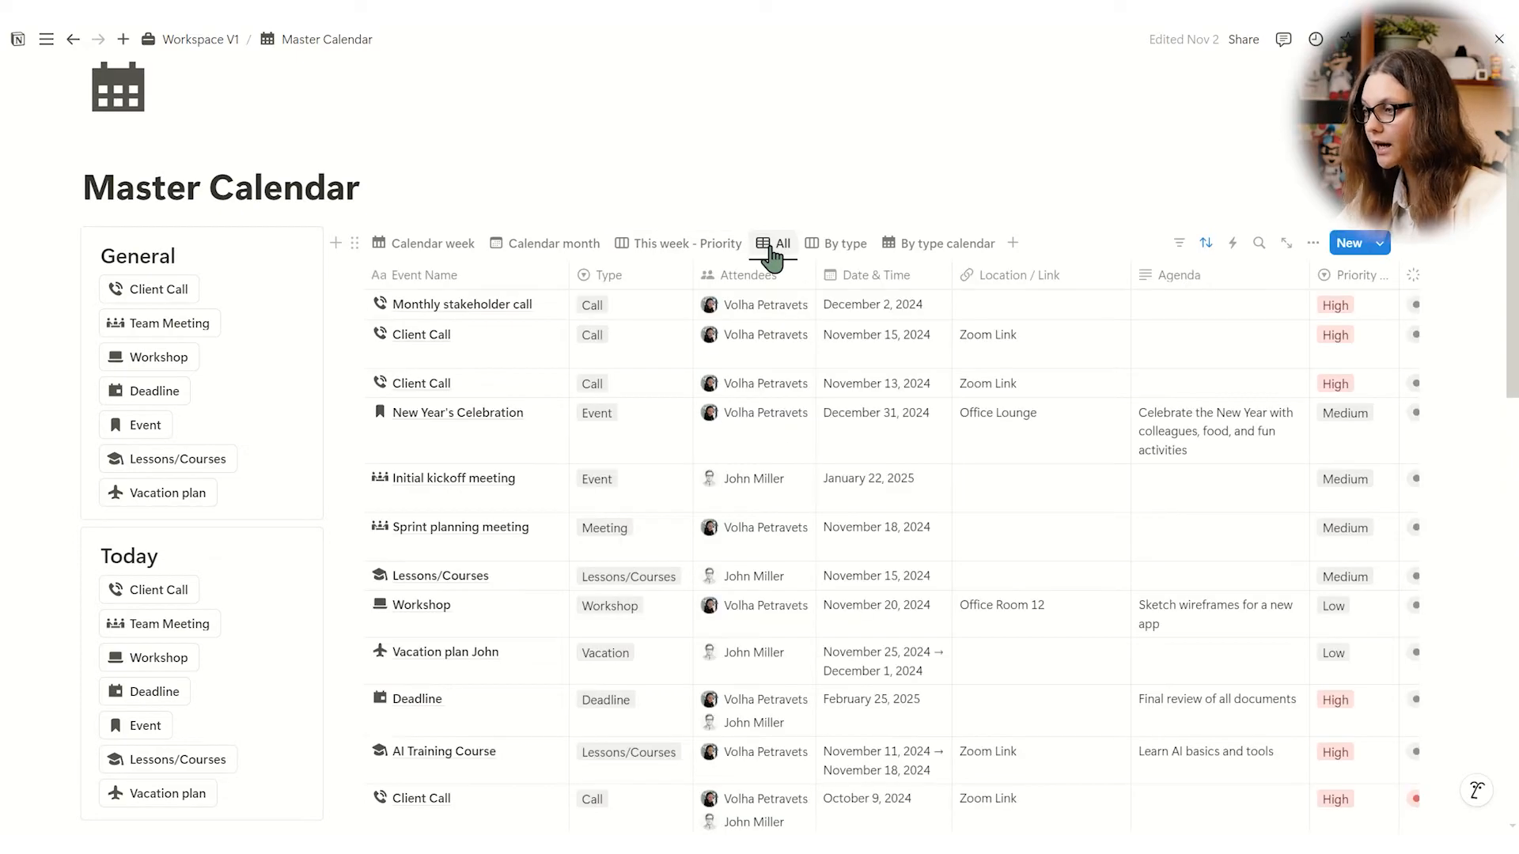
click(835, 251)
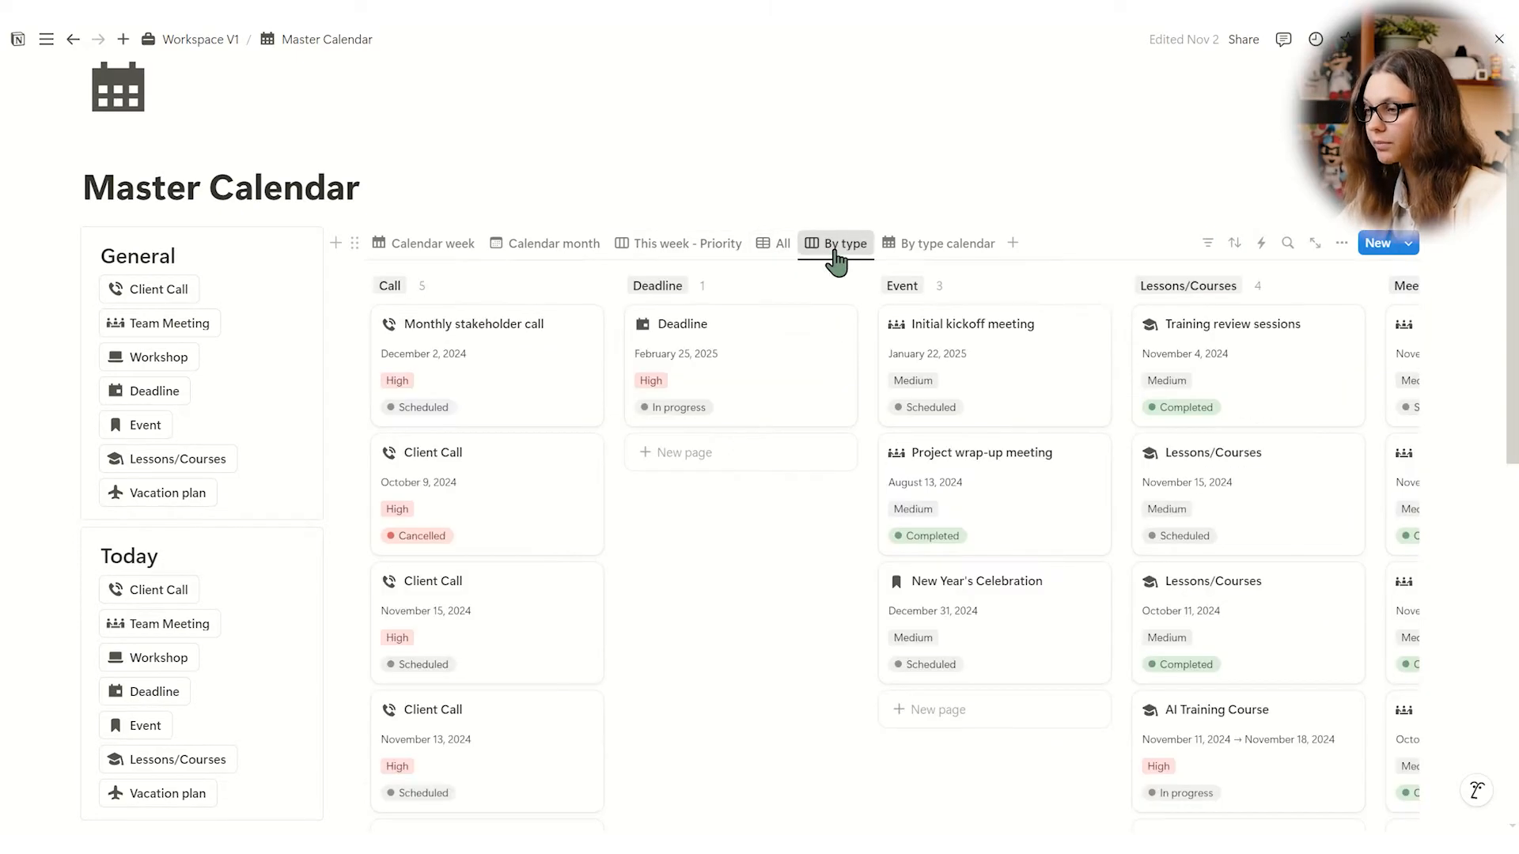
click(940, 258)
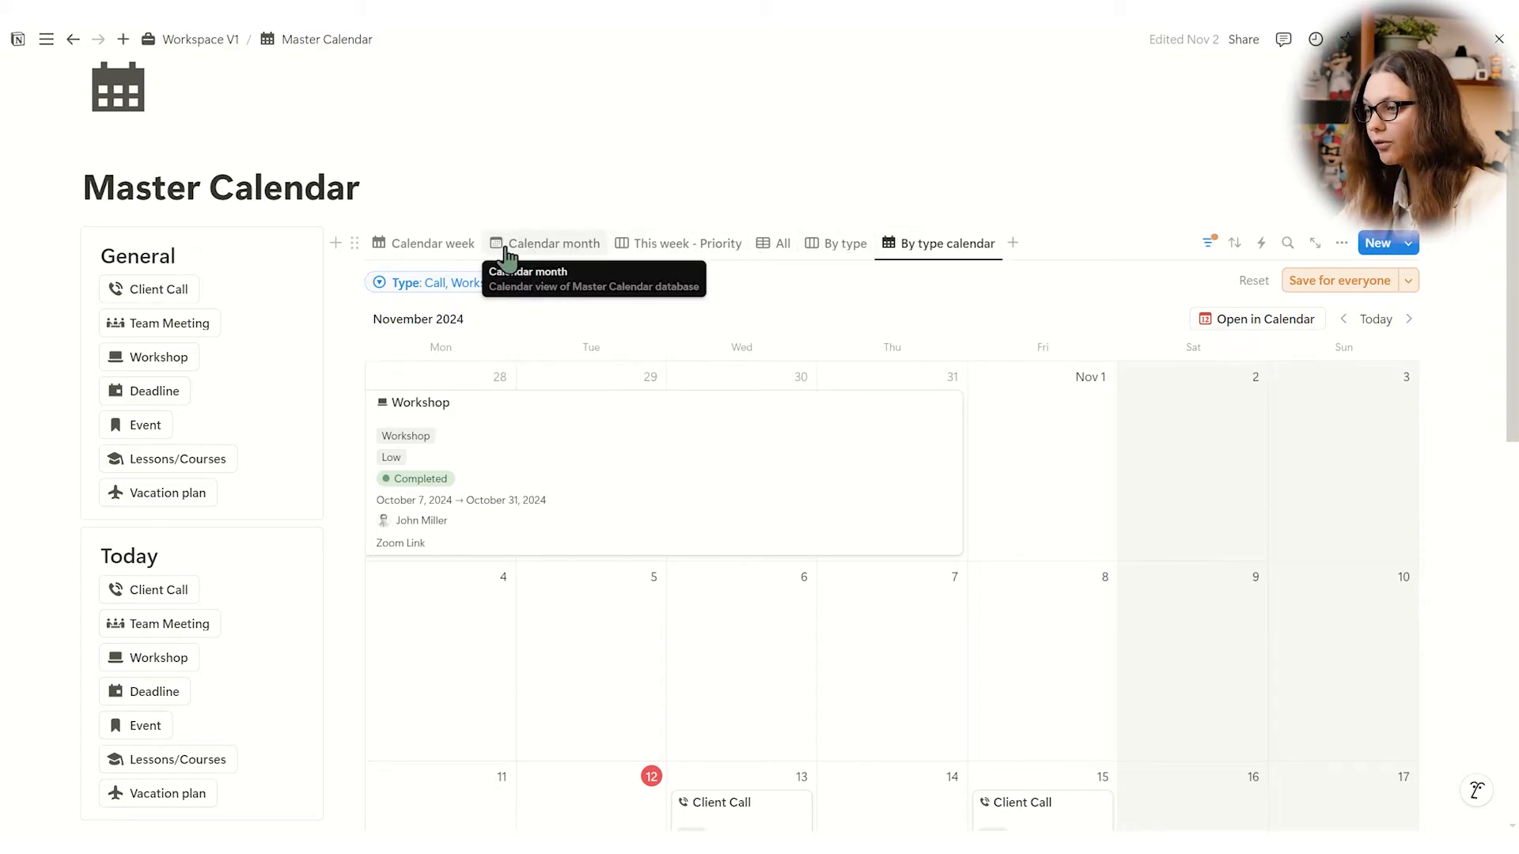
click(677, 250)
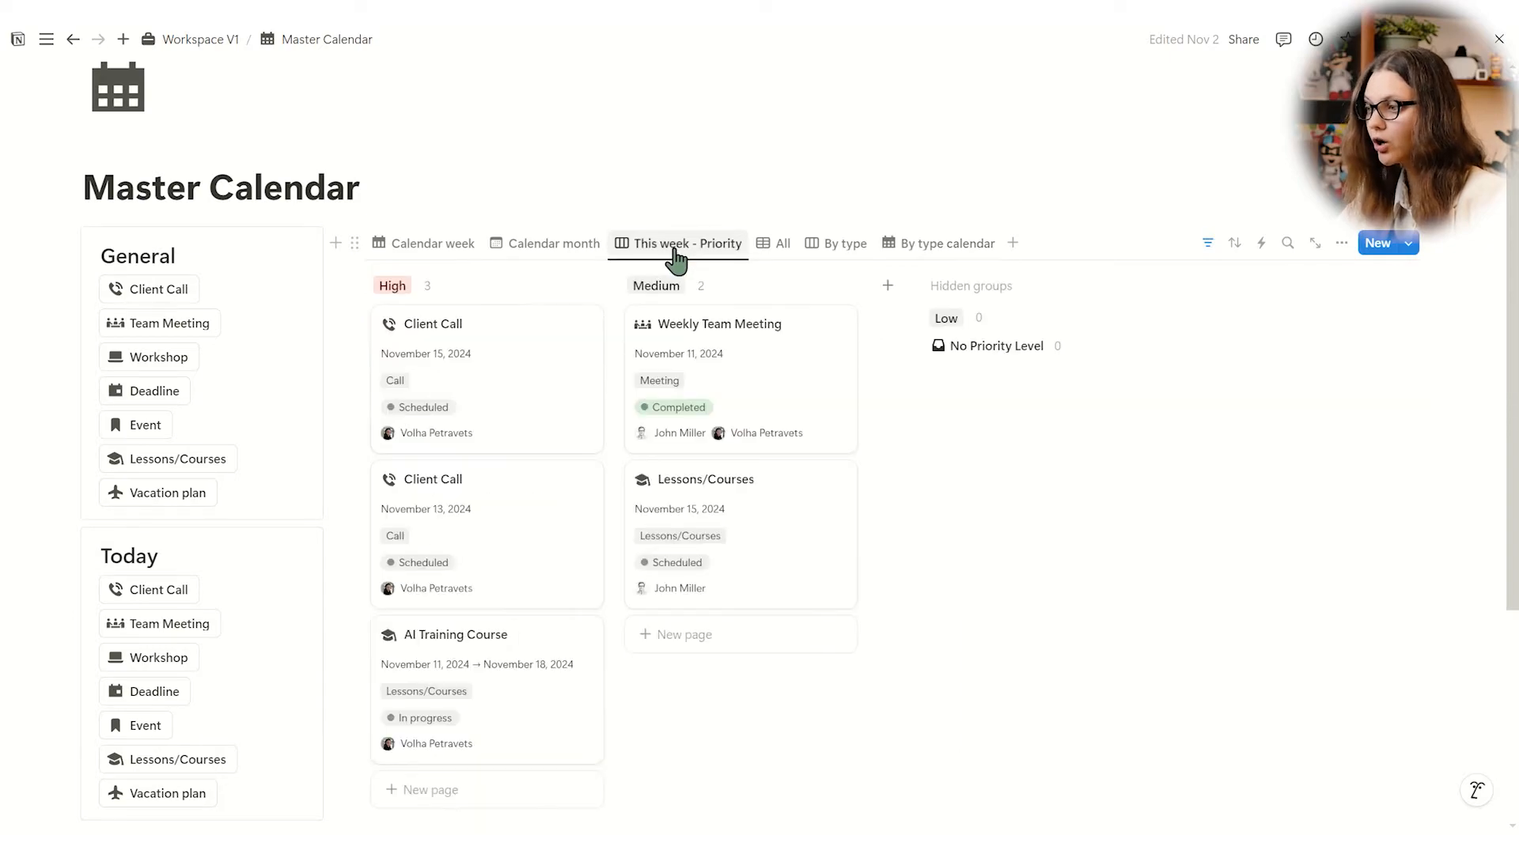
In the By type calendar view, clear the Type filter, reselect Workshop and Call, and hide the filter bar
click(904, 248)
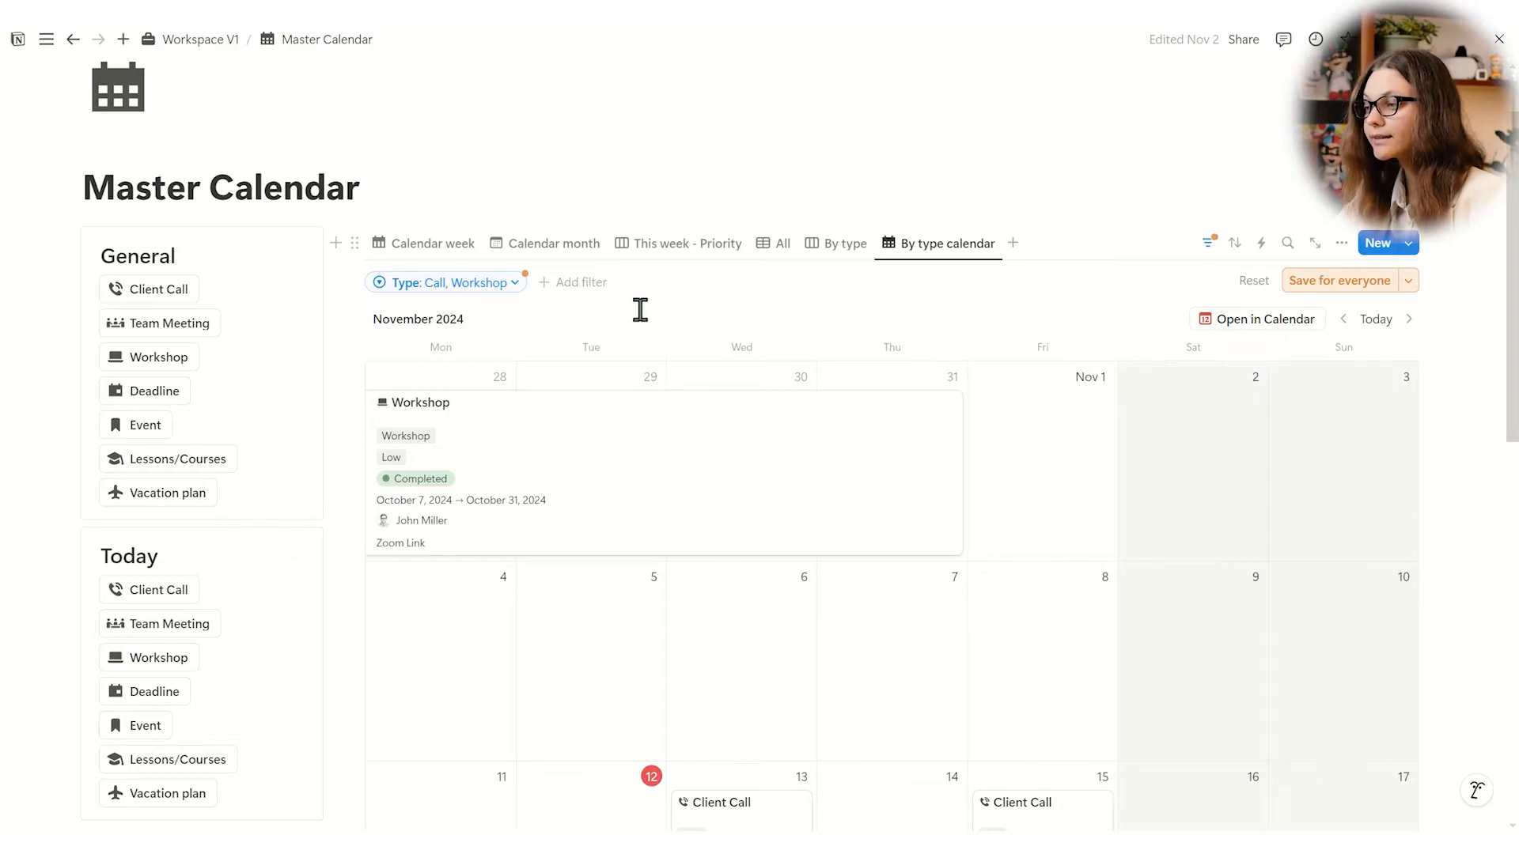
click(496, 291)
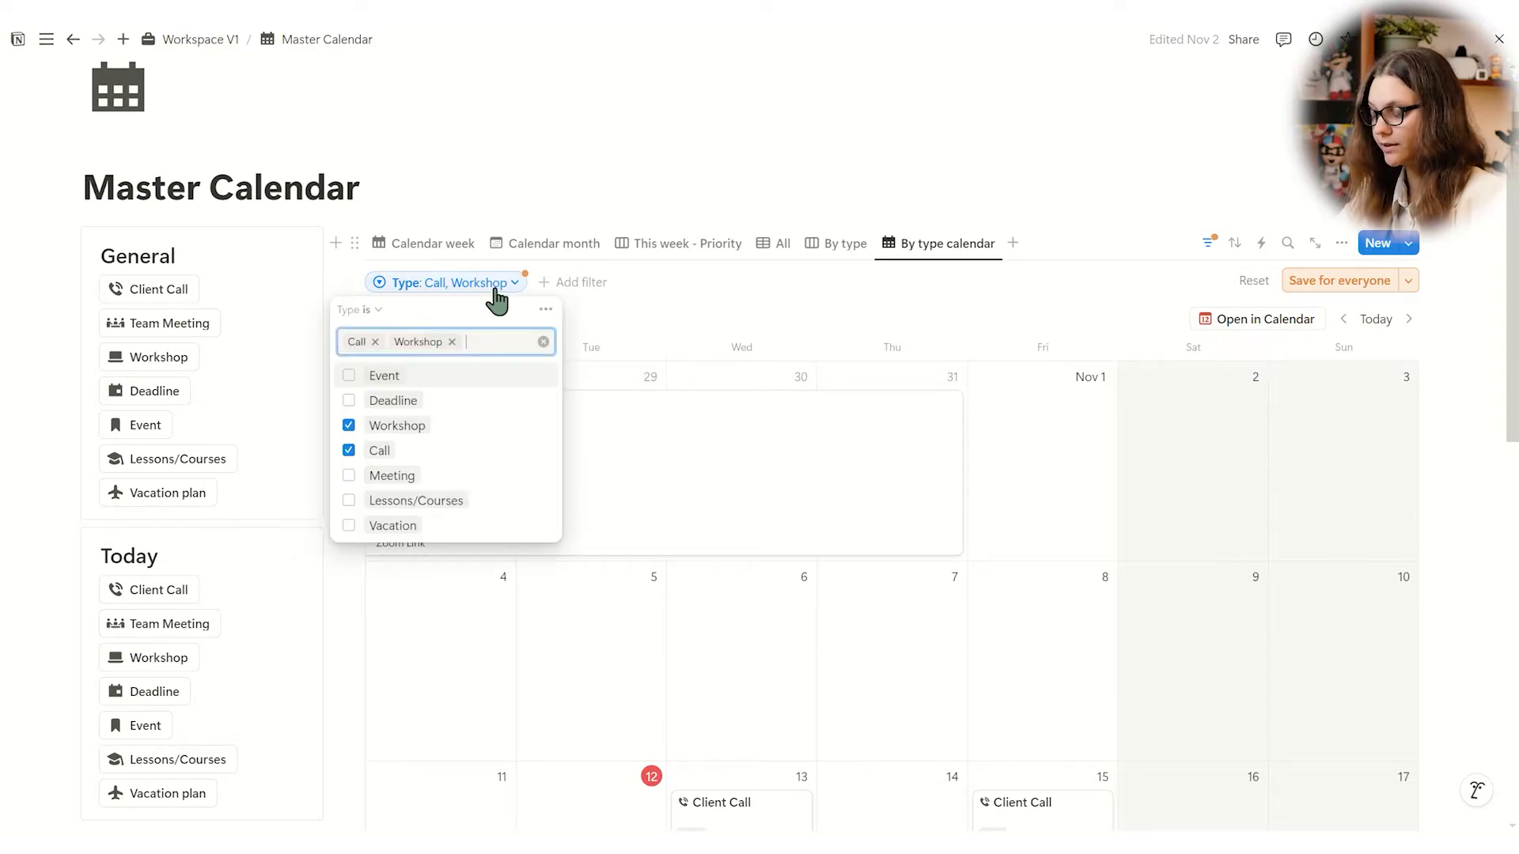
click(453, 343)
click(367, 451)
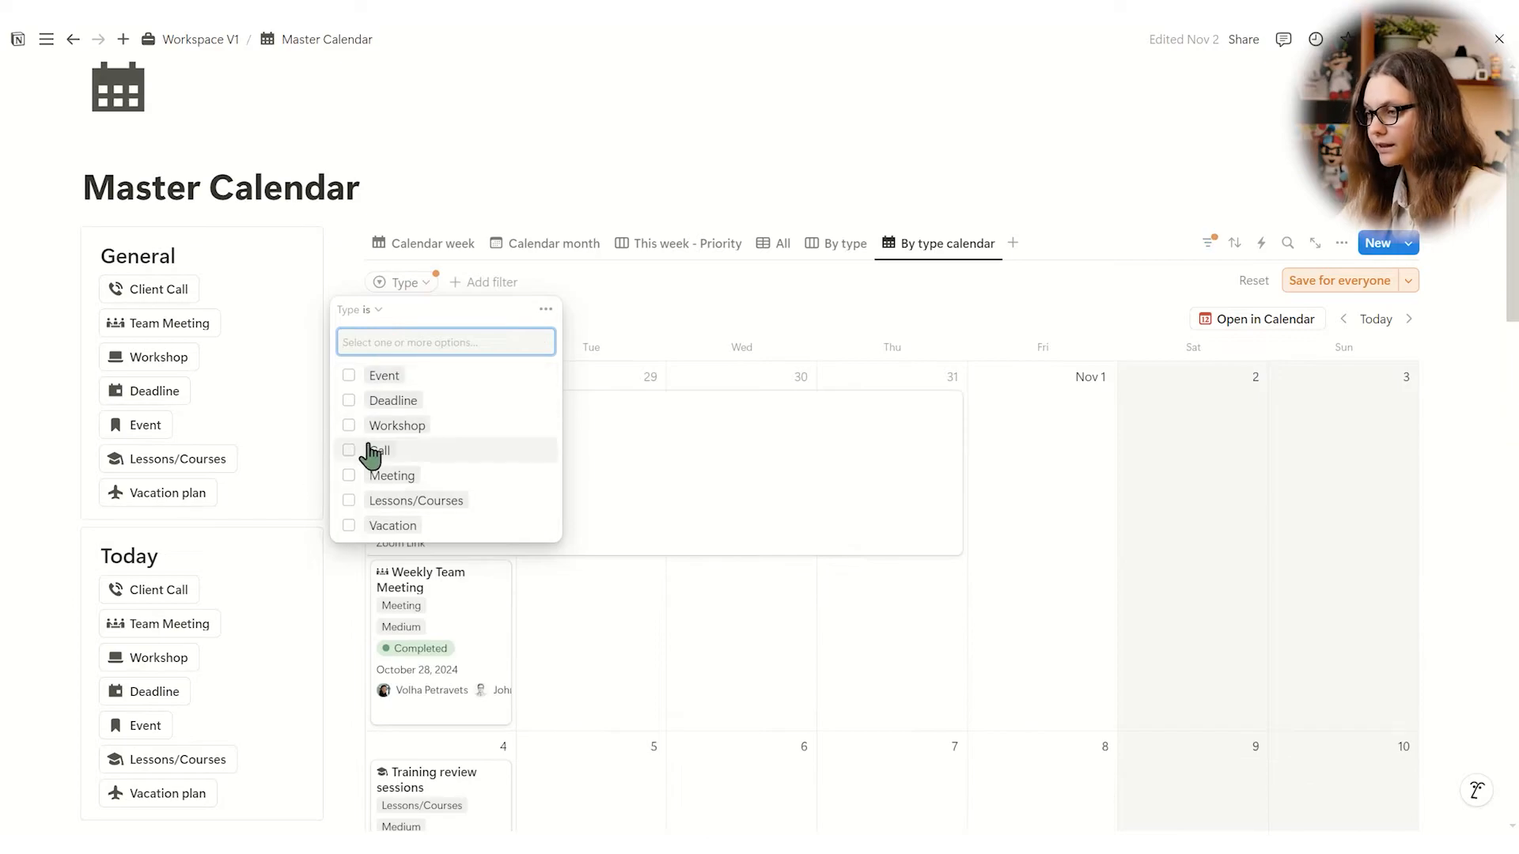
click(350, 427)
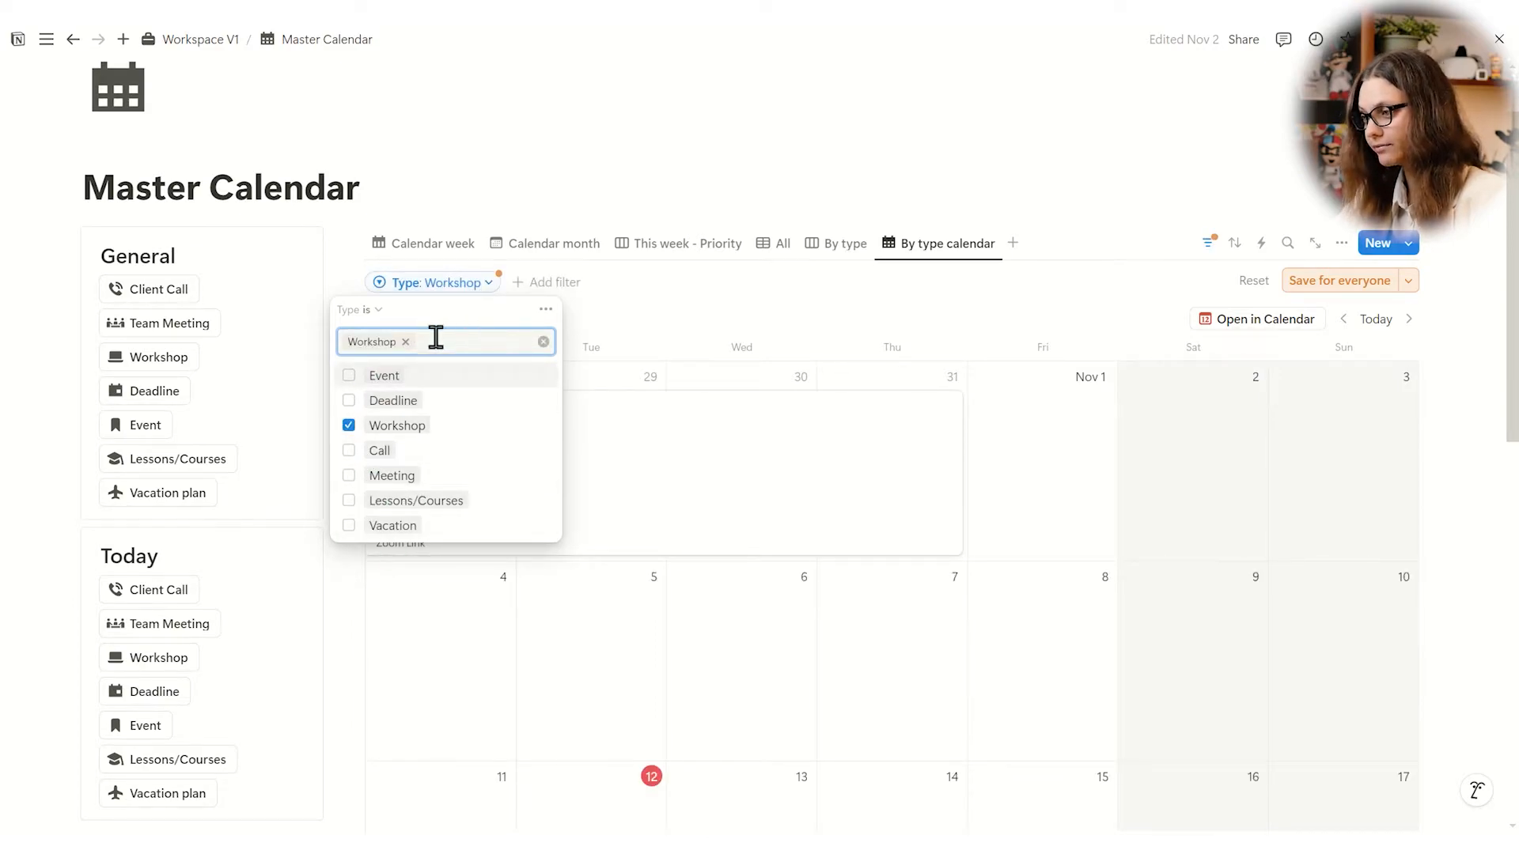
click(349, 450)
click(752, 309)
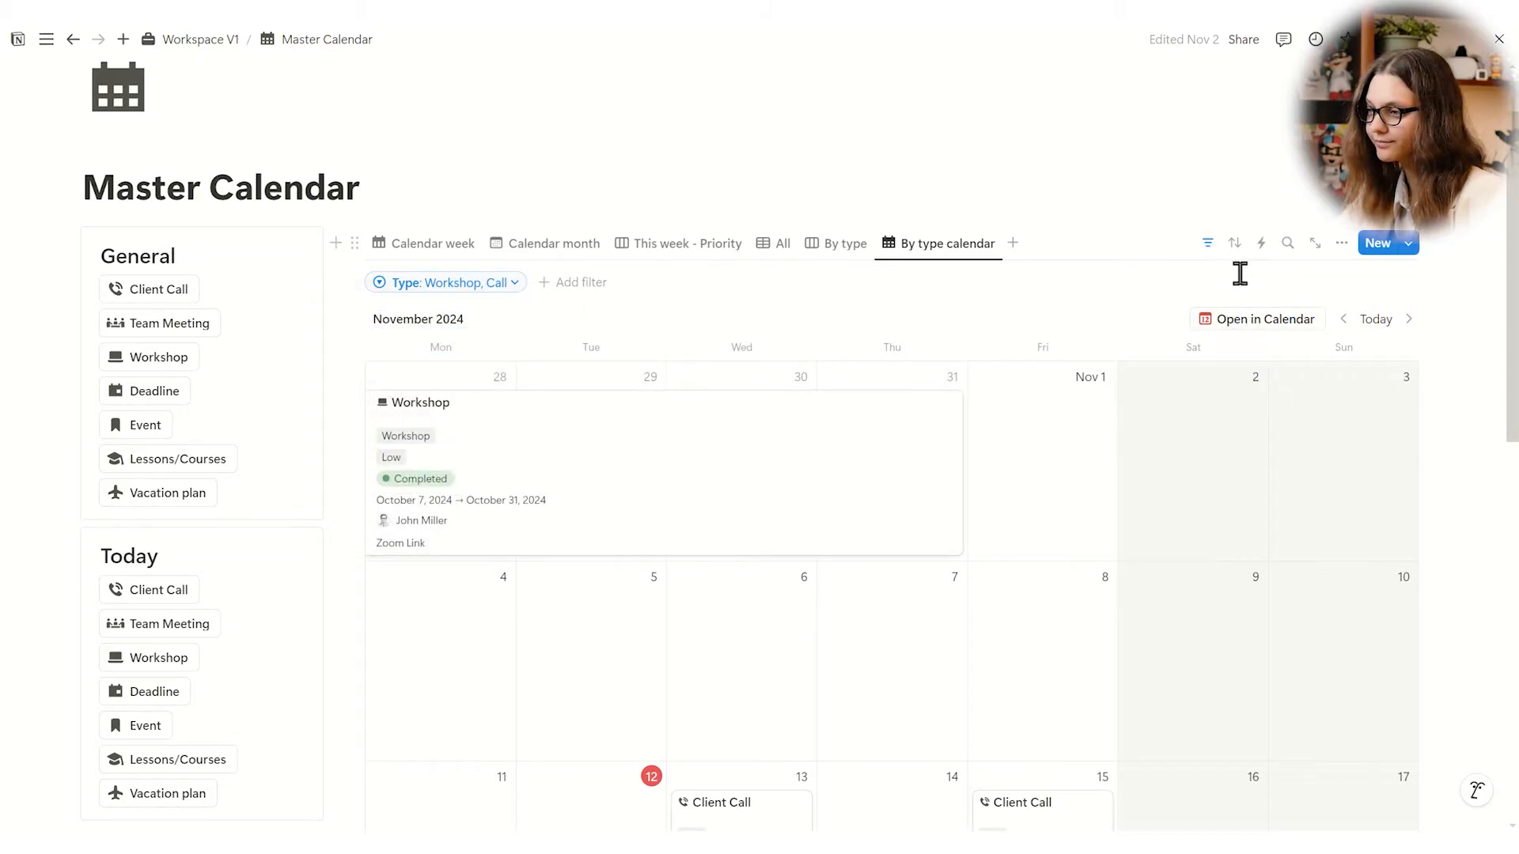
click(1207, 244)
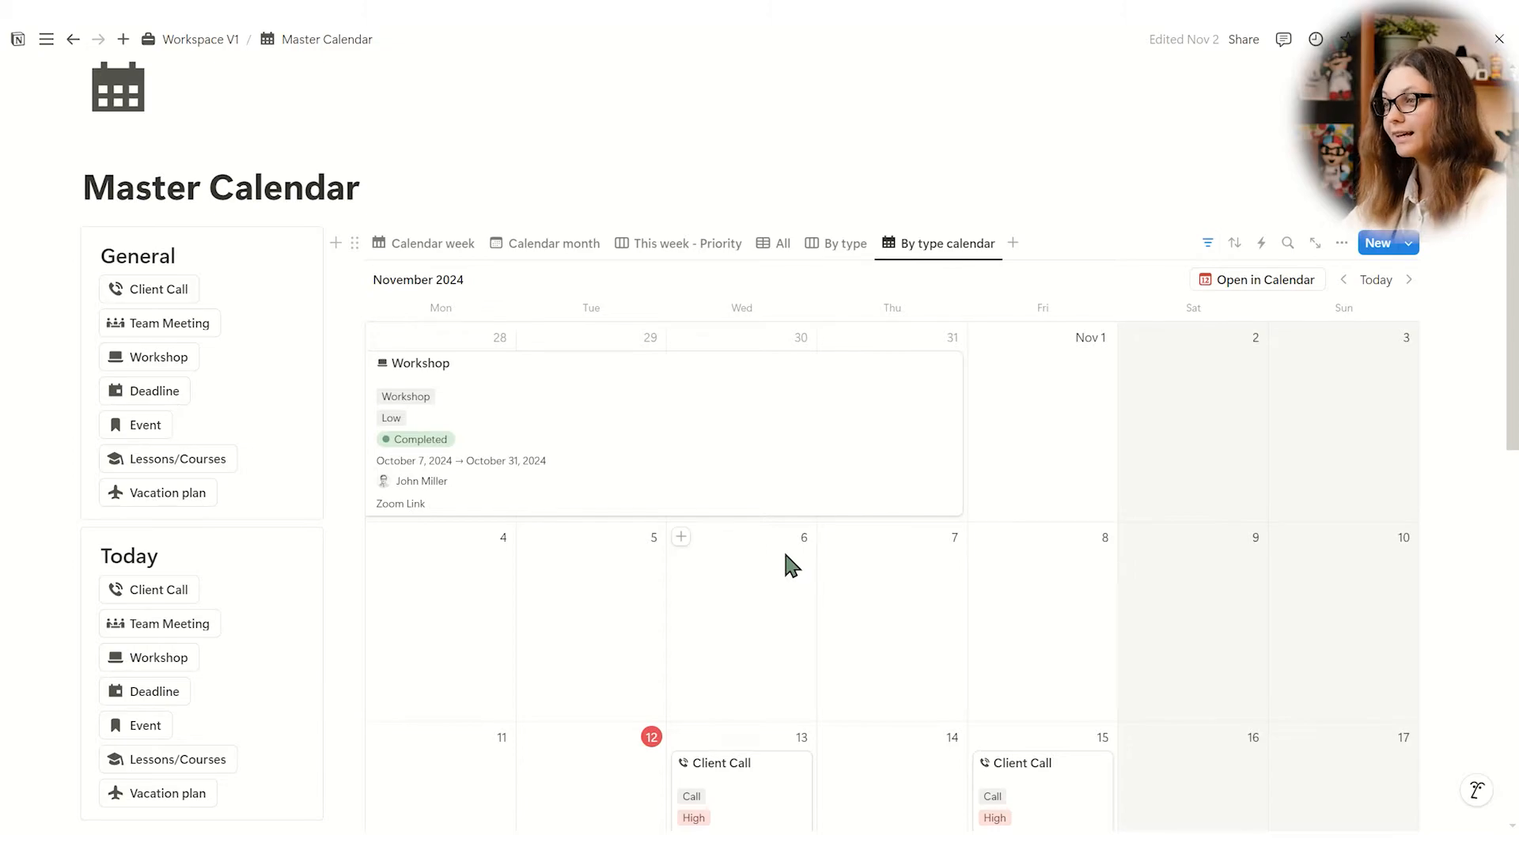
In the Calendar month view, create a Lessons/Courses entry from the General group with Low priority, titled Python Basics
click(425, 245)
click(507, 246)
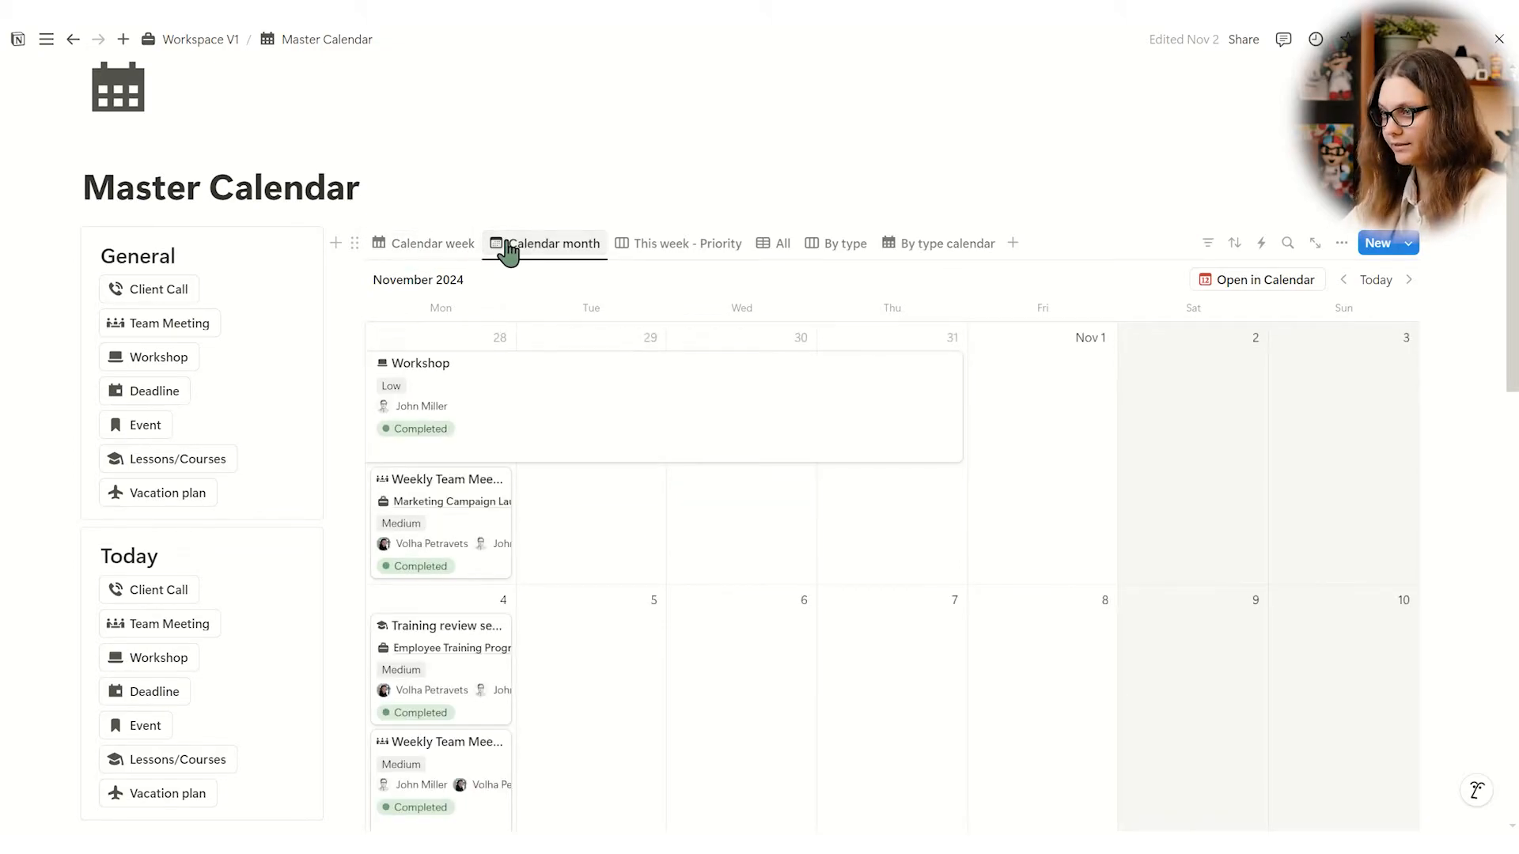
click(157, 468)
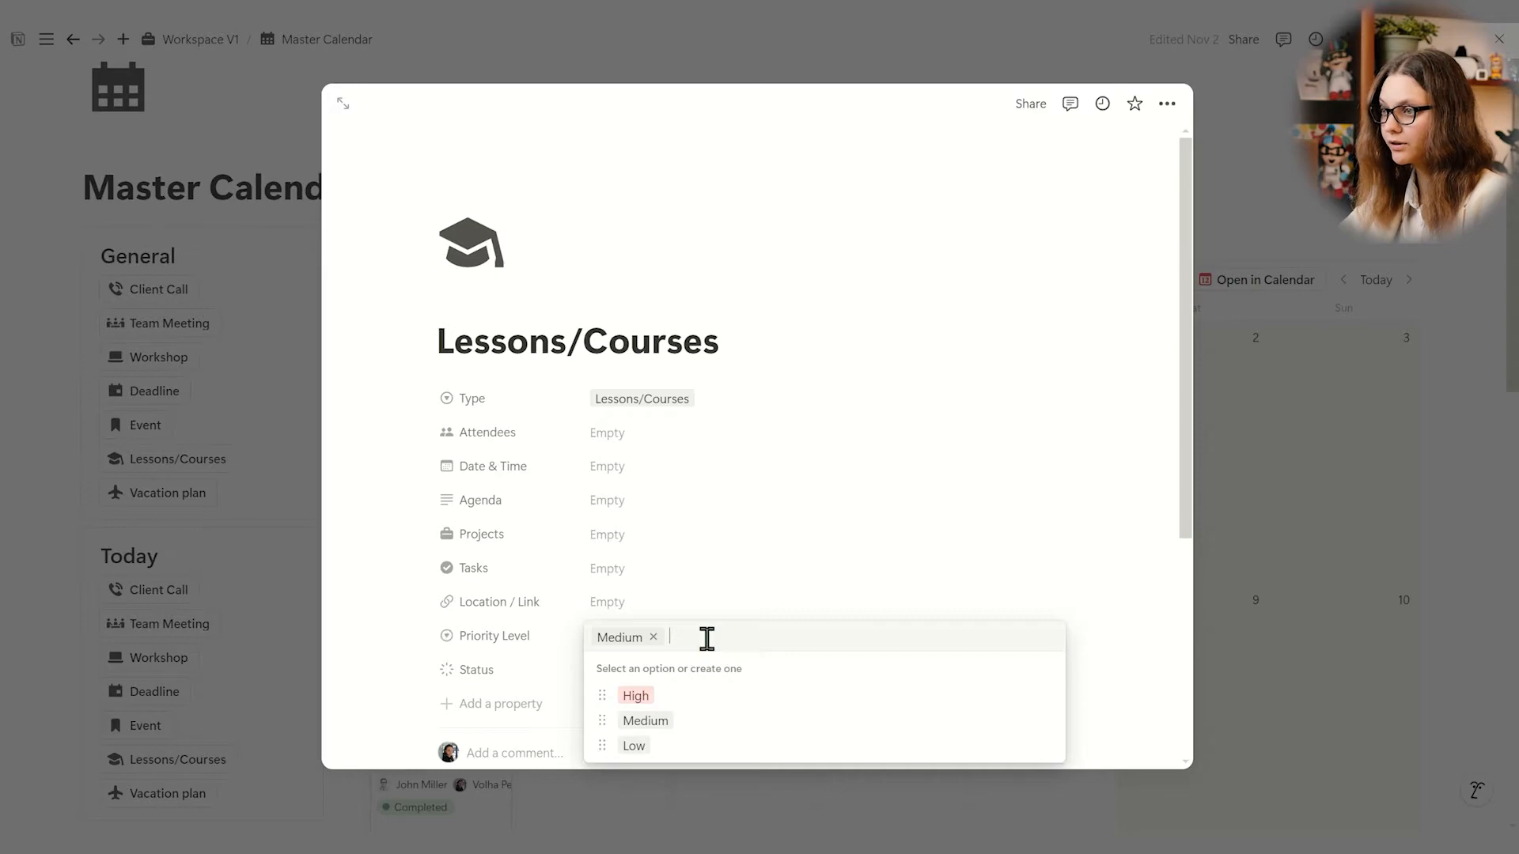
click(702, 747)
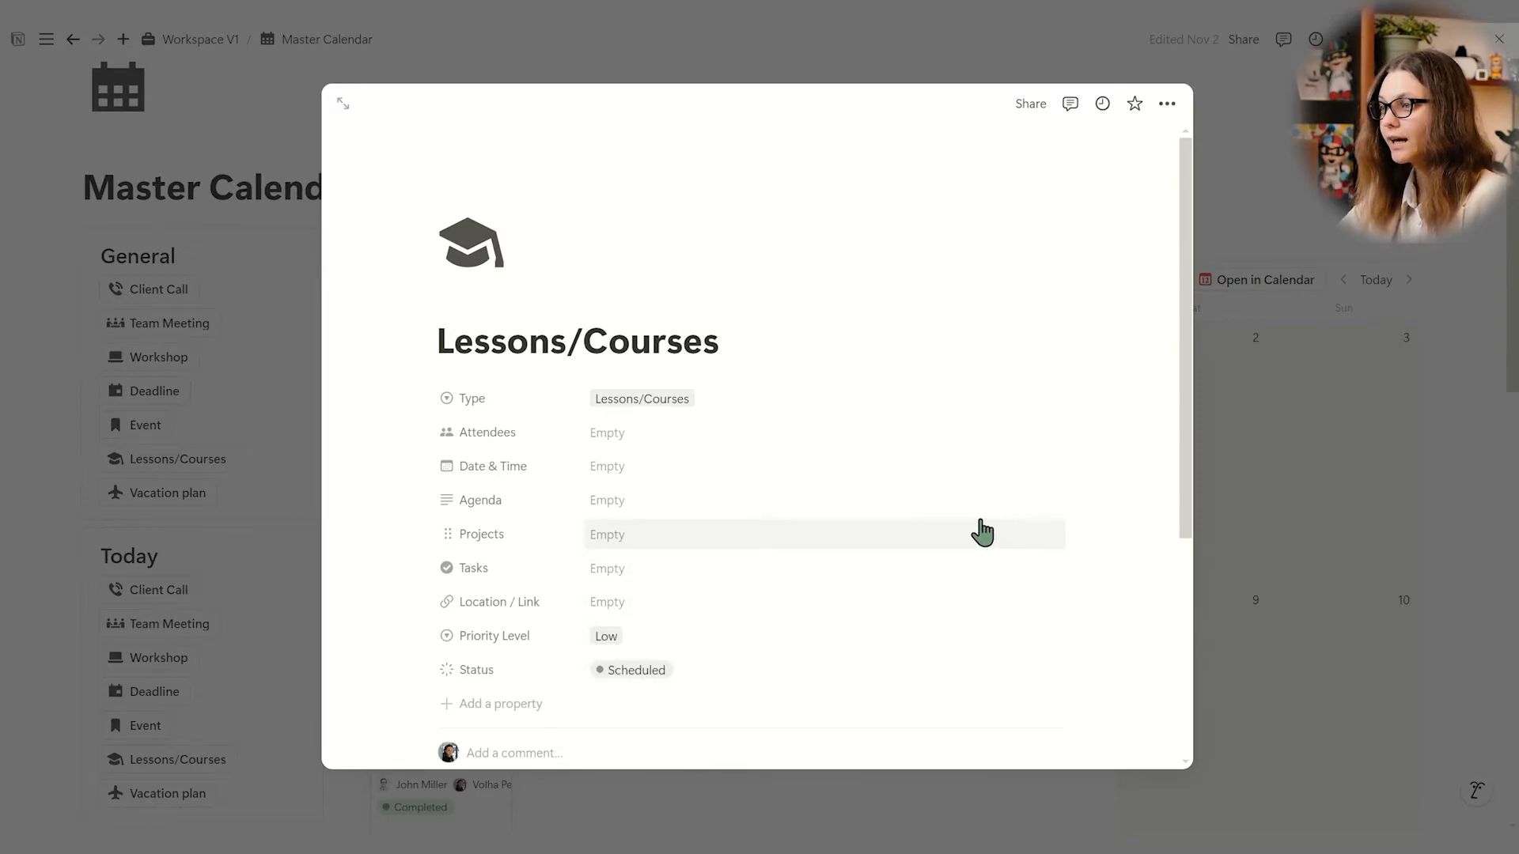
drag(719, 342, 442, 346)
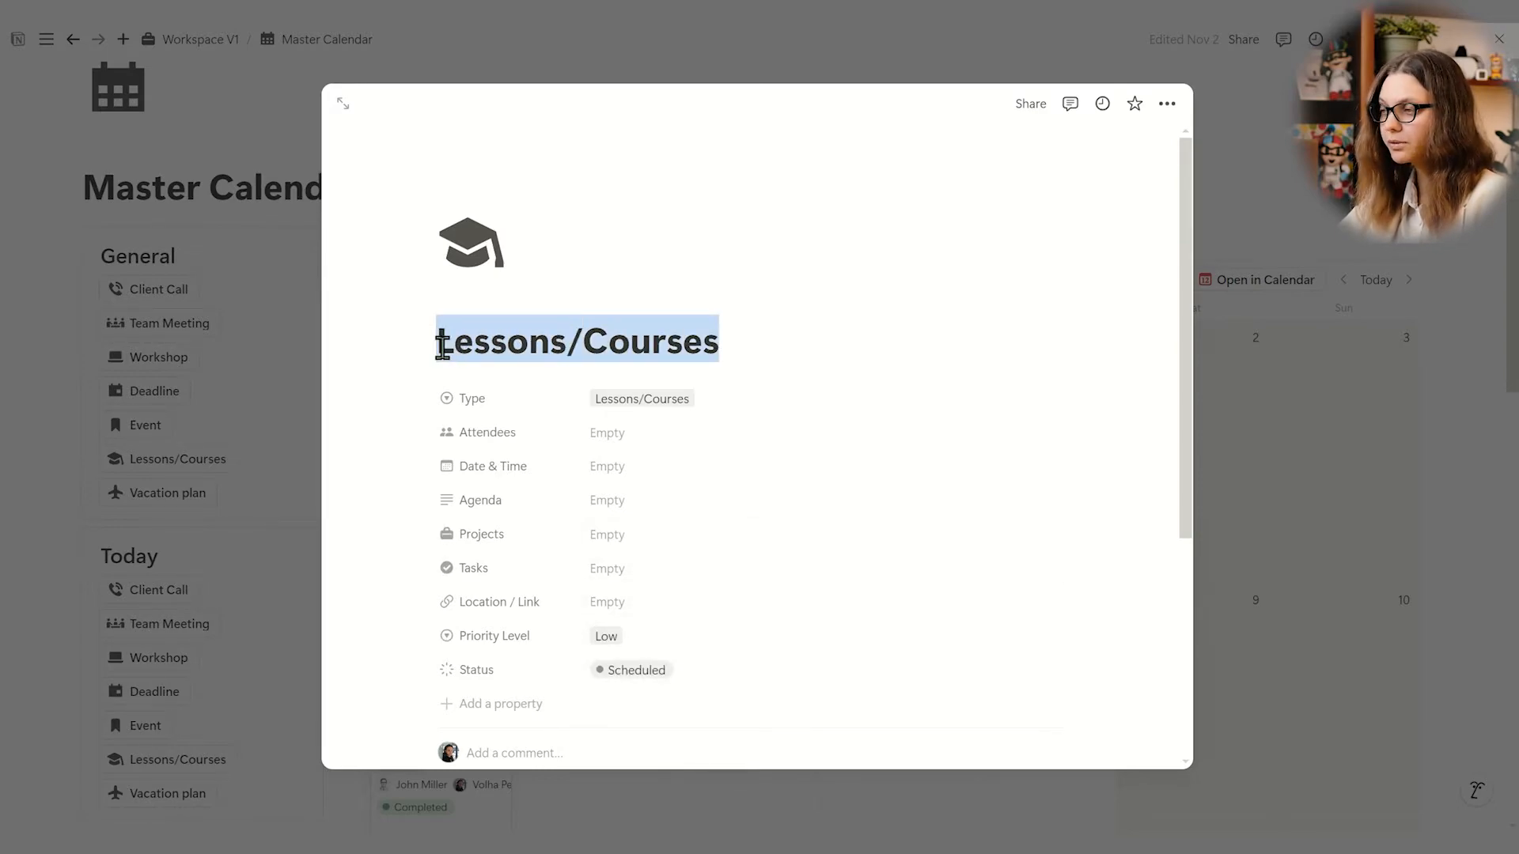
text(Python Basics)
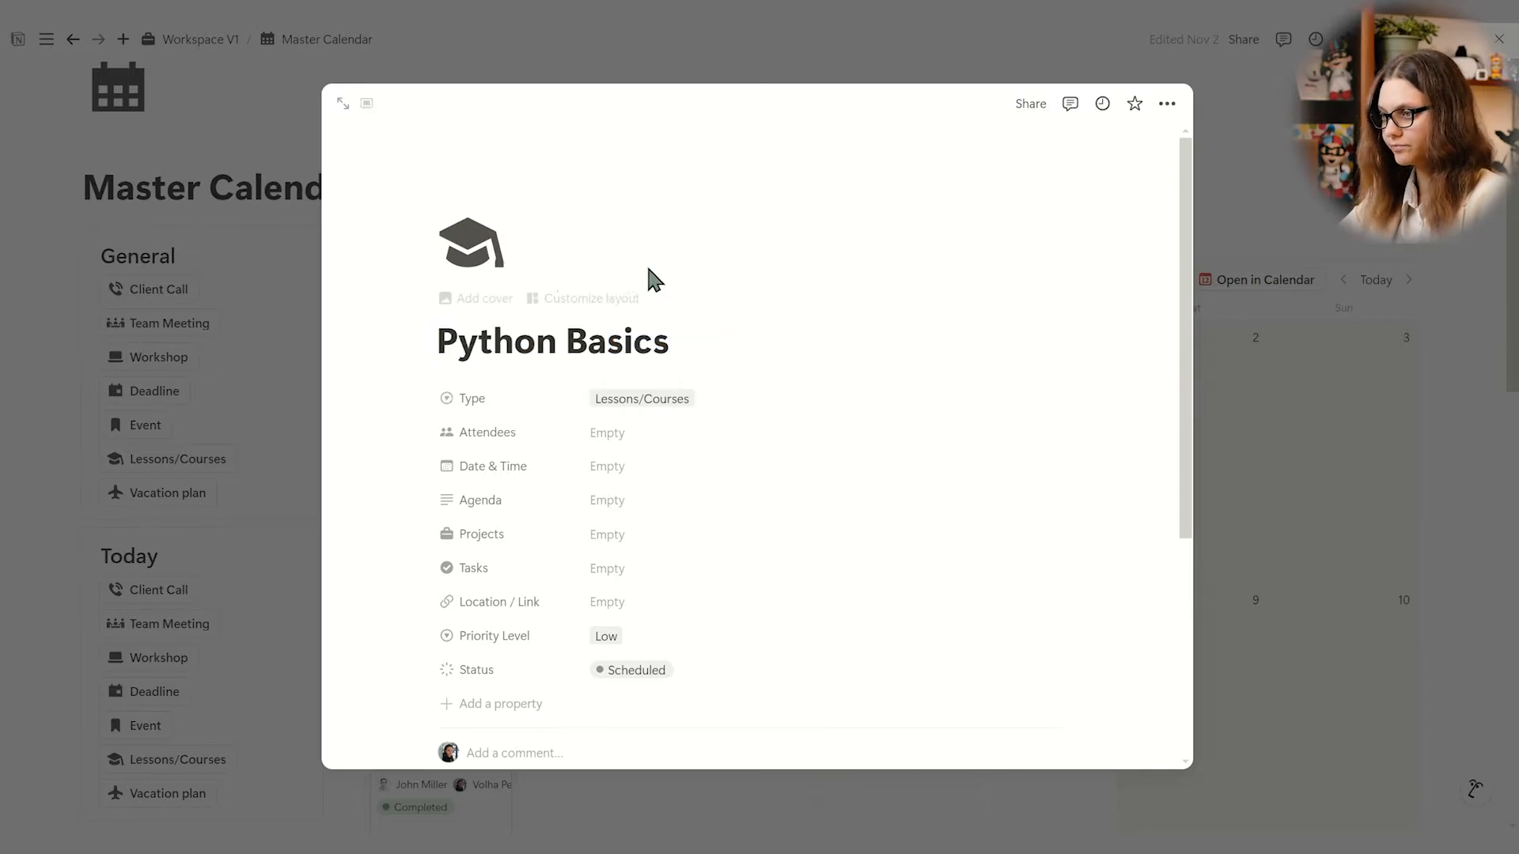
Add yourself as attendee of Python Basics and date it November 18, 2024 with a reminder 1 day before
click(632, 434)
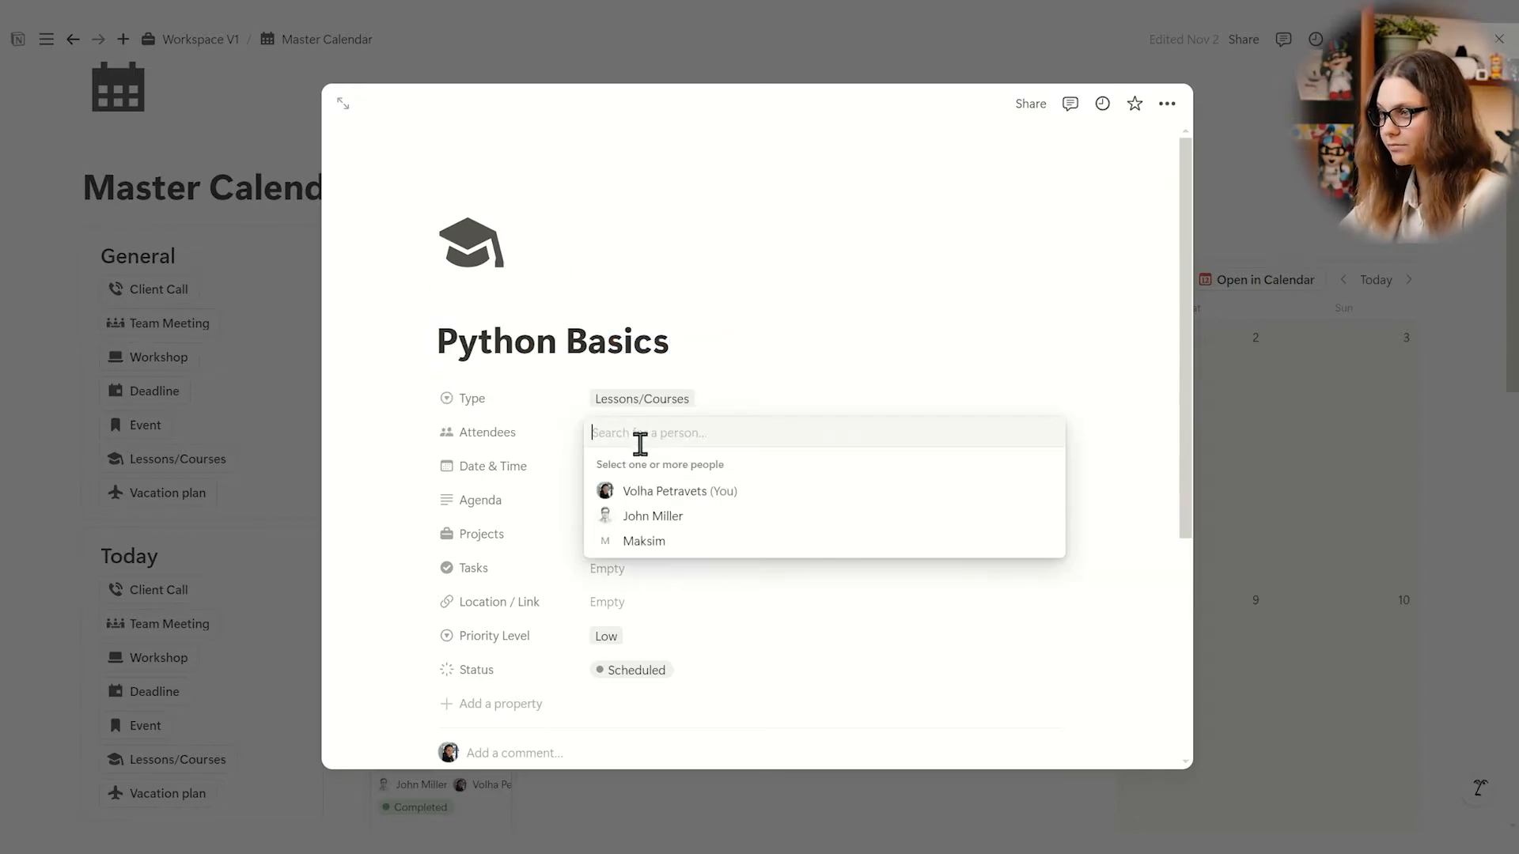
click(676, 488)
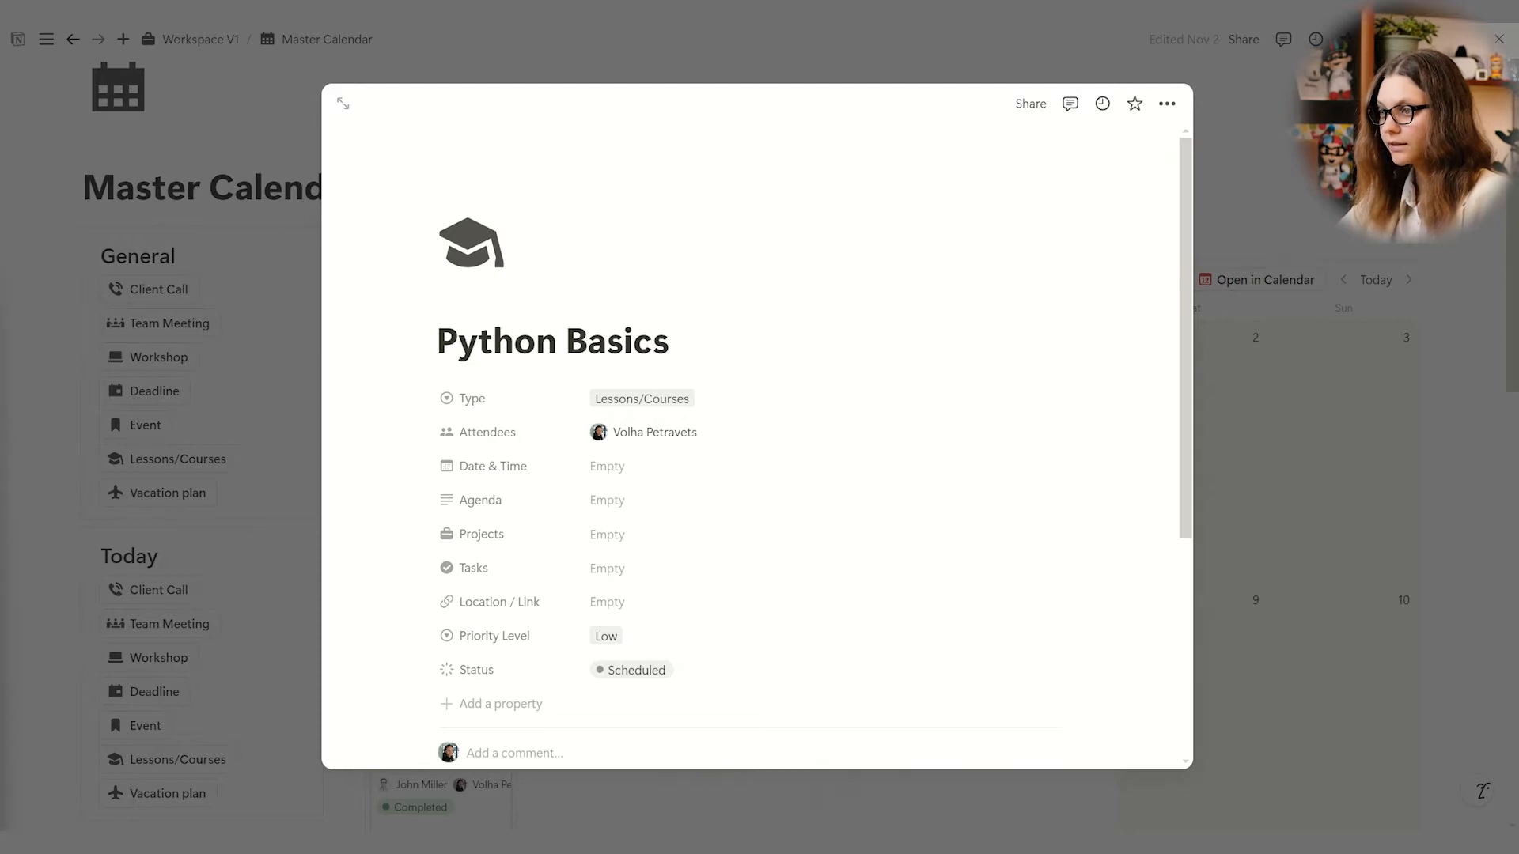
click(706, 468)
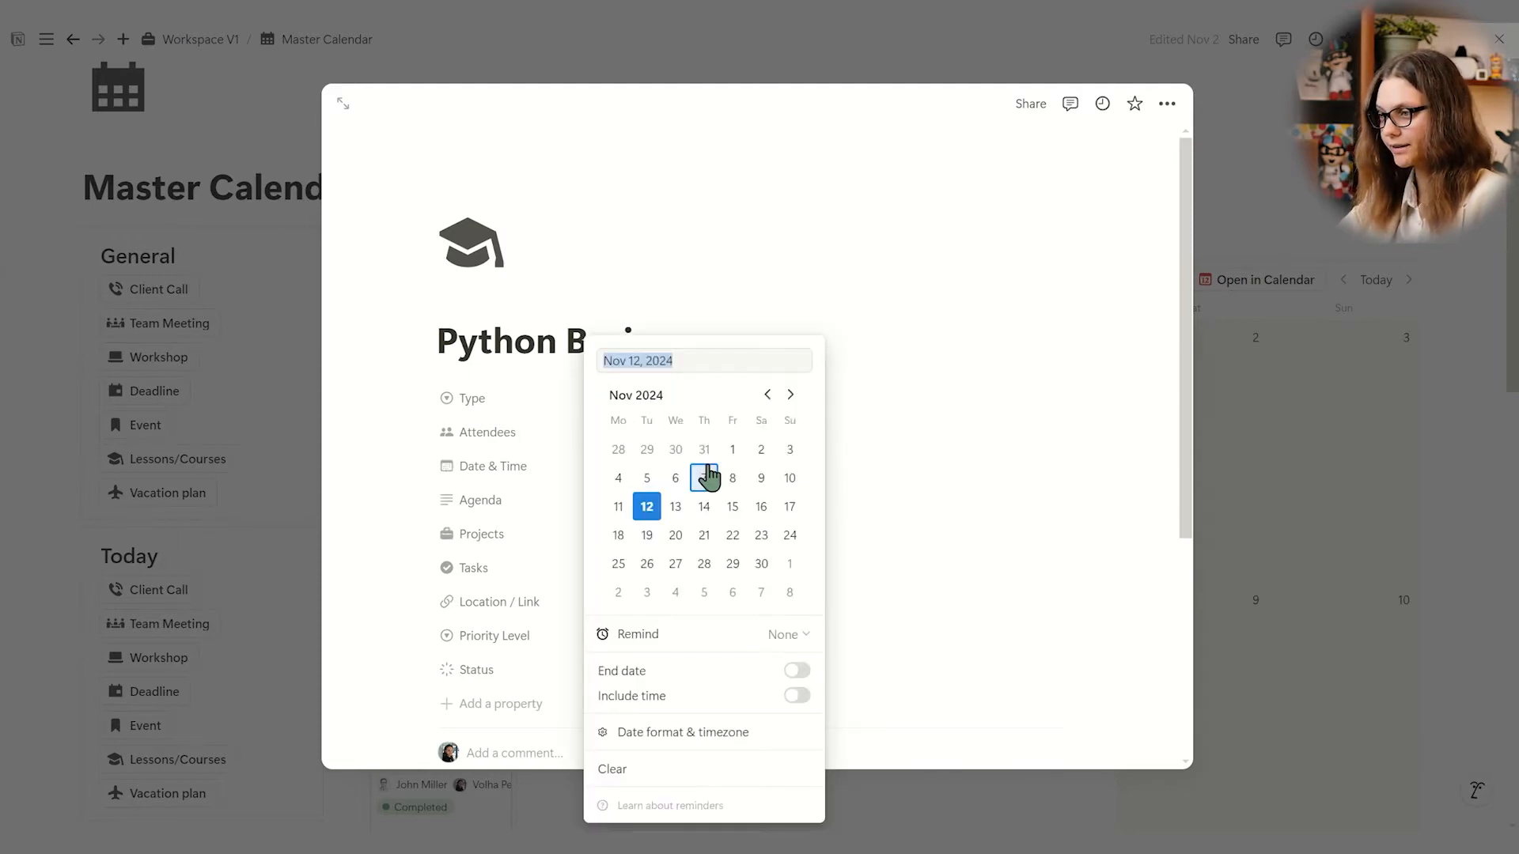
click(619, 538)
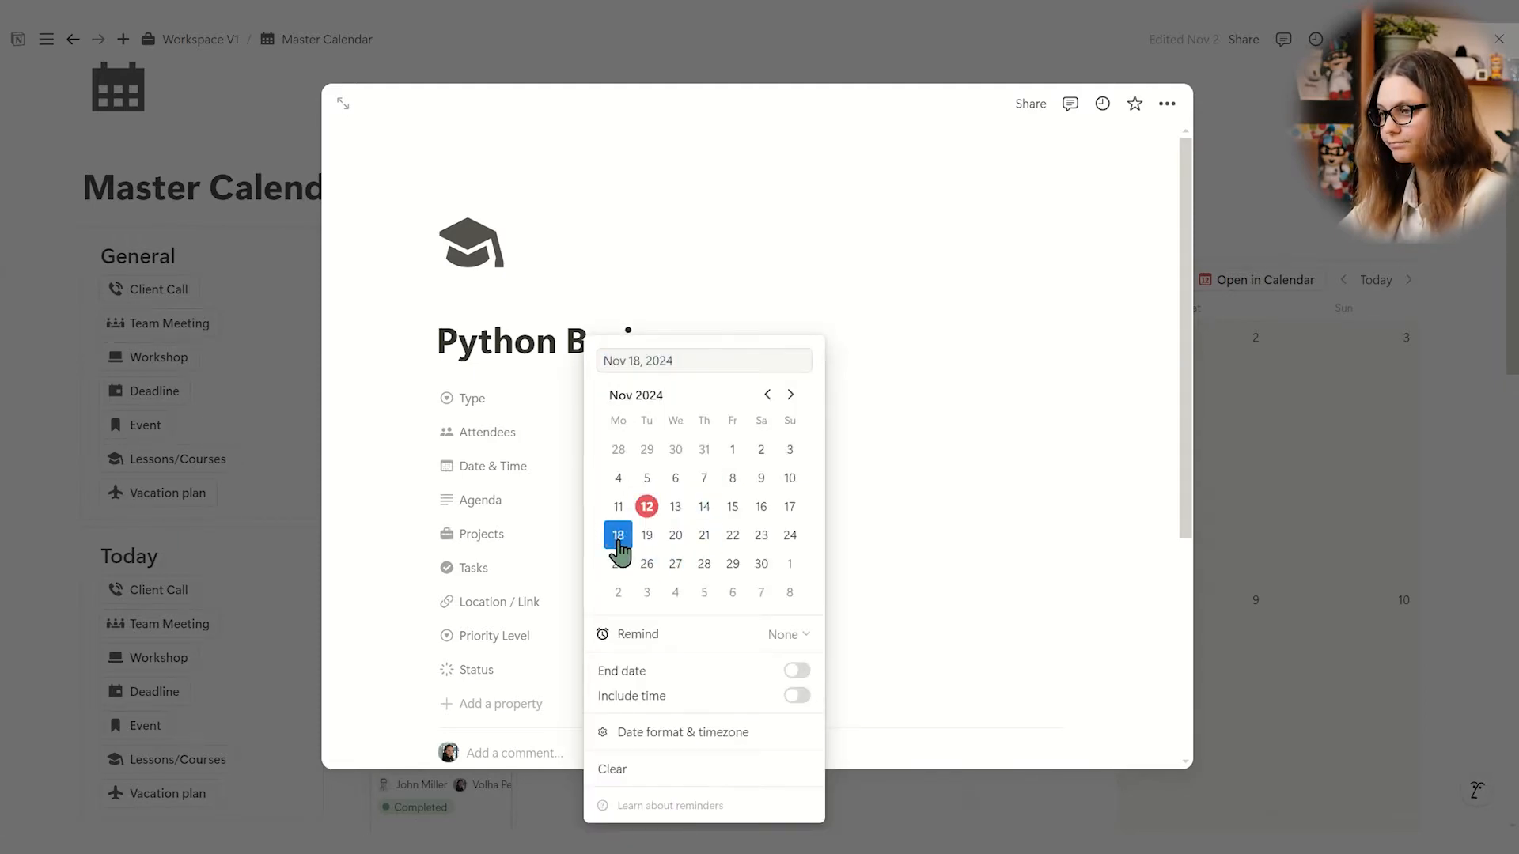
click(800, 645)
click(876, 636)
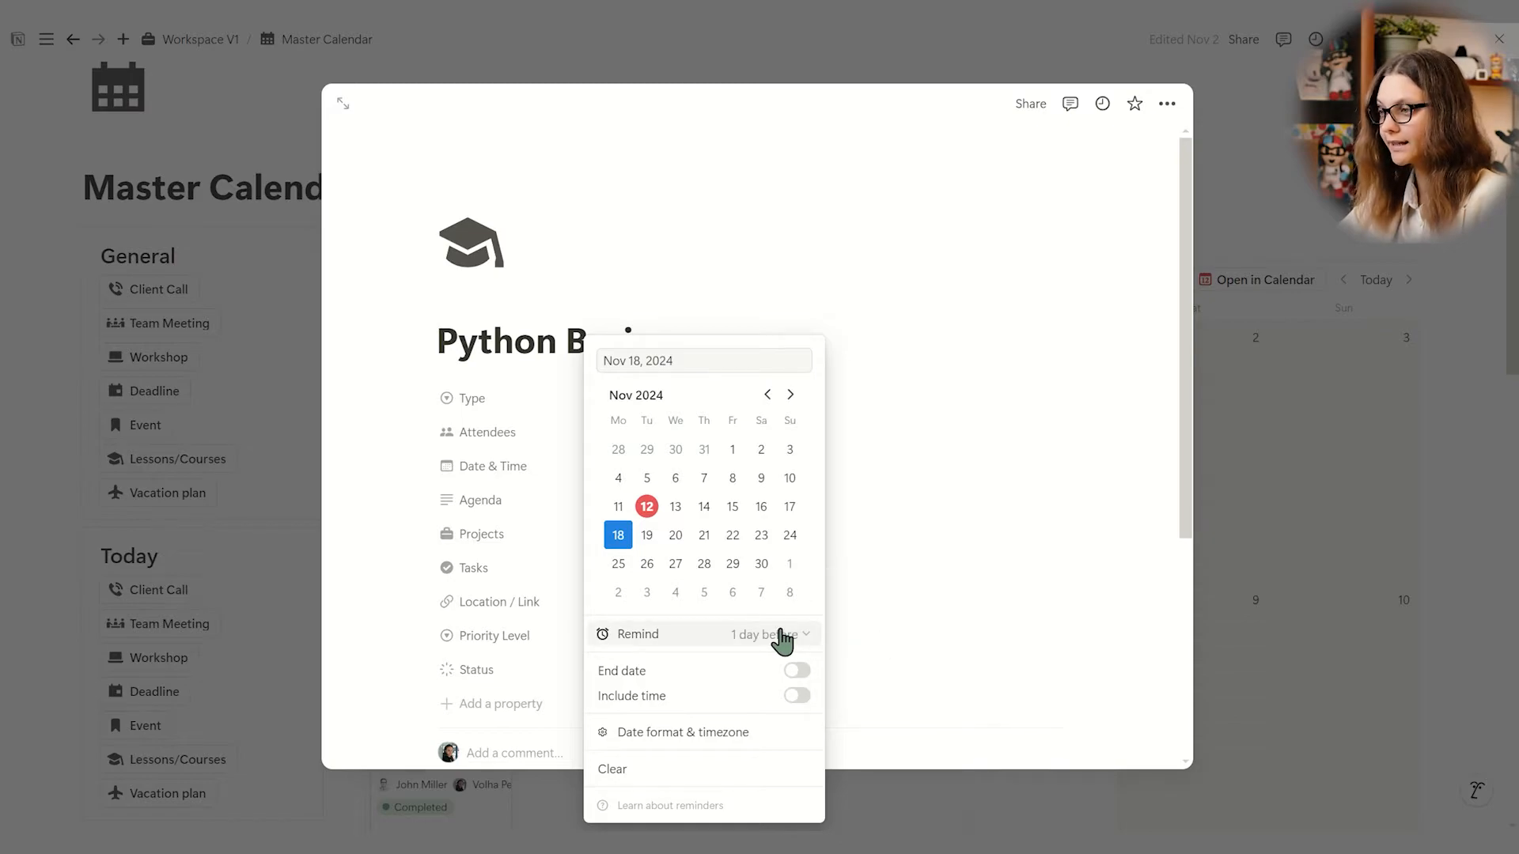
click(930, 483)
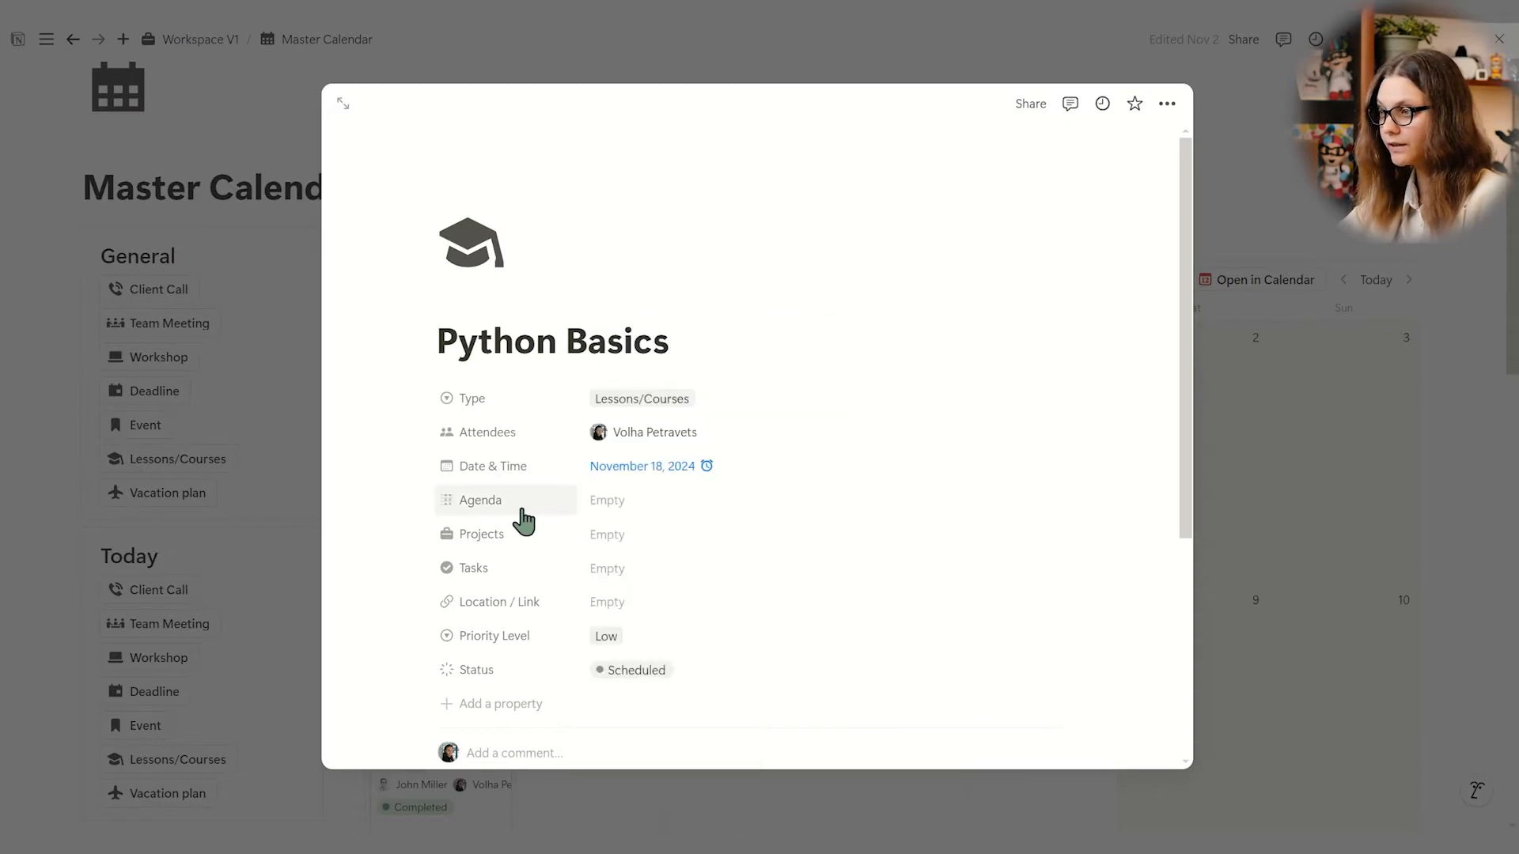
Set the entry's agenda to Introduction to Python Basics and its location to Zoom Room 1
click(630, 503)
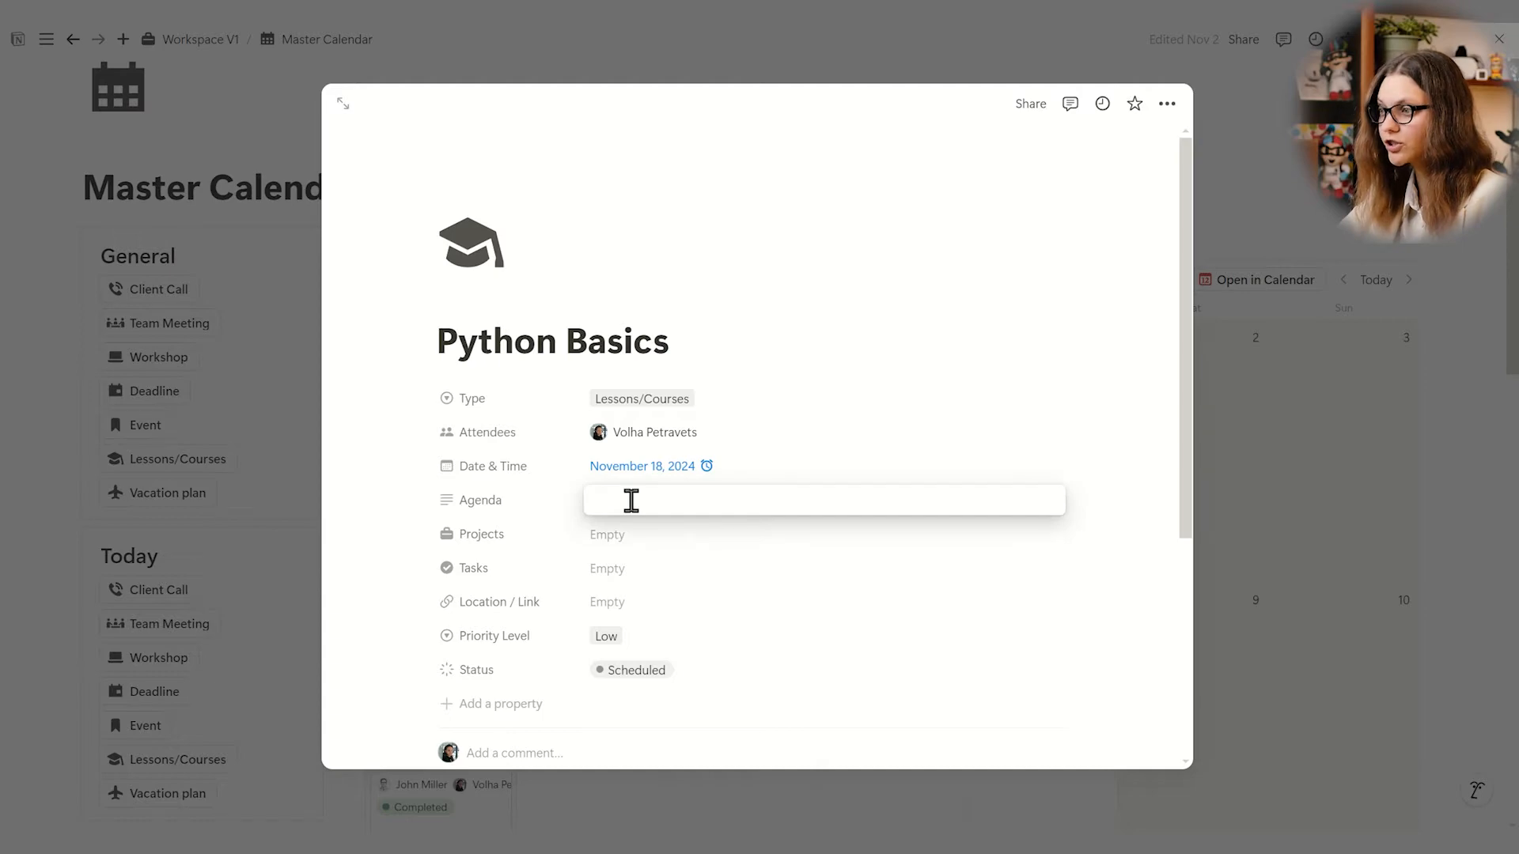
text(Introduction to Python Basics)
click(908, 445)
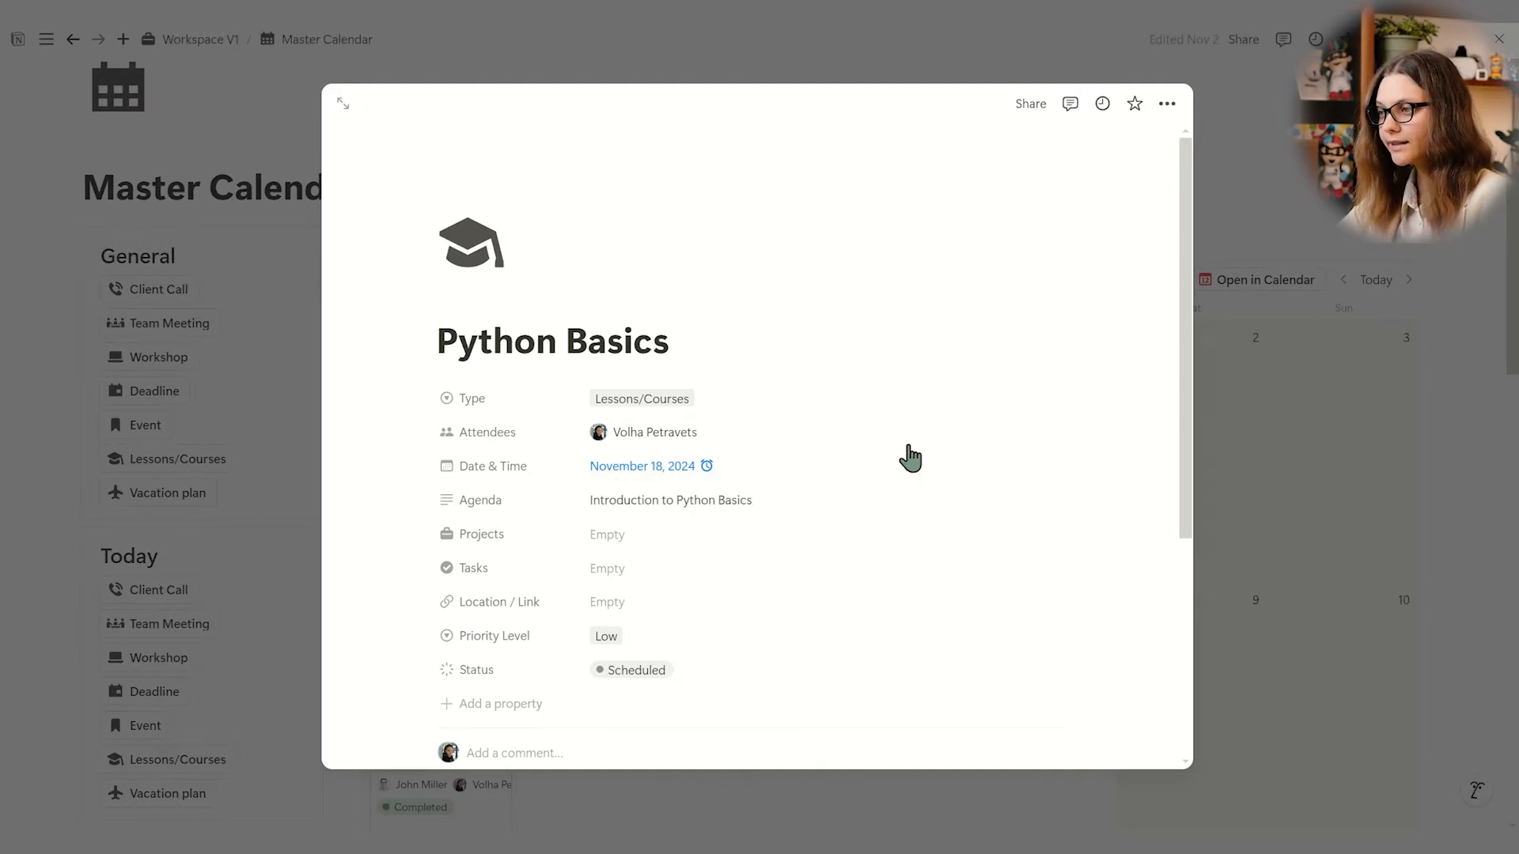
click(675, 581)
click(1085, 585)
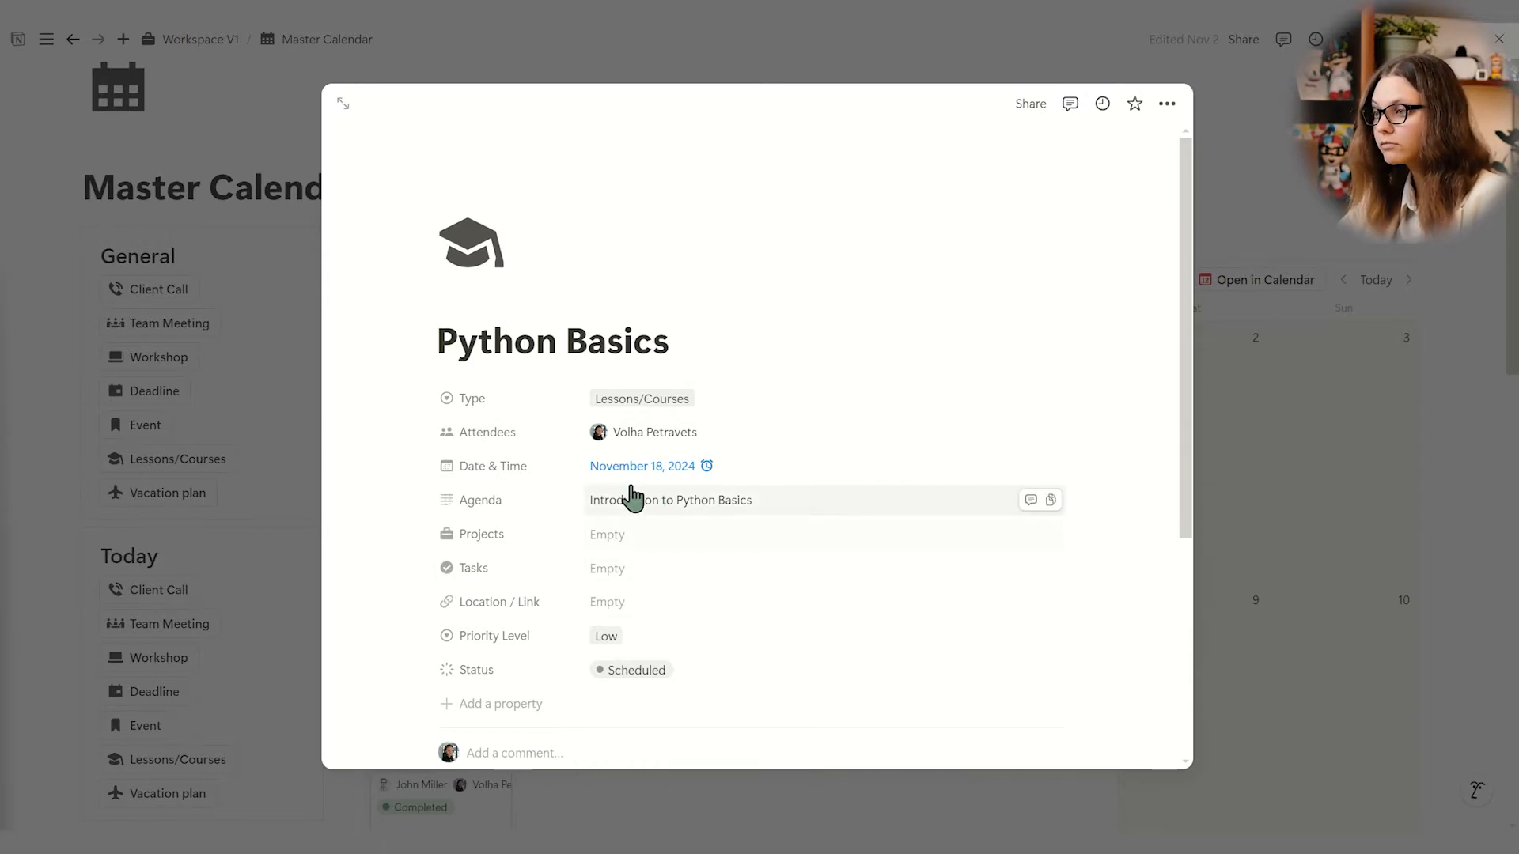
click(701, 609)
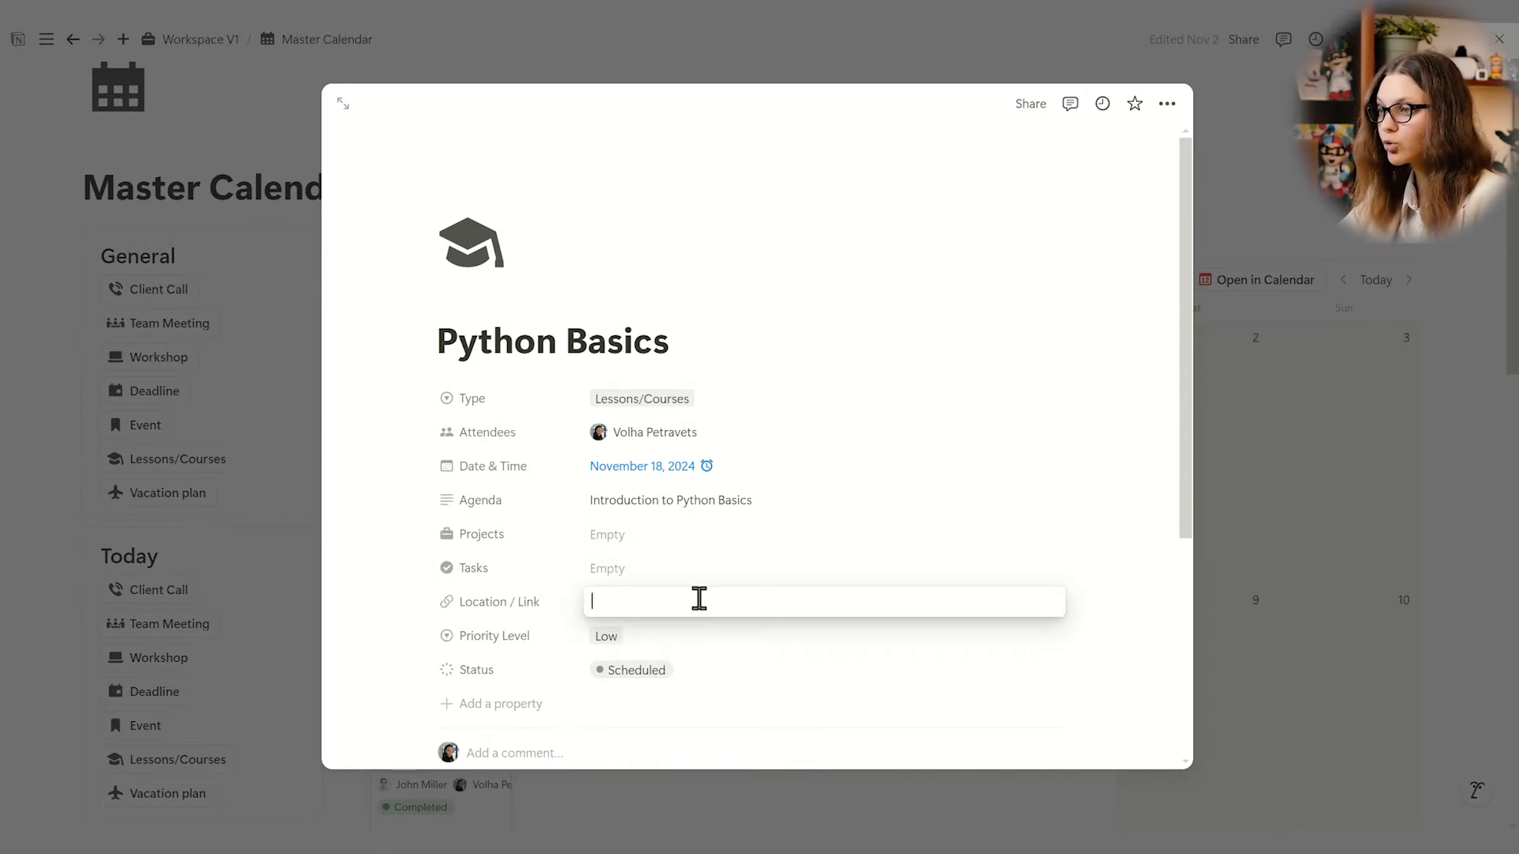
text(Zoom Room 1)
click(1070, 593)
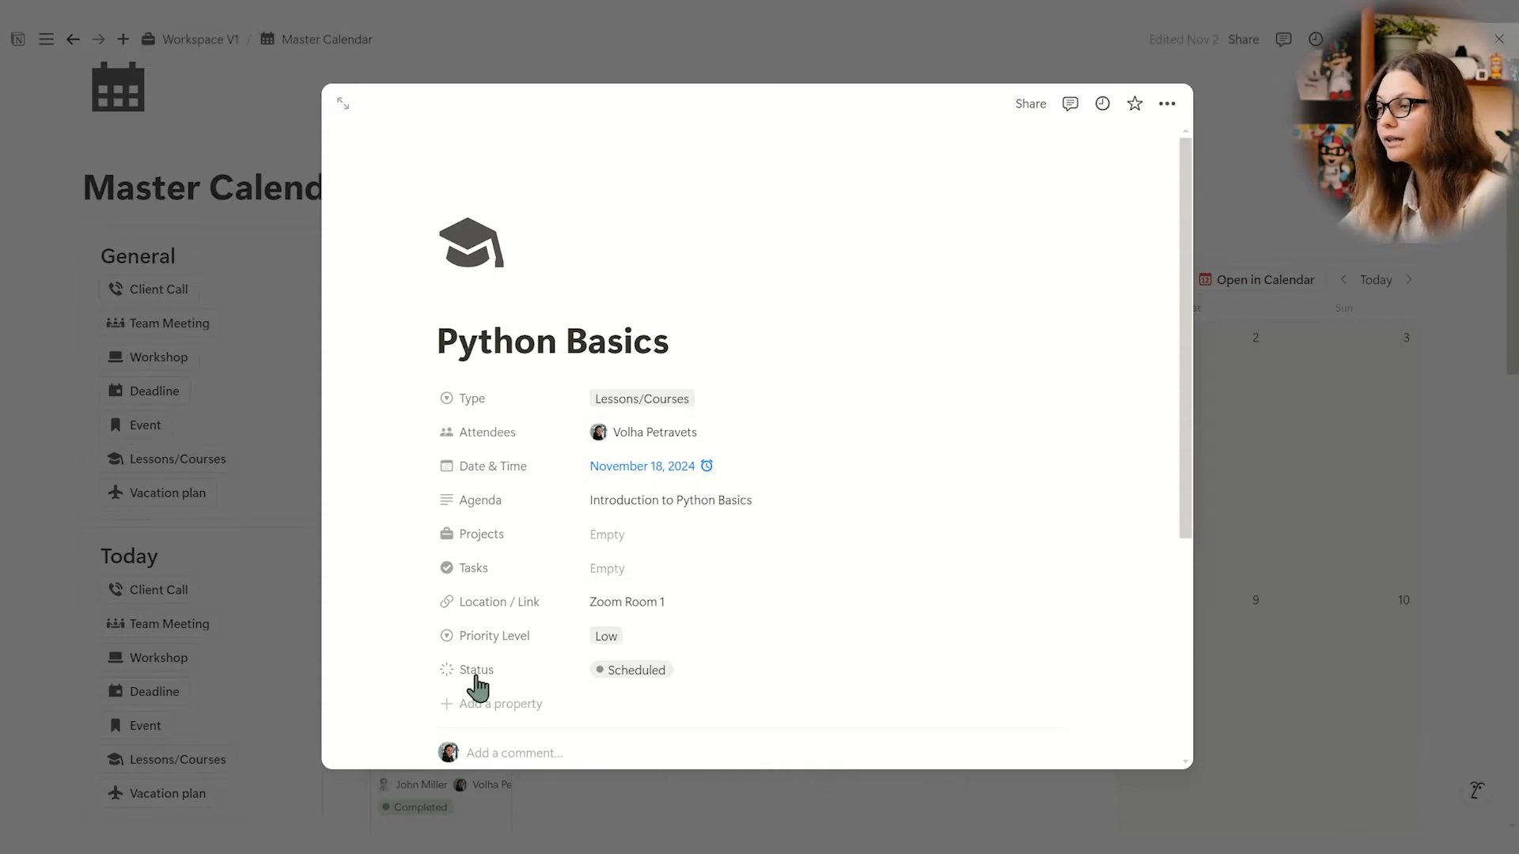
Close the Python Basics entry and look it up on the November month calendar
click(1440, 467)
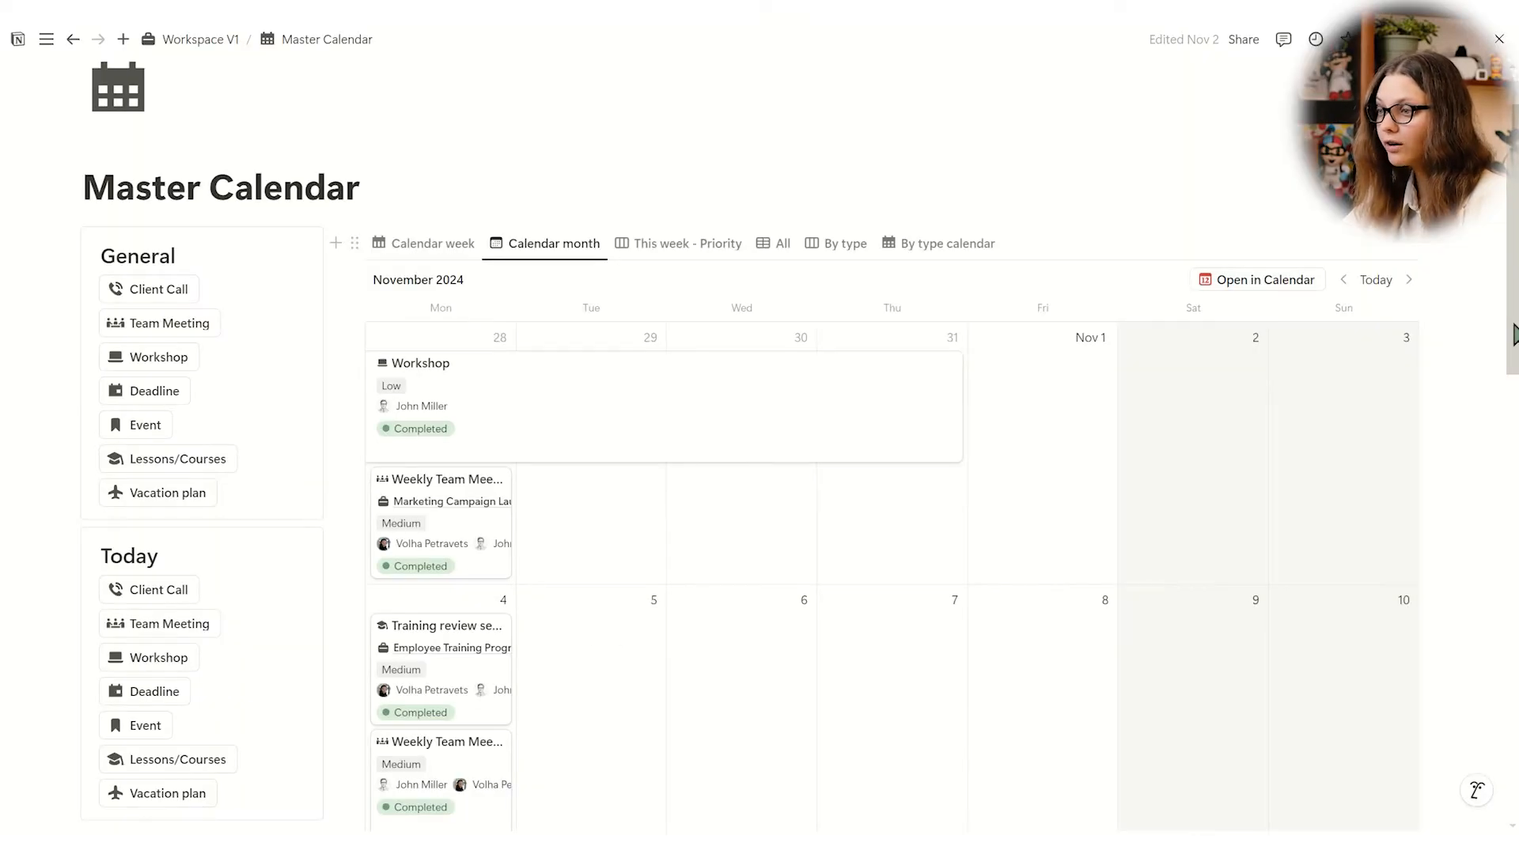
drag(1512, 334, 1511, 560)
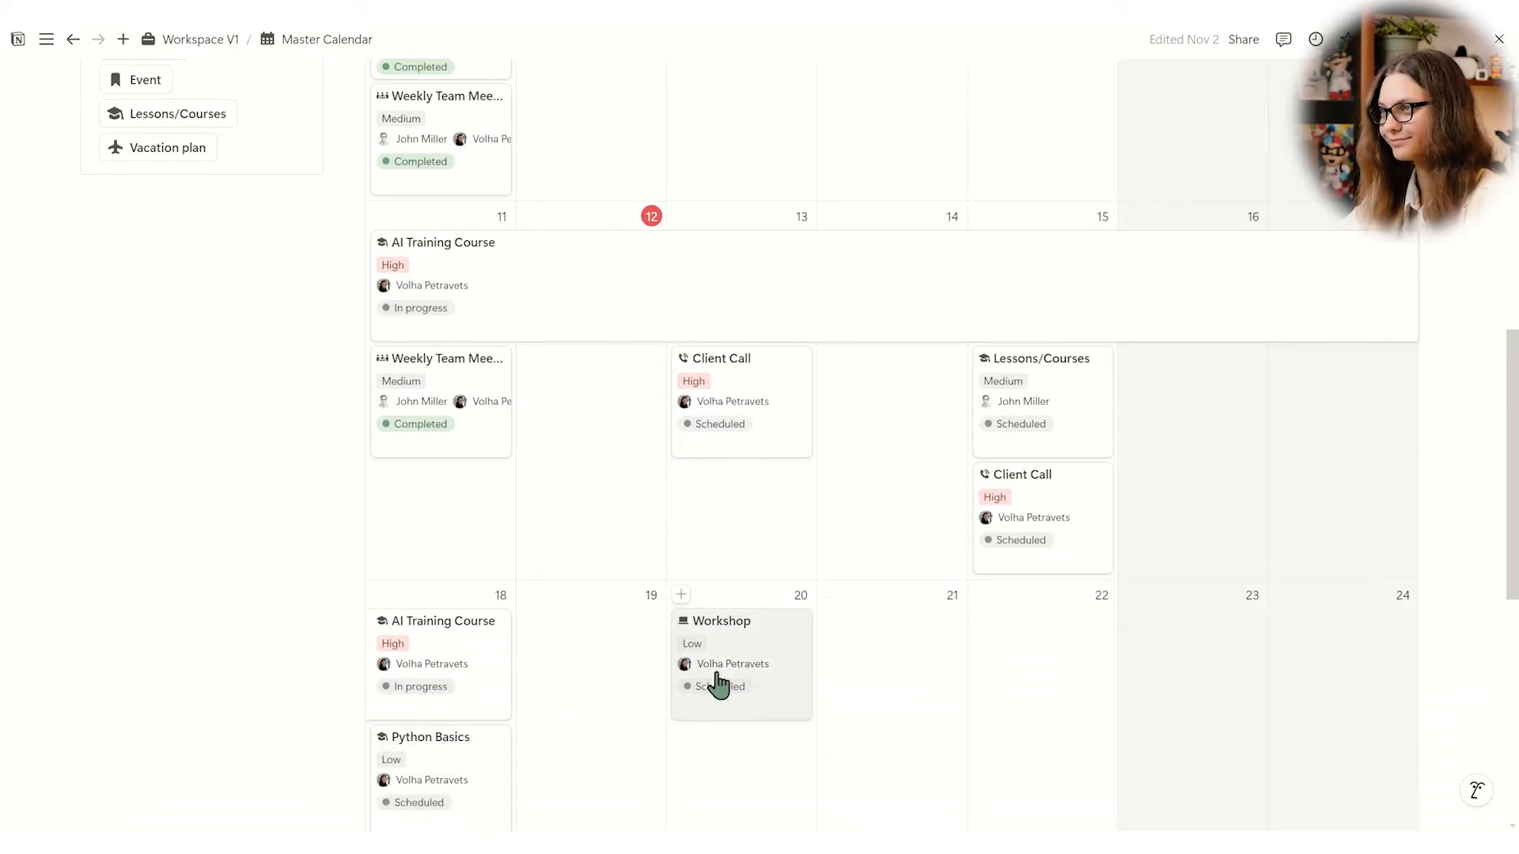
scroll(716, 673, up, 10)
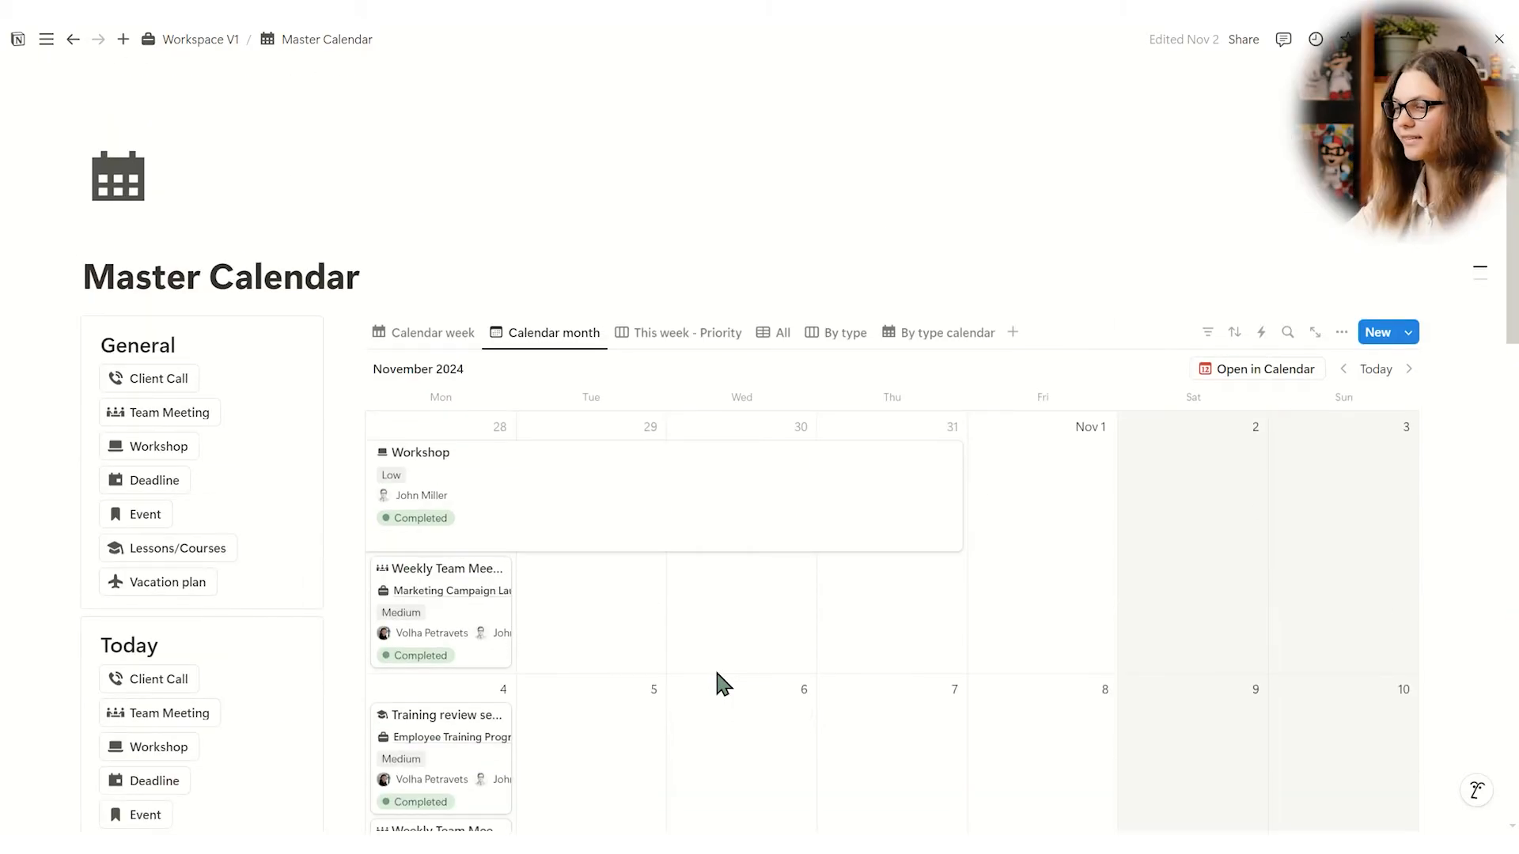
Open the workspace's Tasks page and, in the By project board, move New Website Development's Assign developer roles task to Done
click(178, 41)
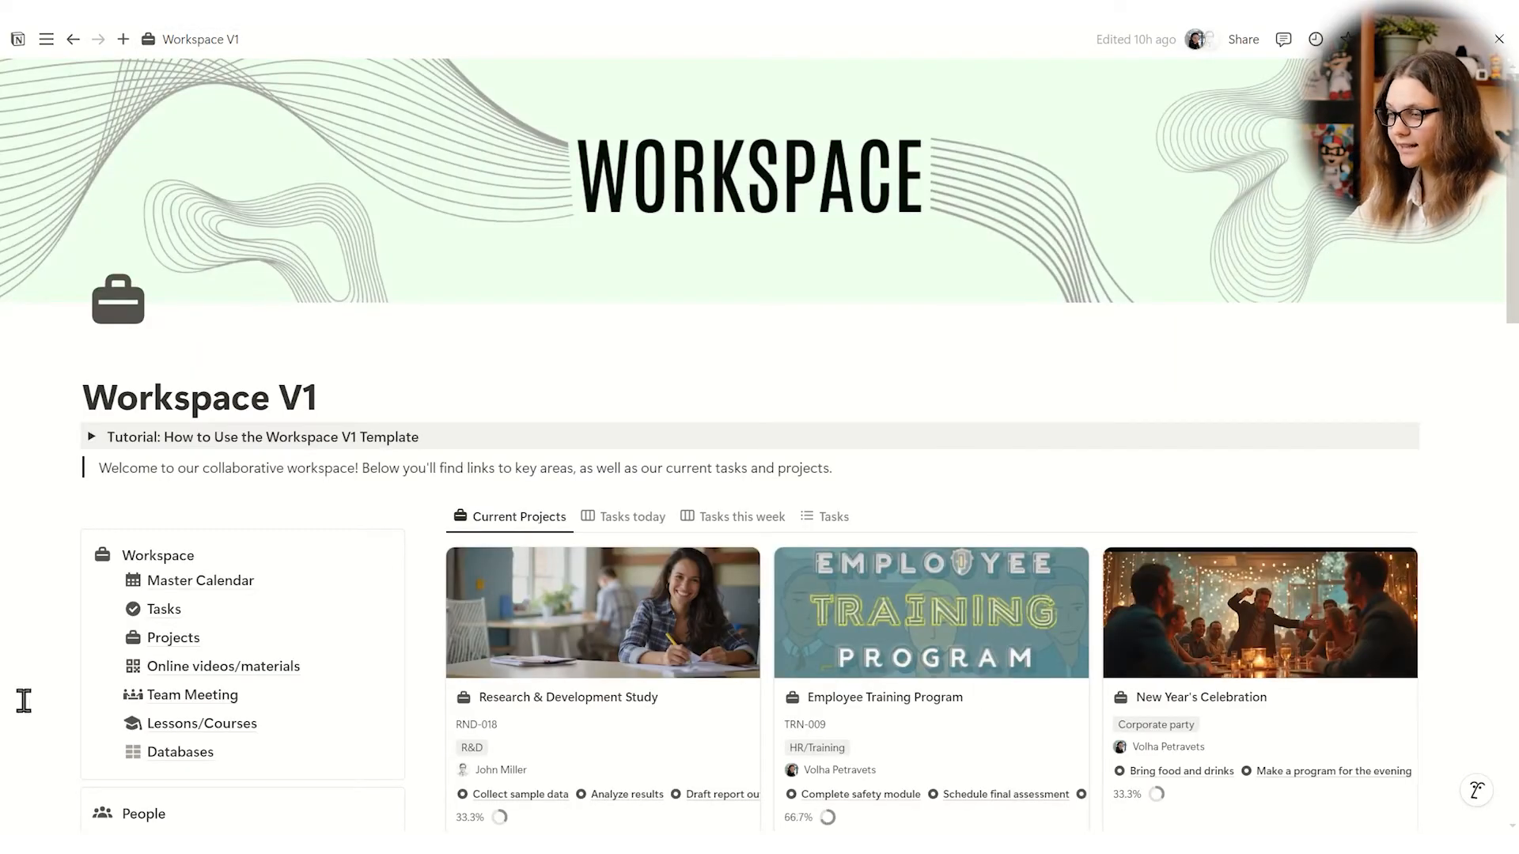
click(162, 607)
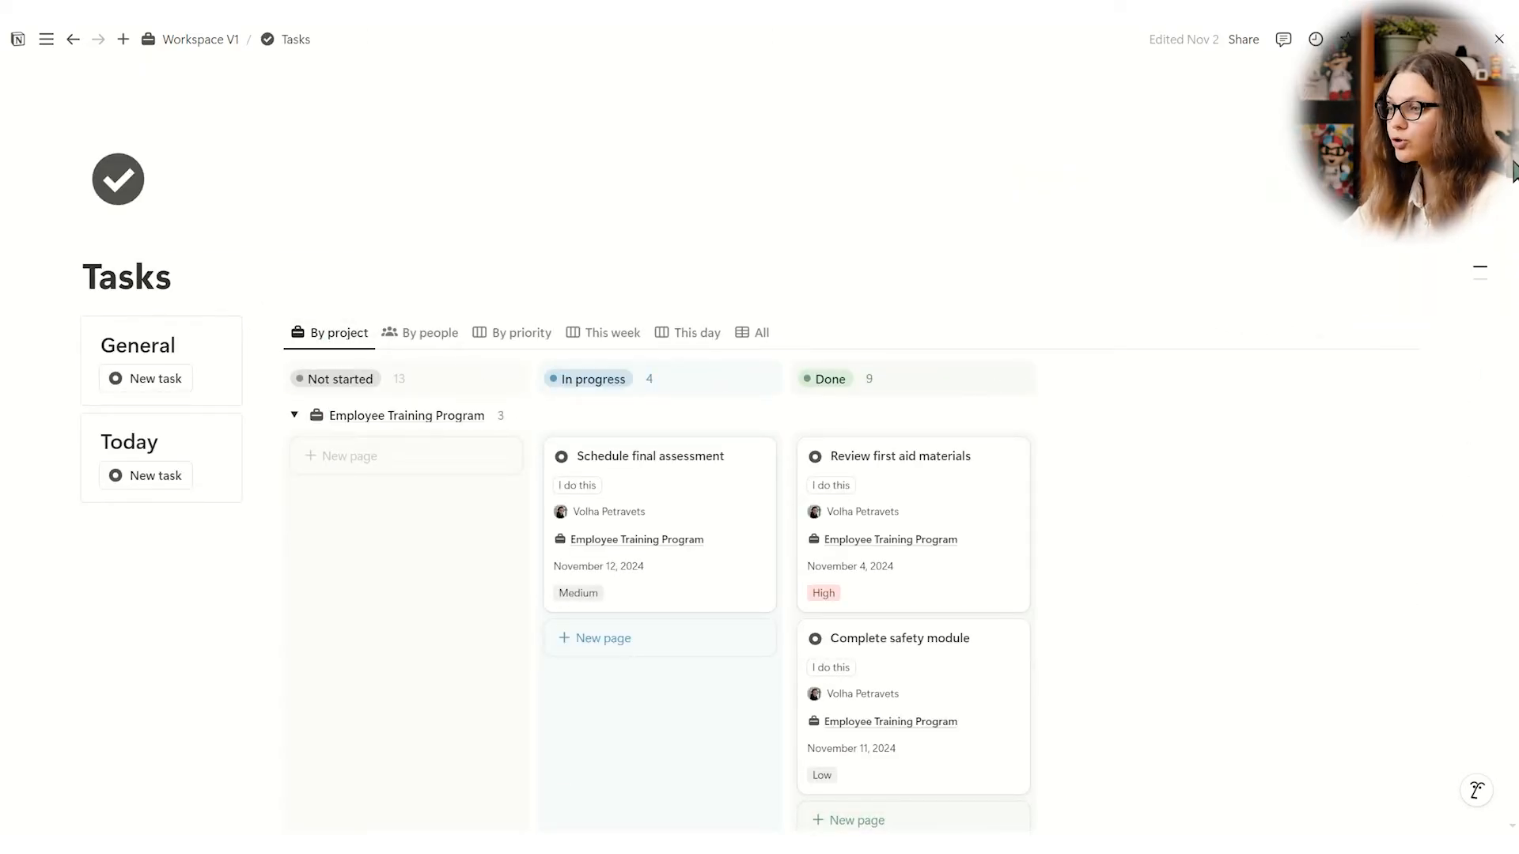
scroll(1512, 170, down, 3)
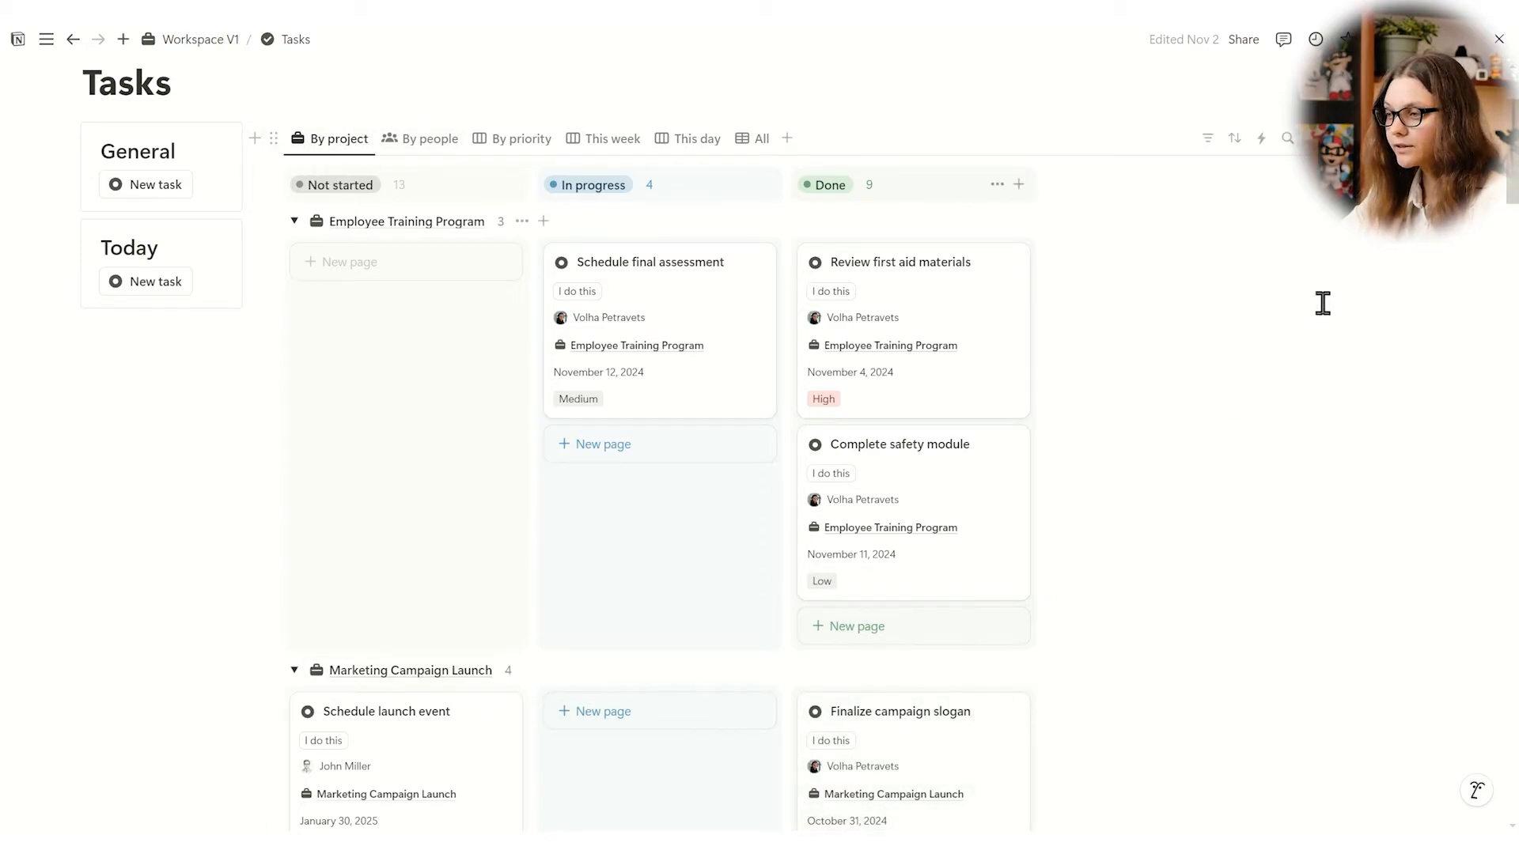
scroll(660, 442, down, 6)
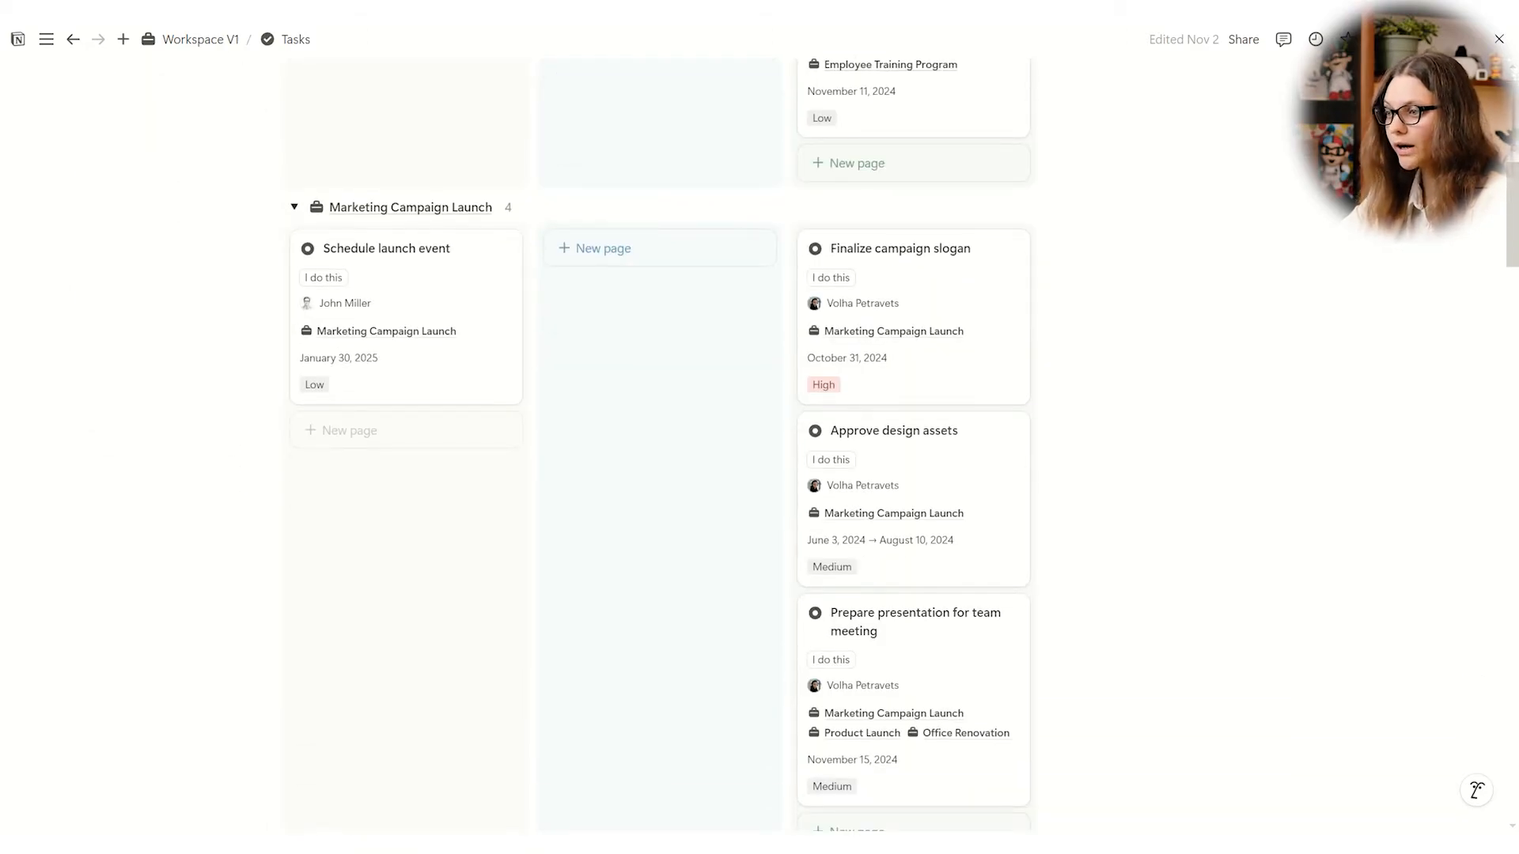
scroll(1516, 207, down, 8)
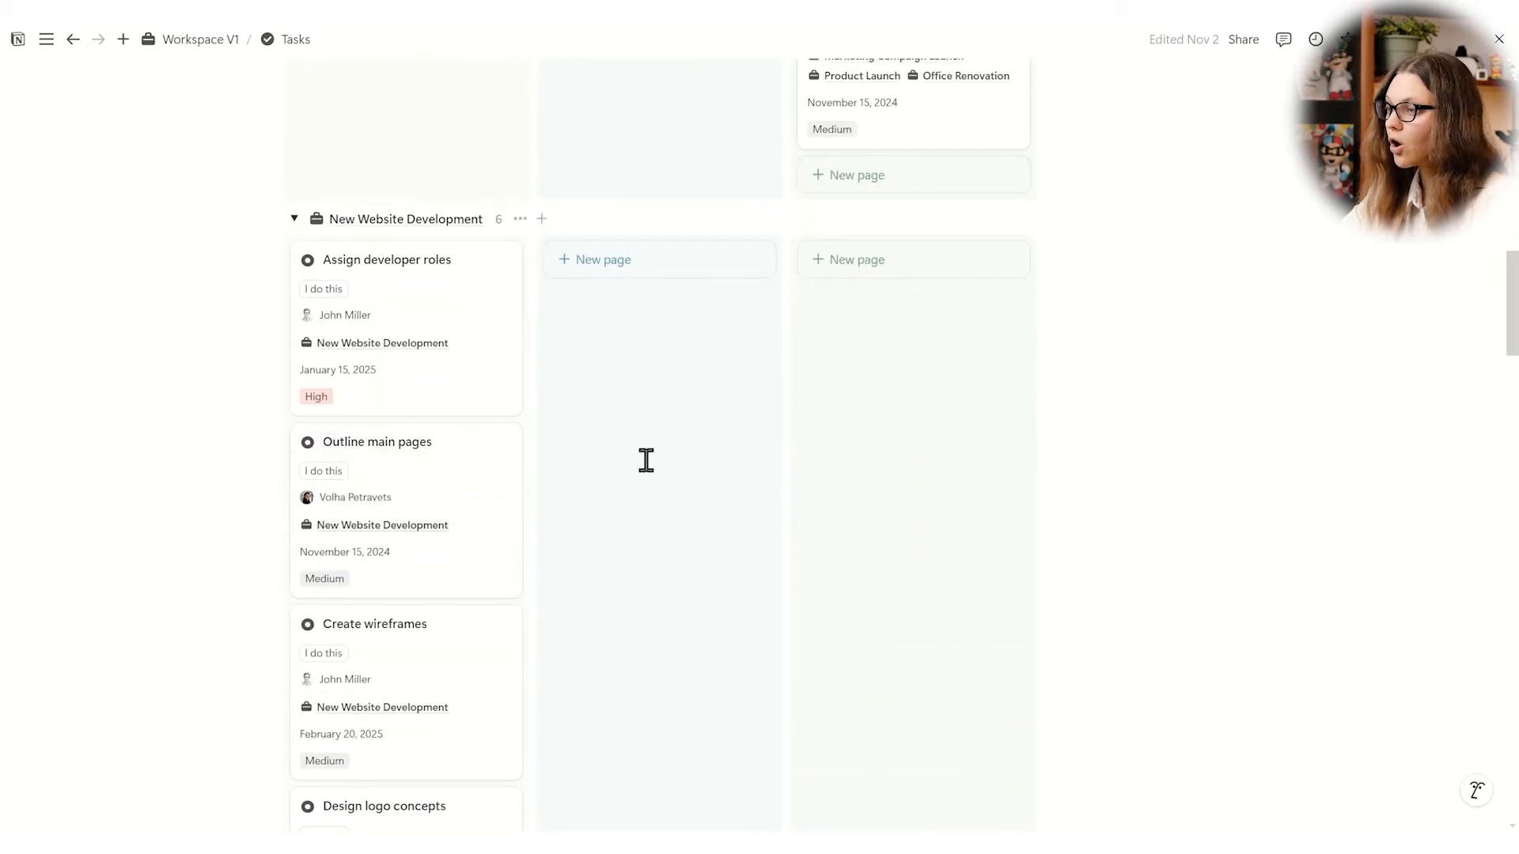
drag(446, 395, 928, 452)
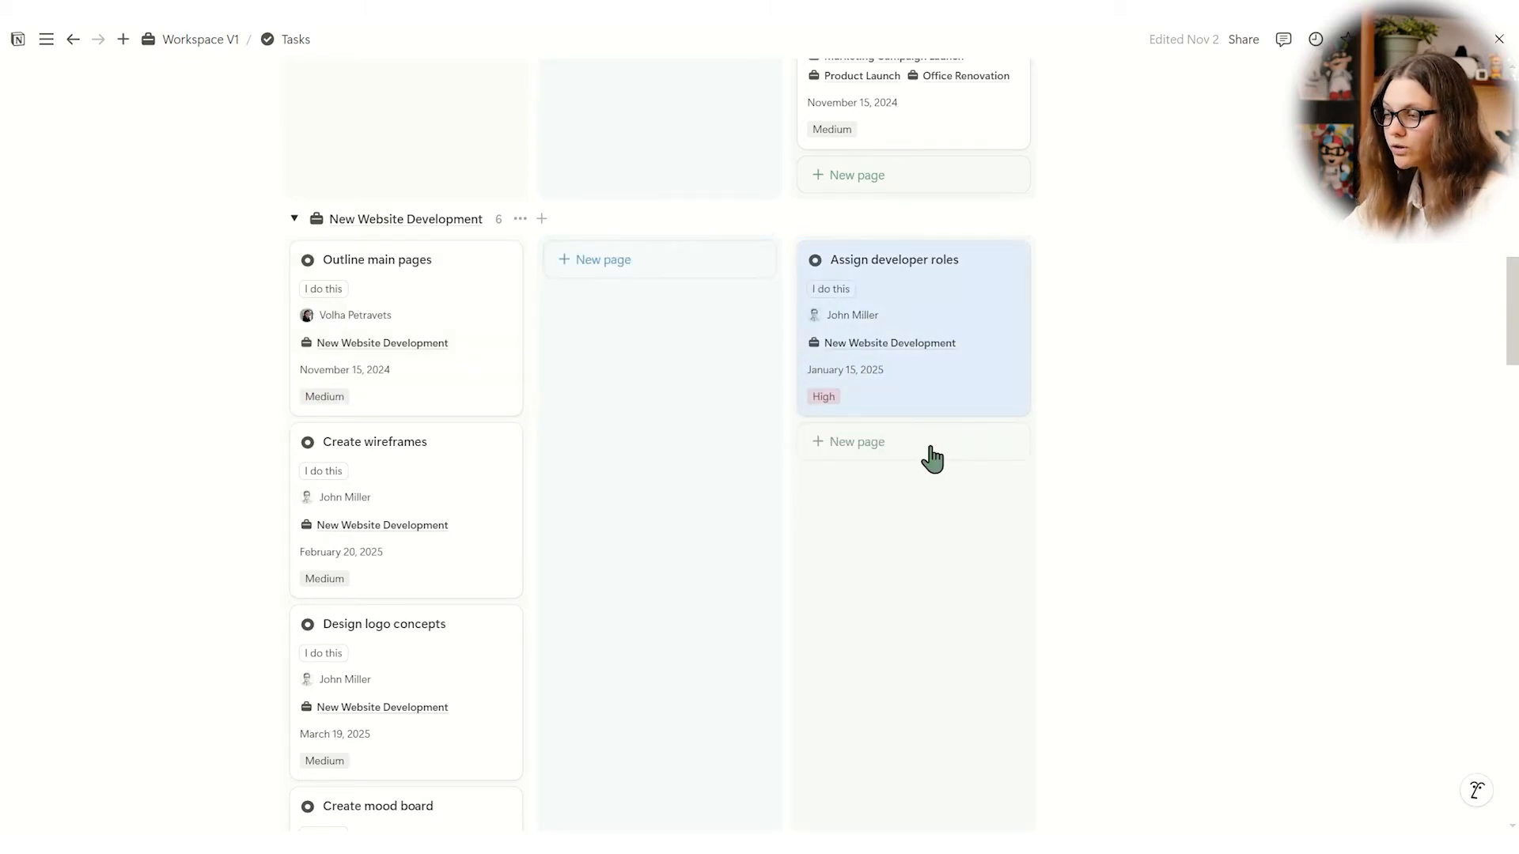
Look through the By people, By priority and This week views of the Tasks page
scroll(1510, 322, up, 20)
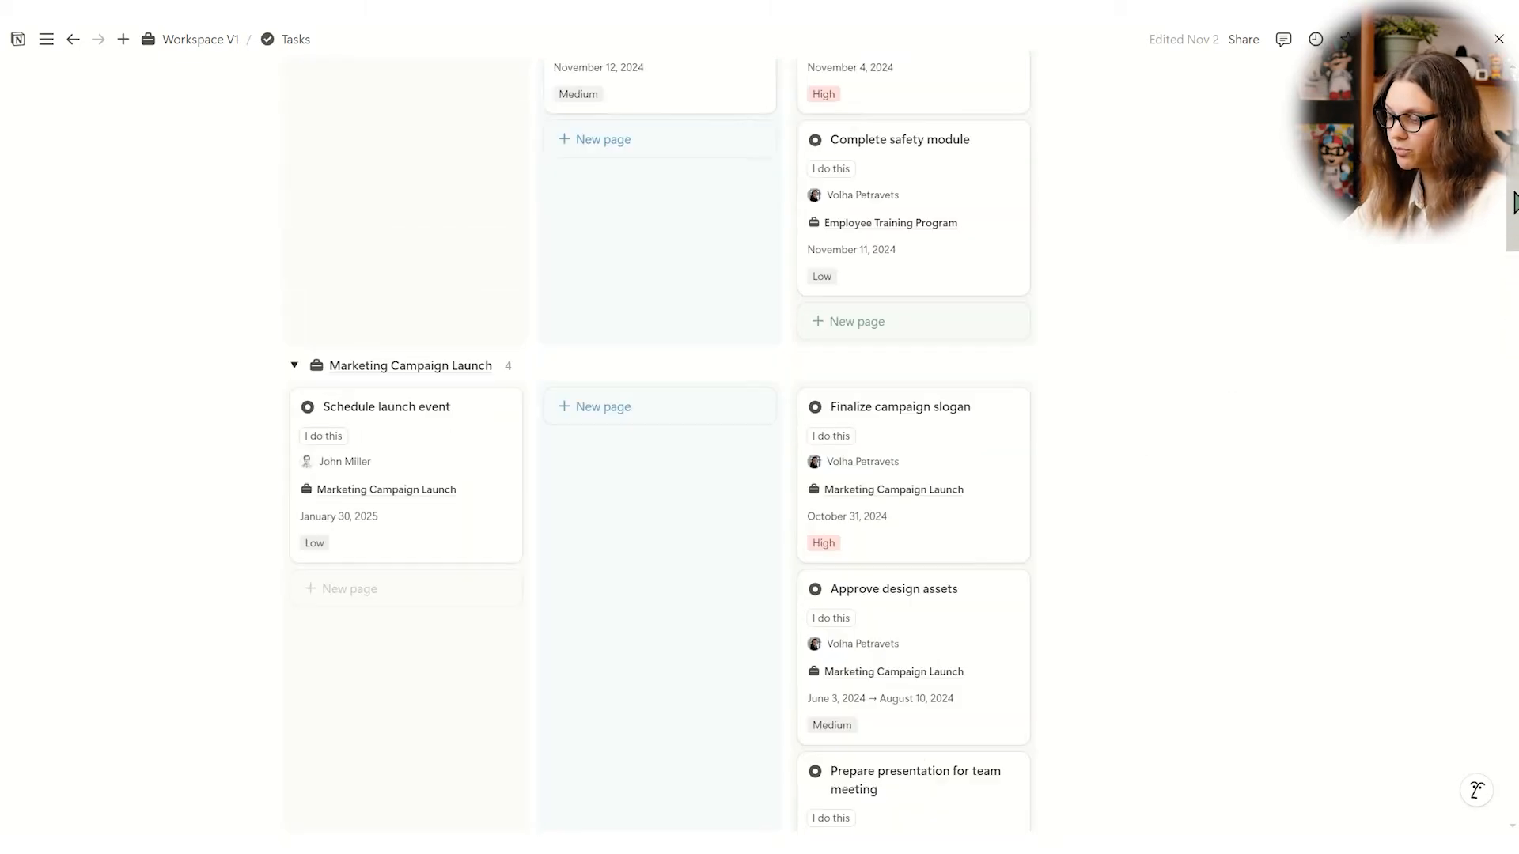
click(410, 345)
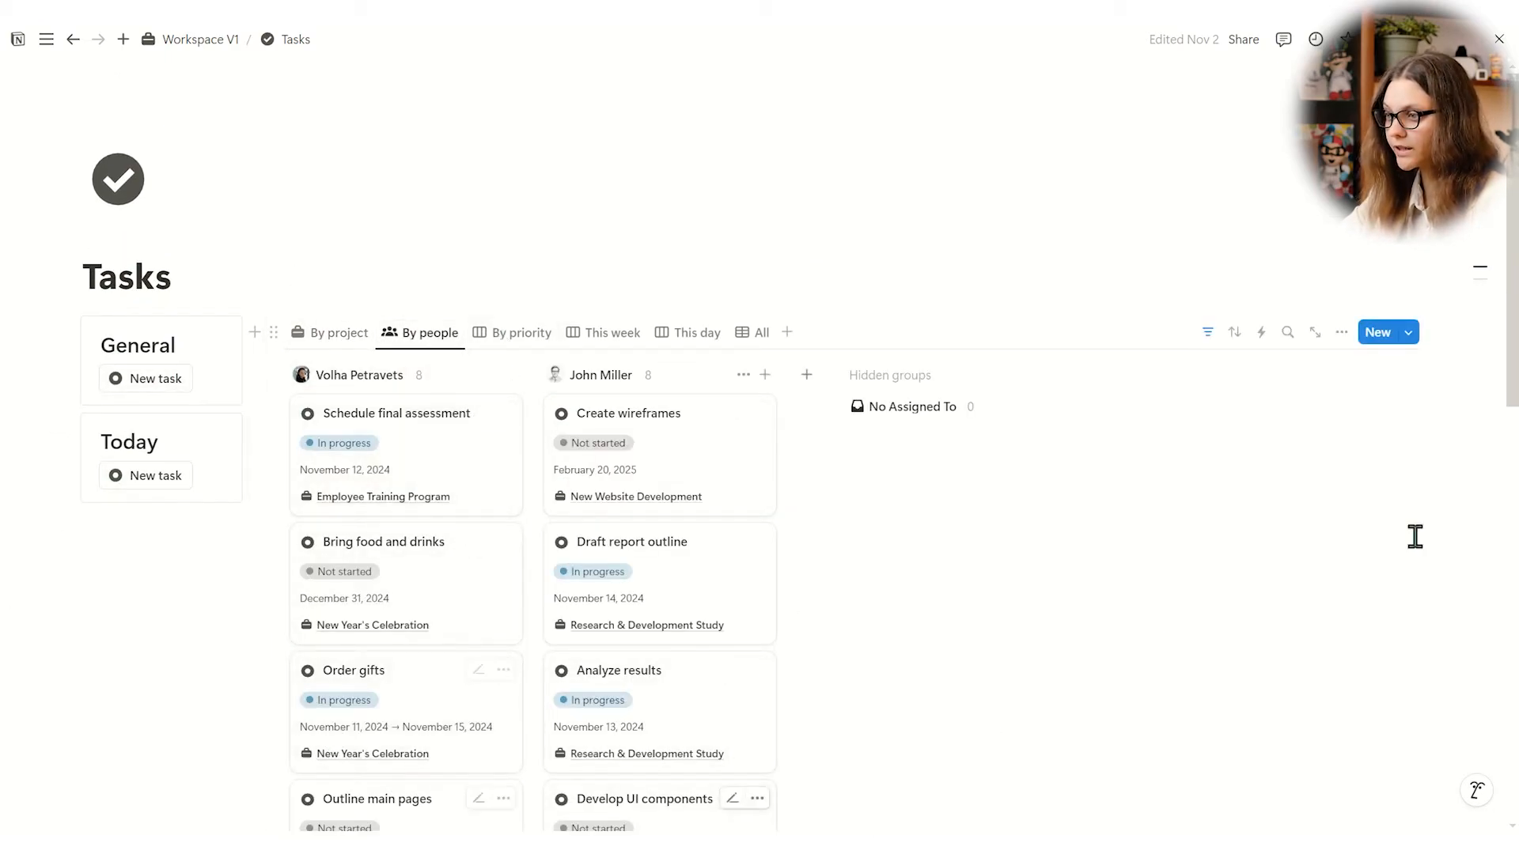
drag(1511, 240, 1516, 431)
scroll(1516, 431, up, 3)
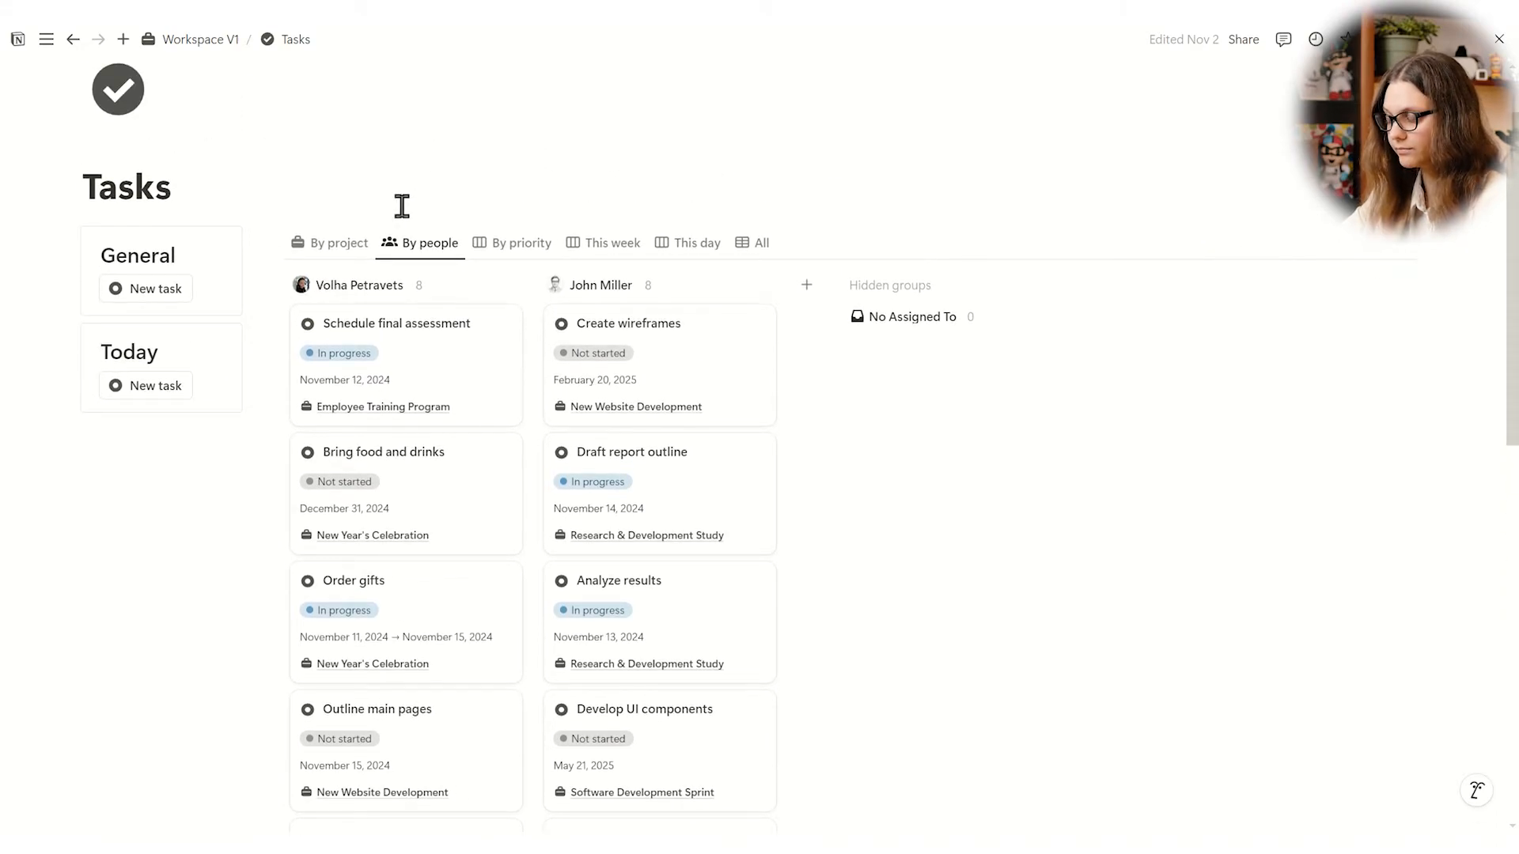
click(492, 245)
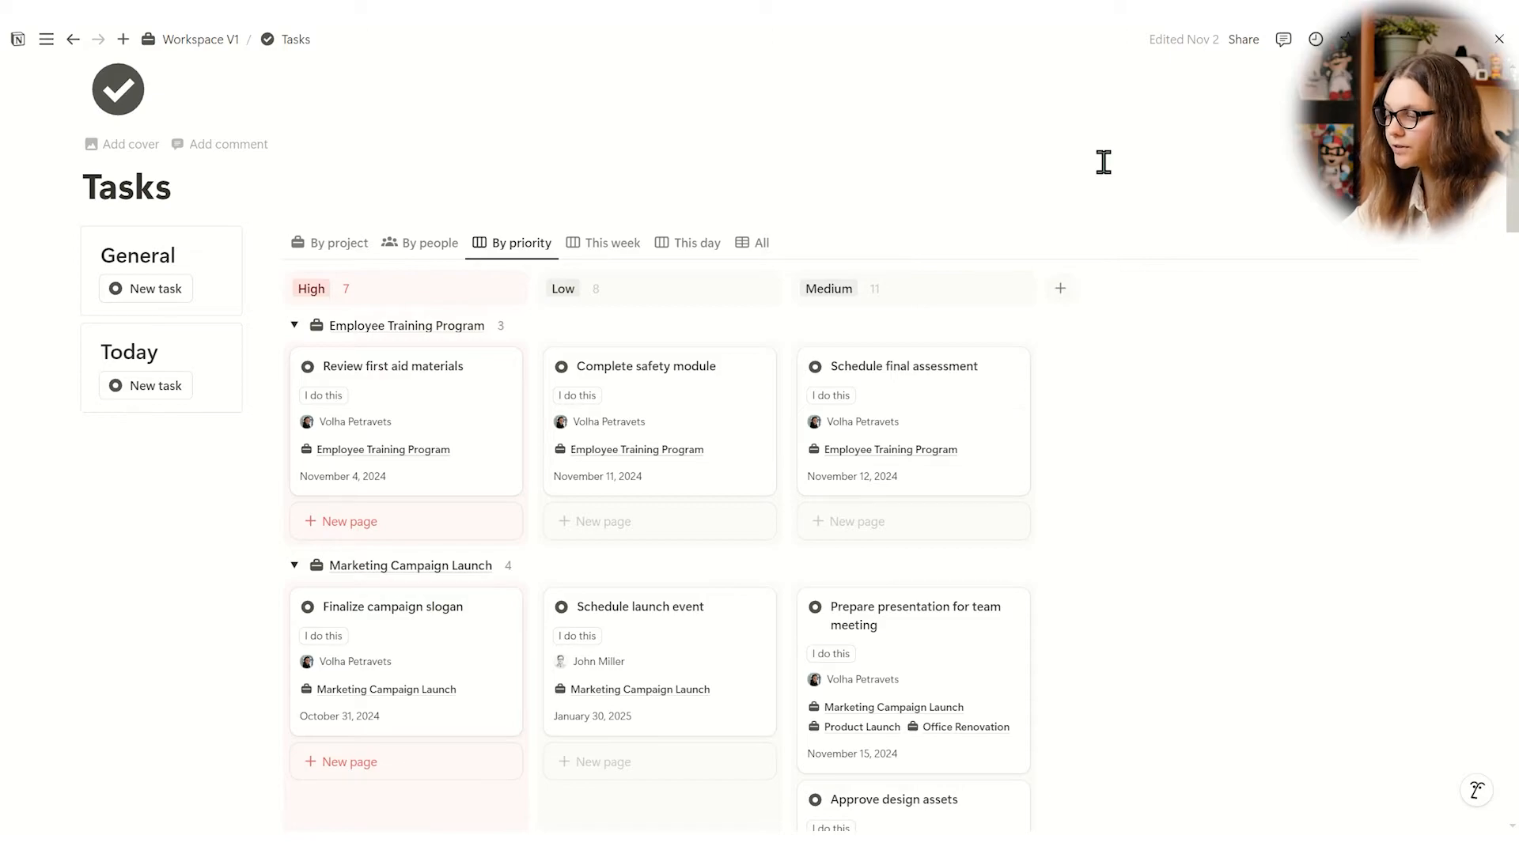
click(623, 247)
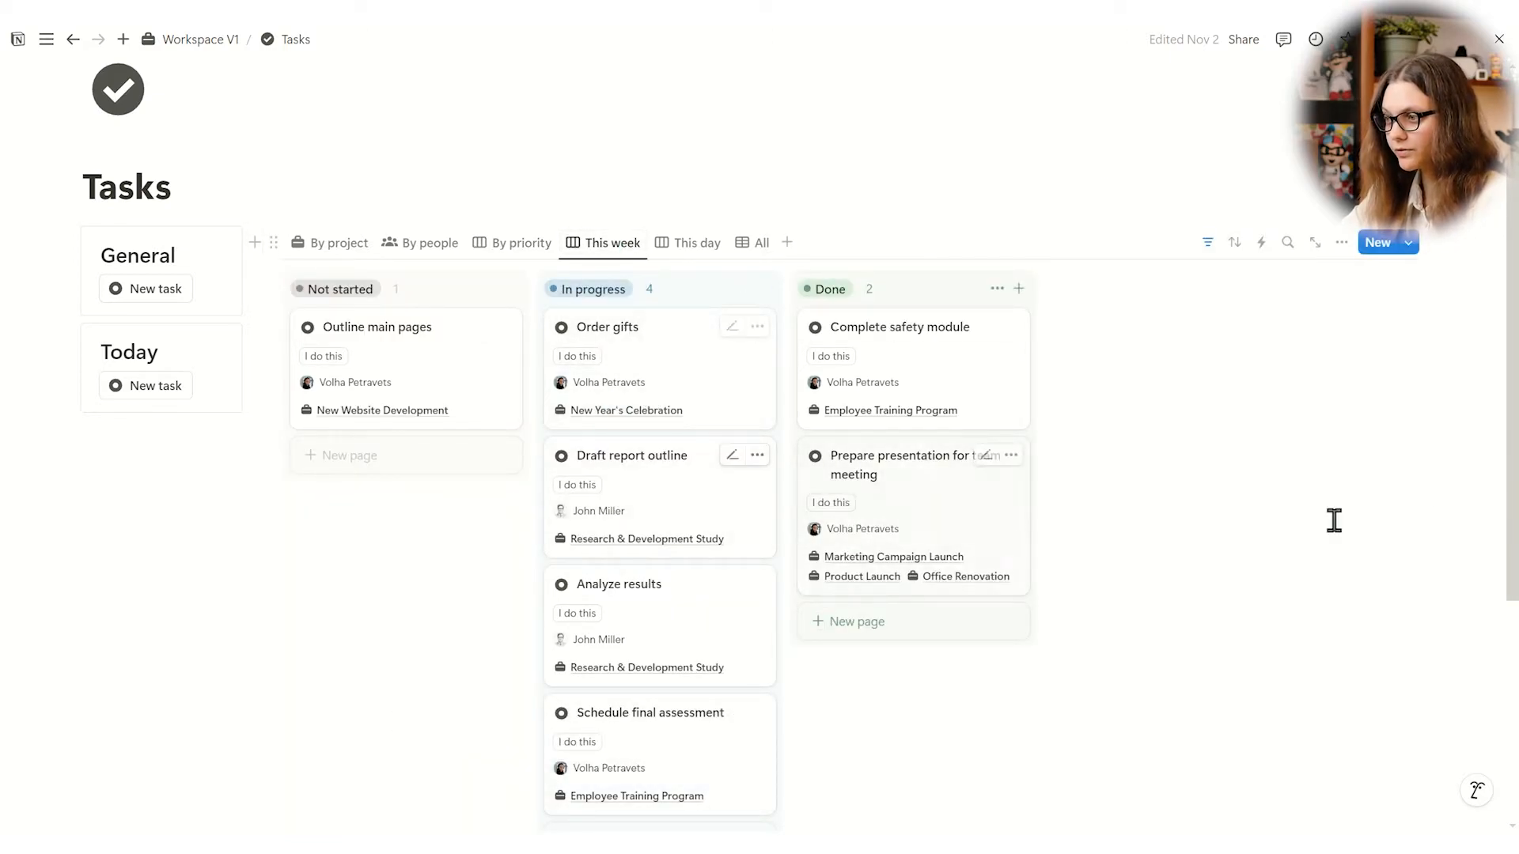
scroll(1510, 265, down, 1)
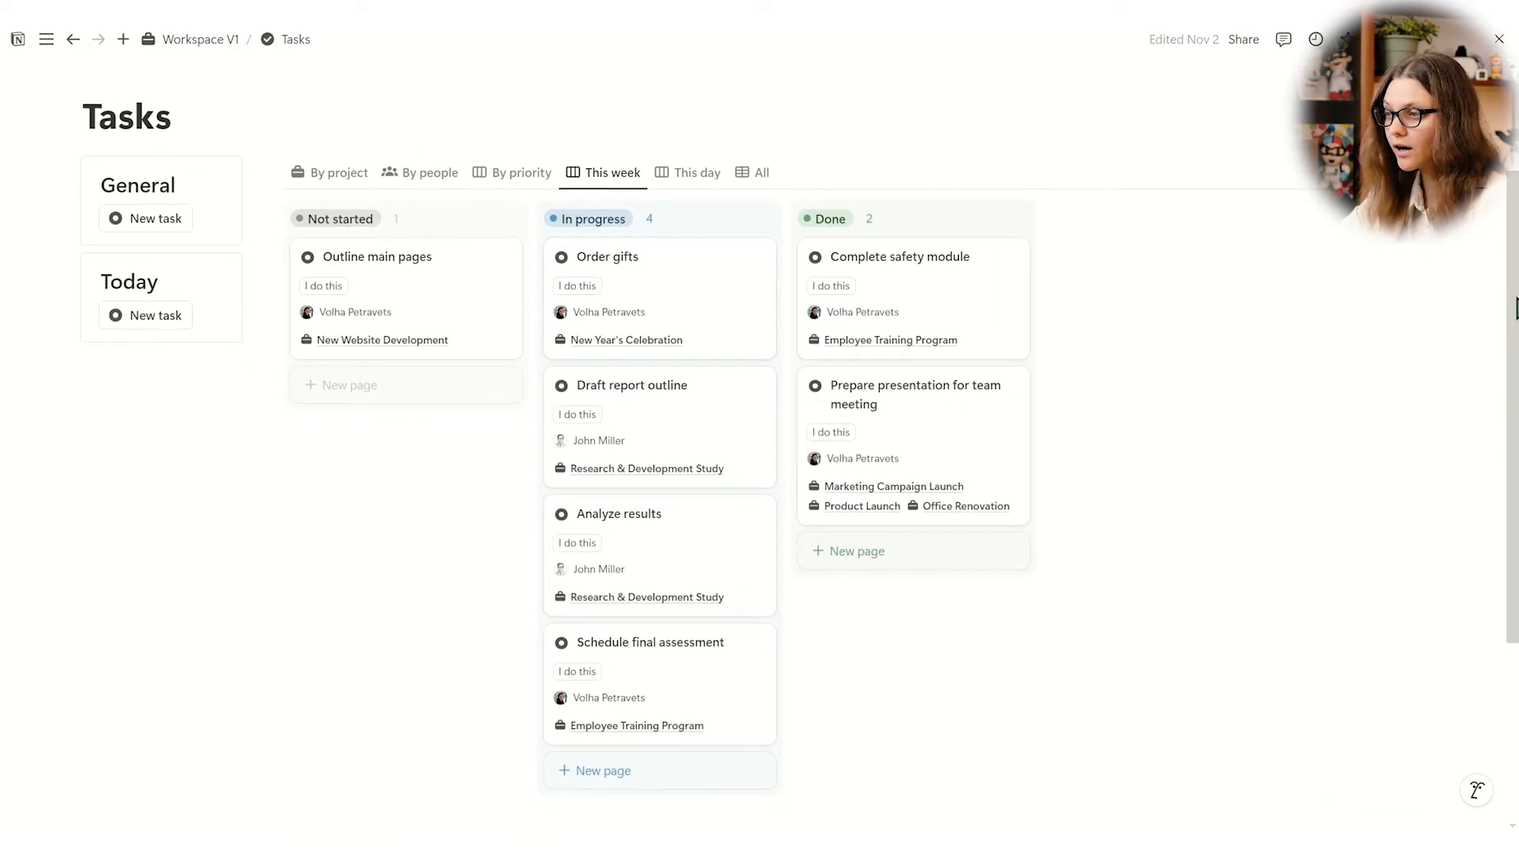
Look through the Tasks page's This day and All views, leaving no task row selected
click(706, 177)
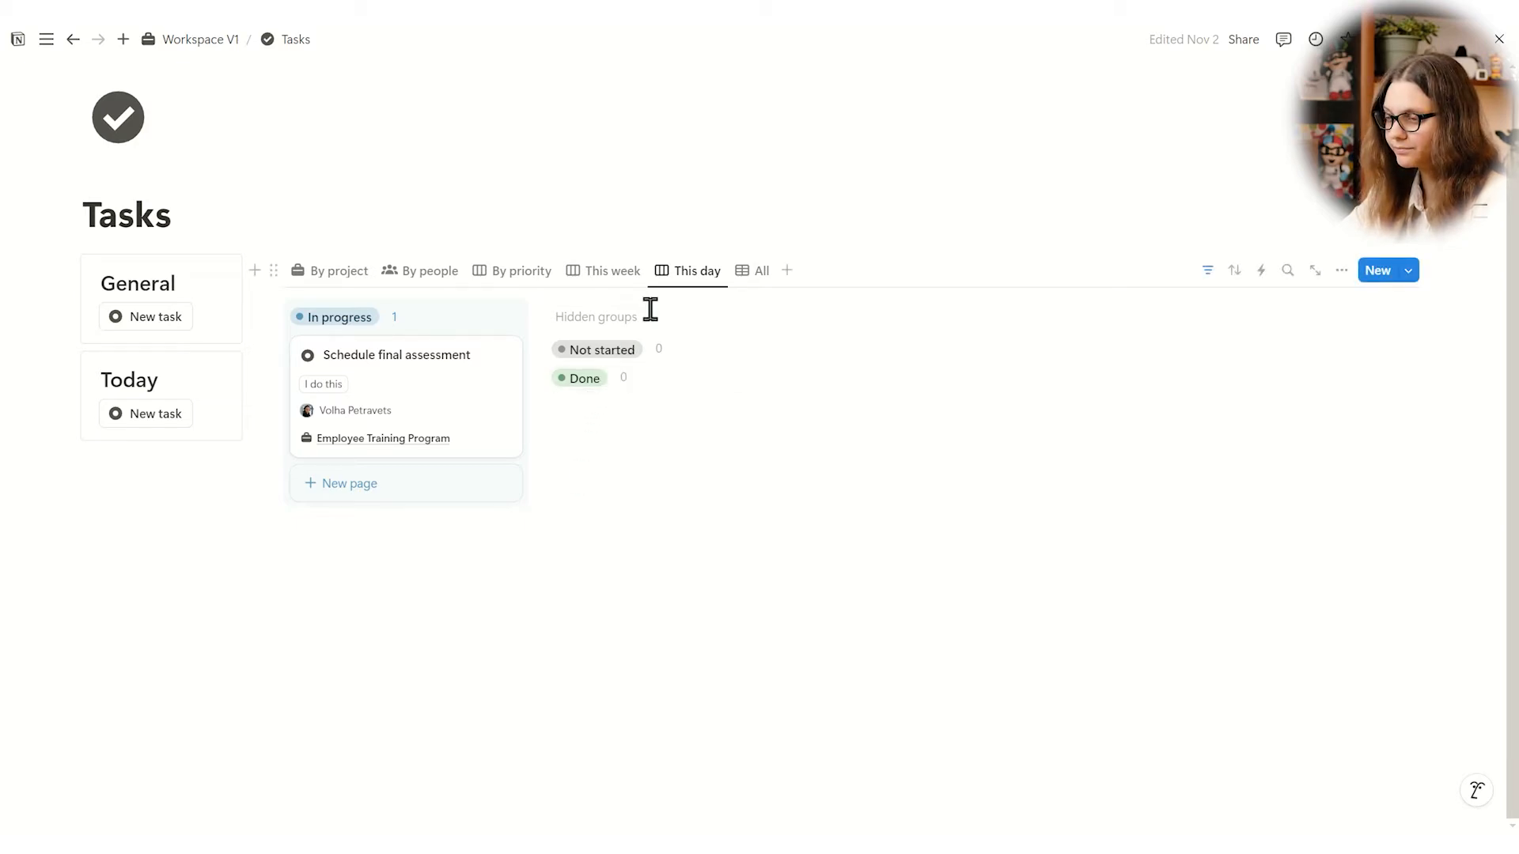
click(753, 271)
scroll(753, 287, down, 1)
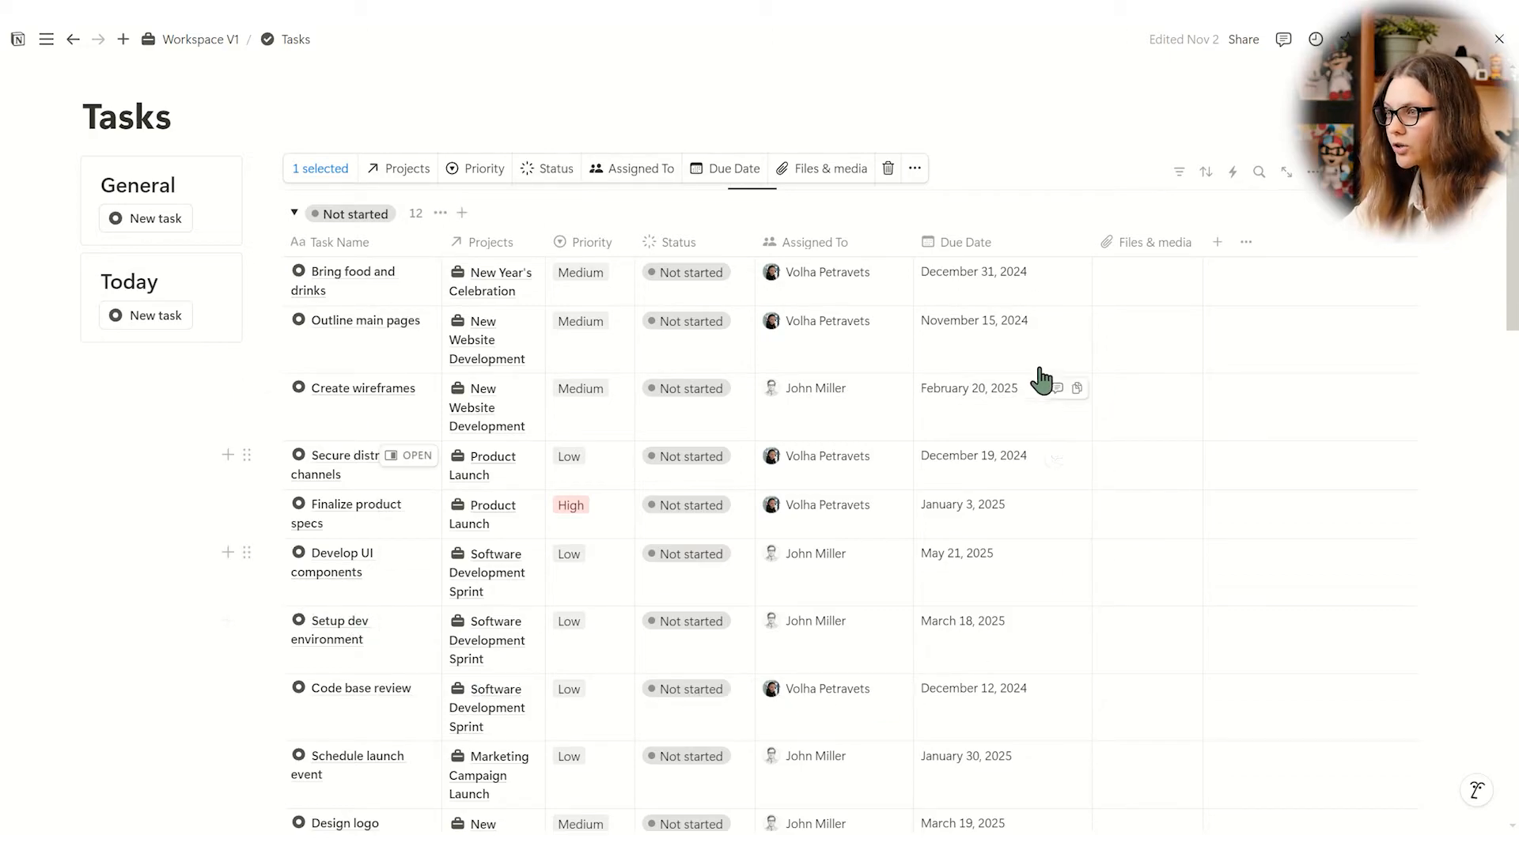
scroll(1512, 227, down, 1)
drag(1512, 227, 1514, 161)
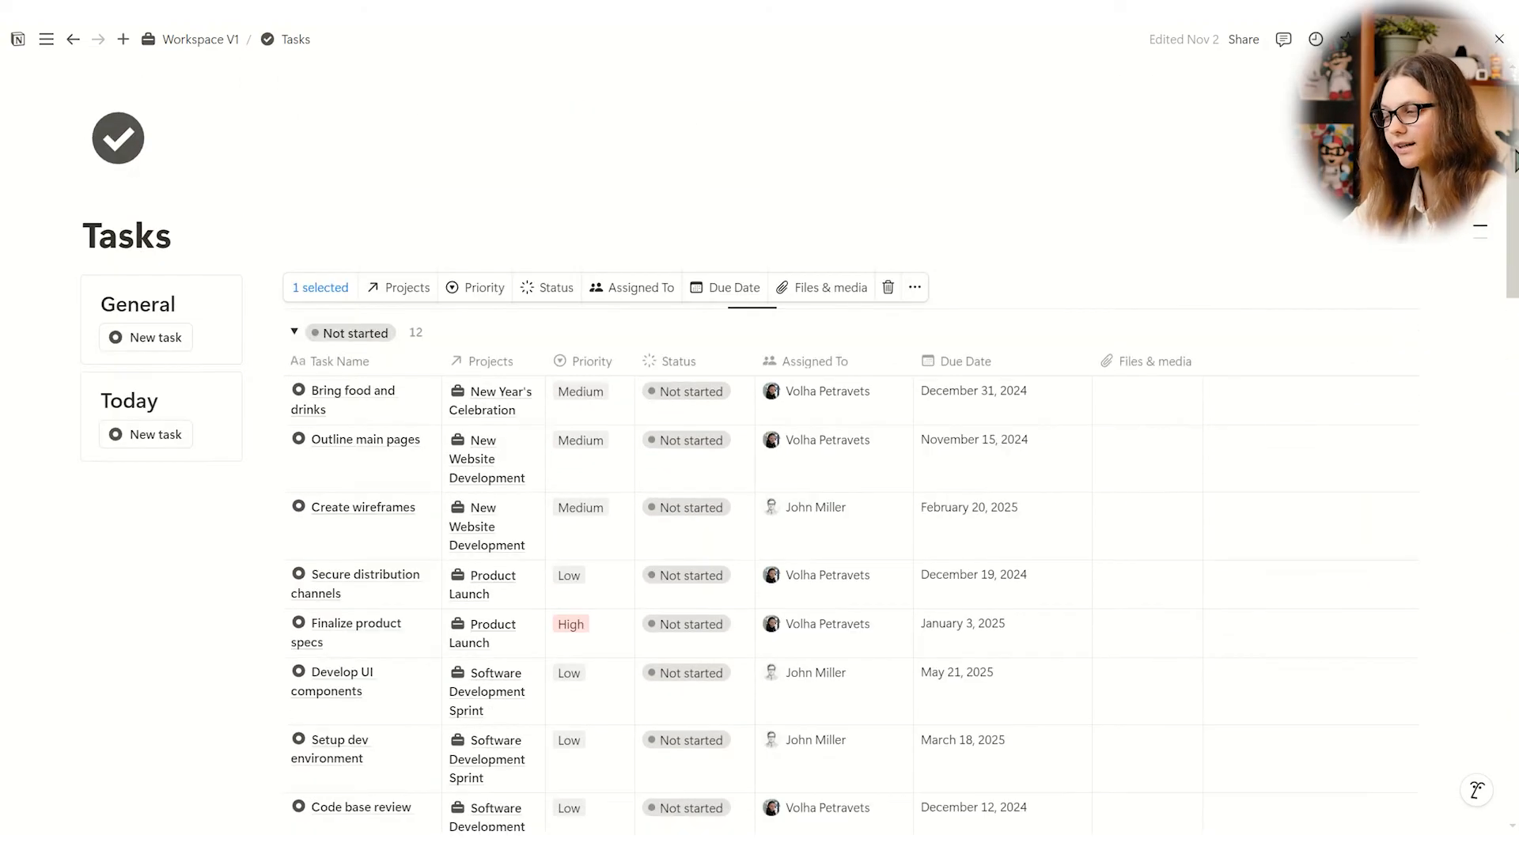
key(Escape)
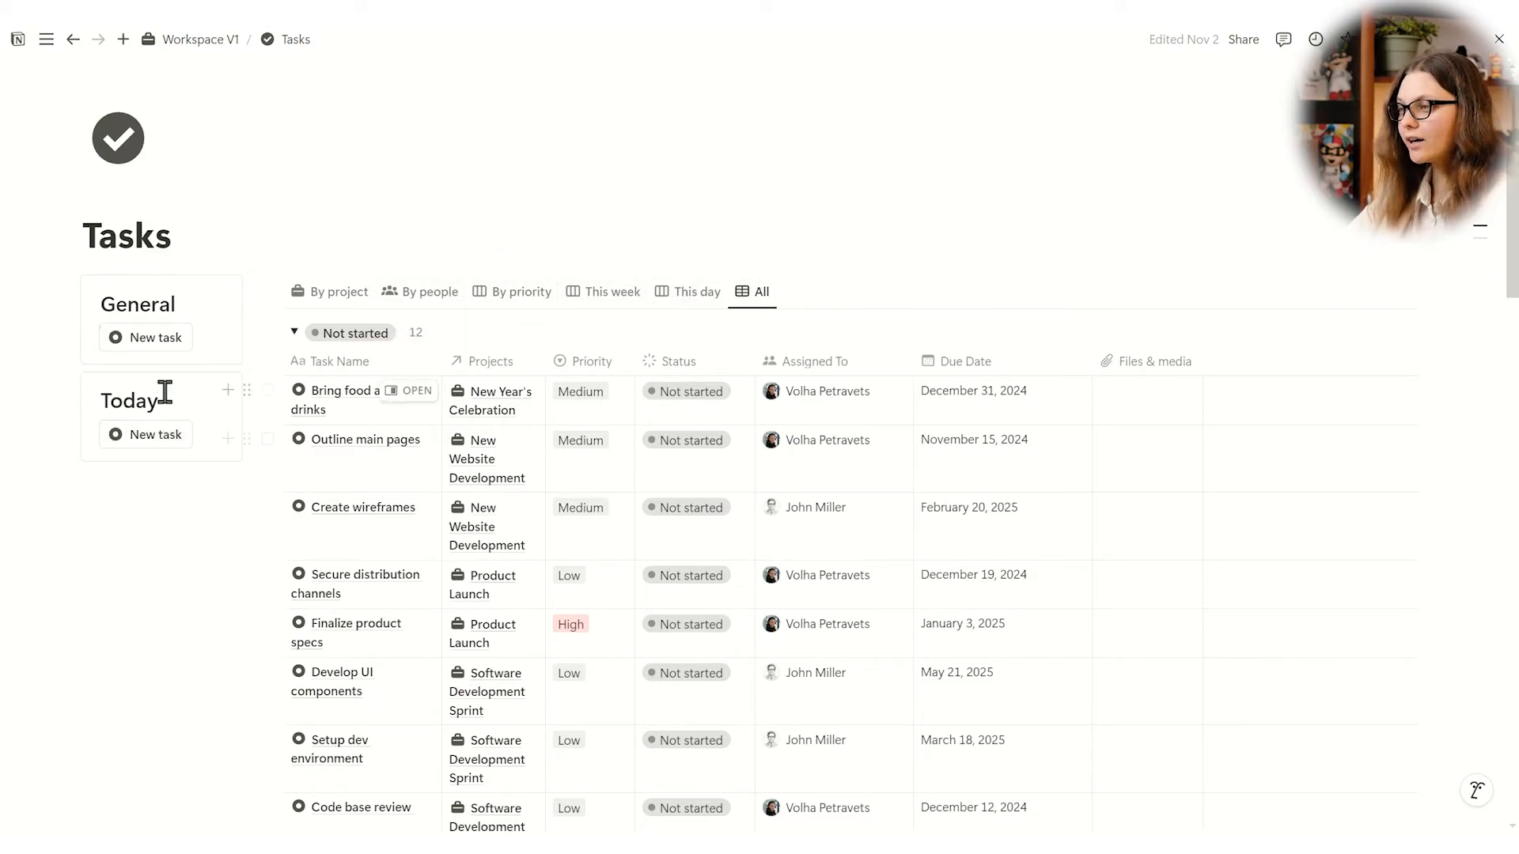
Create a general task named "Prepare presentation for team meeting", self-assign it with I do this, and check the Assigned To people
click(155, 337)
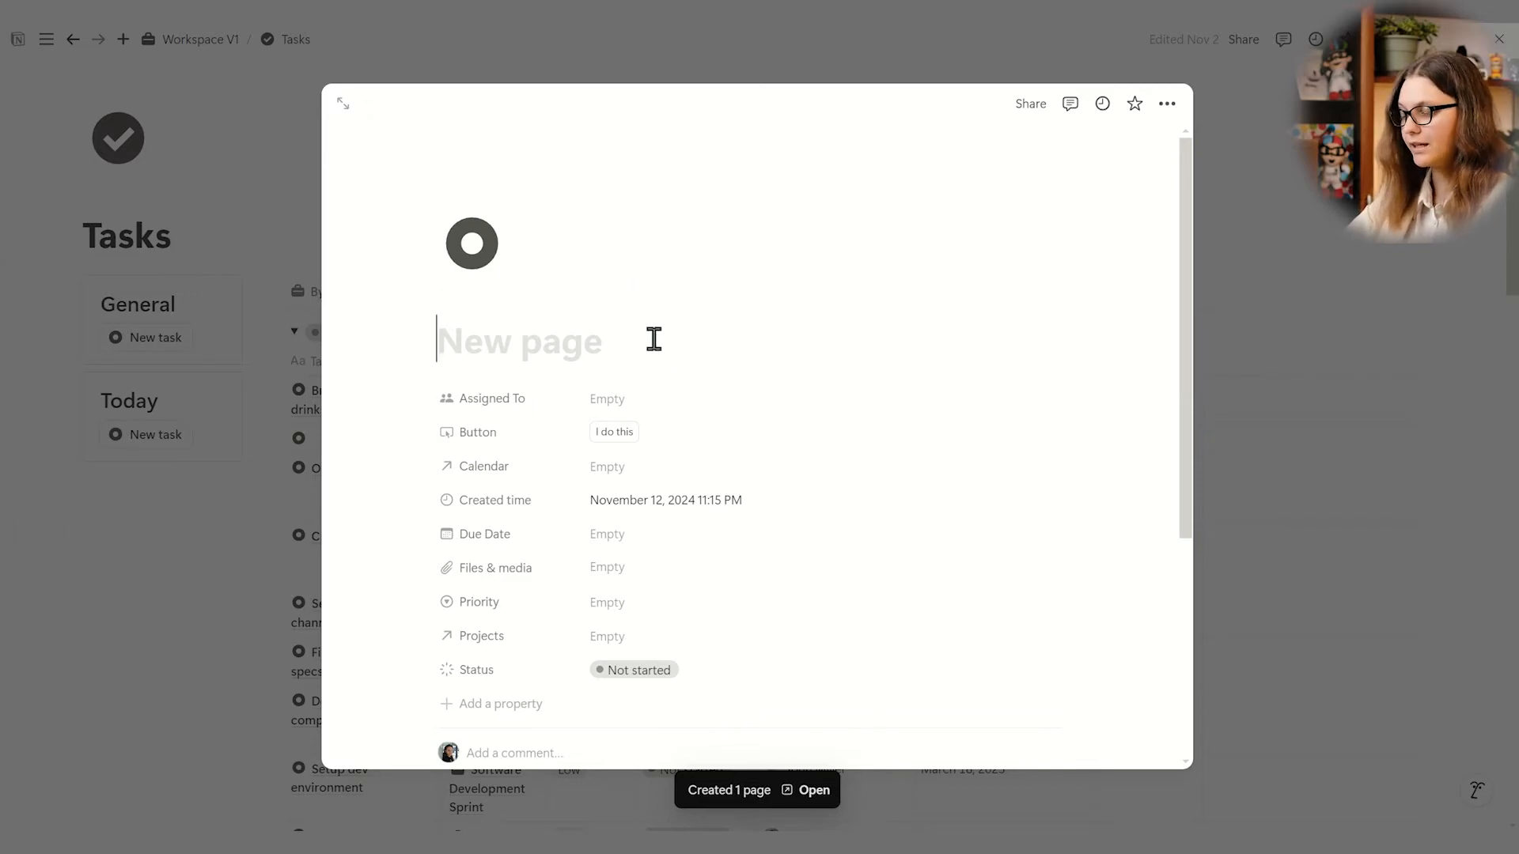
text(Prepare presentation for team meeting)
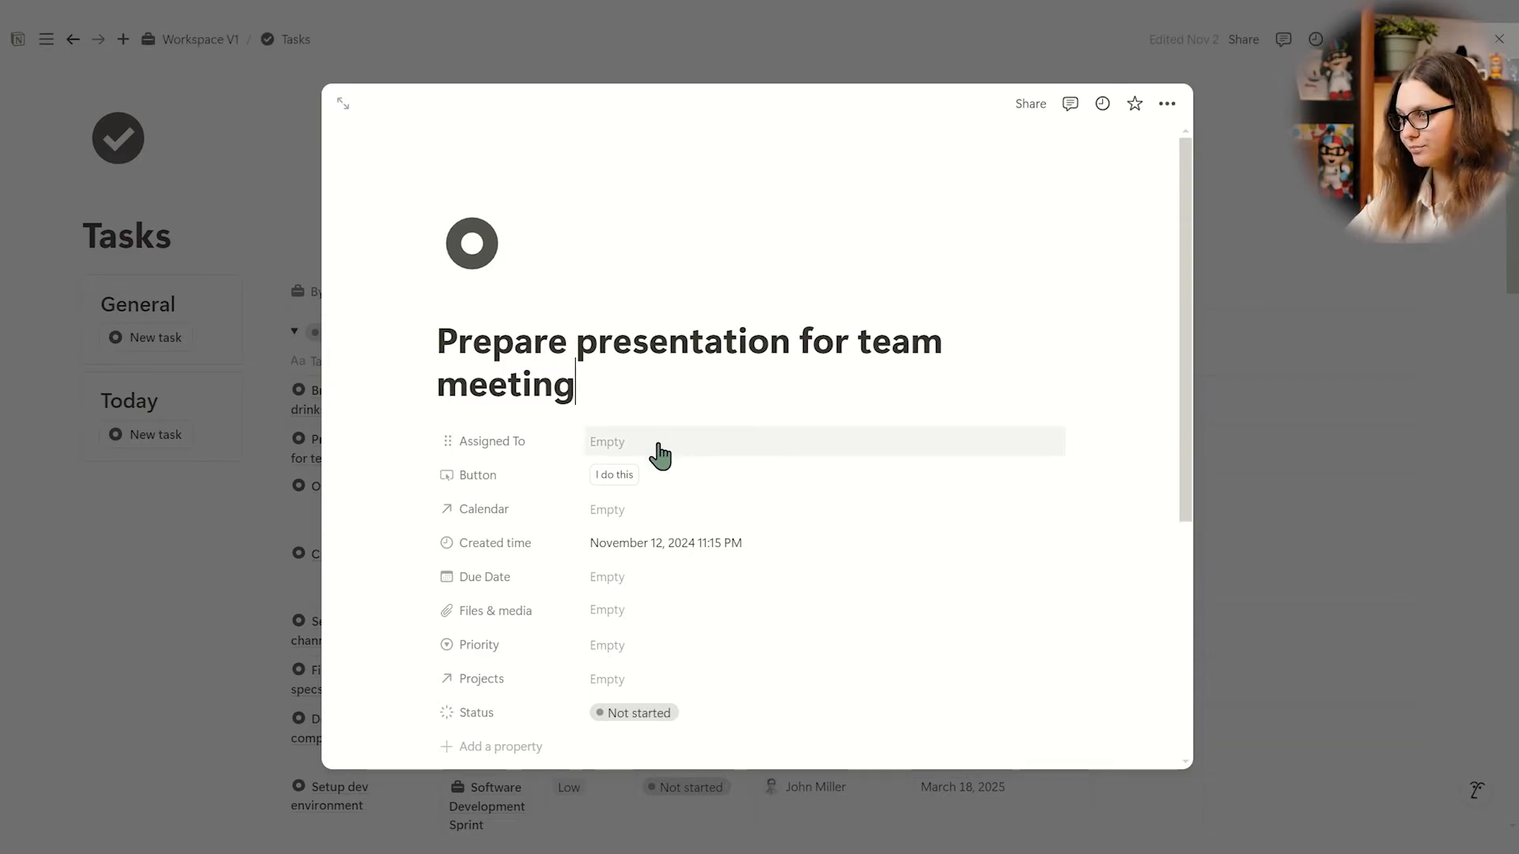
click(634, 481)
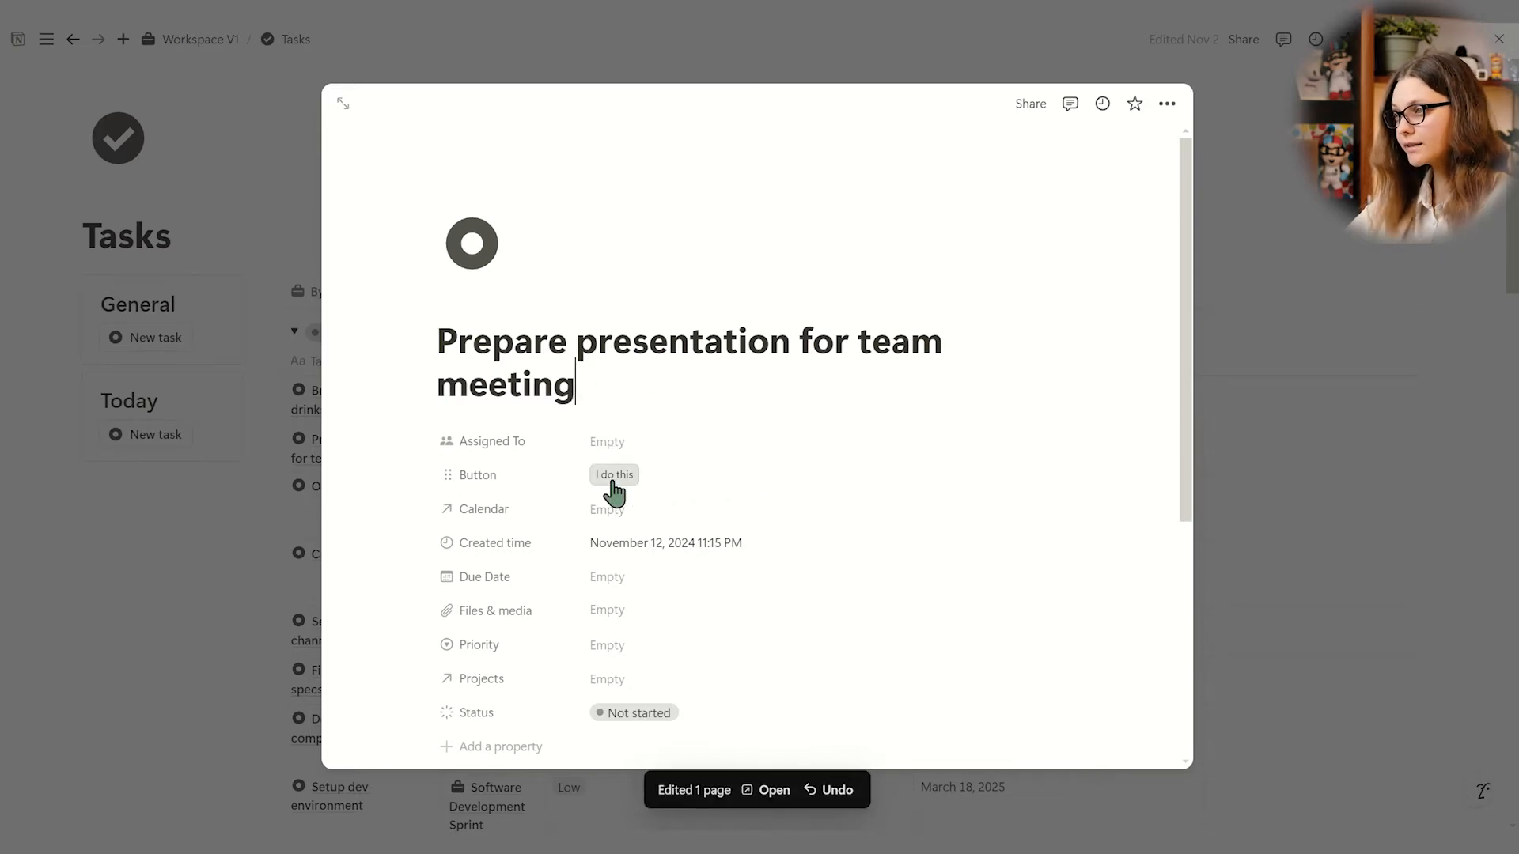
click(780, 439)
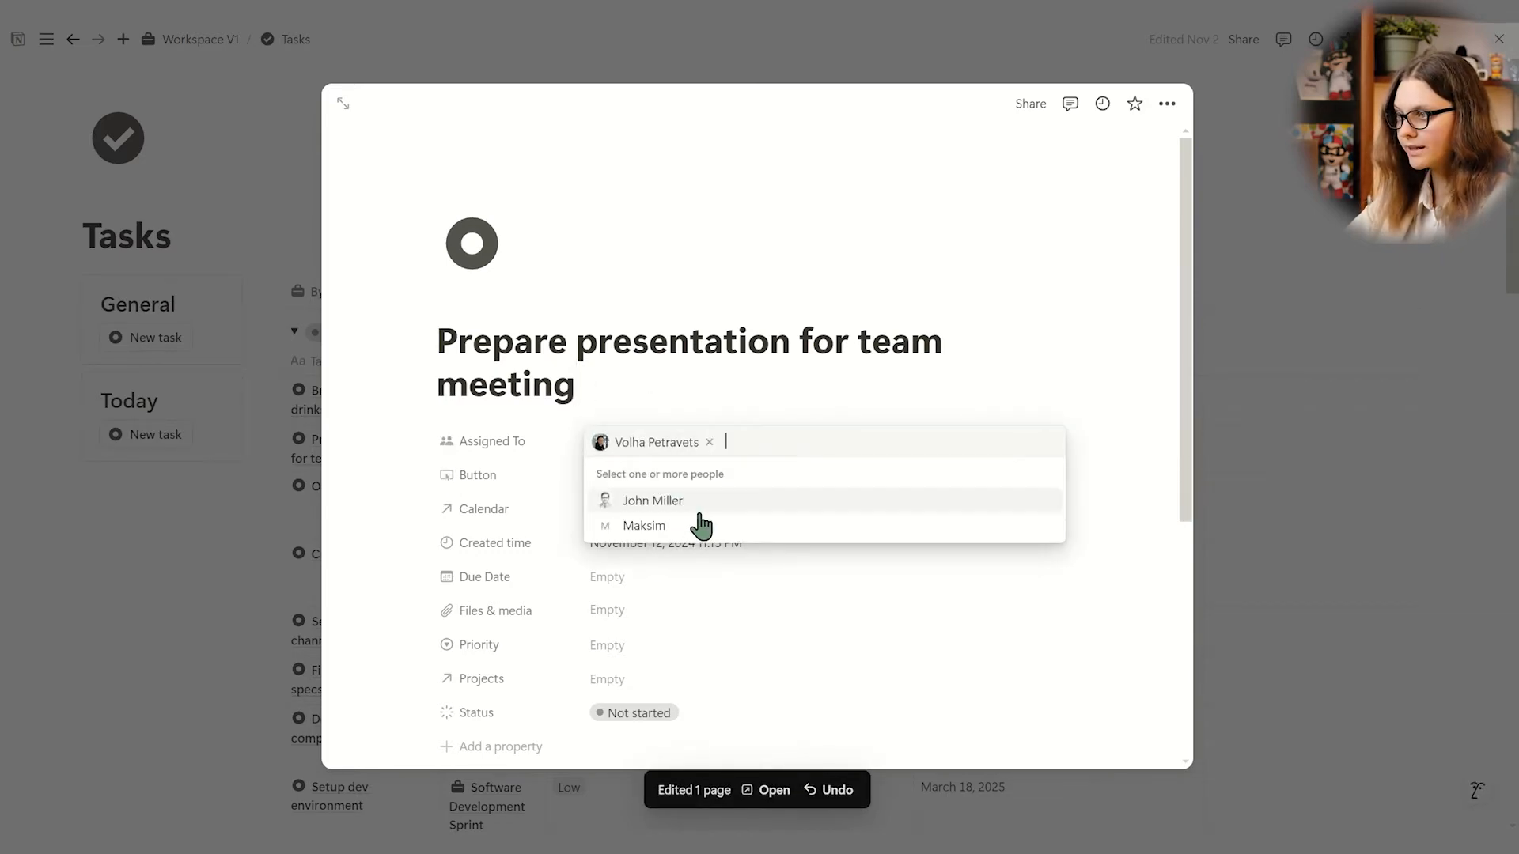
click(1007, 372)
Link the presentation task to the Client Call calendar entry and set its due date to November 22, 2024
drag(1186, 333, 1188, 404)
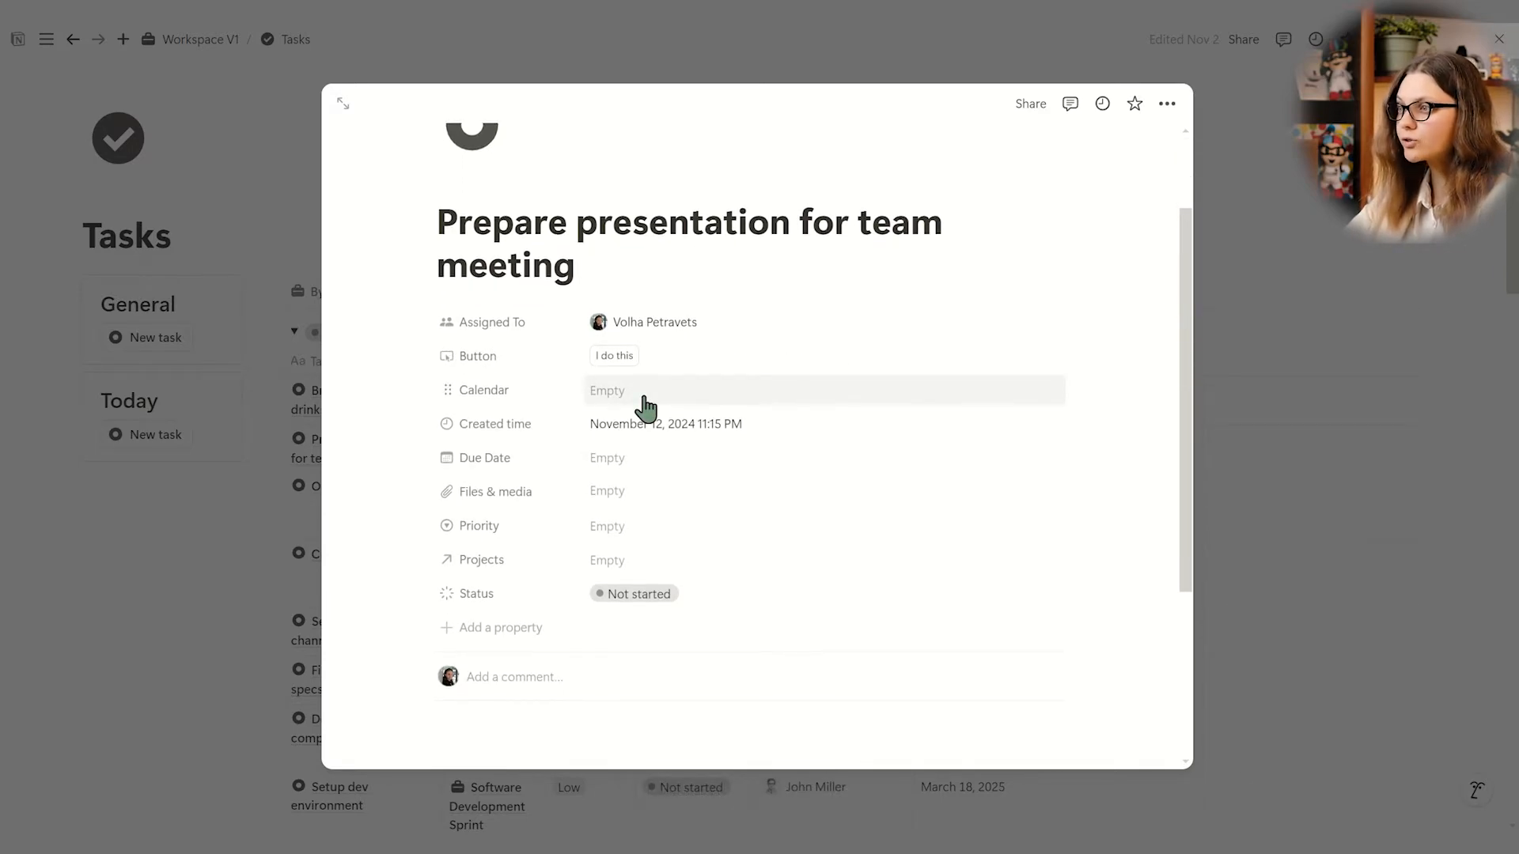
click(645, 407)
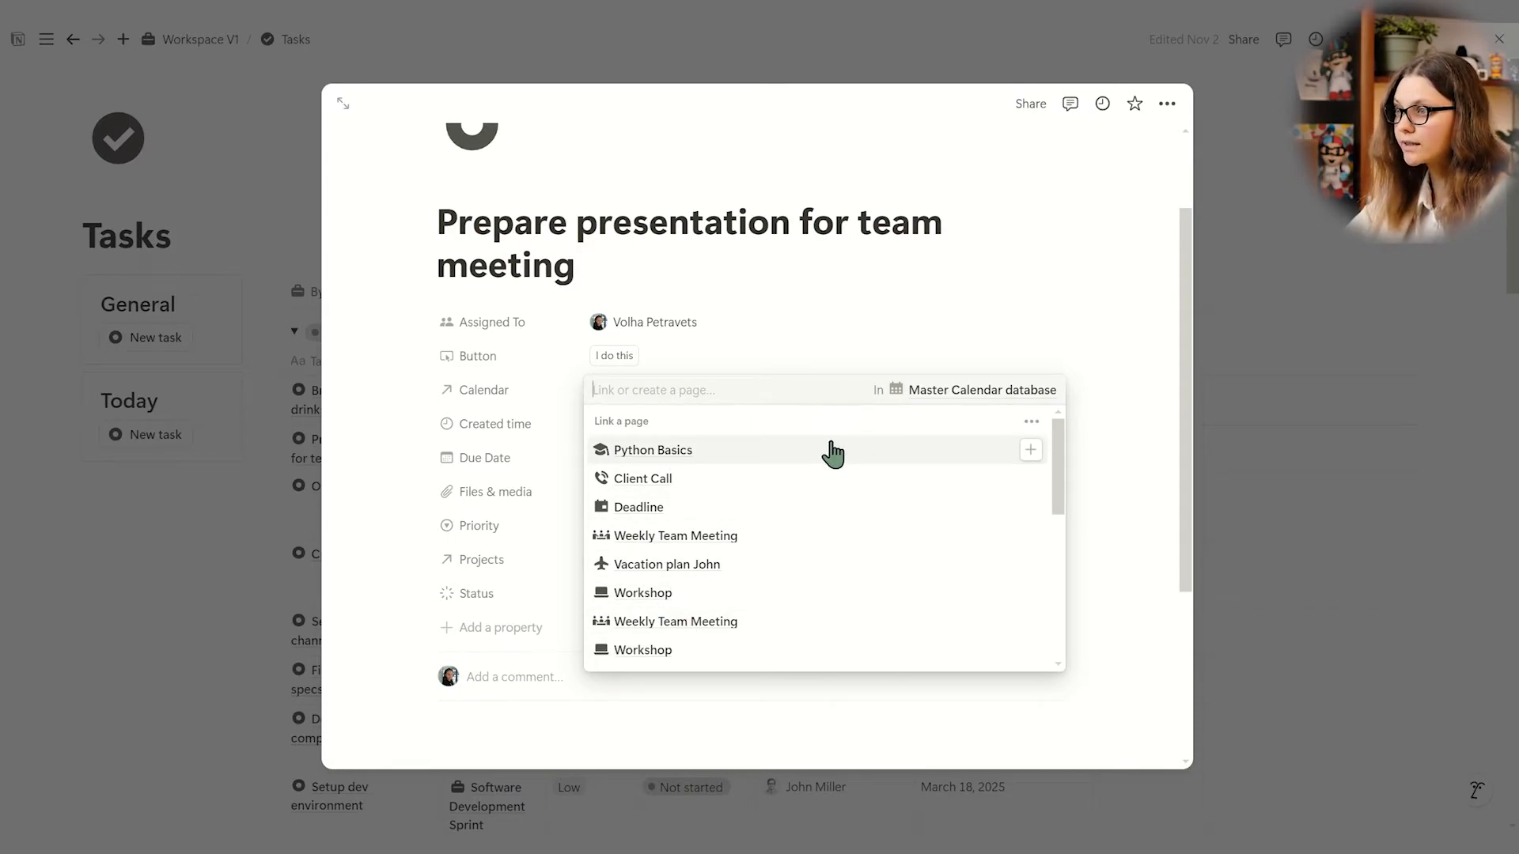
click(806, 484)
click(1100, 424)
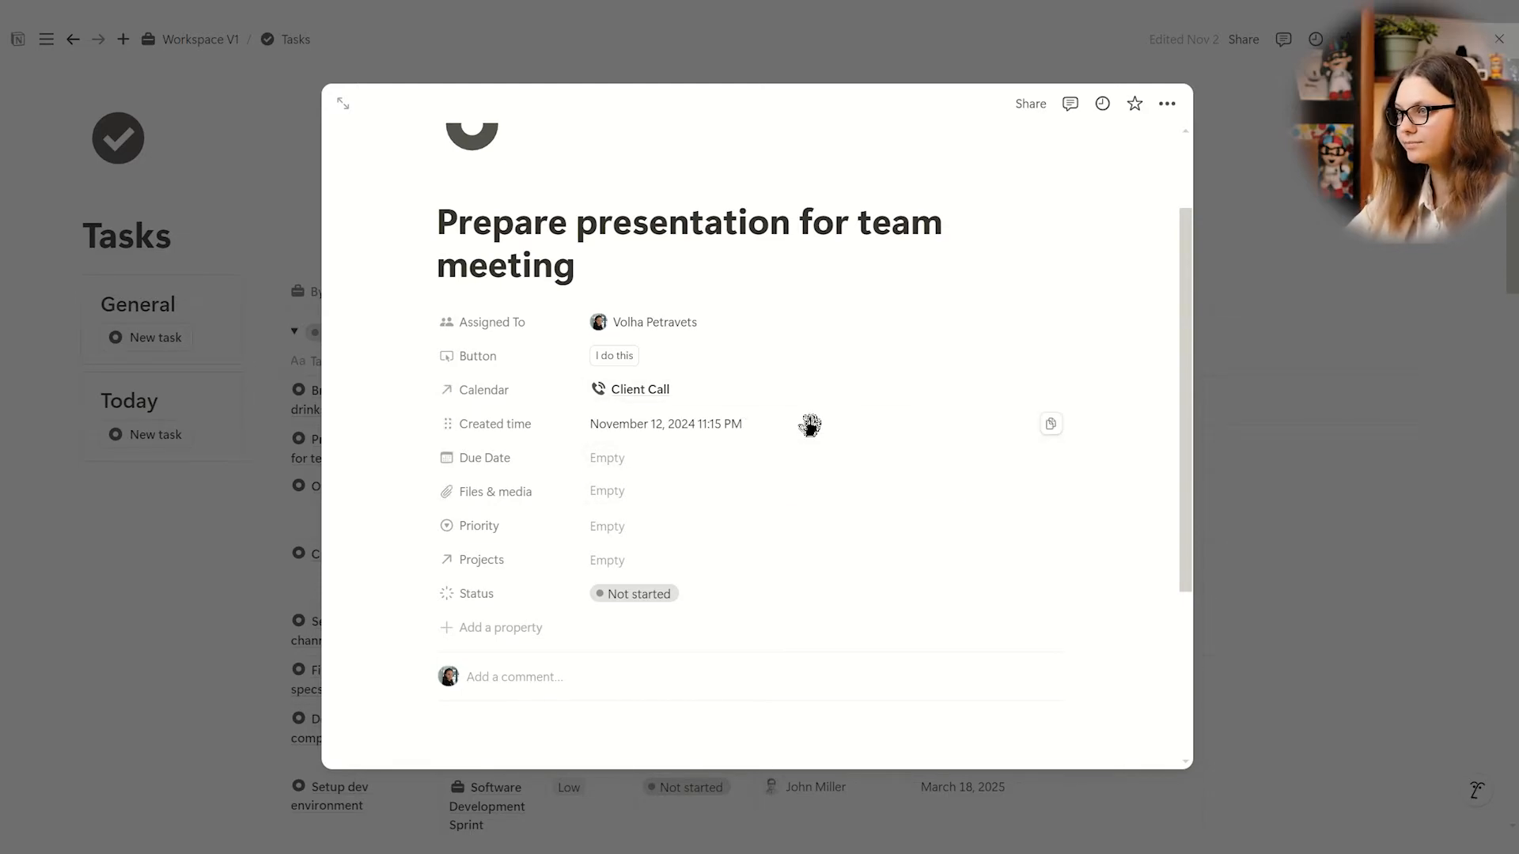
click(617, 467)
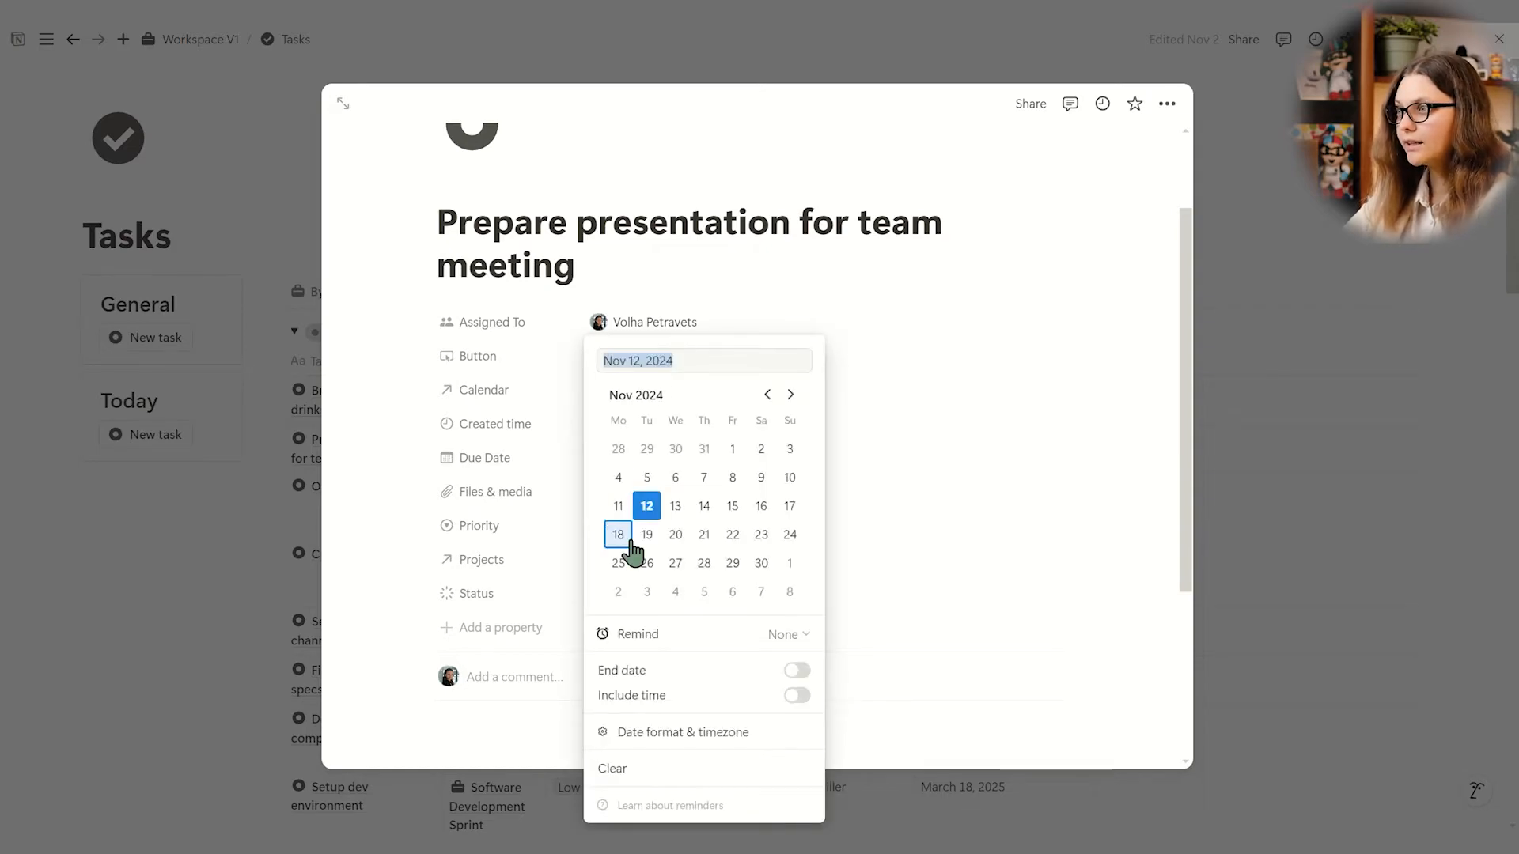
click(734, 538)
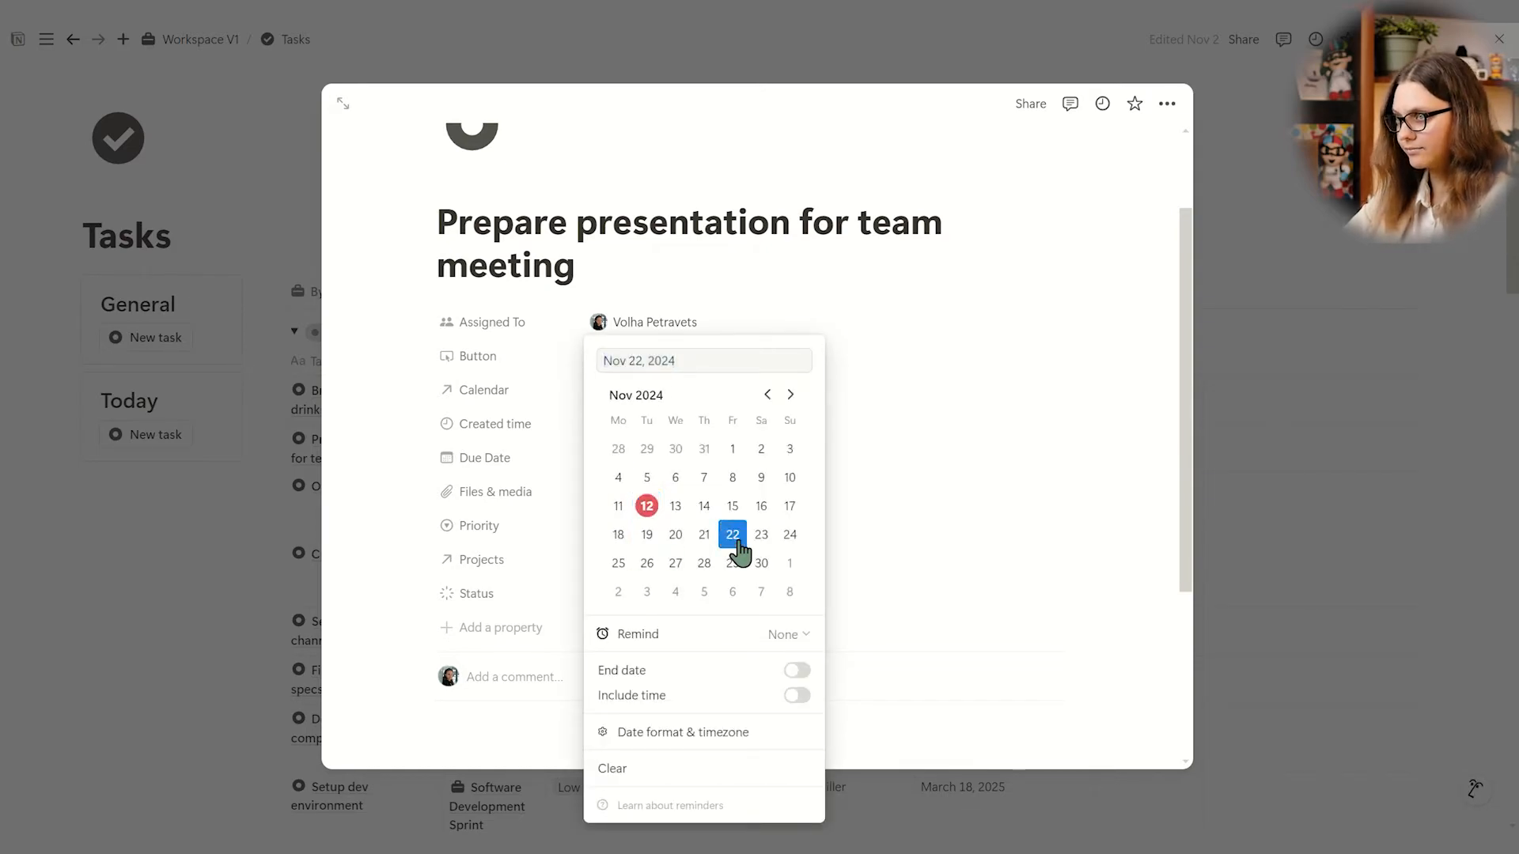
click(1028, 513)
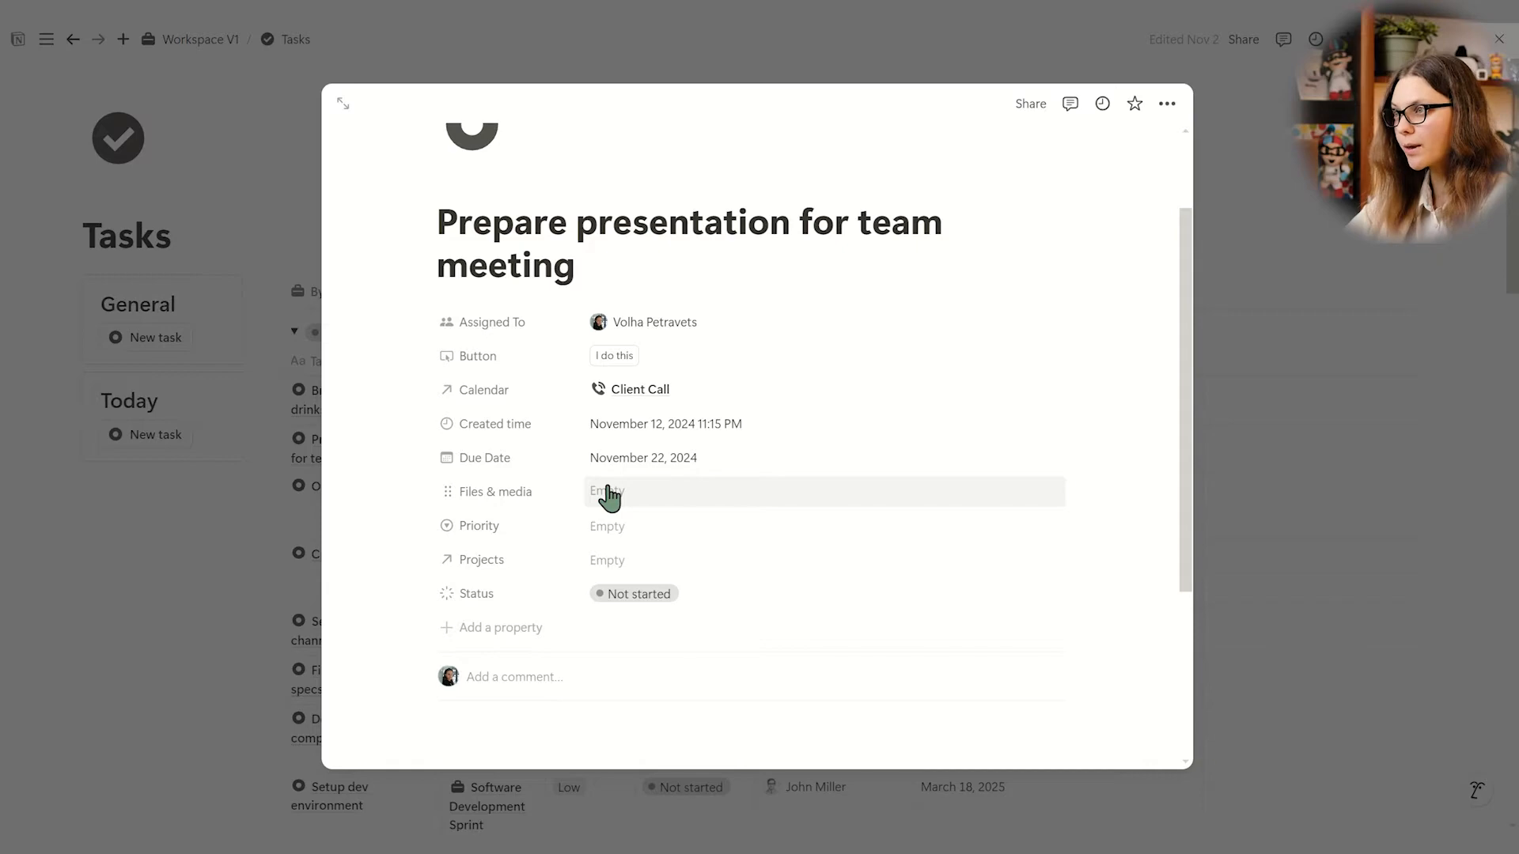
Set the presentation task's priority to Medium and link it to the Product Launch project
click(620, 538)
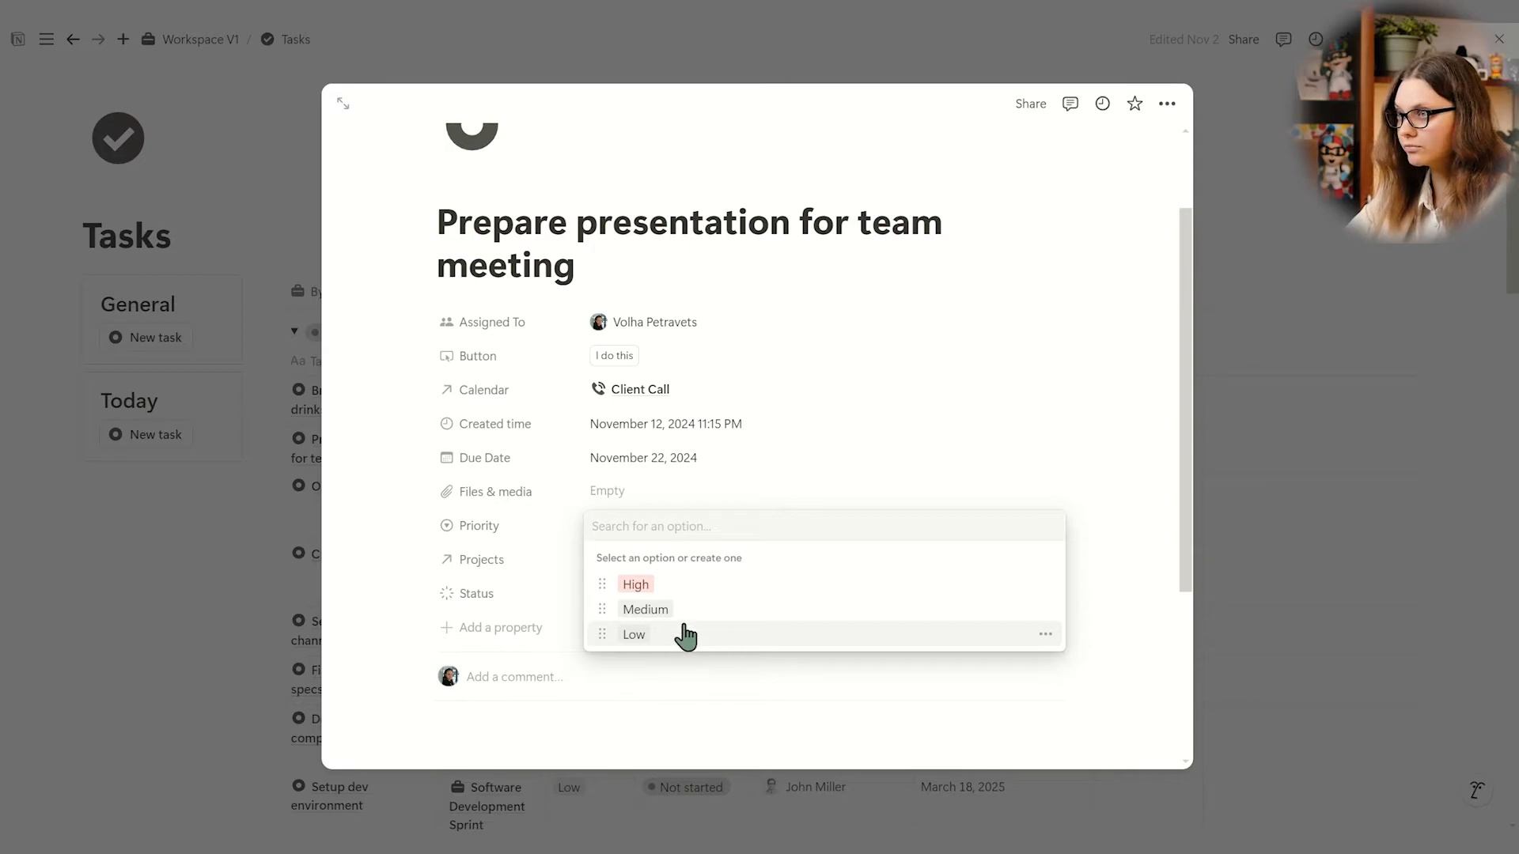
click(681, 610)
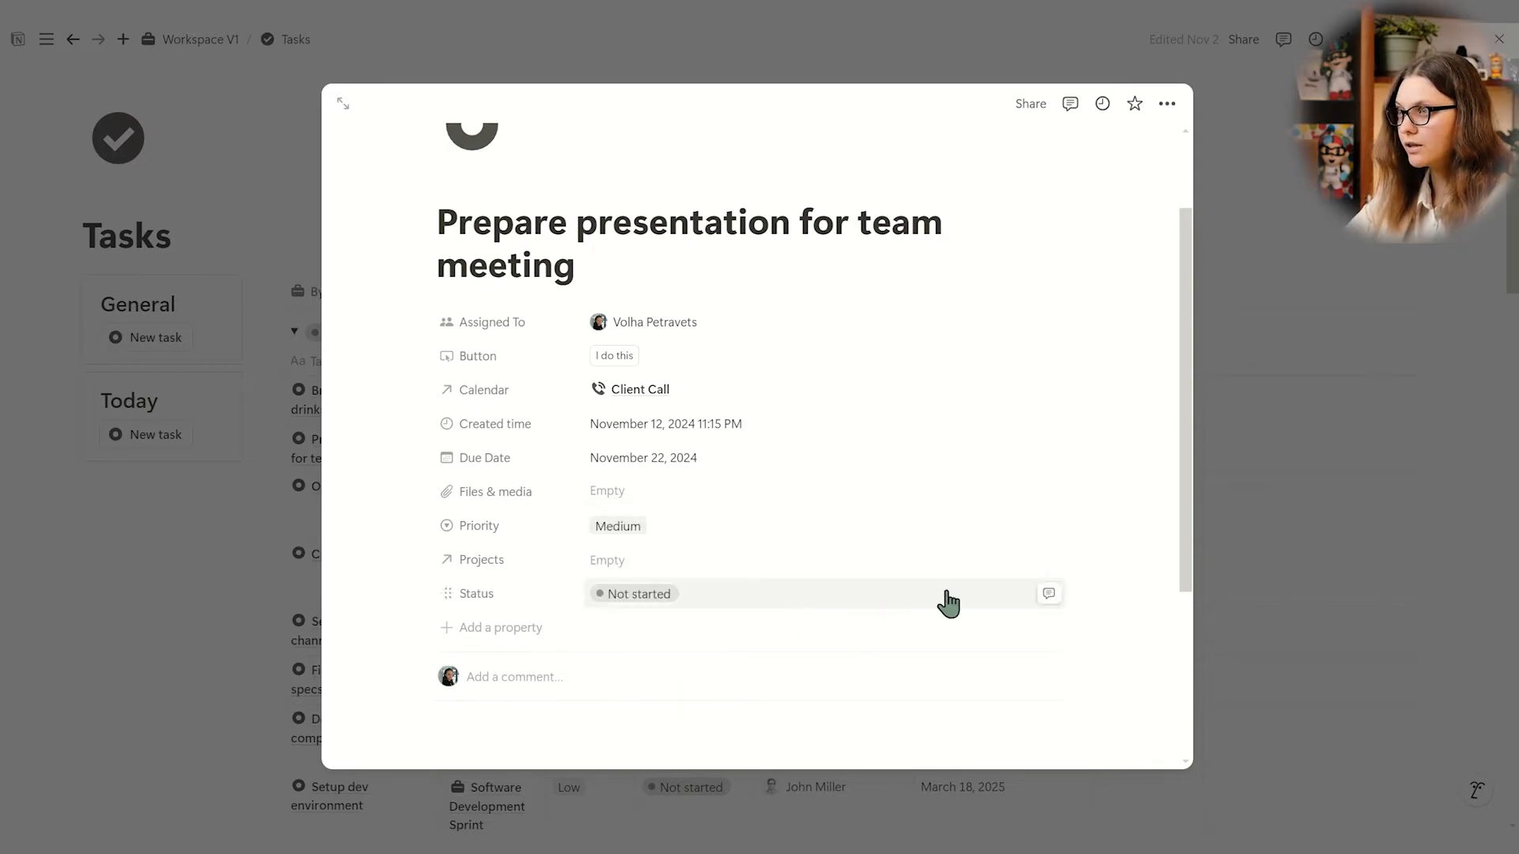
click(658, 563)
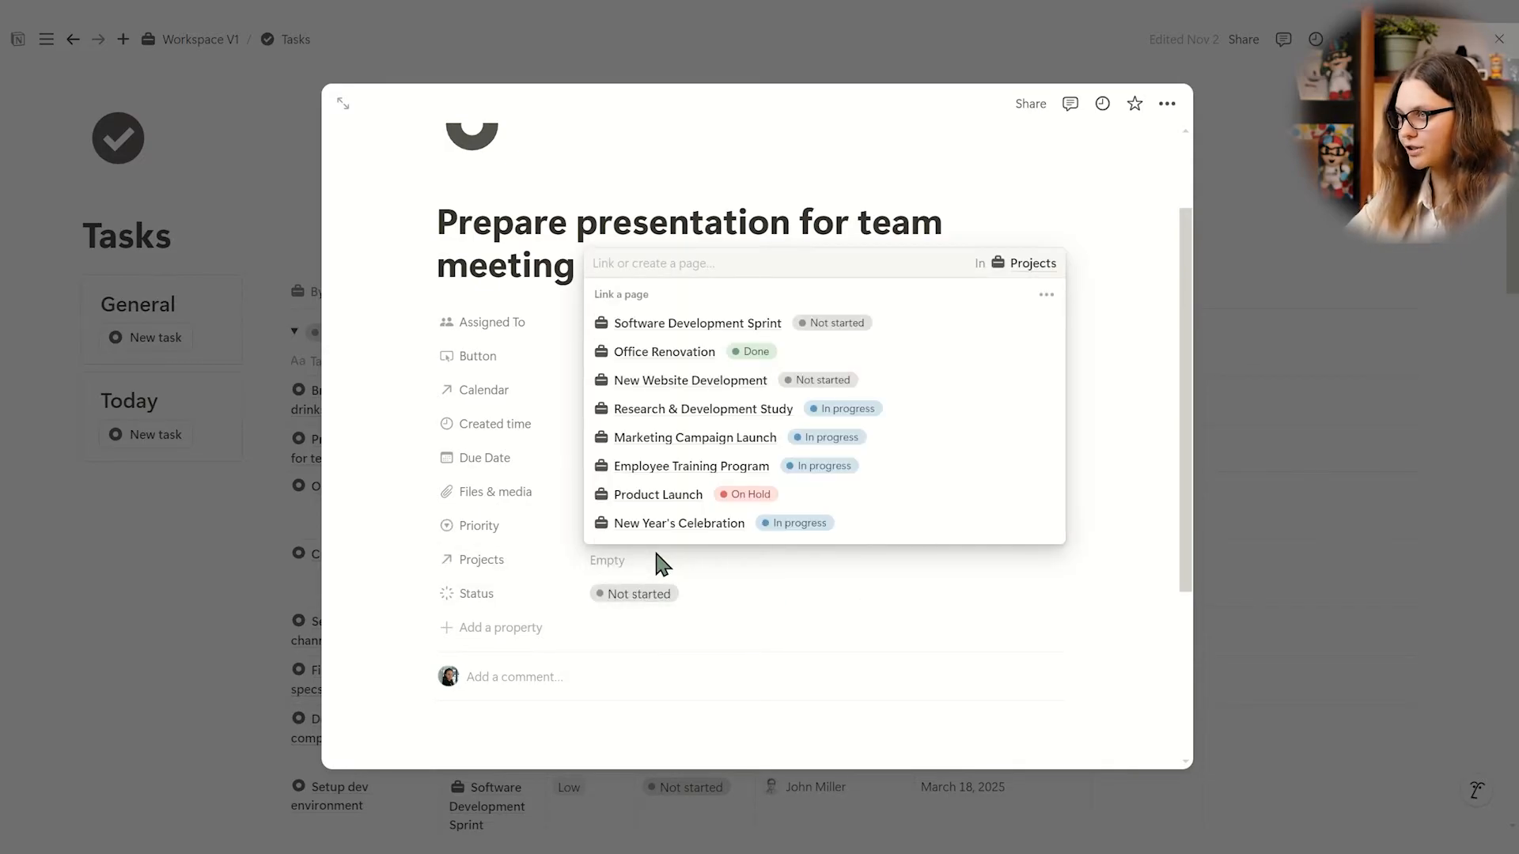
click(663, 496)
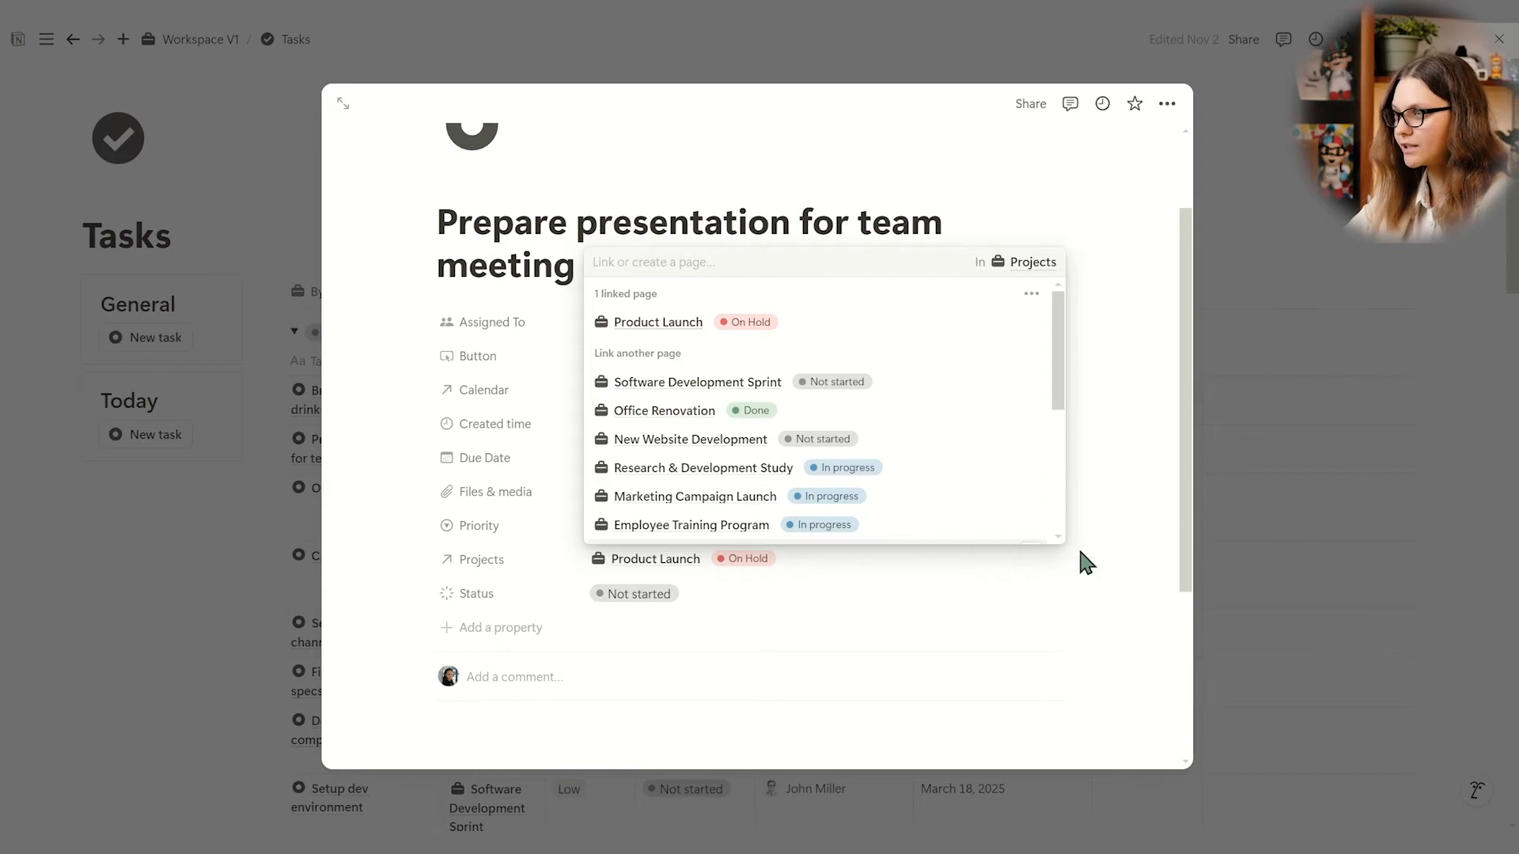
click(1123, 546)
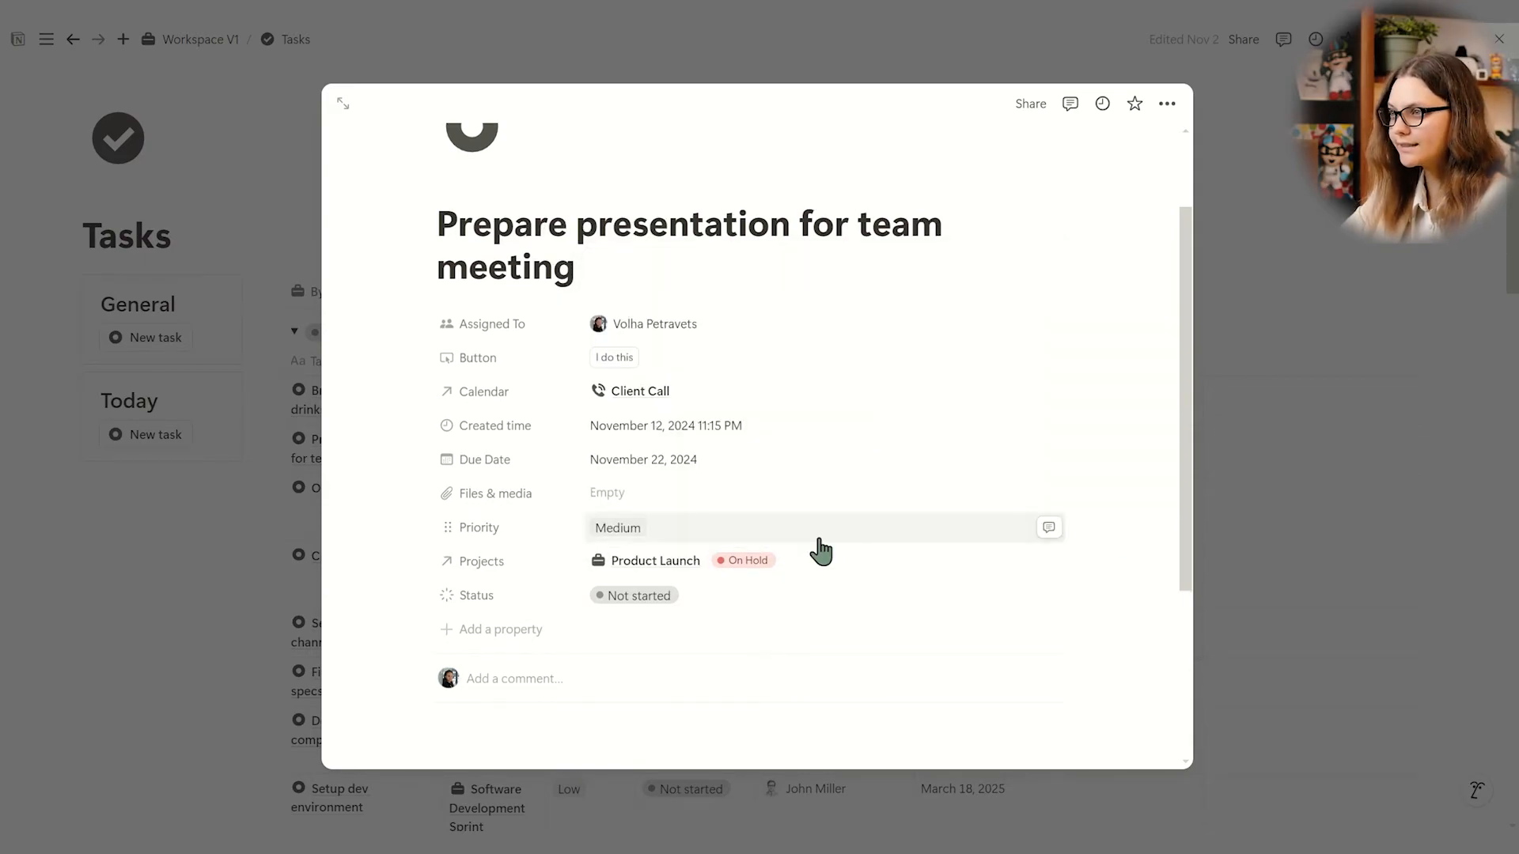
Close the presentation task and look through the By project and By people views of the Tasks page
scroll(1011, 390, up, 2)
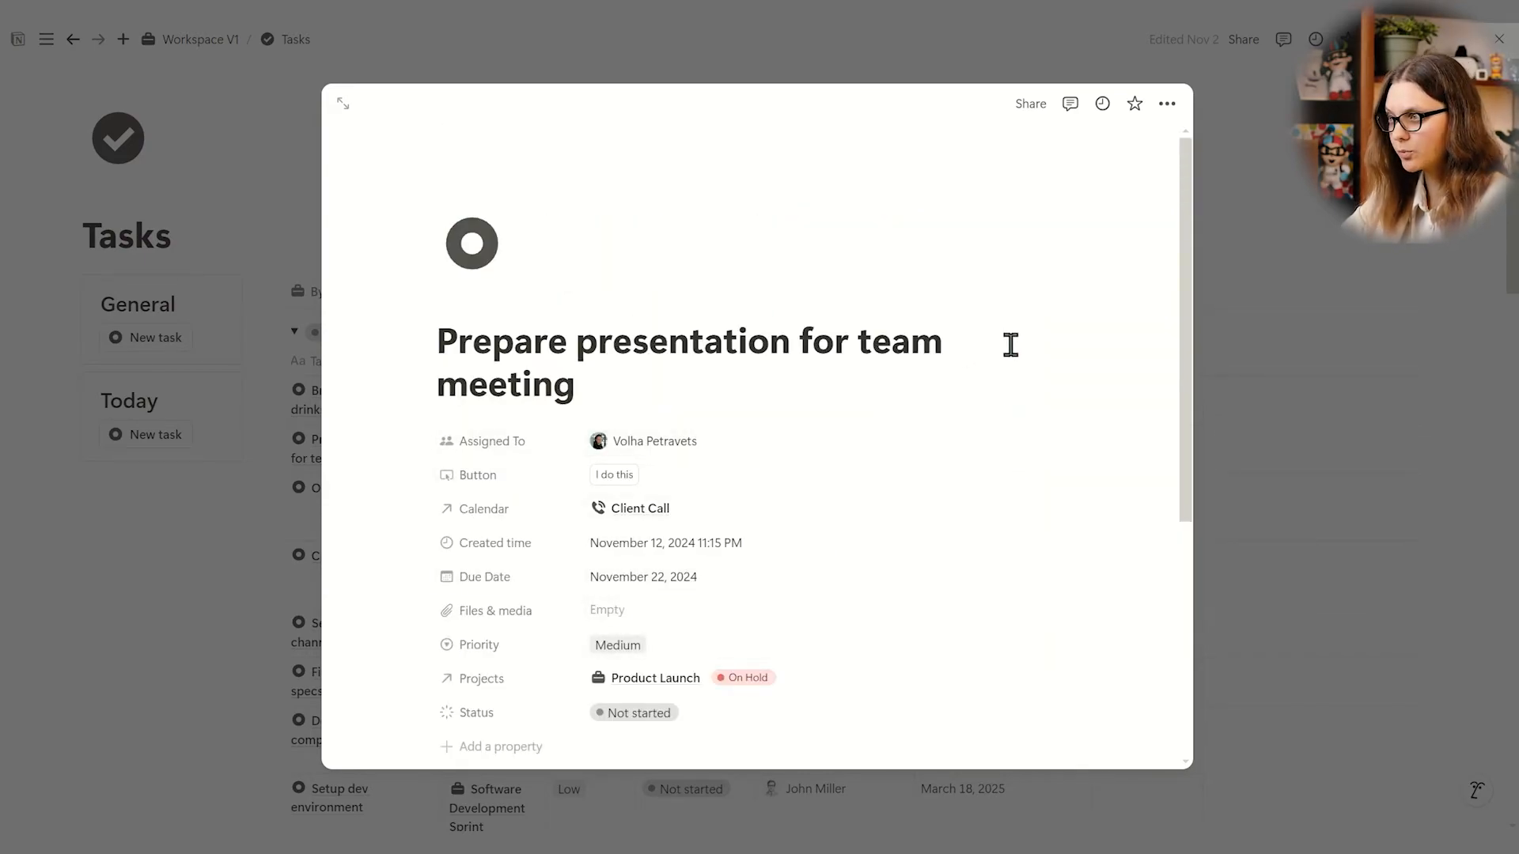
click(1412, 269)
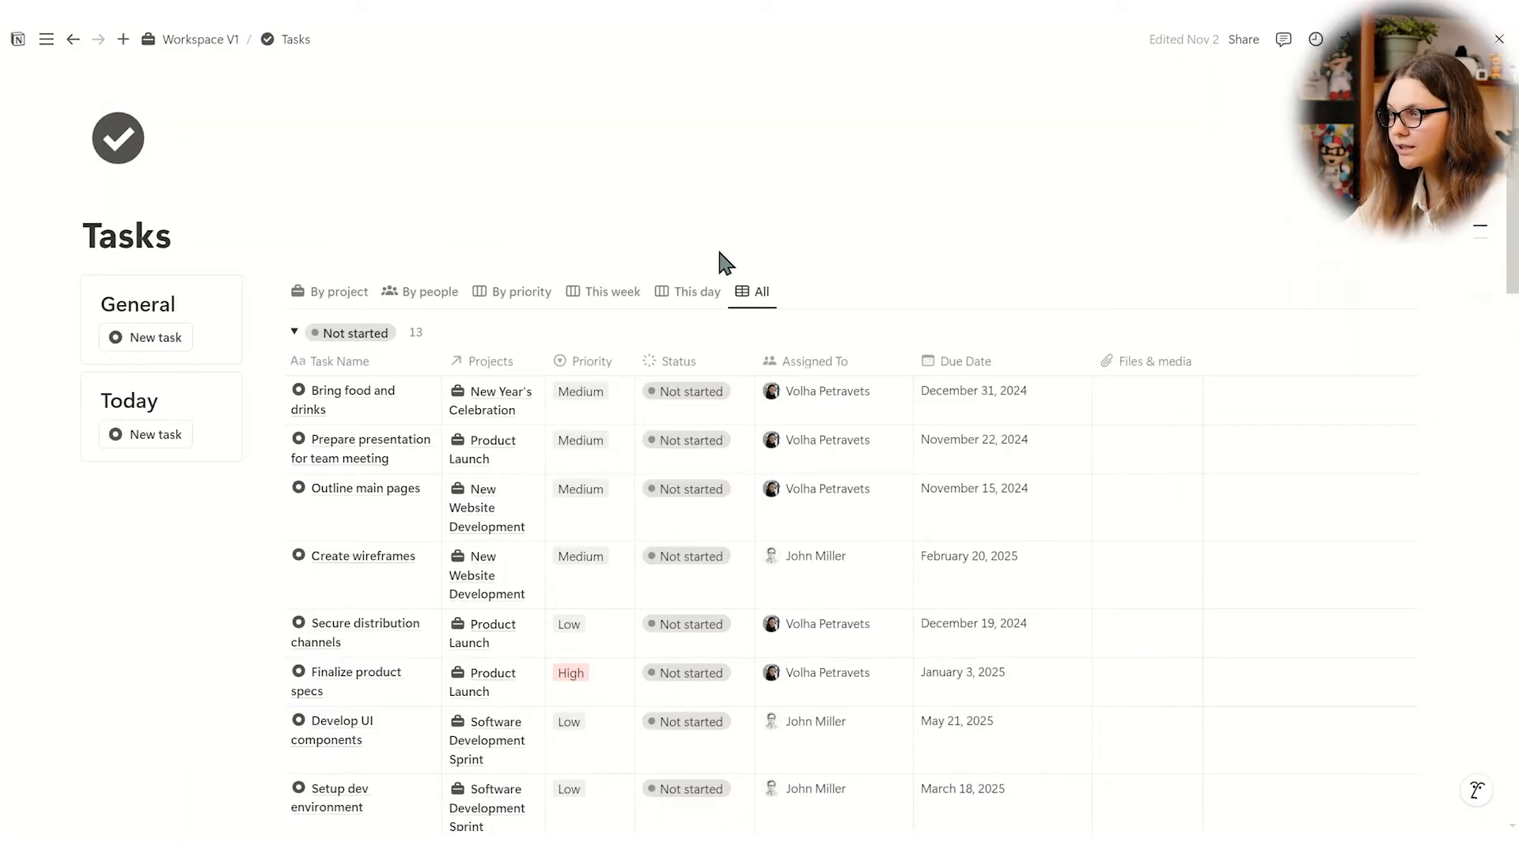
click(336, 294)
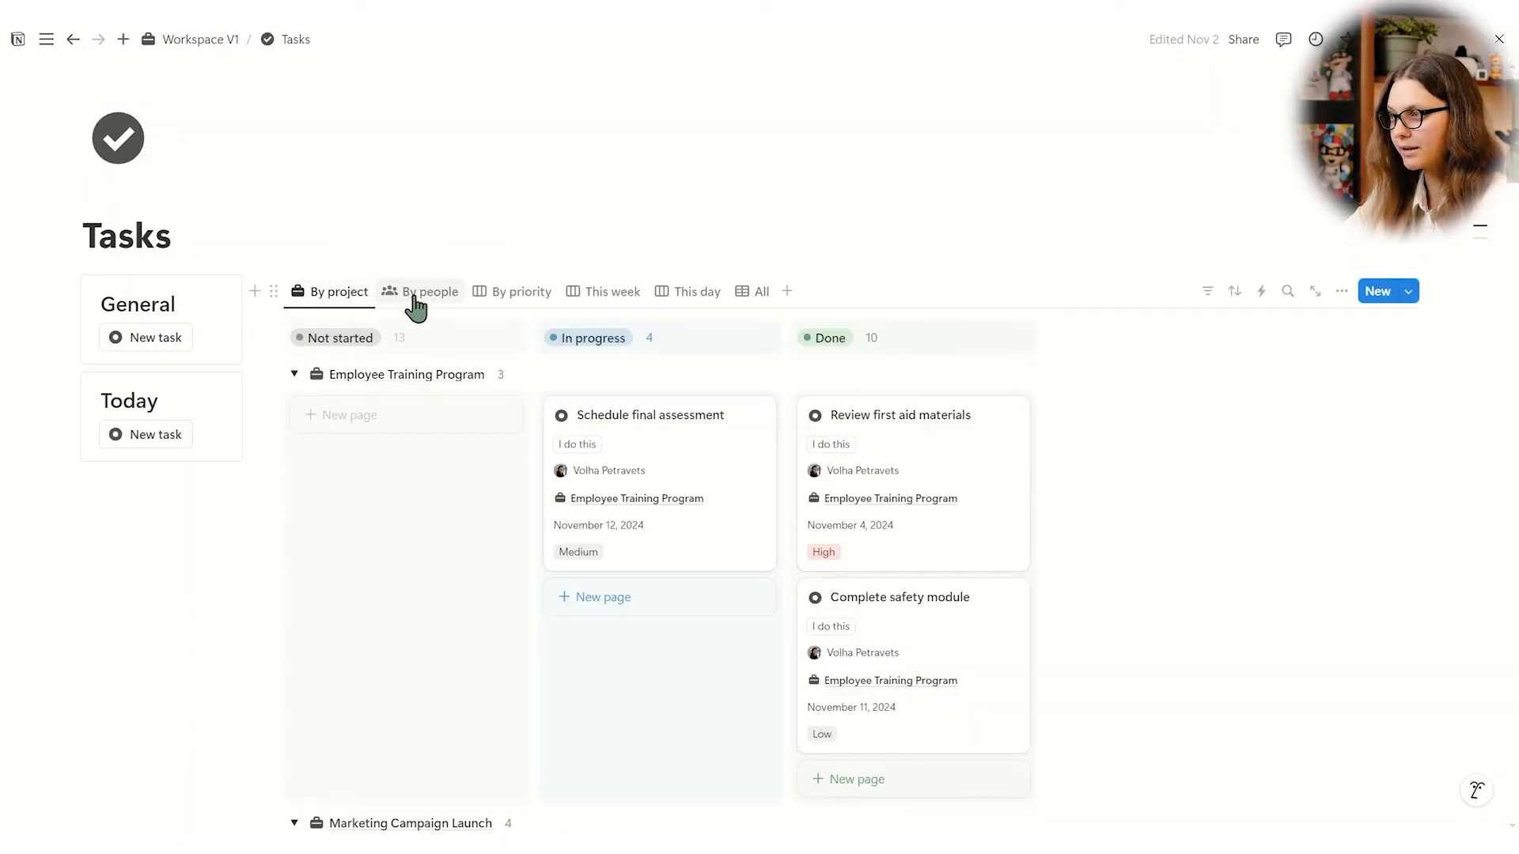
click(415, 309)
Open the workspace's Projects page and examine its Table view across the Not started, In progress, Done and On Hold groups
click(201, 40)
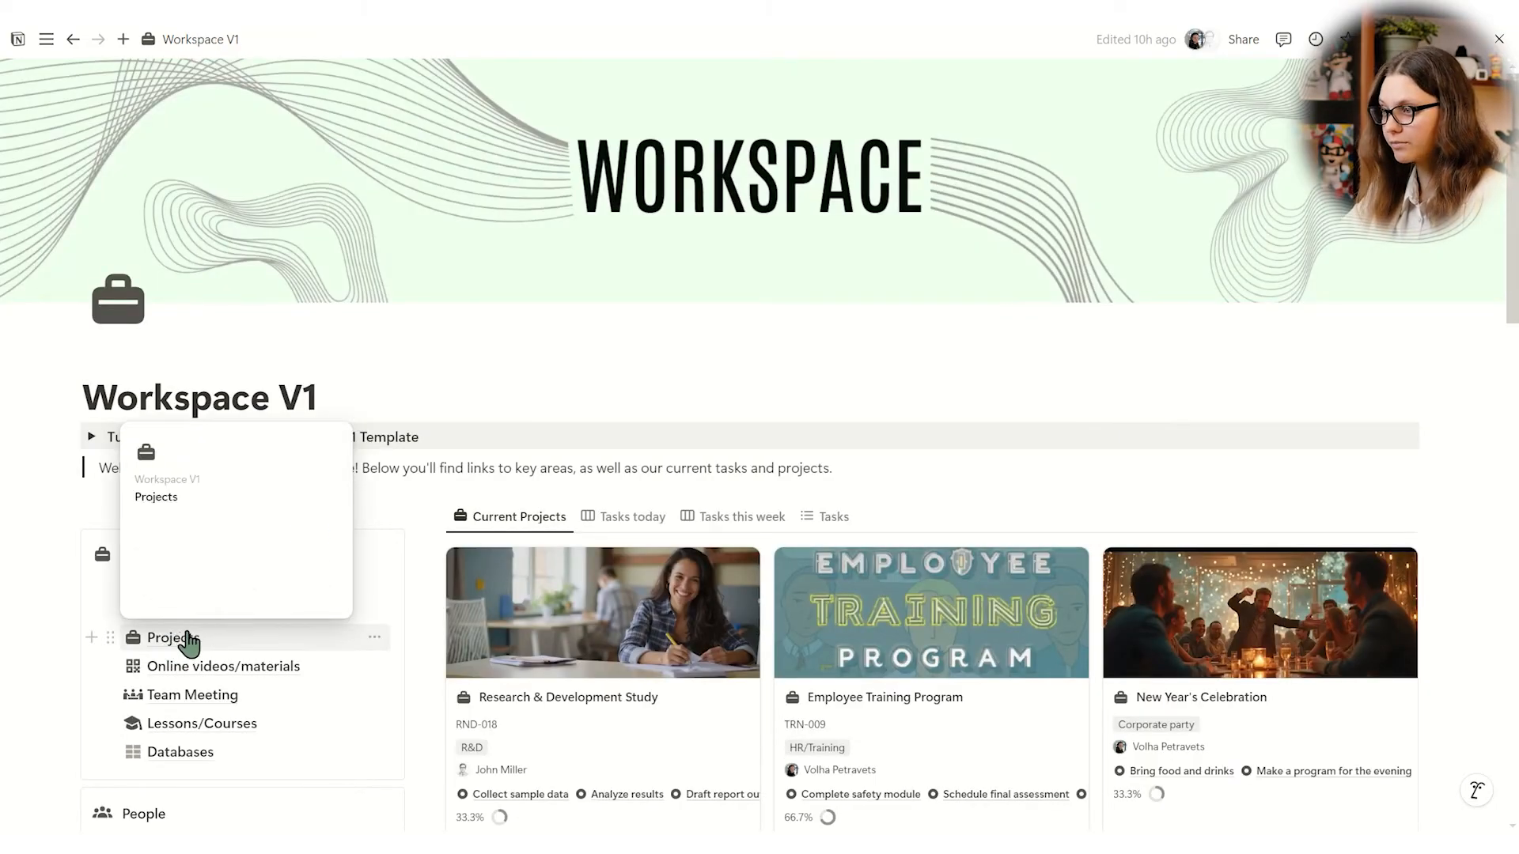
click(194, 638)
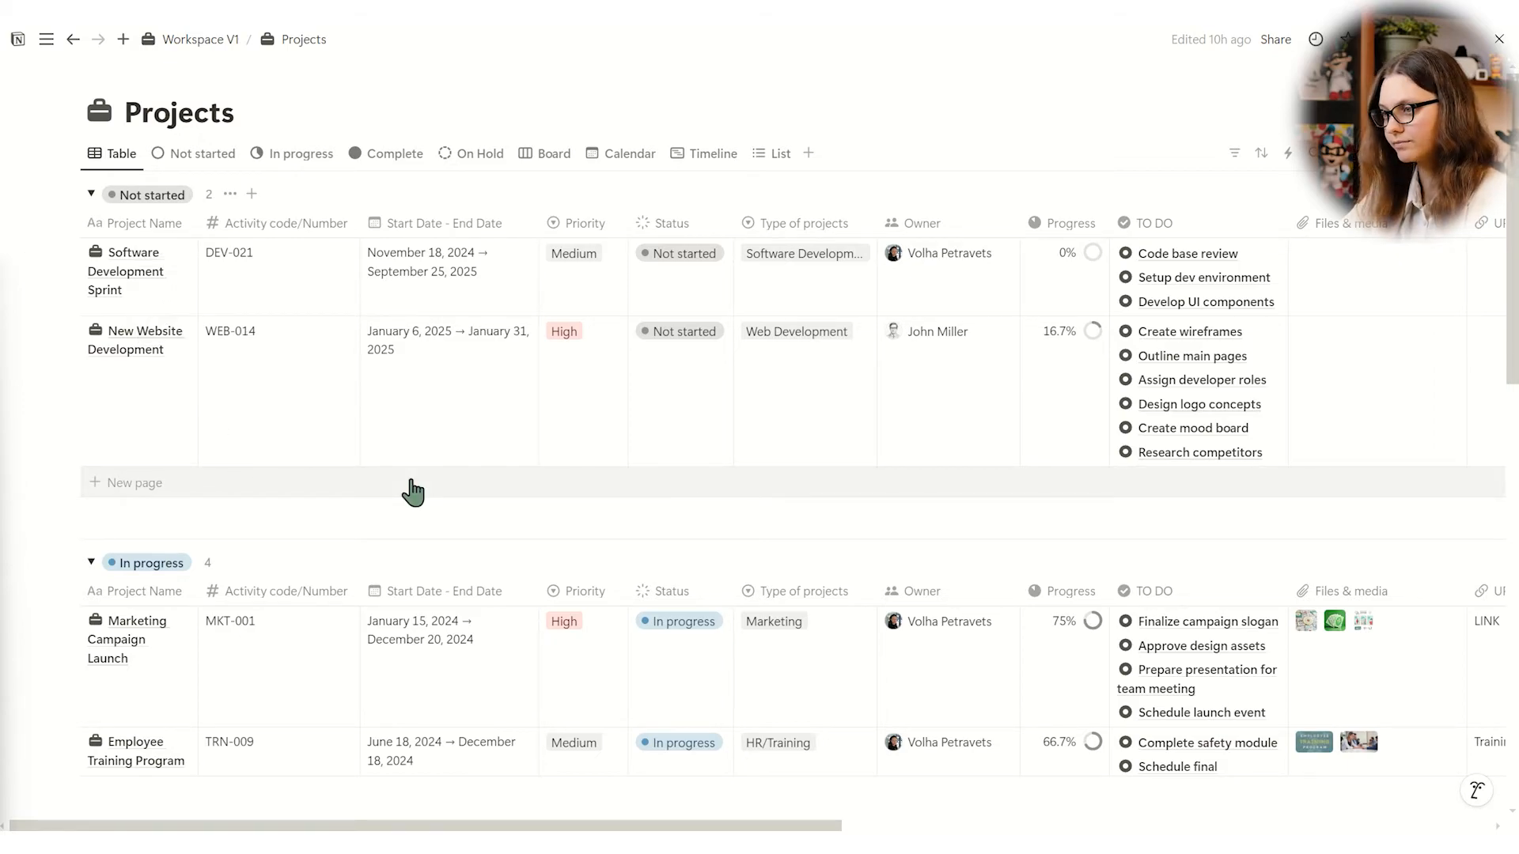
scroll(412, 492, down, 5)
scroll(412, 492, up, 5)
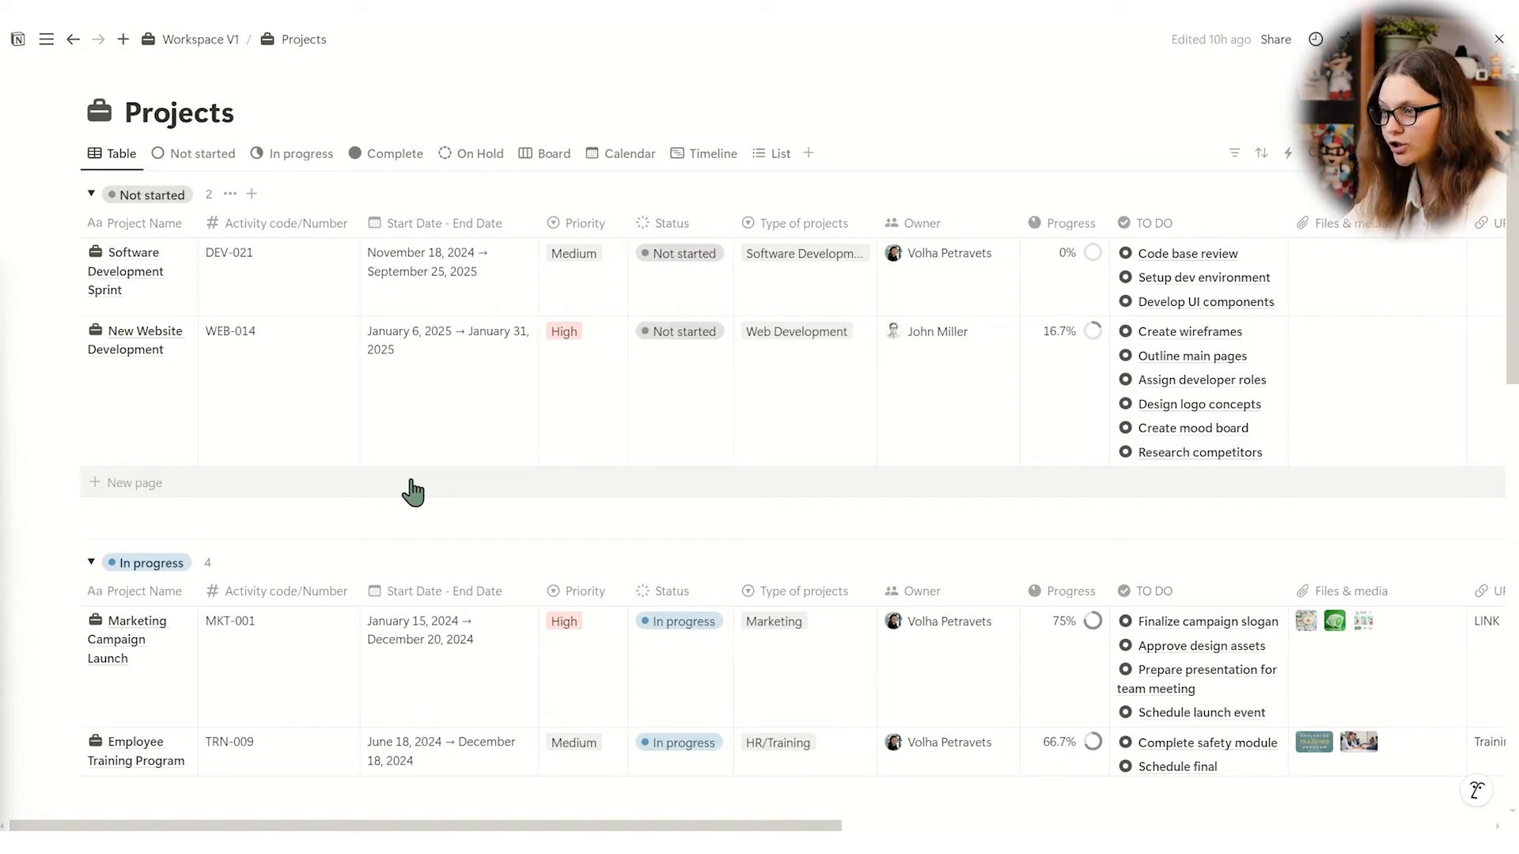
scroll(412, 492, down, 5)
scroll(407, 491, up, 5)
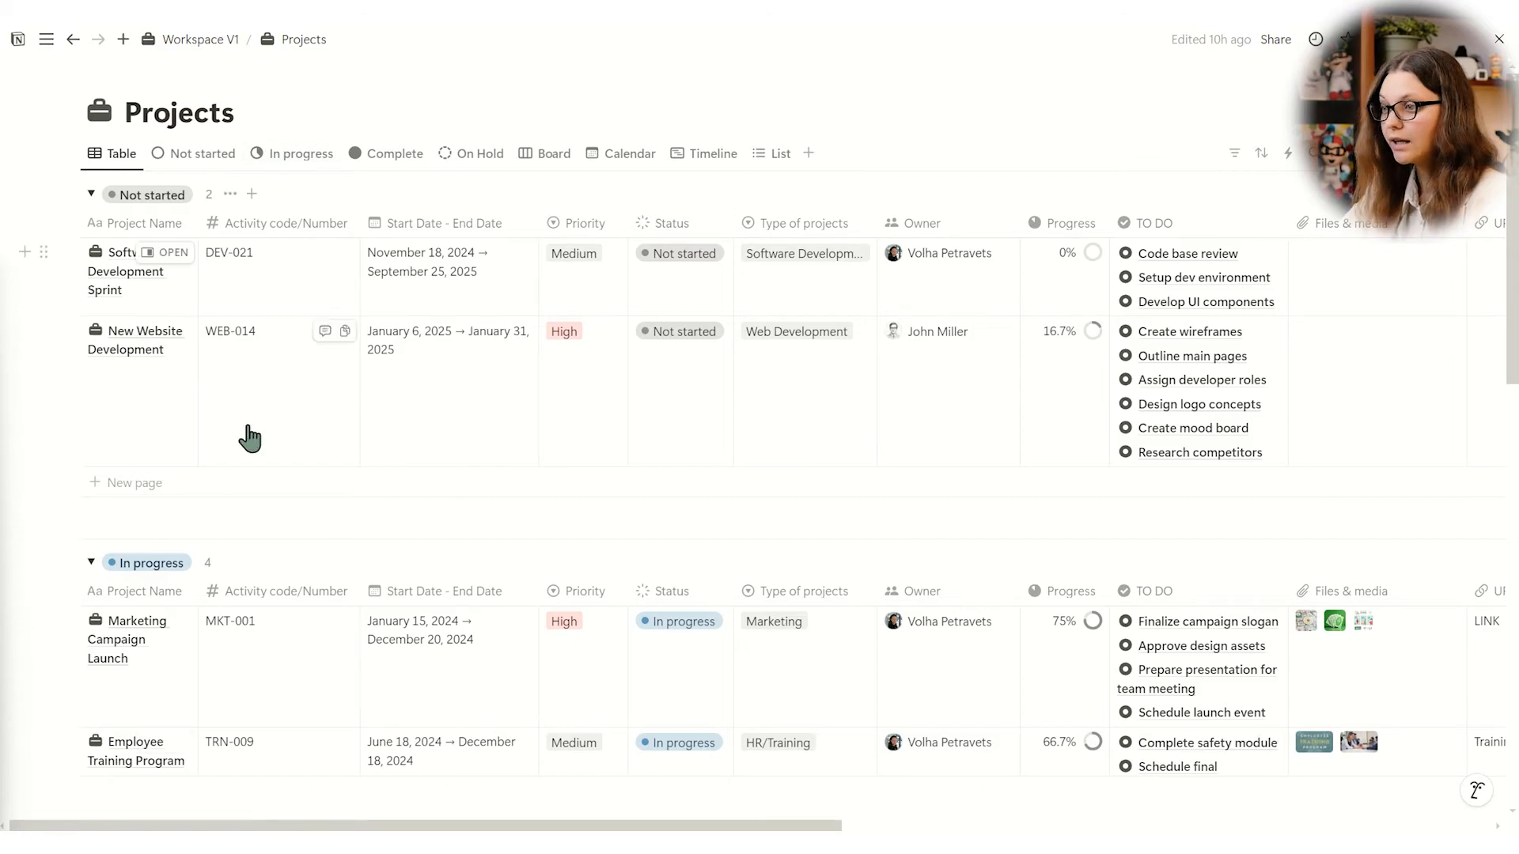
scroll(992, 593, down, 5)
scroll(991, 575, up, 5)
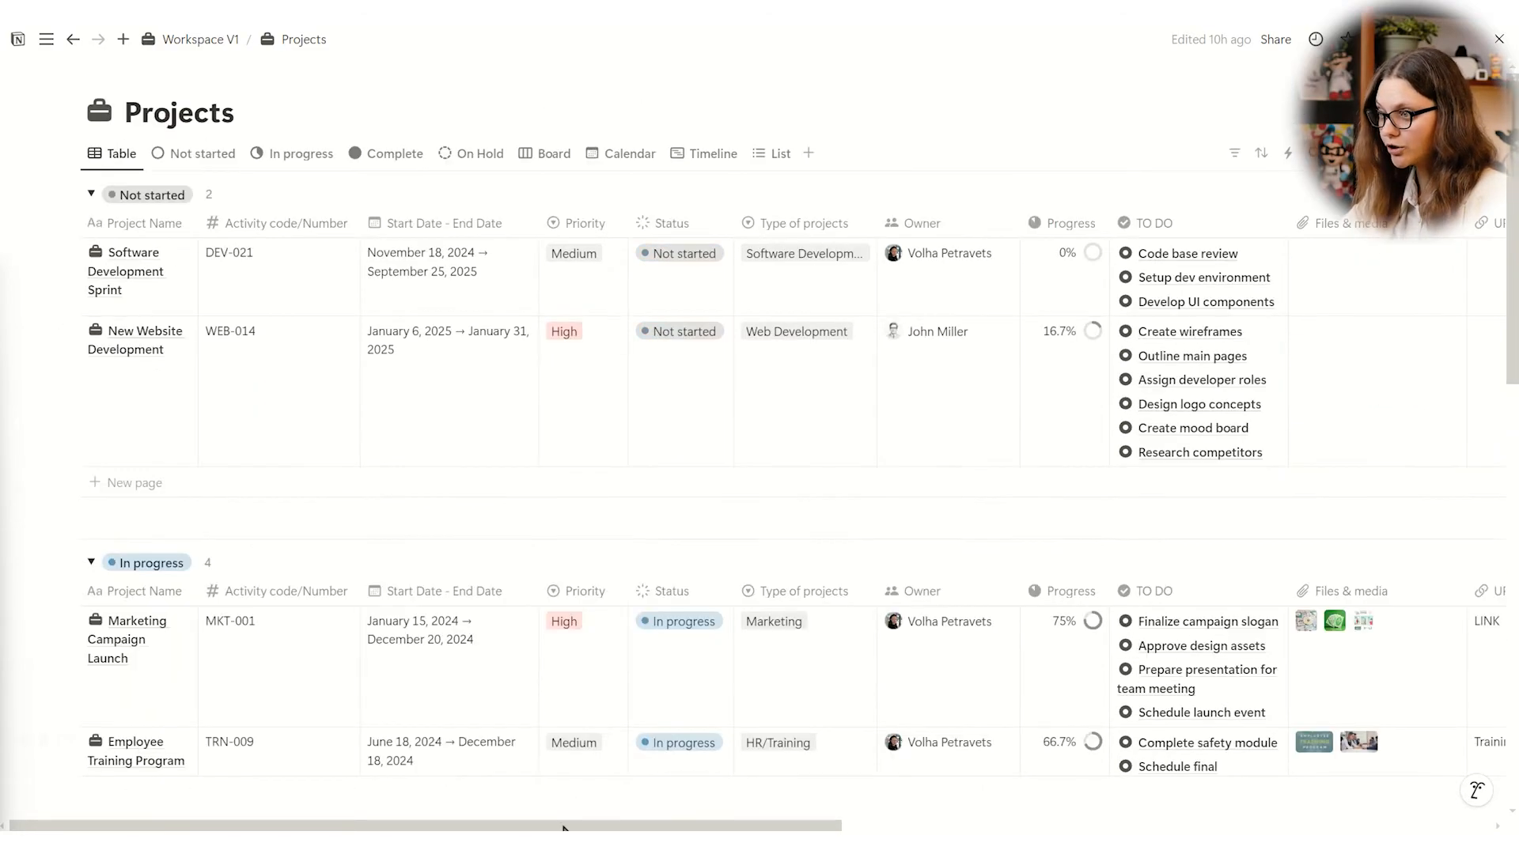
drag(609, 824, 536, 822)
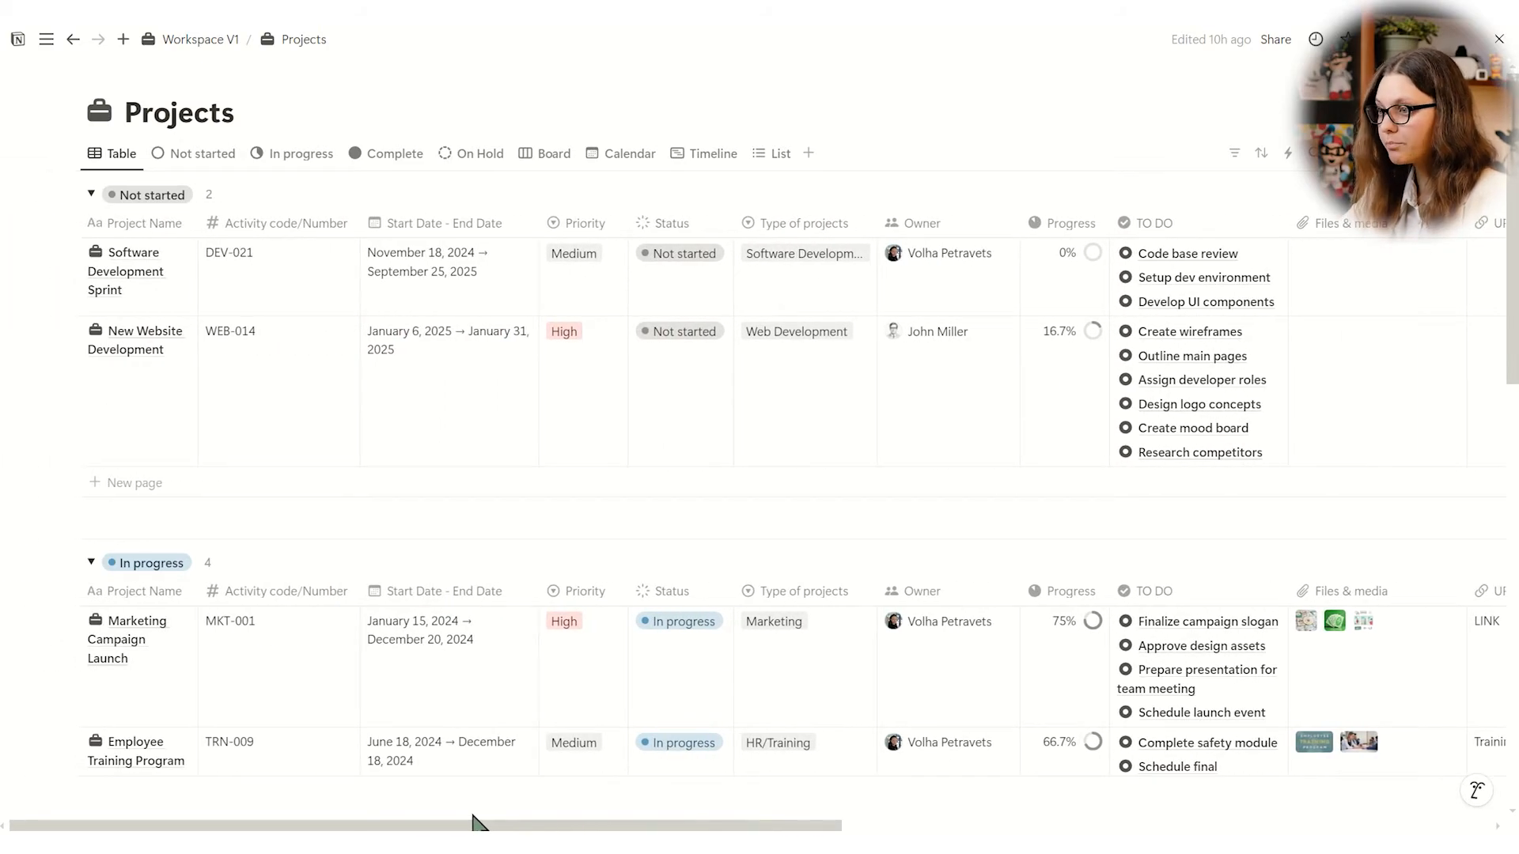
scroll(672, 651, down, 12)
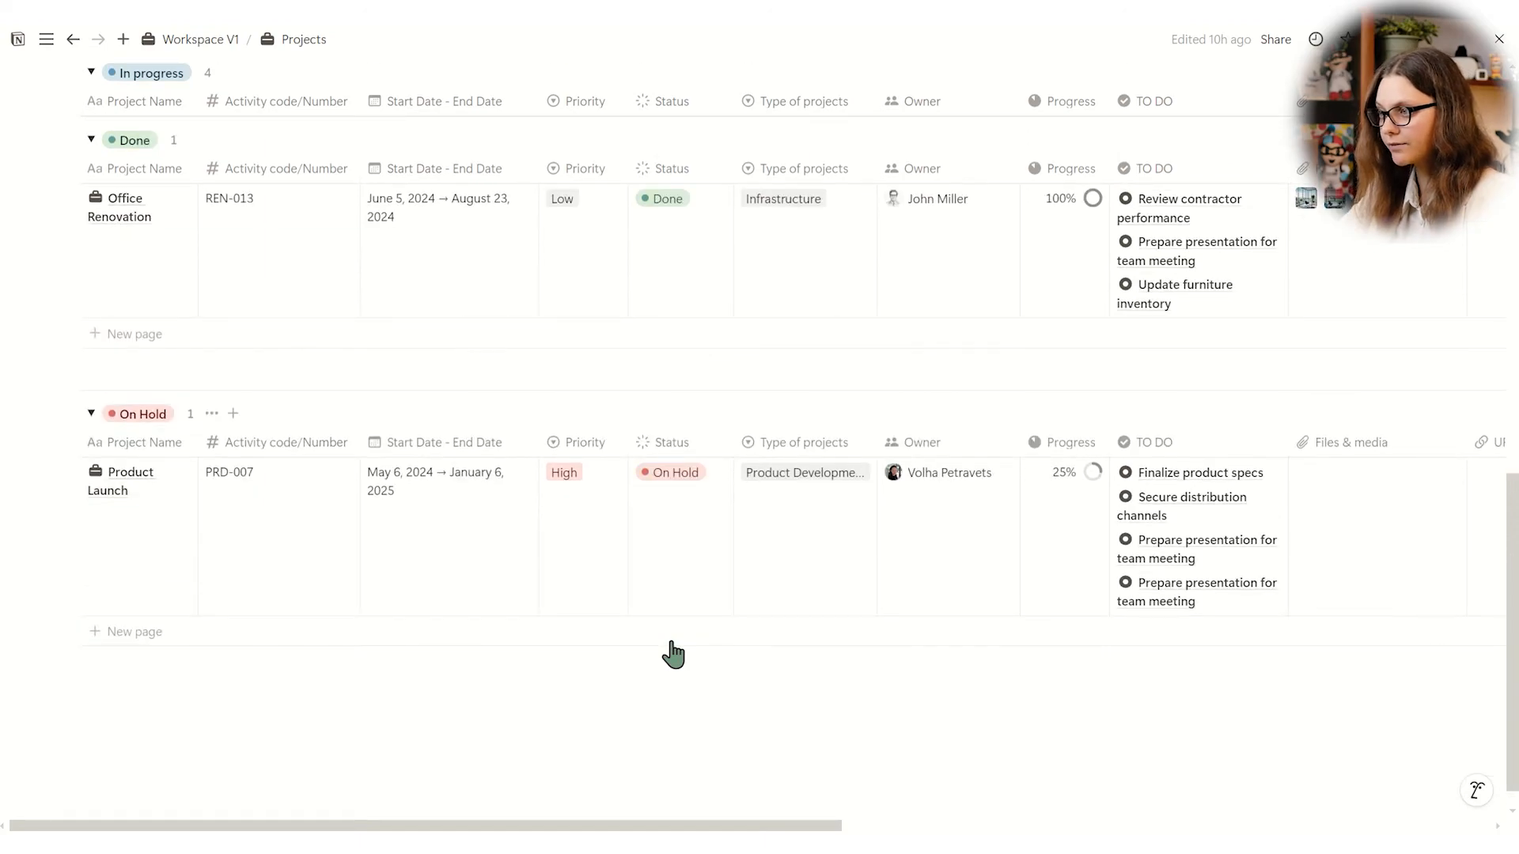
scroll(671, 654, up, 15)
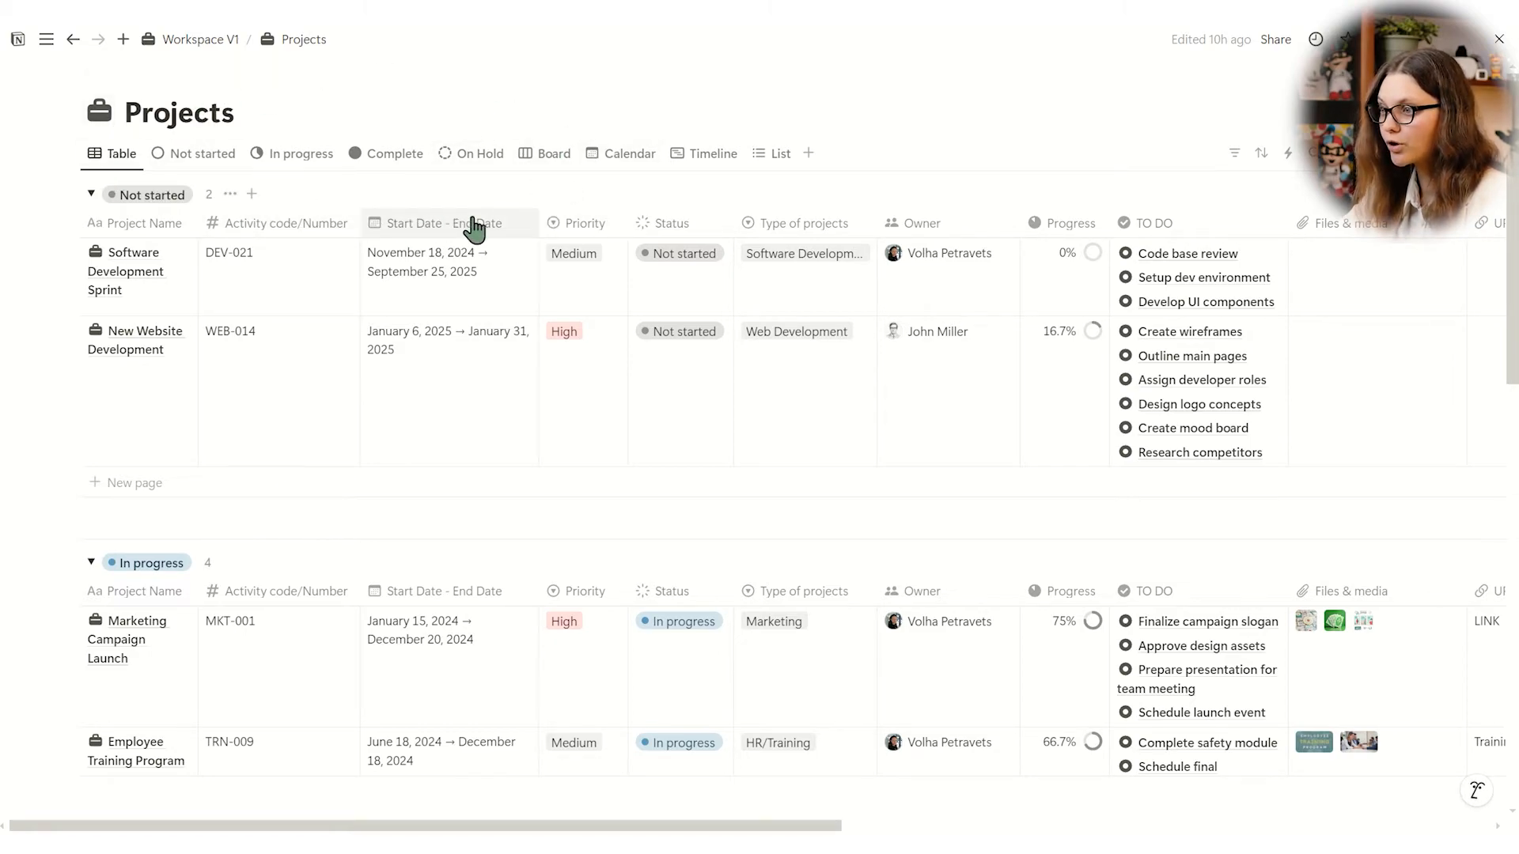
Look through the Not started, In progress, Complete and On Hold views of the Projects page
click(192, 158)
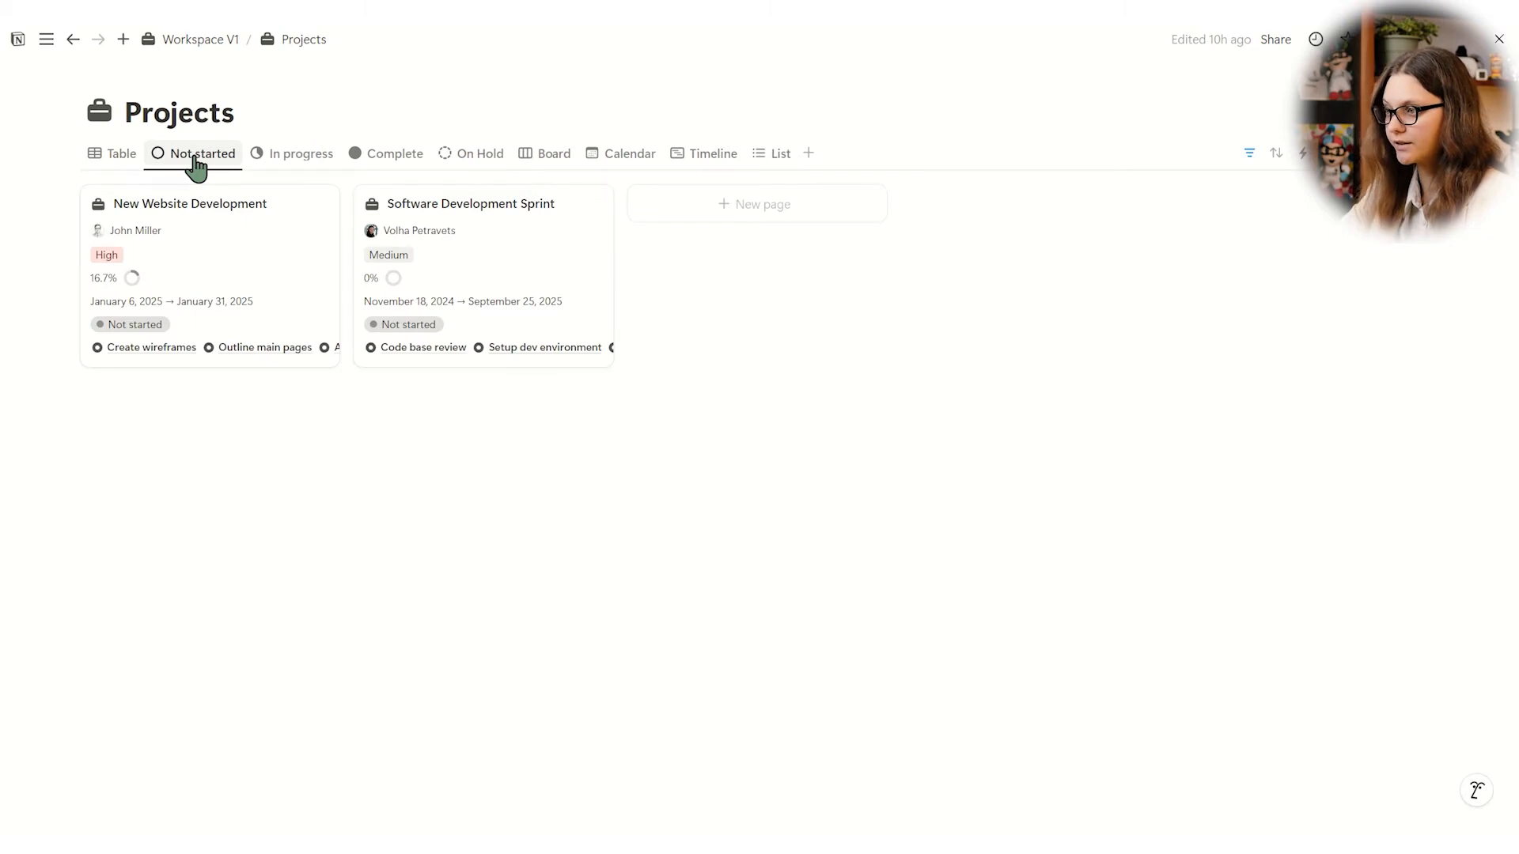
click(297, 162)
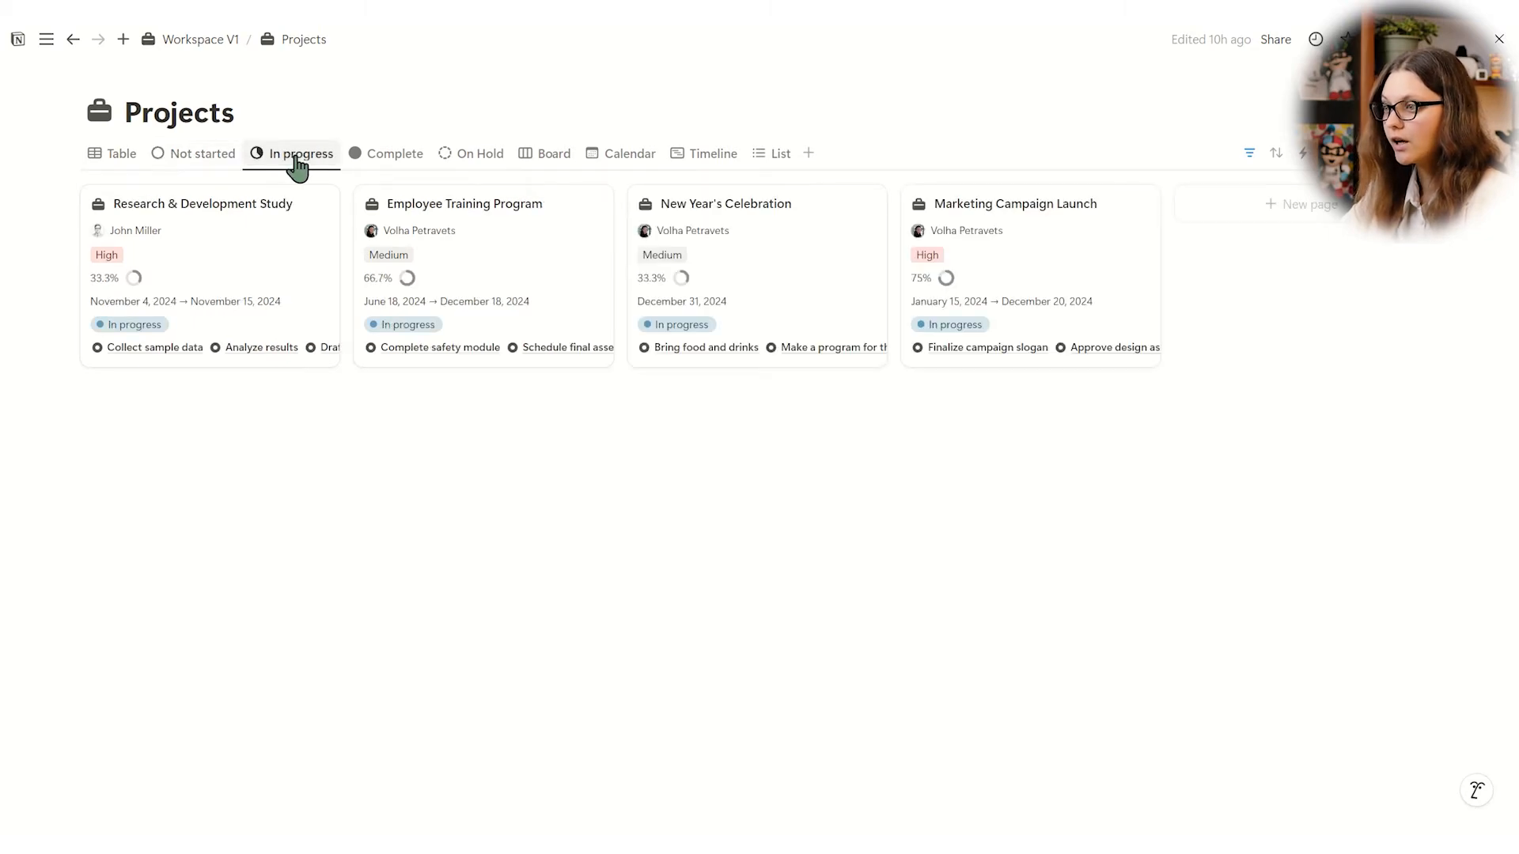
click(402, 162)
click(481, 164)
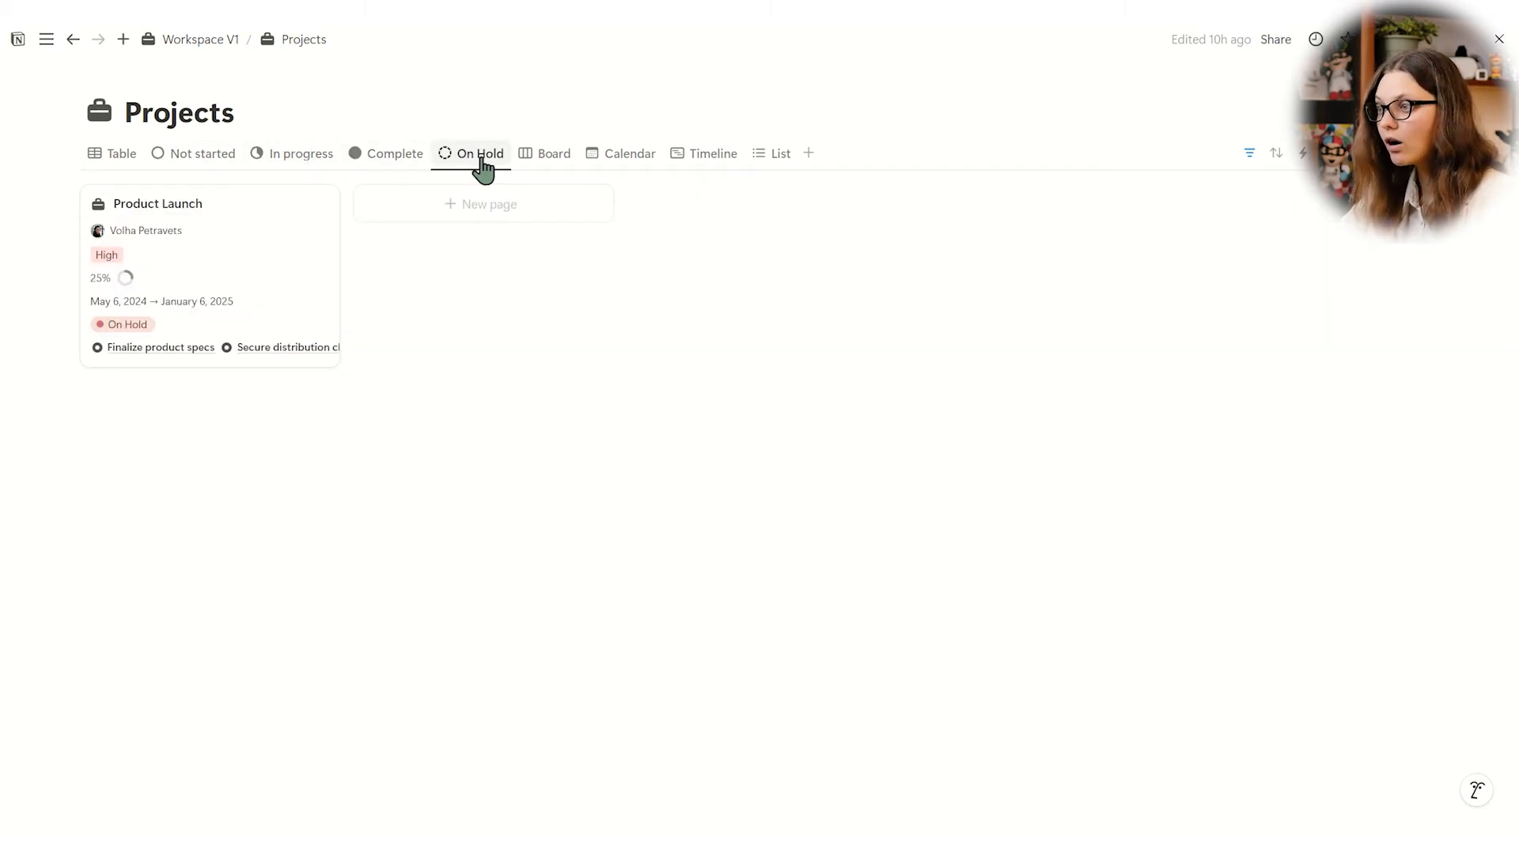
Look through the Projects page's Board view and the November 2024 month in its Calendar view
click(530, 162)
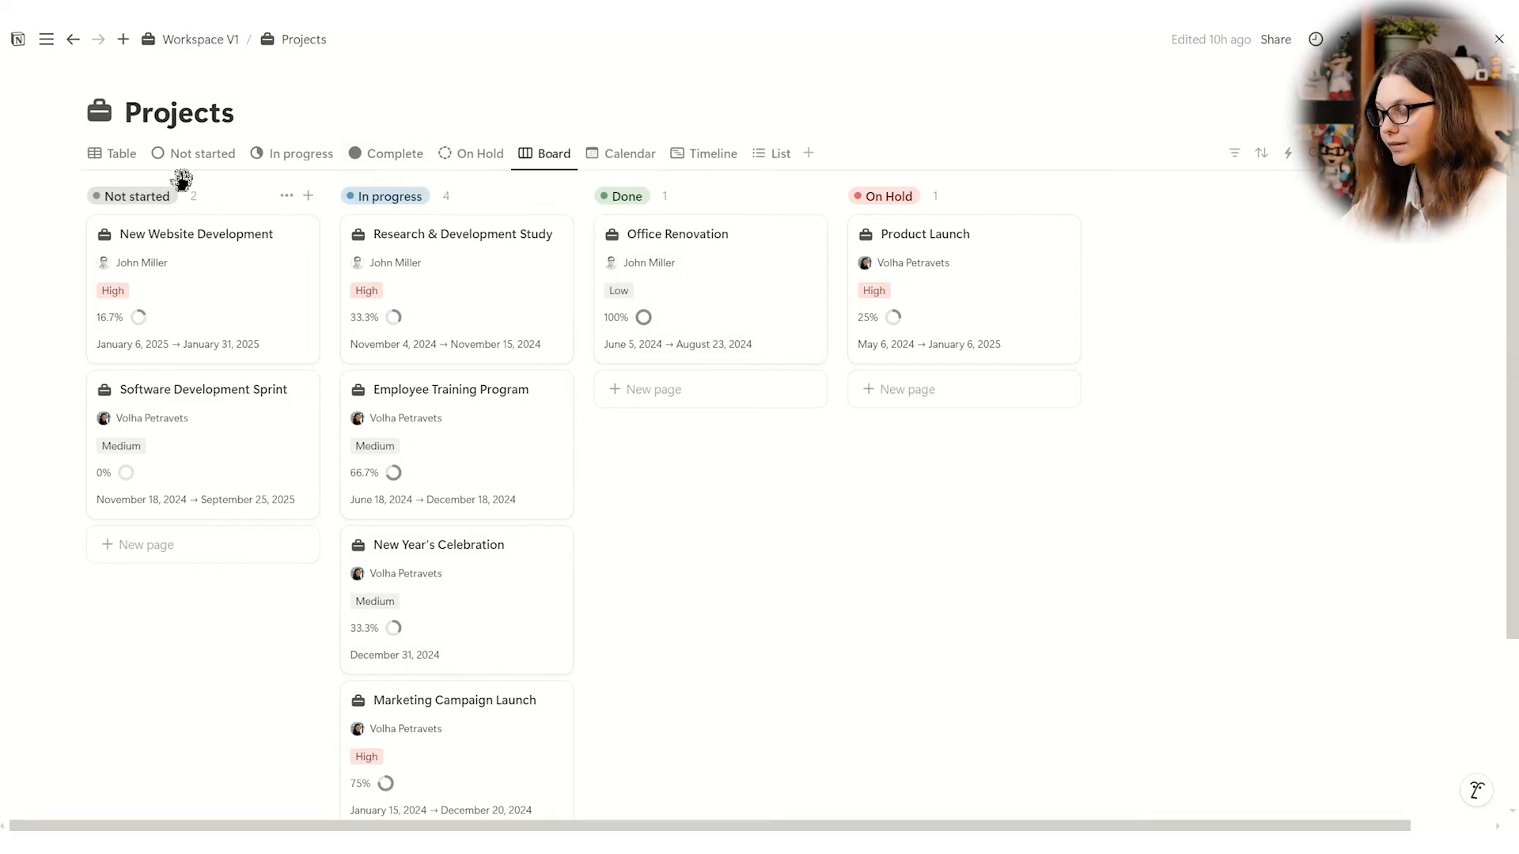
click(621, 154)
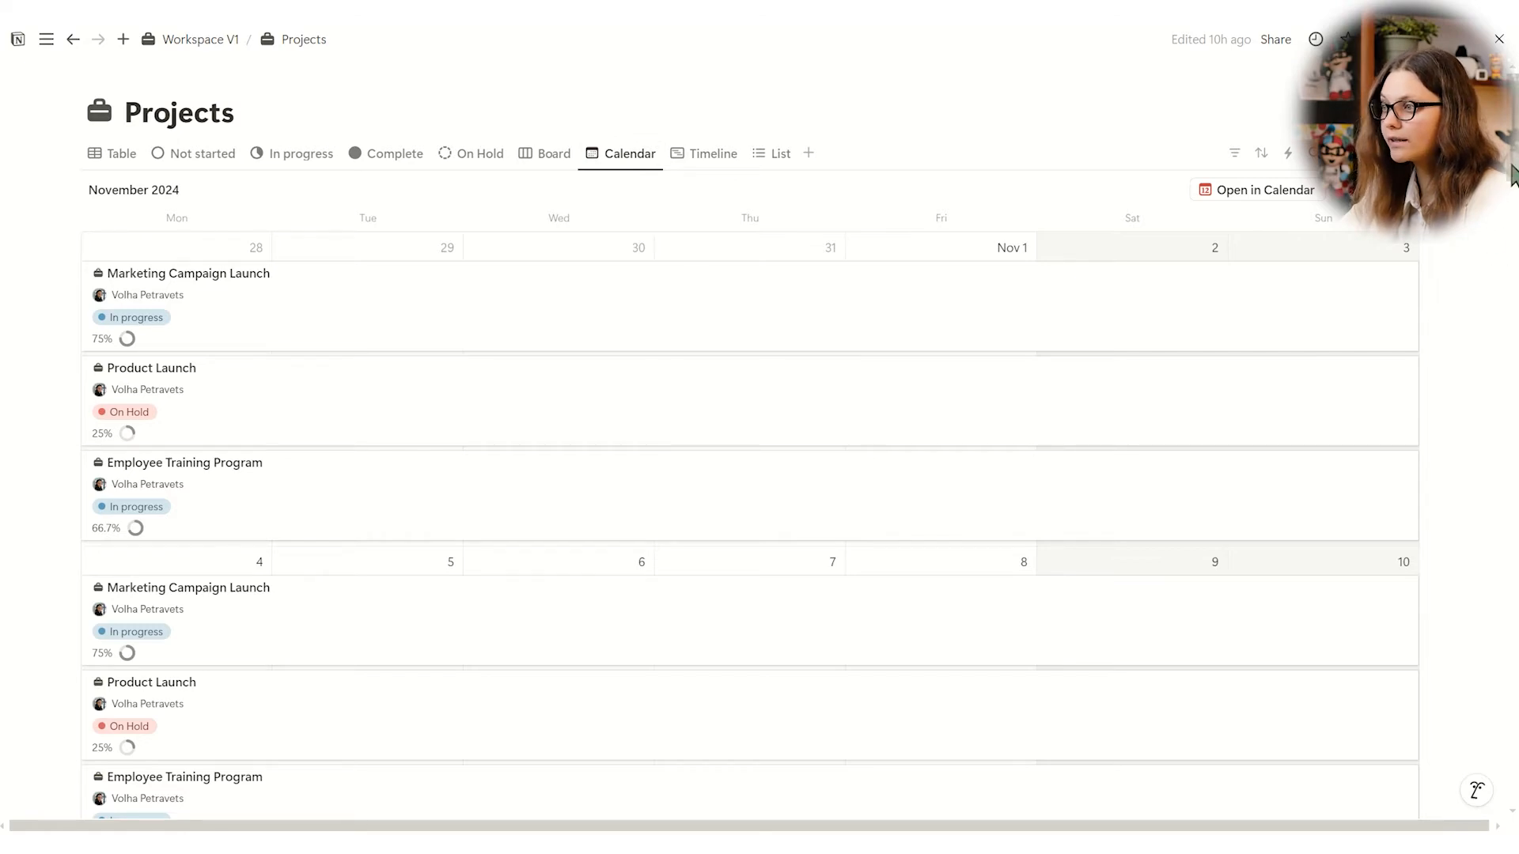
scroll(1512, 174, down, 10)
scroll(1513, 174, up, 10)
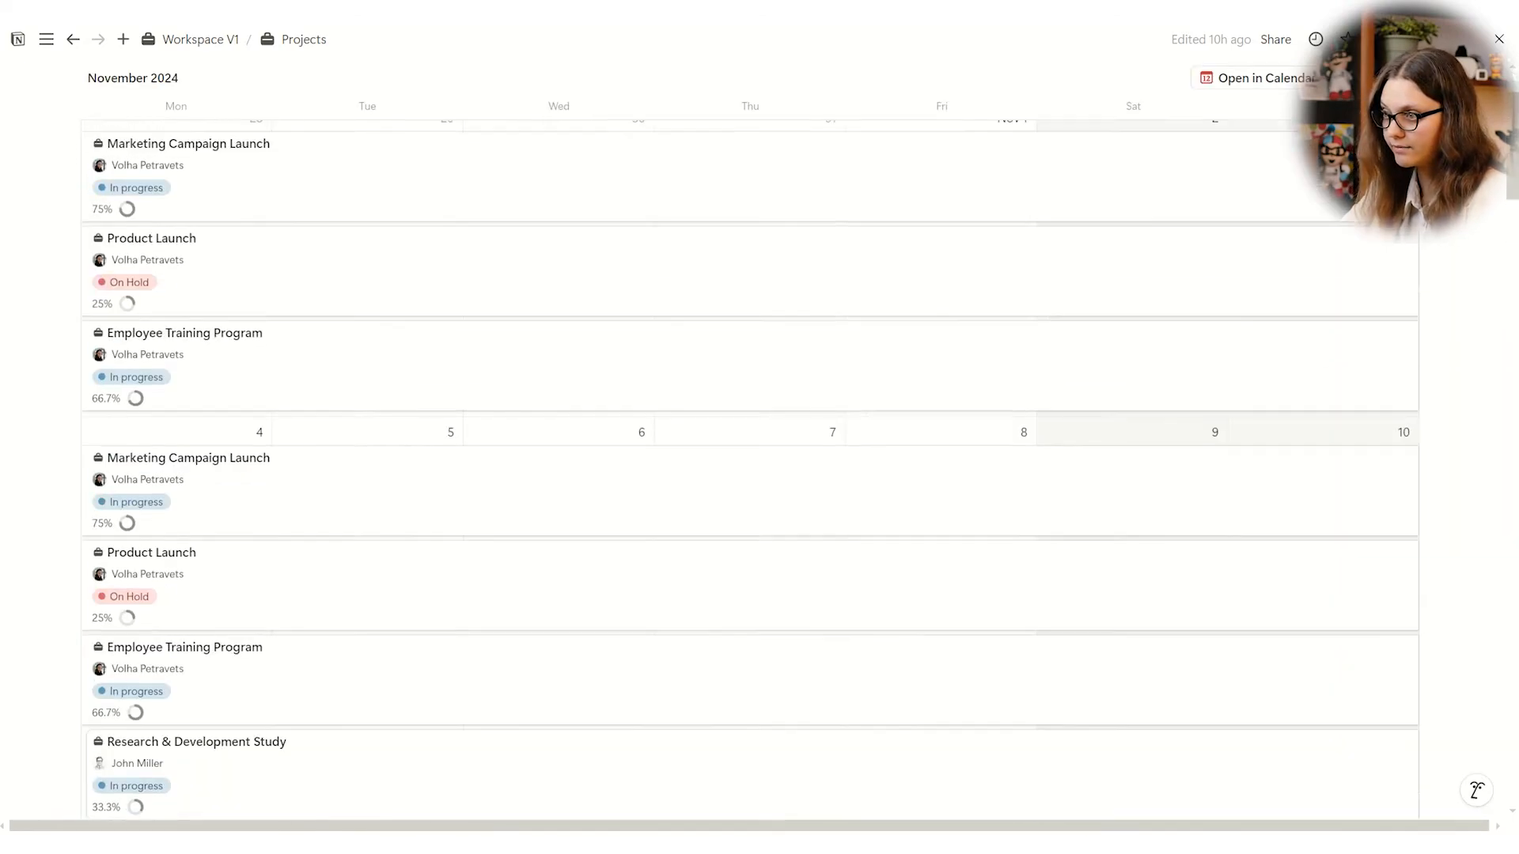
In the Projects Timeline view, jump to the Software Development Sprint and New Website Development bars, and show the List view
click(703, 153)
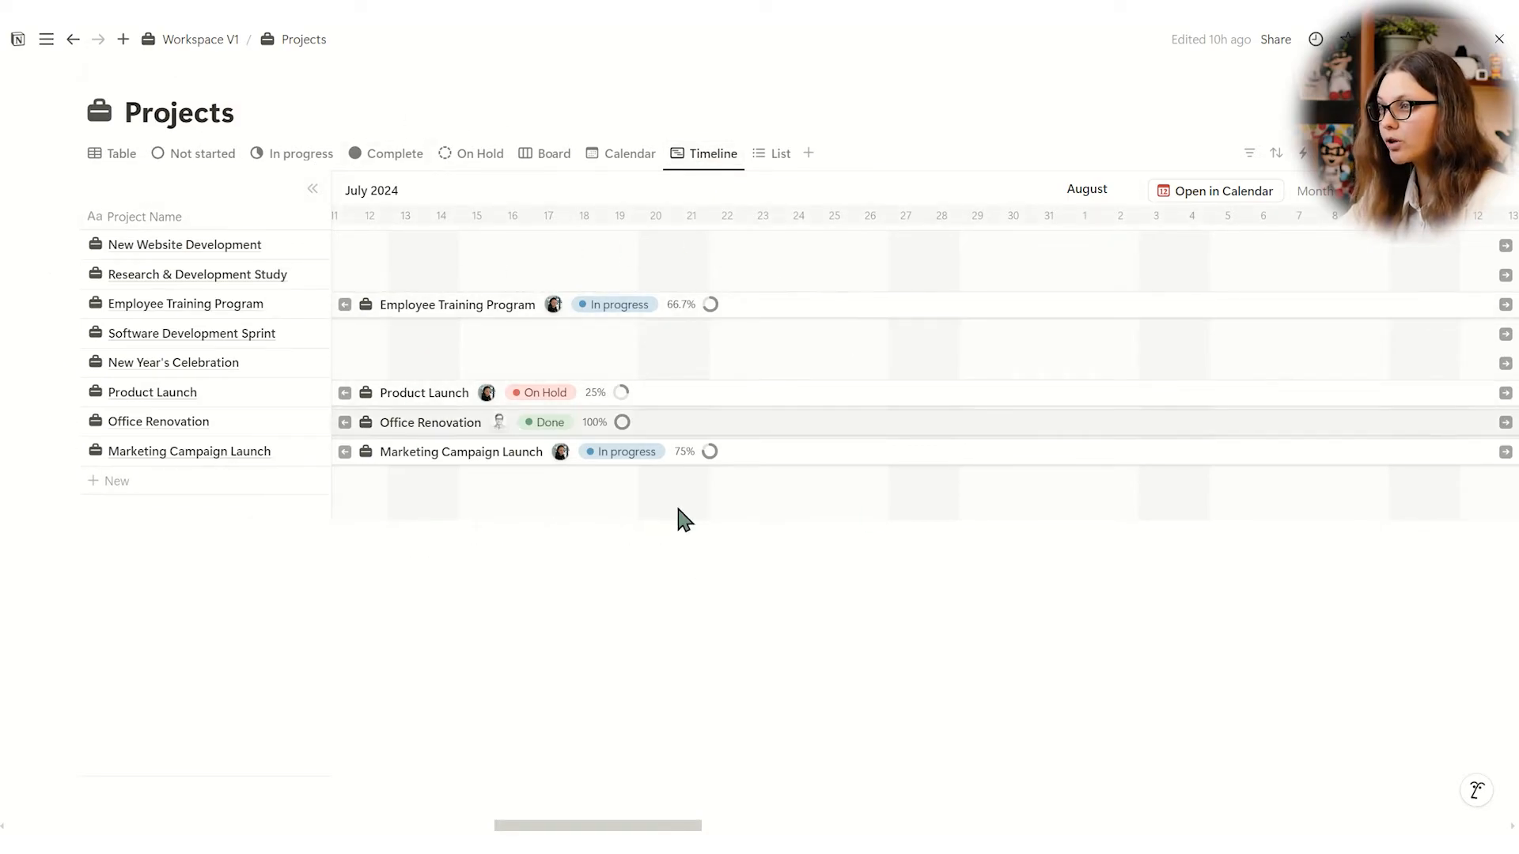
click(1503, 334)
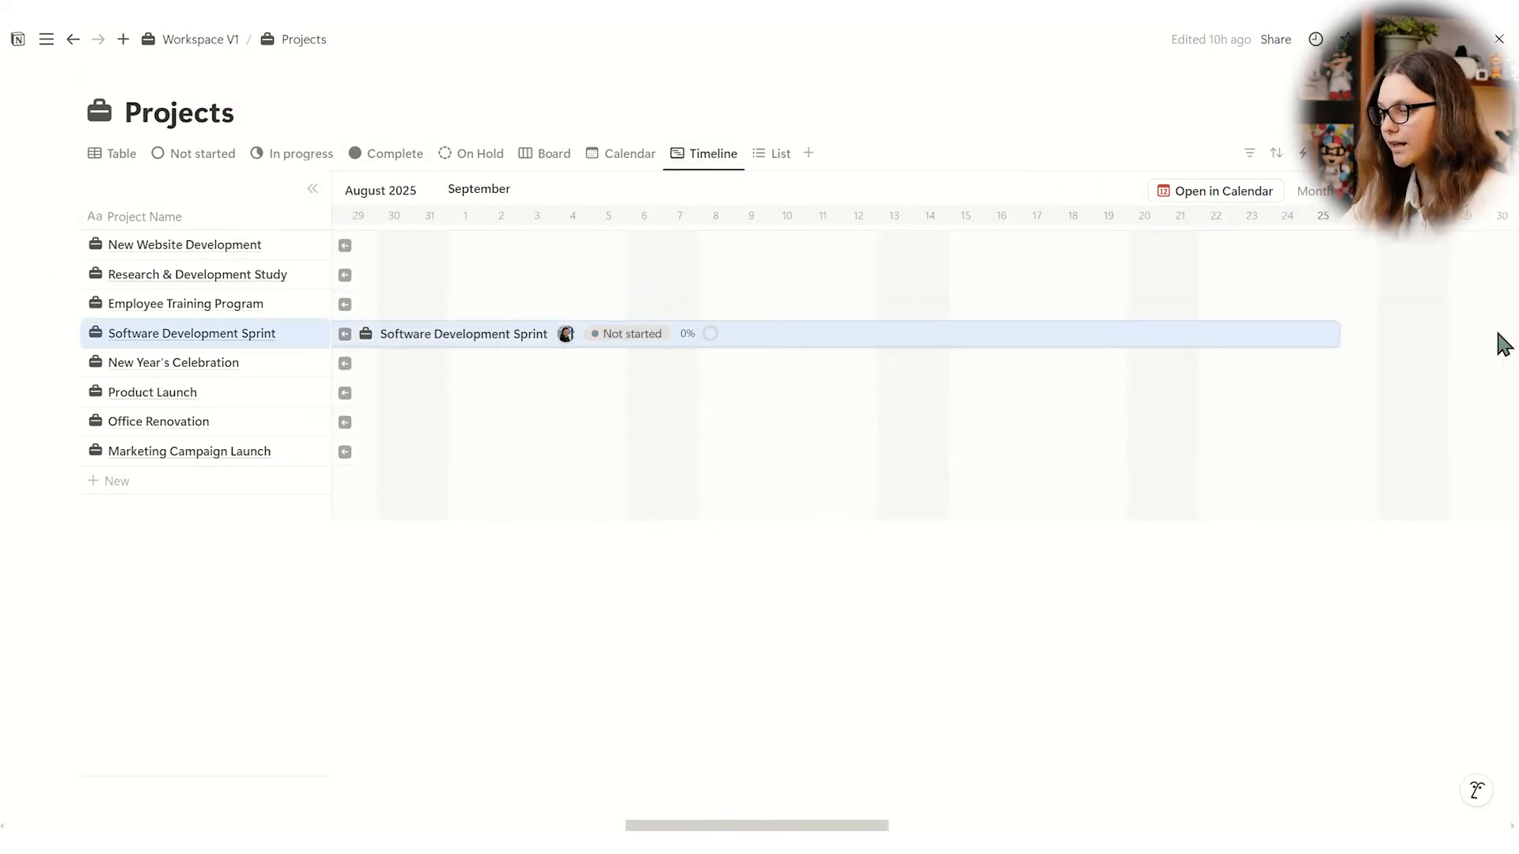
click(344, 246)
click(776, 156)
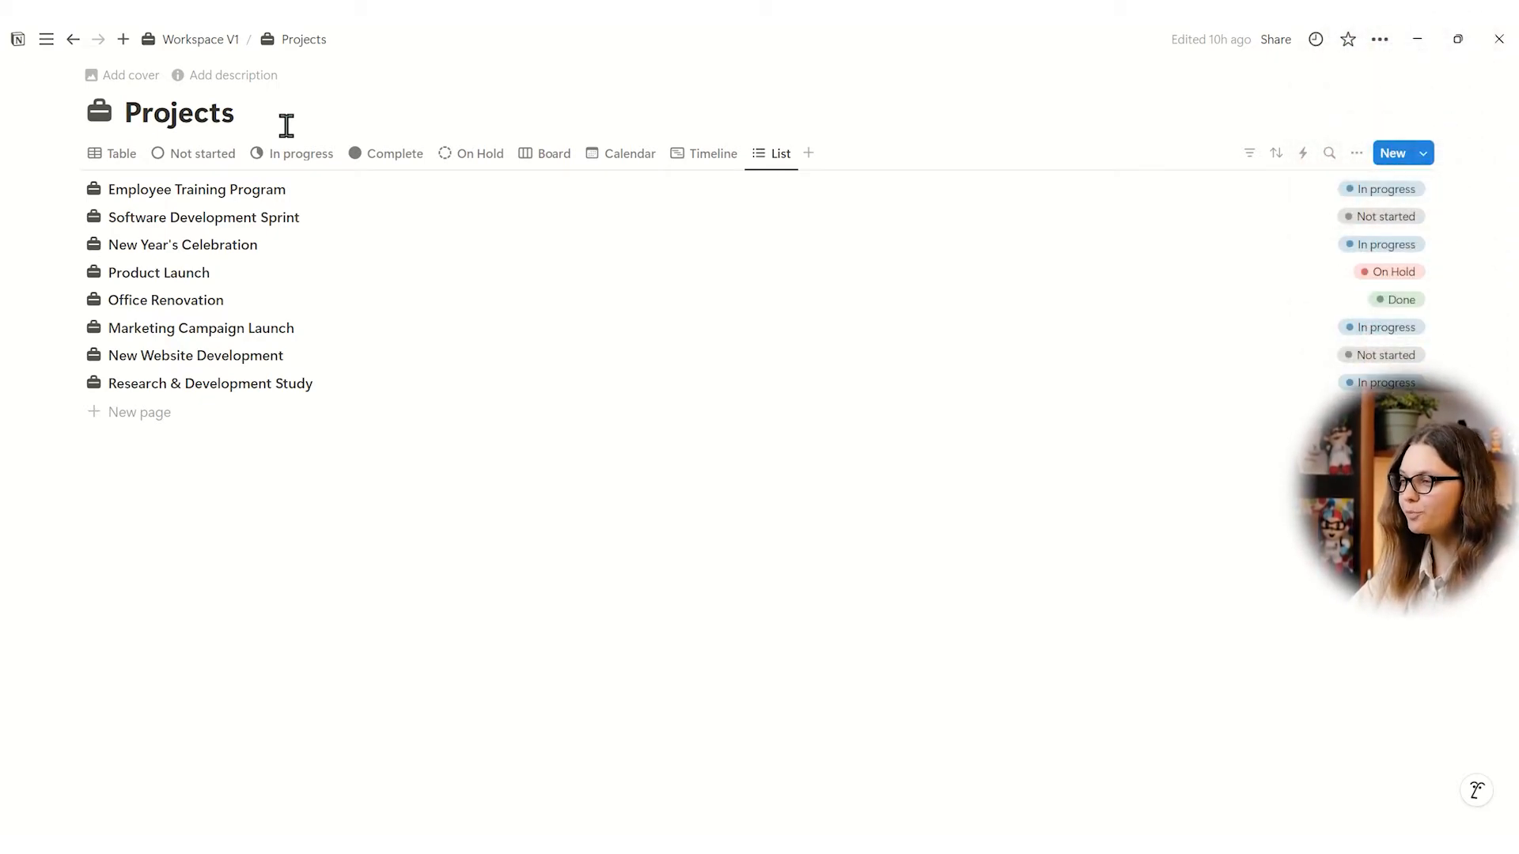
Add a new project named Marketing to the Projects page
click(1392, 153)
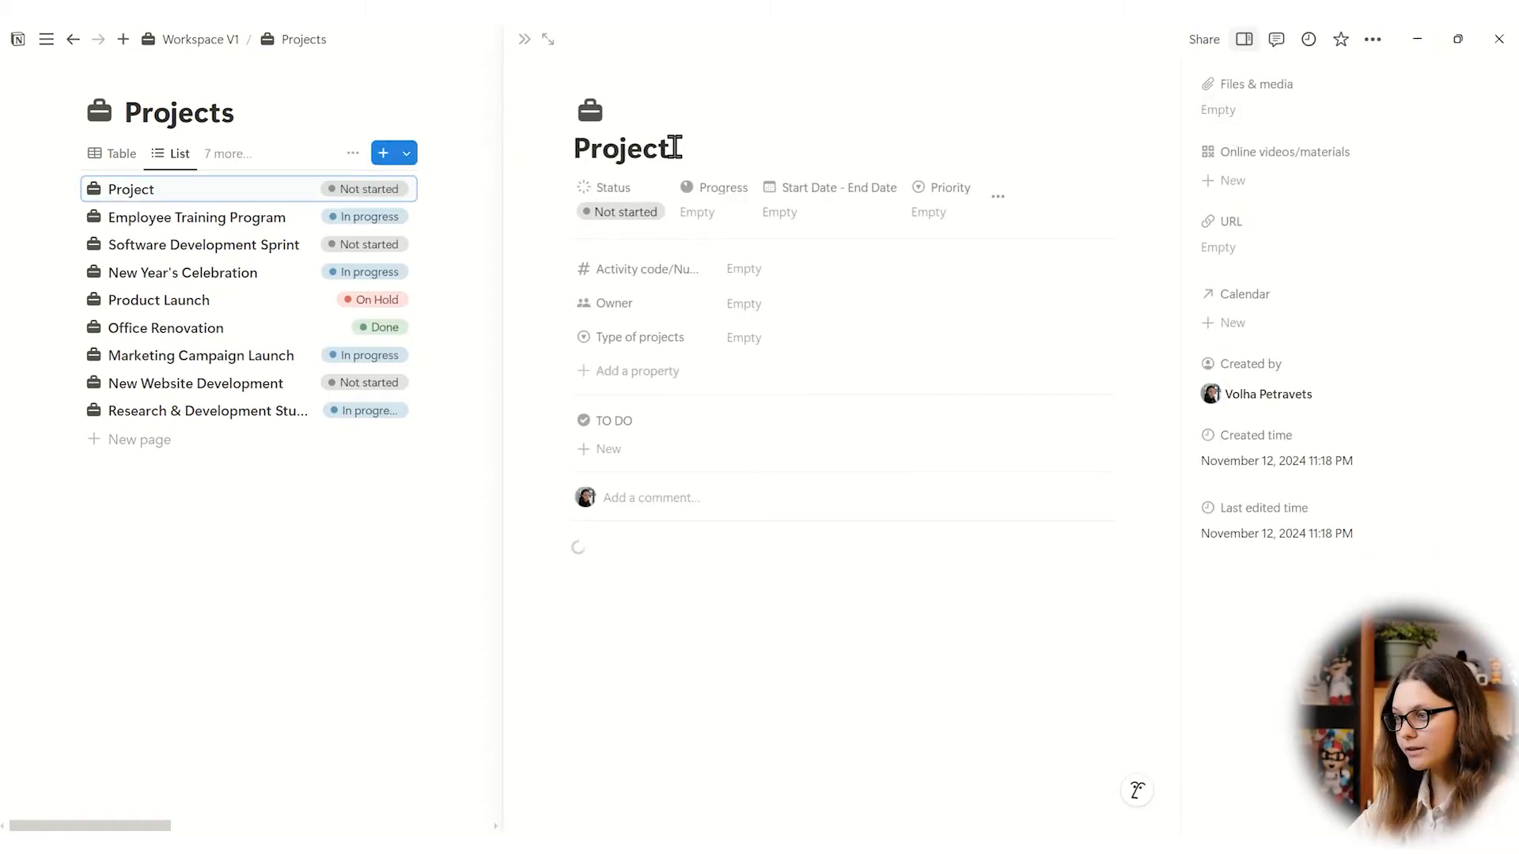
drag(671, 147, 553, 143)
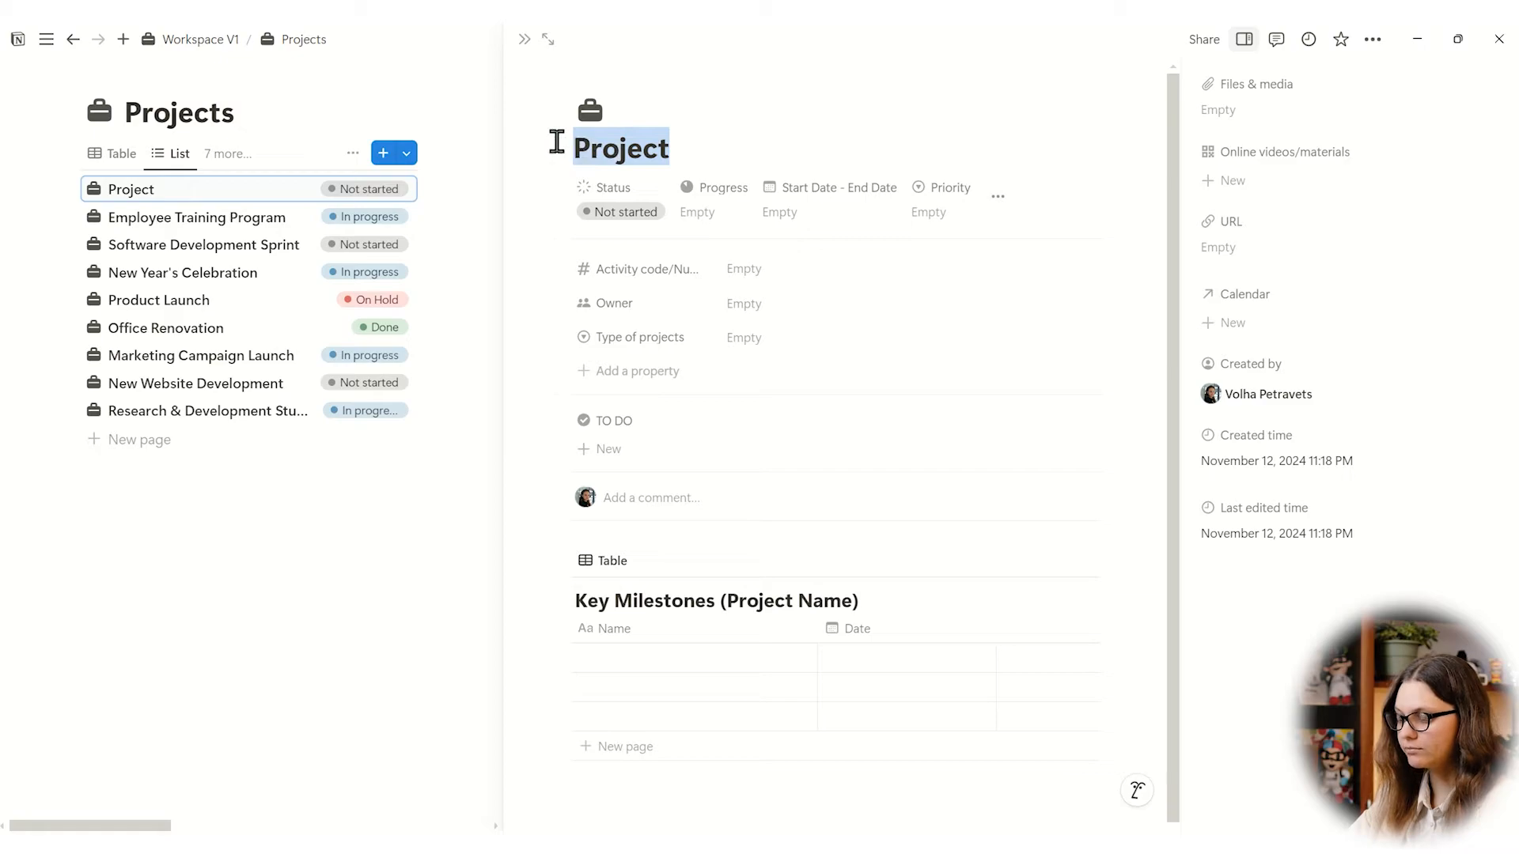
text(Marketing)
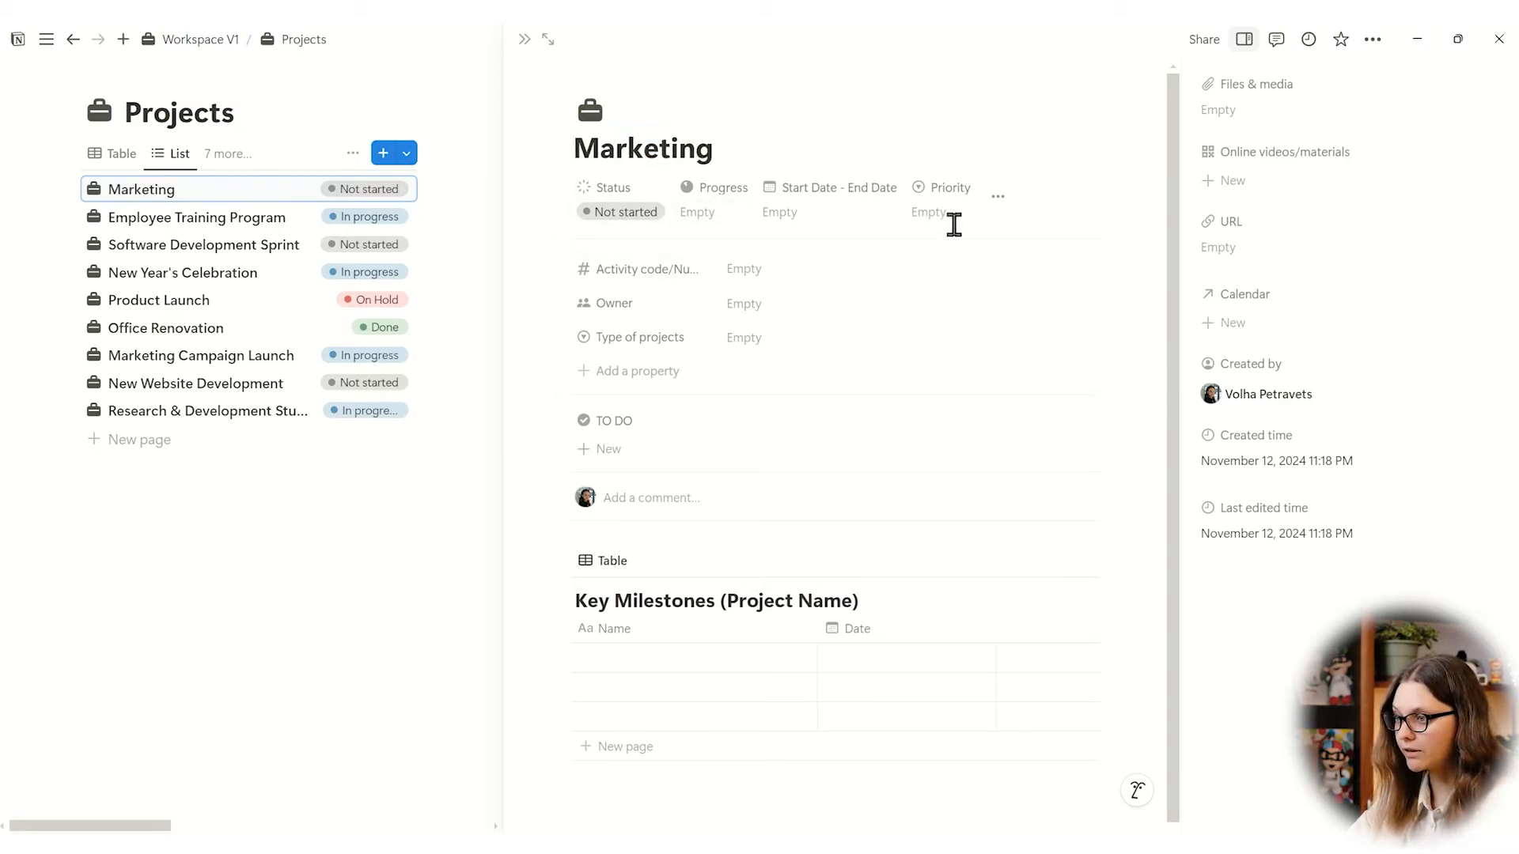
Set the Marketing project's priority to Medium and its status to Not started
click(945, 220)
click(962, 299)
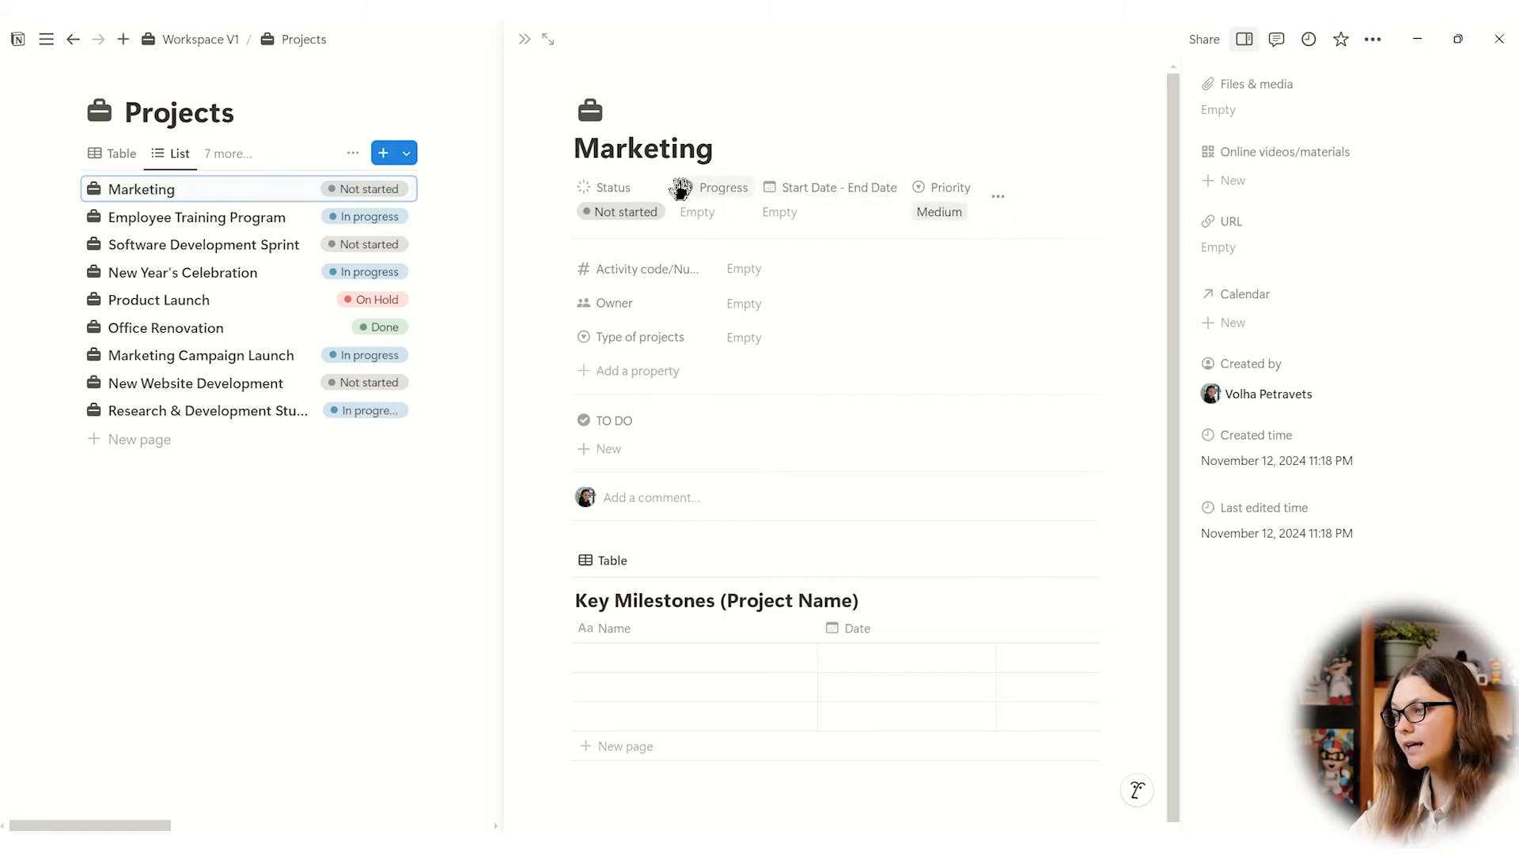
click(618, 212)
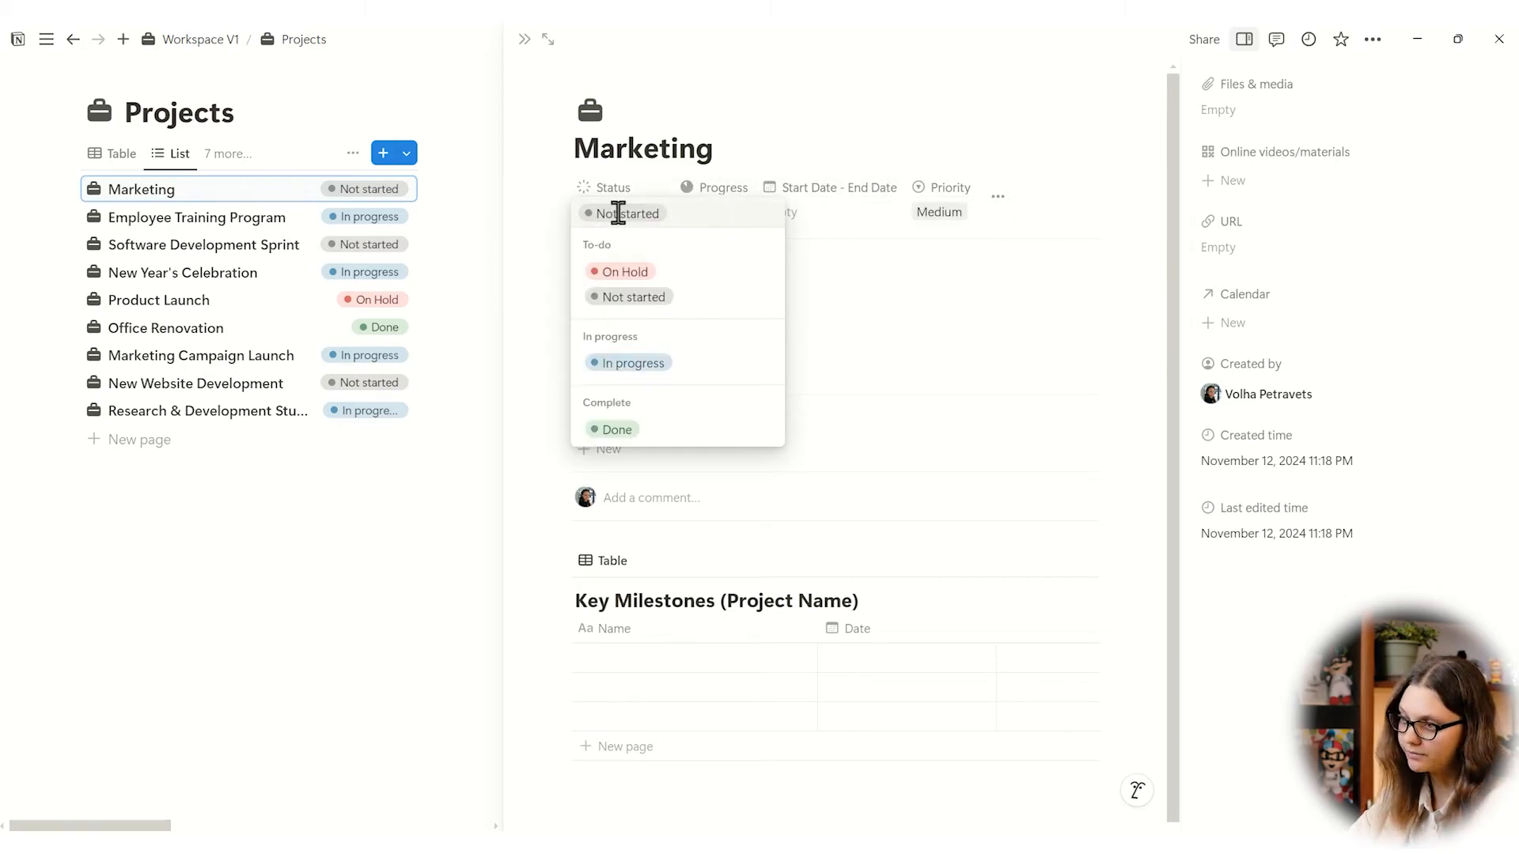
click(642, 296)
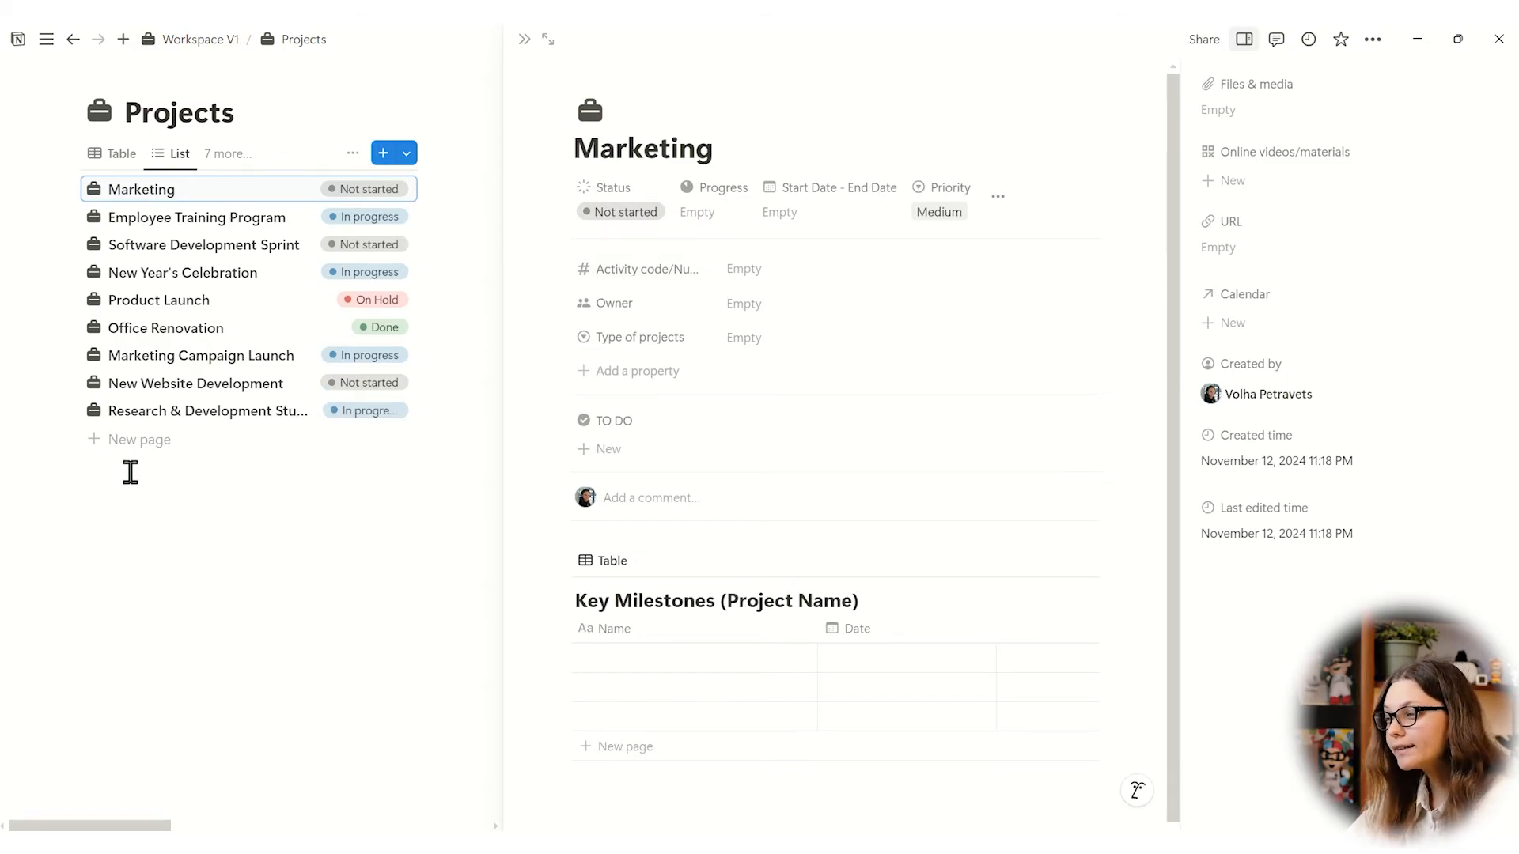
scroll(763, 135, down, 1)
scroll(762, 136, up, 1)
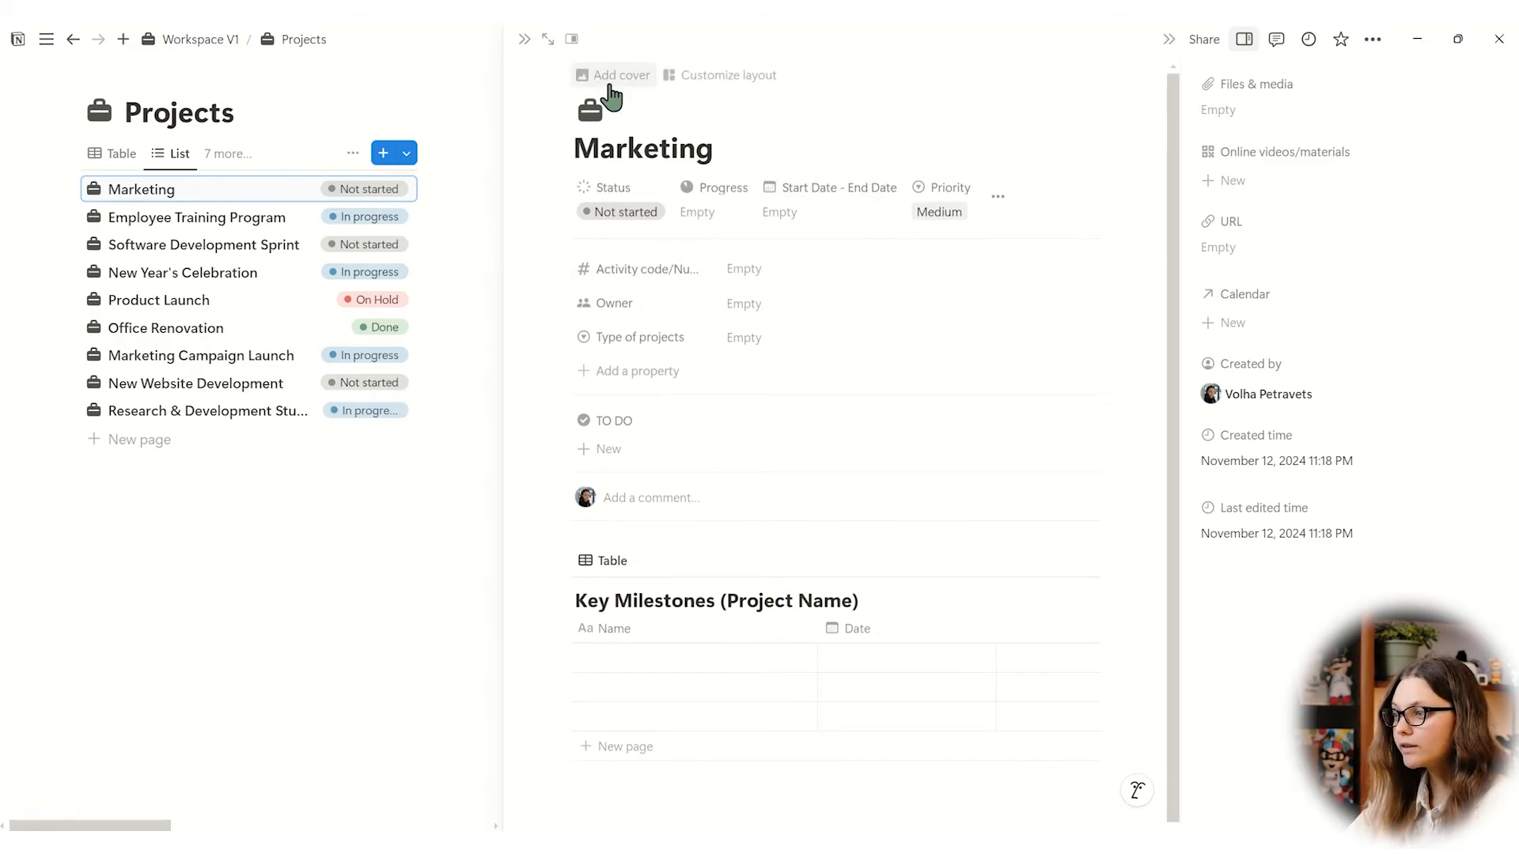
Add a cover to the Marketing project and change it to the dark blue-to-beige gradient from the Color & Gradient gallery
click(617, 77)
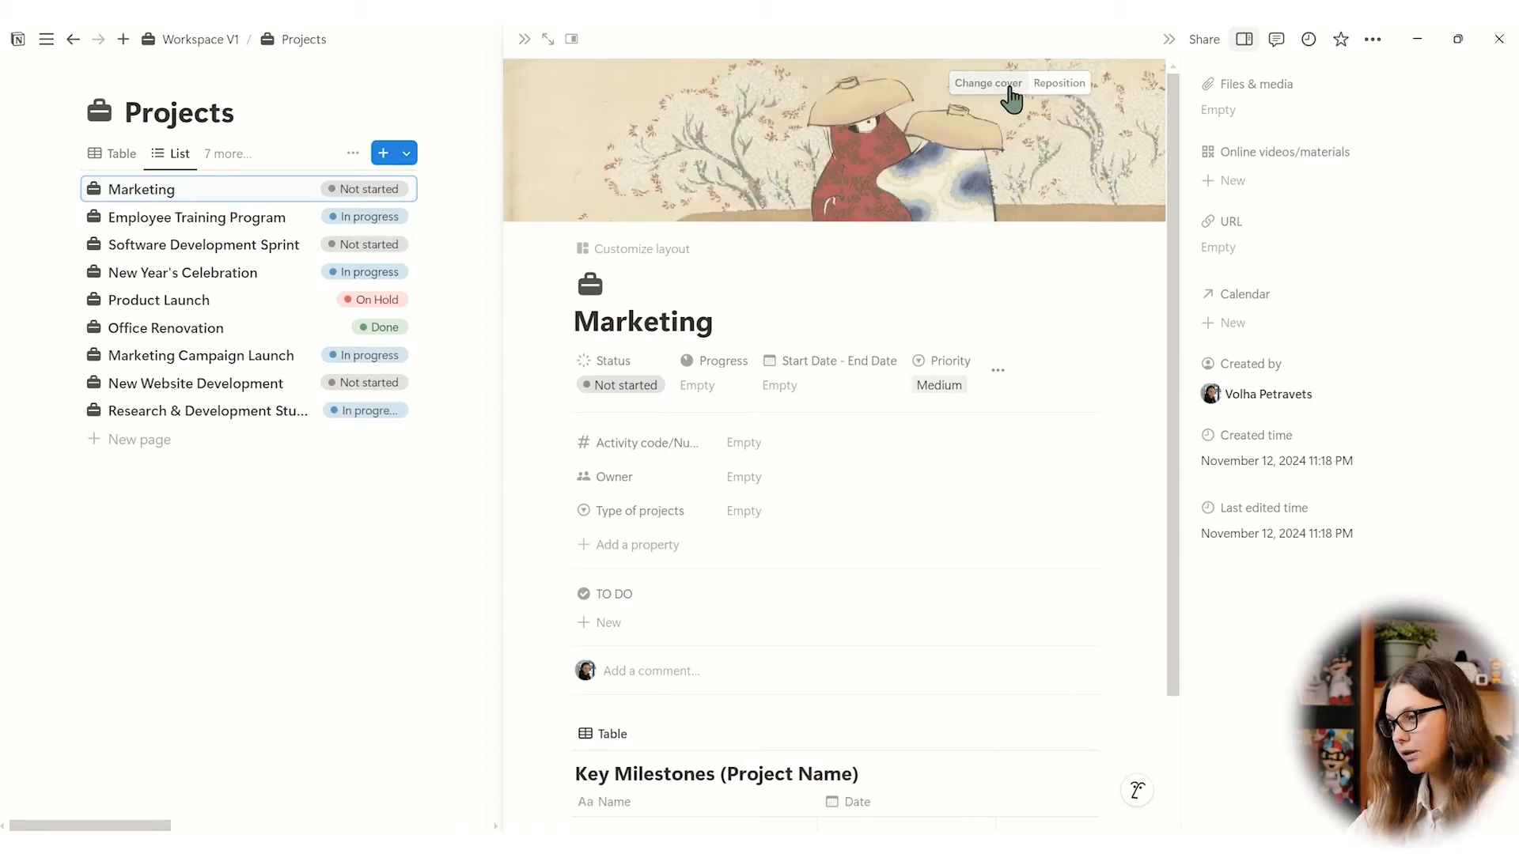
click(1010, 87)
click(834, 117)
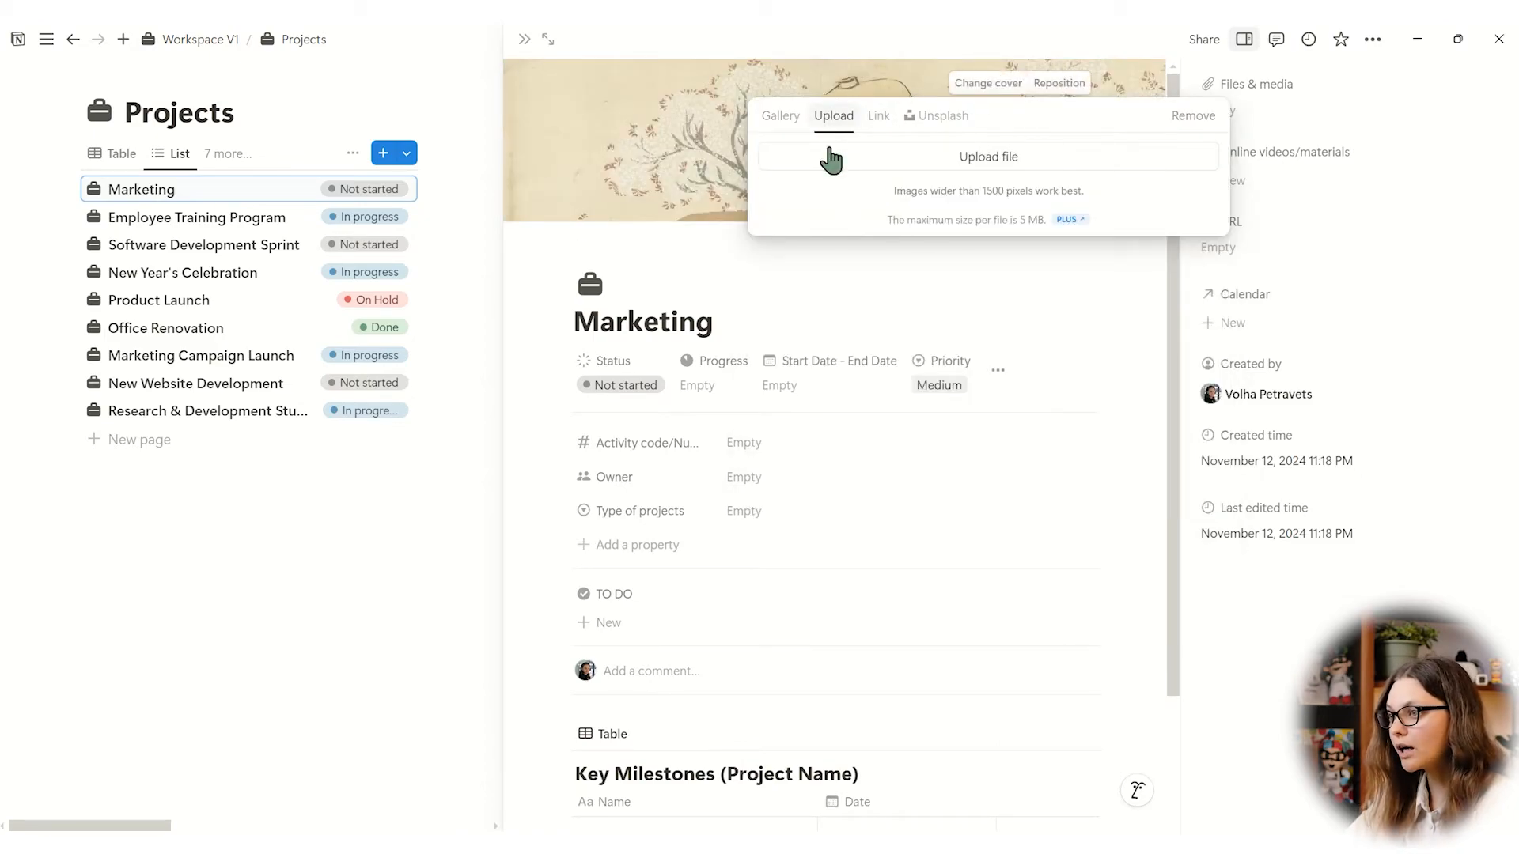
click(882, 123)
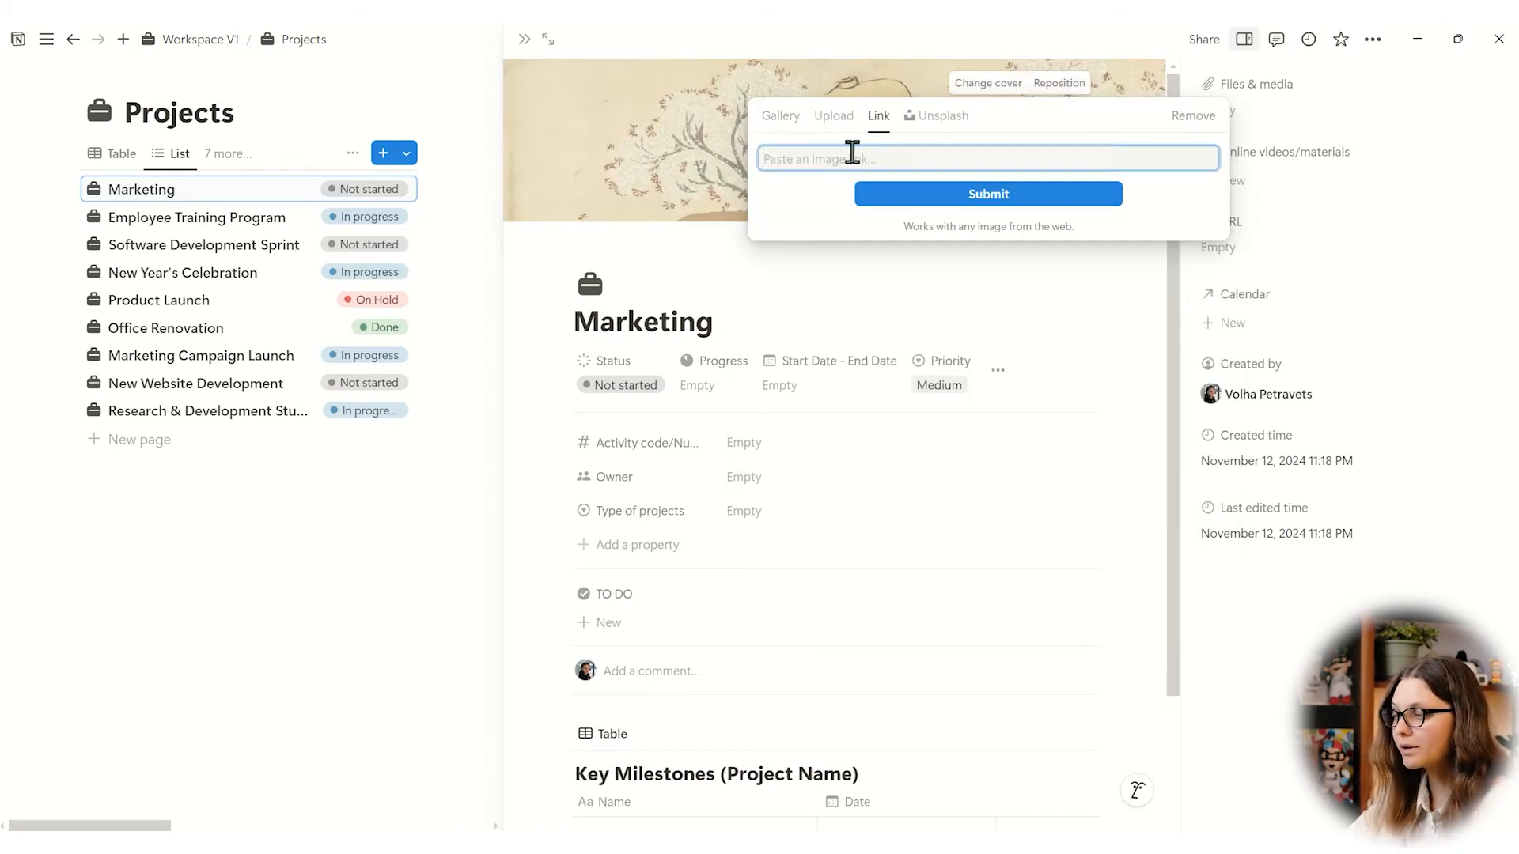
click(790, 123)
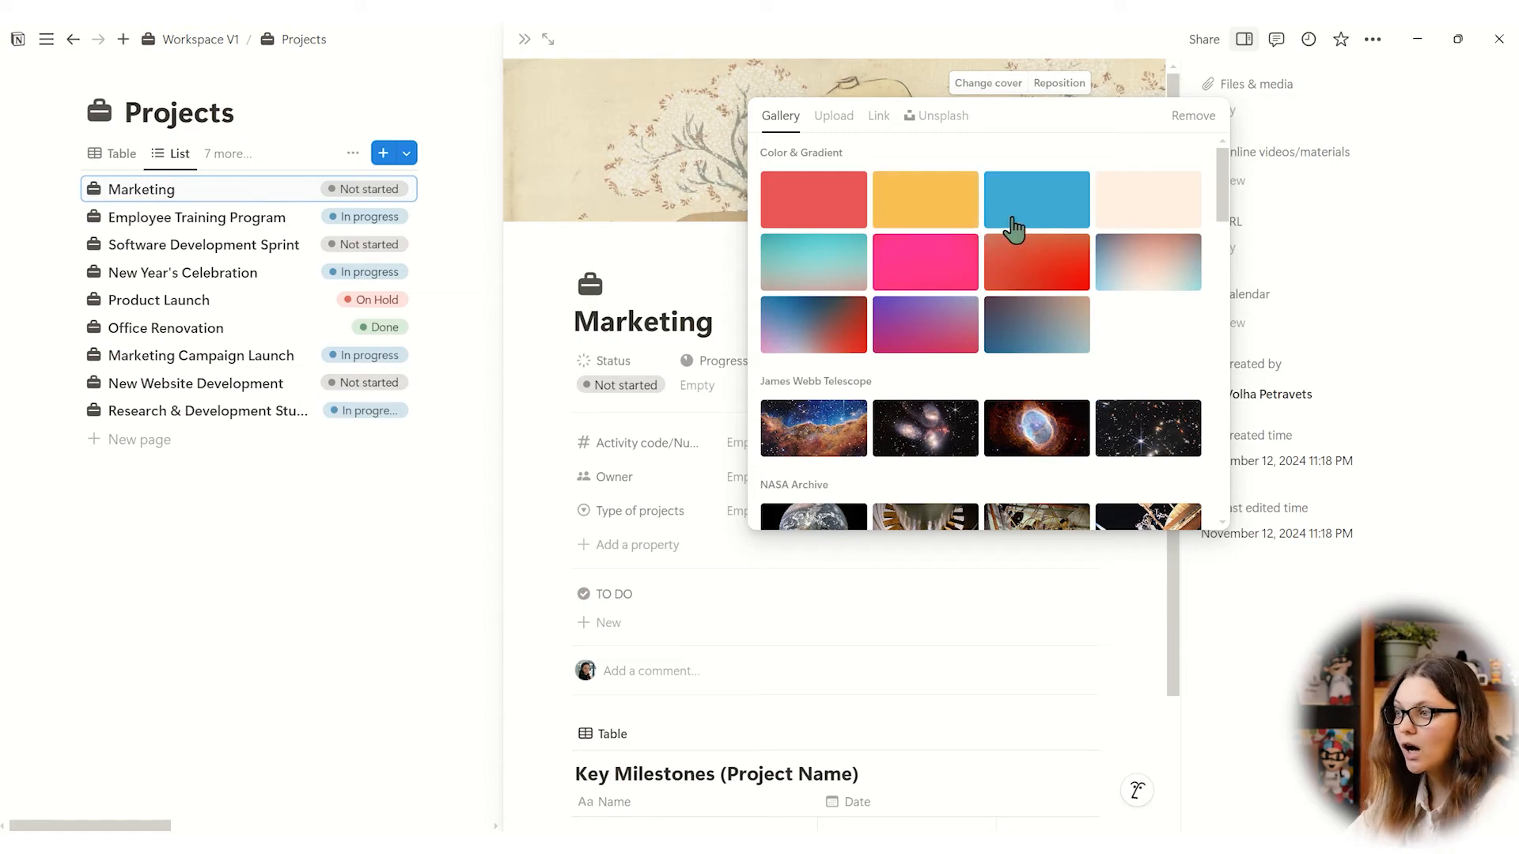
click(1030, 342)
click(677, 242)
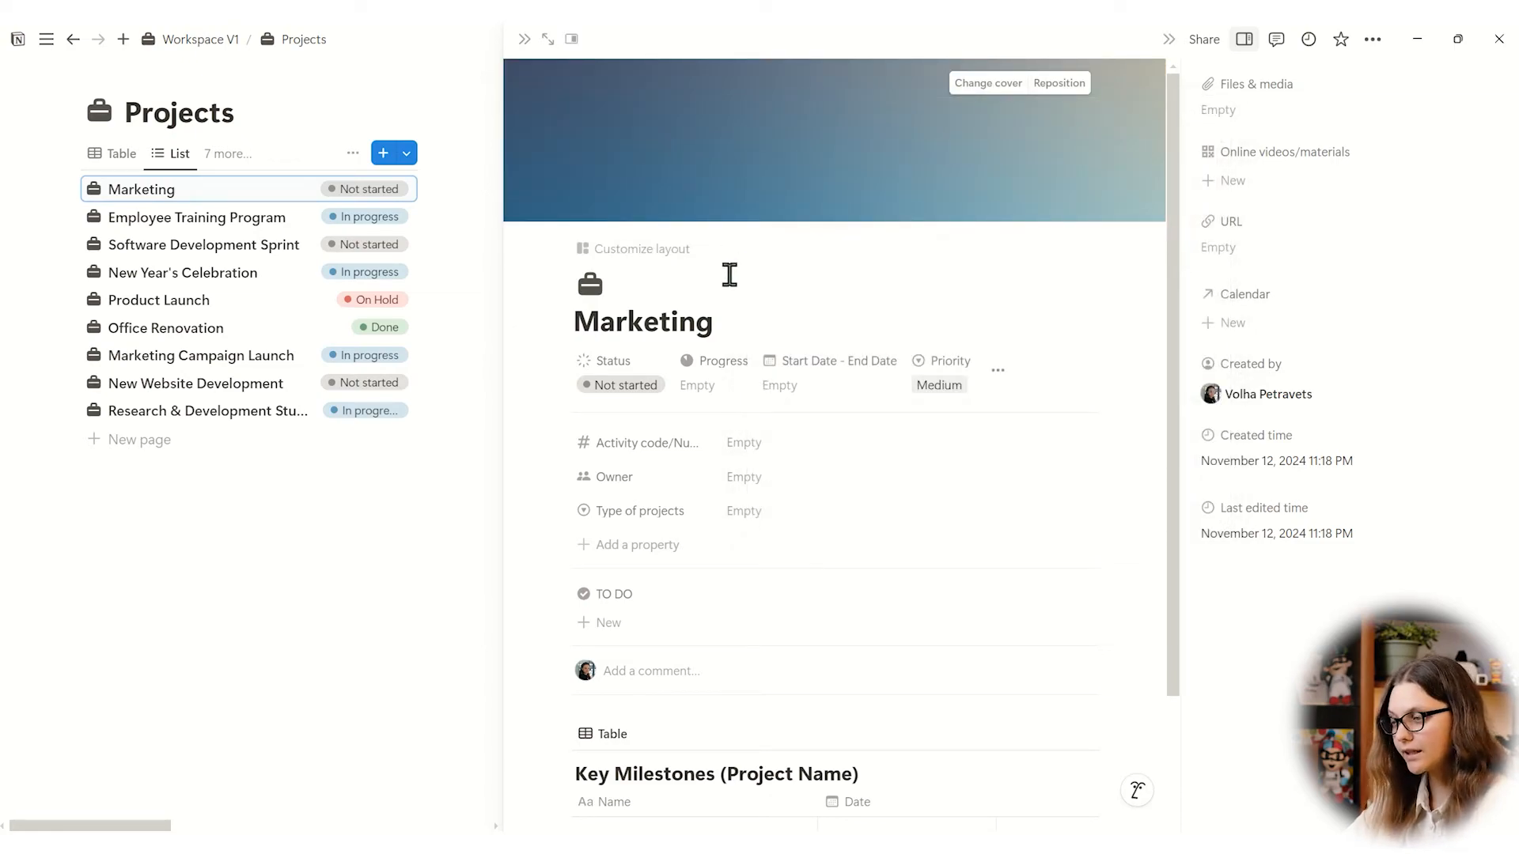
Set the Marketing project's Start Date - End Date range from November 12, 2024 to December 3, 2024
click(803, 387)
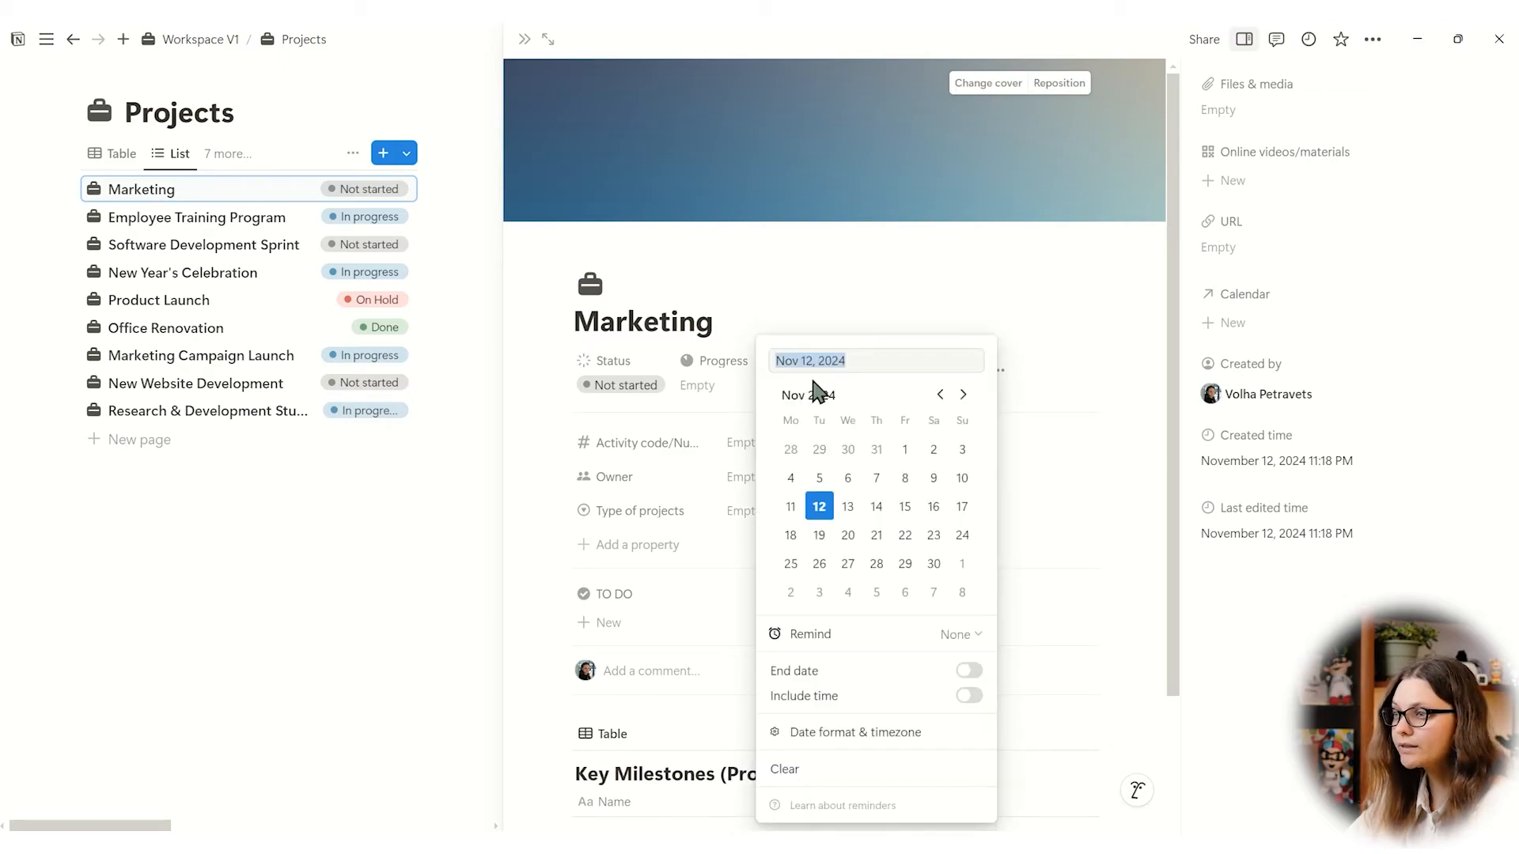
click(966, 671)
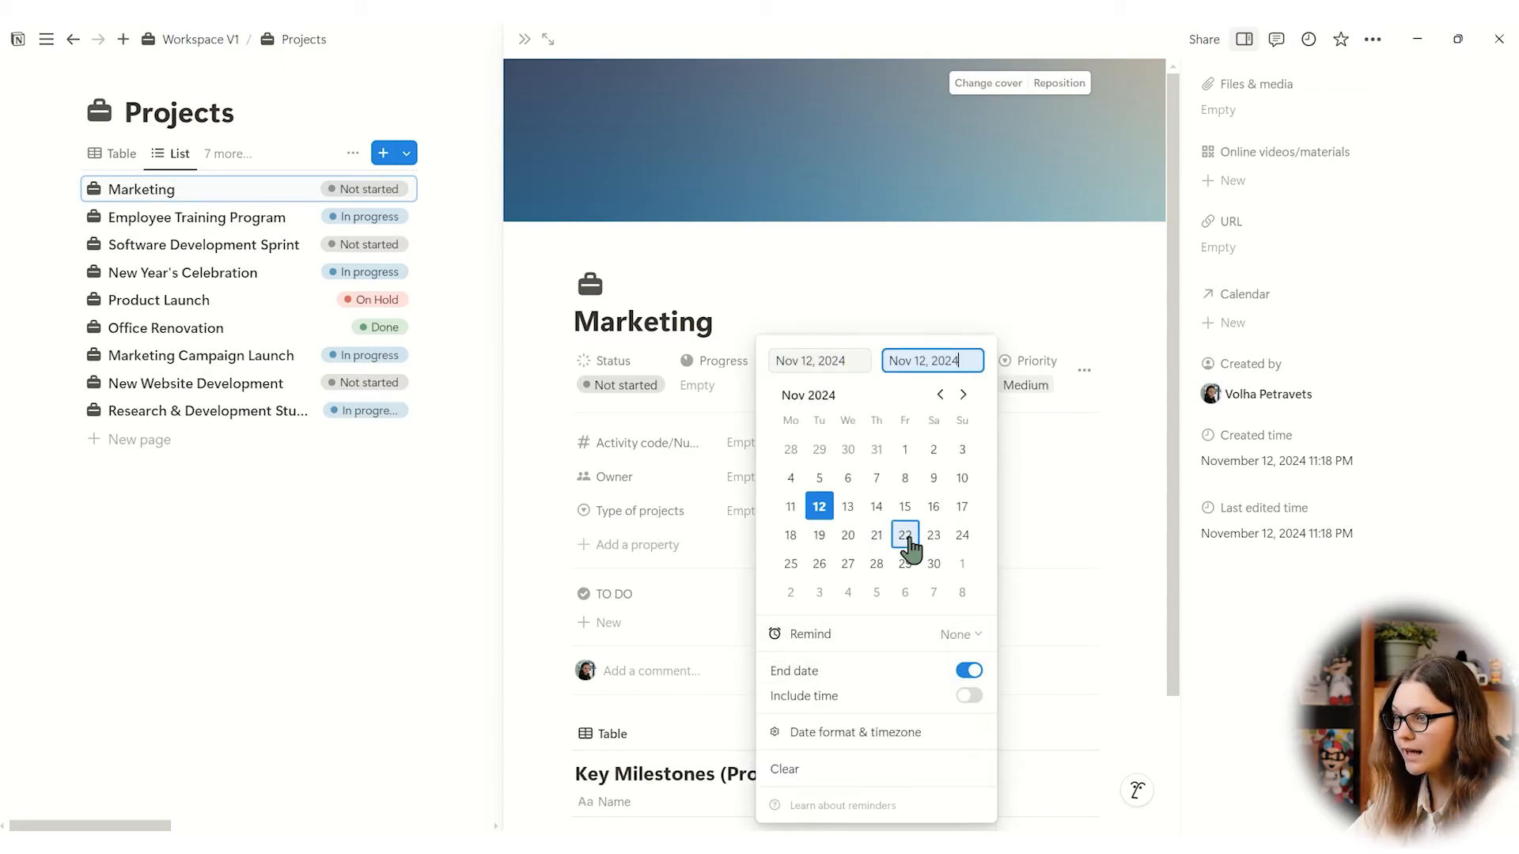
click(819, 593)
click(1109, 500)
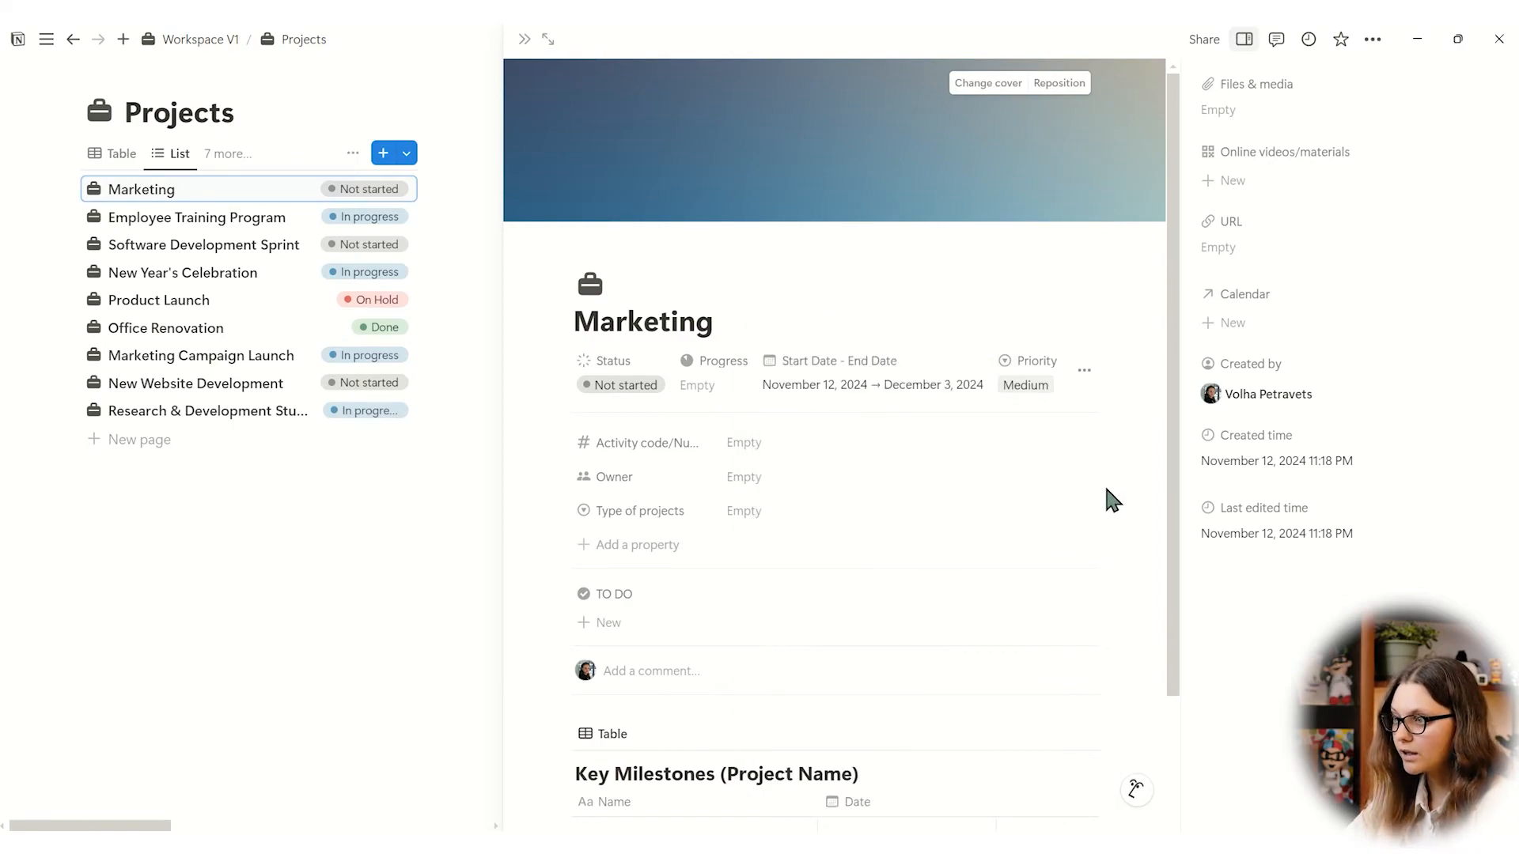
Assign yourself as the Marketing project's owner and enter P10 as its activity code
click(742, 477)
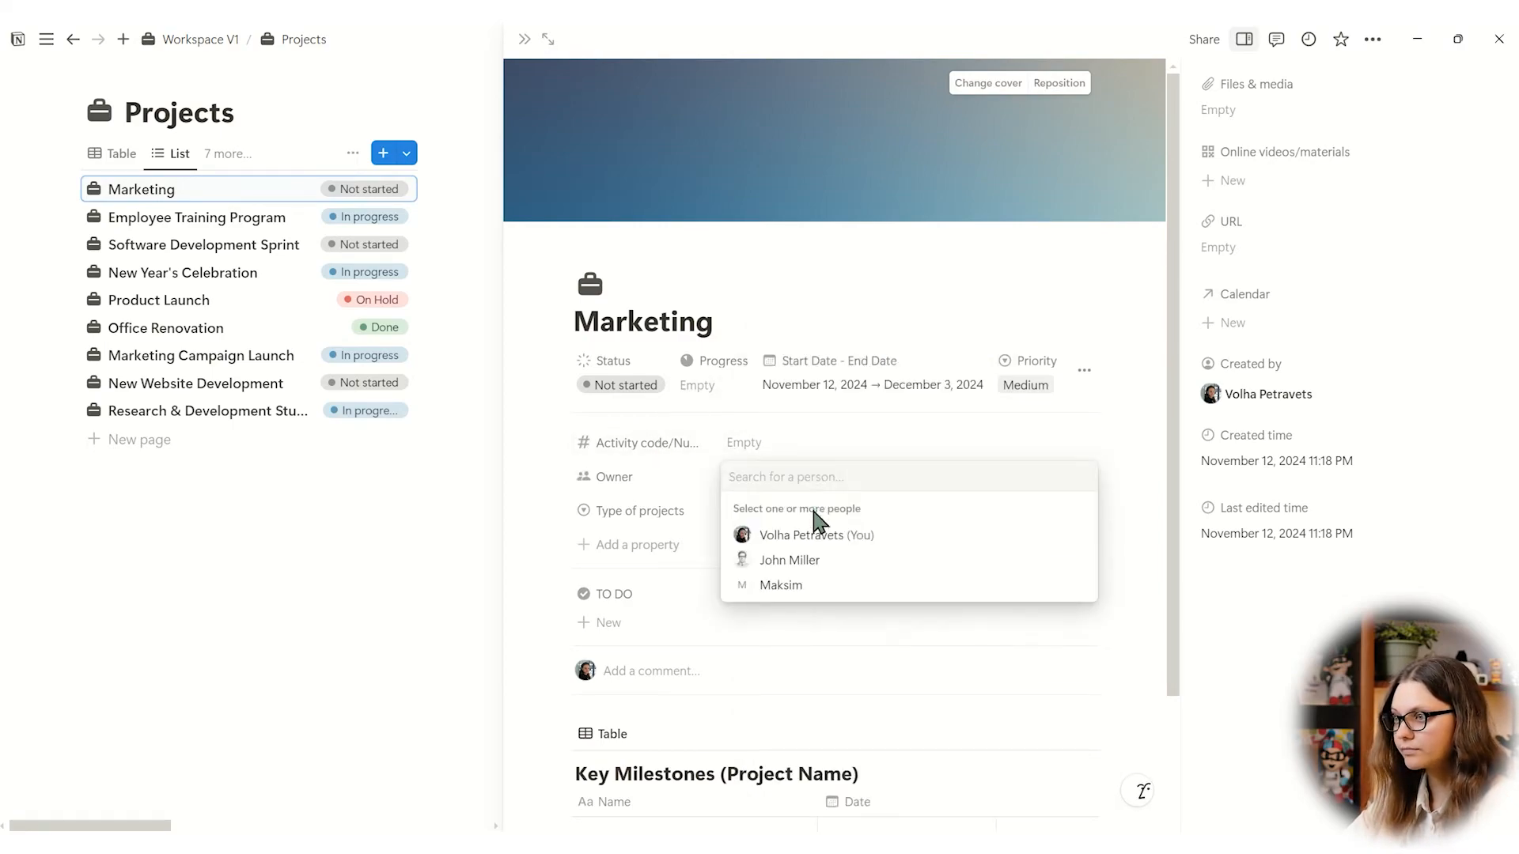
click(811, 532)
click(1015, 448)
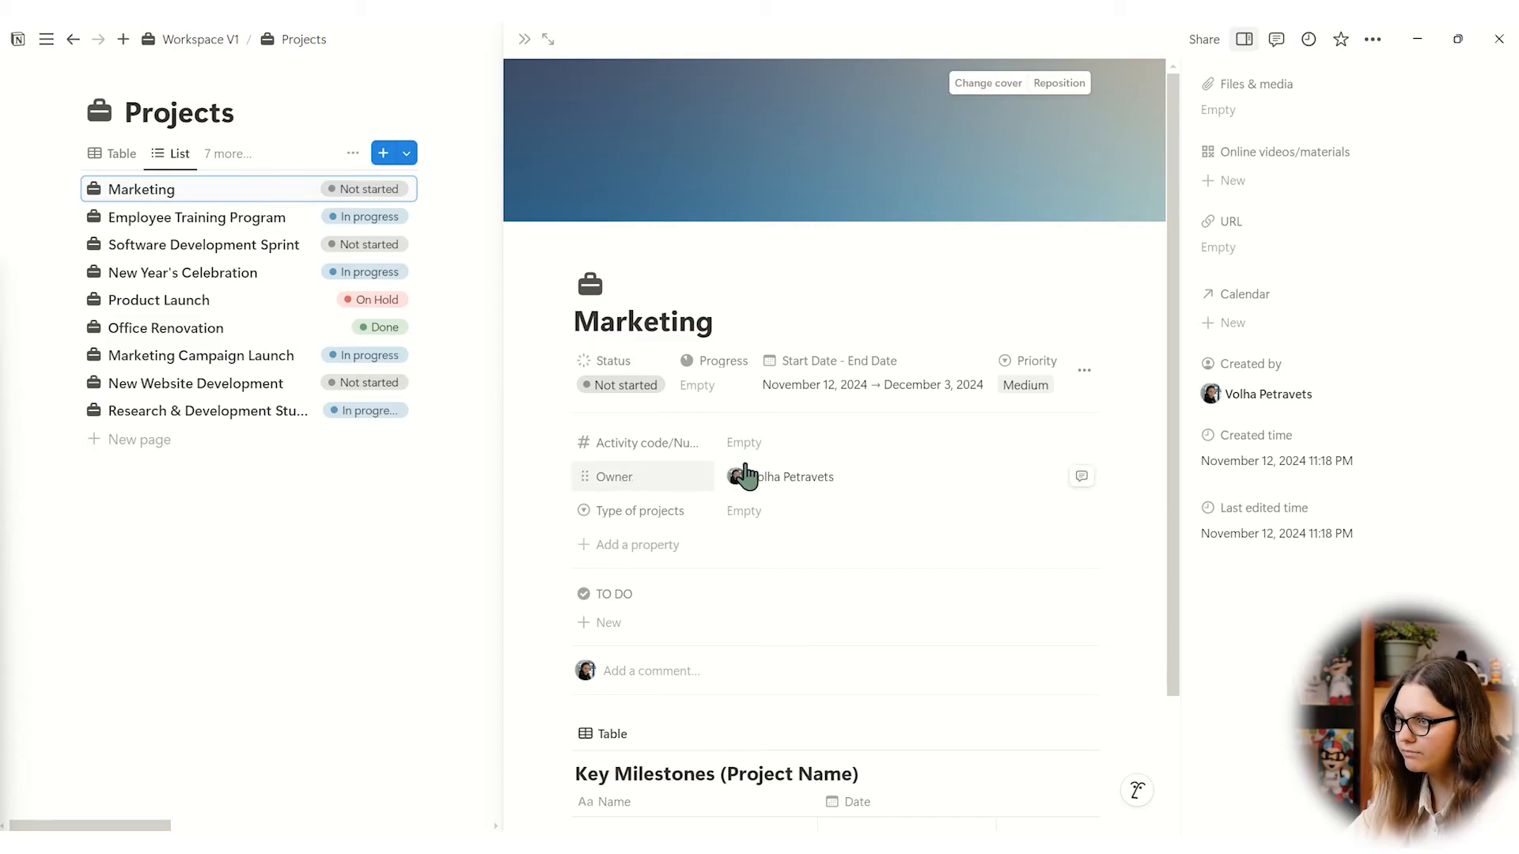
click(795, 446)
text(P10)
key(Return)
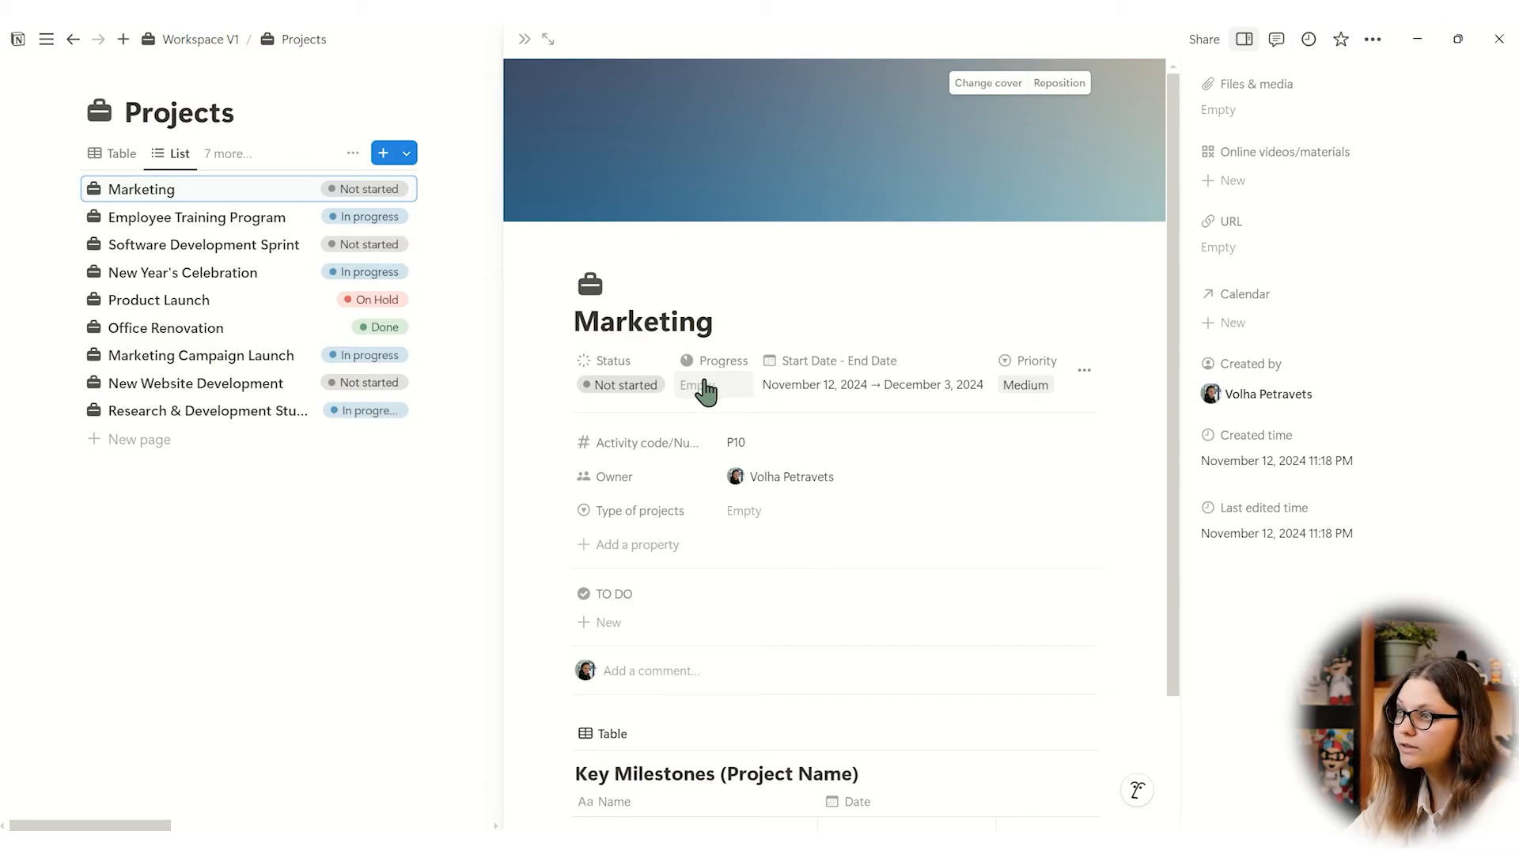
Look at the Marketing Campaign Launch project's progress and to-do list as an example, and return to the Marketing project
click(158, 356)
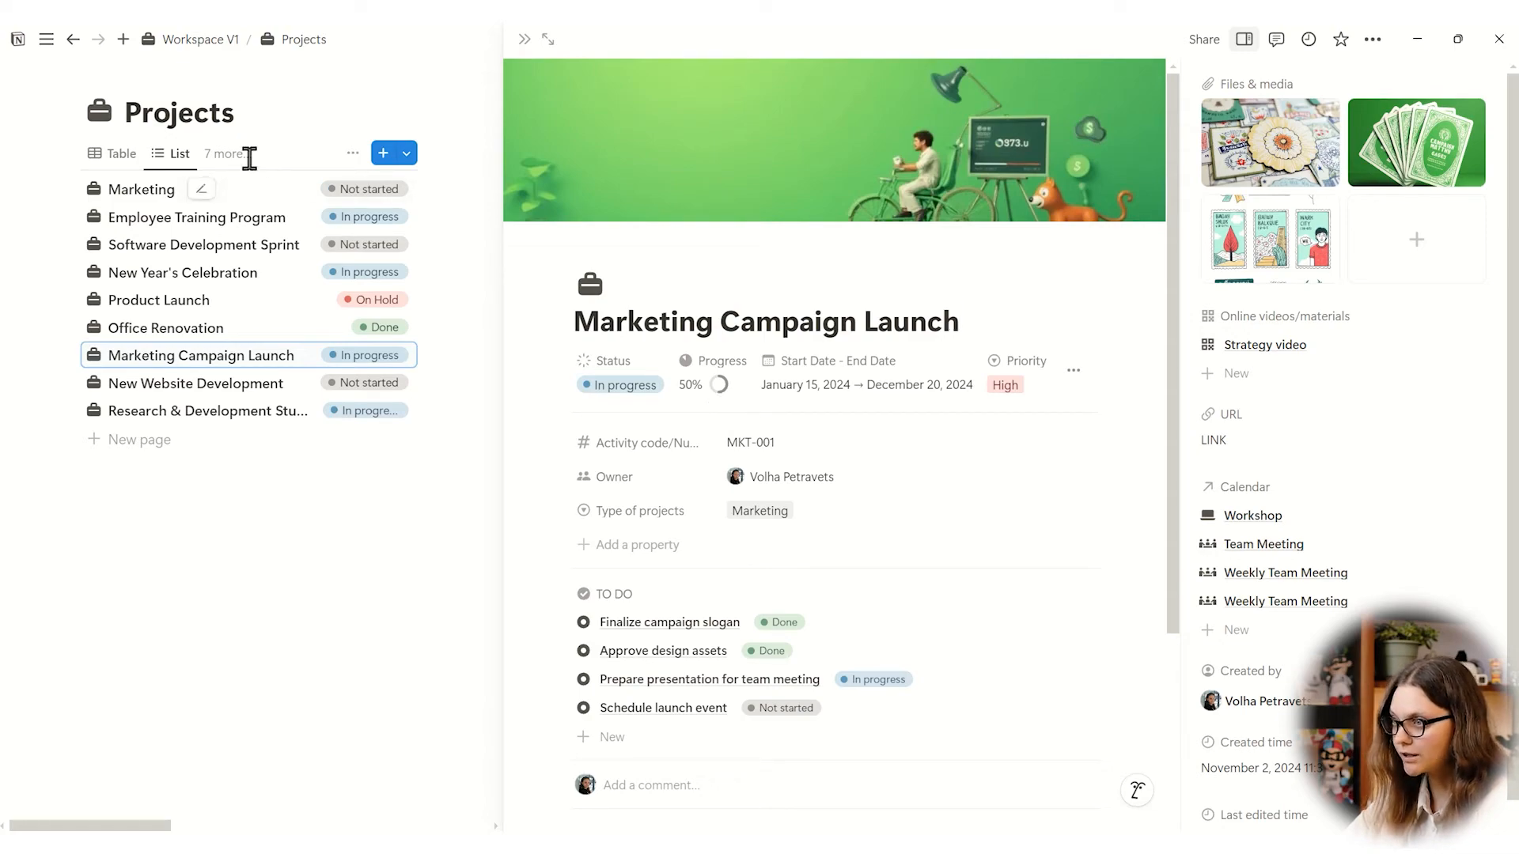
click(130, 191)
click(748, 332)
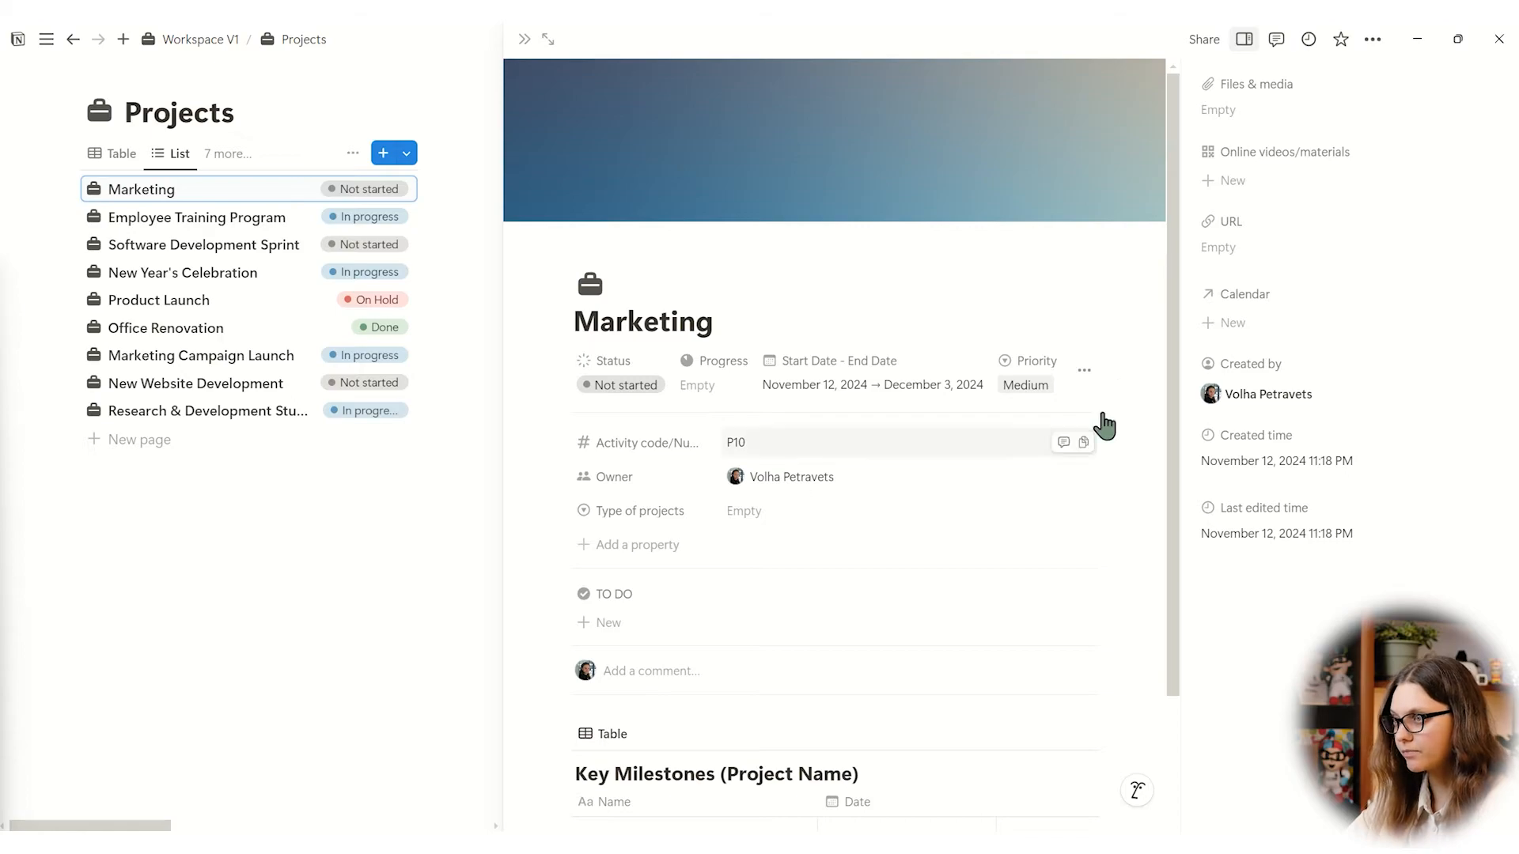
Set the Marketing project's type to Marketing and view the property visibility options of its Online videos/materials relation
click(776, 519)
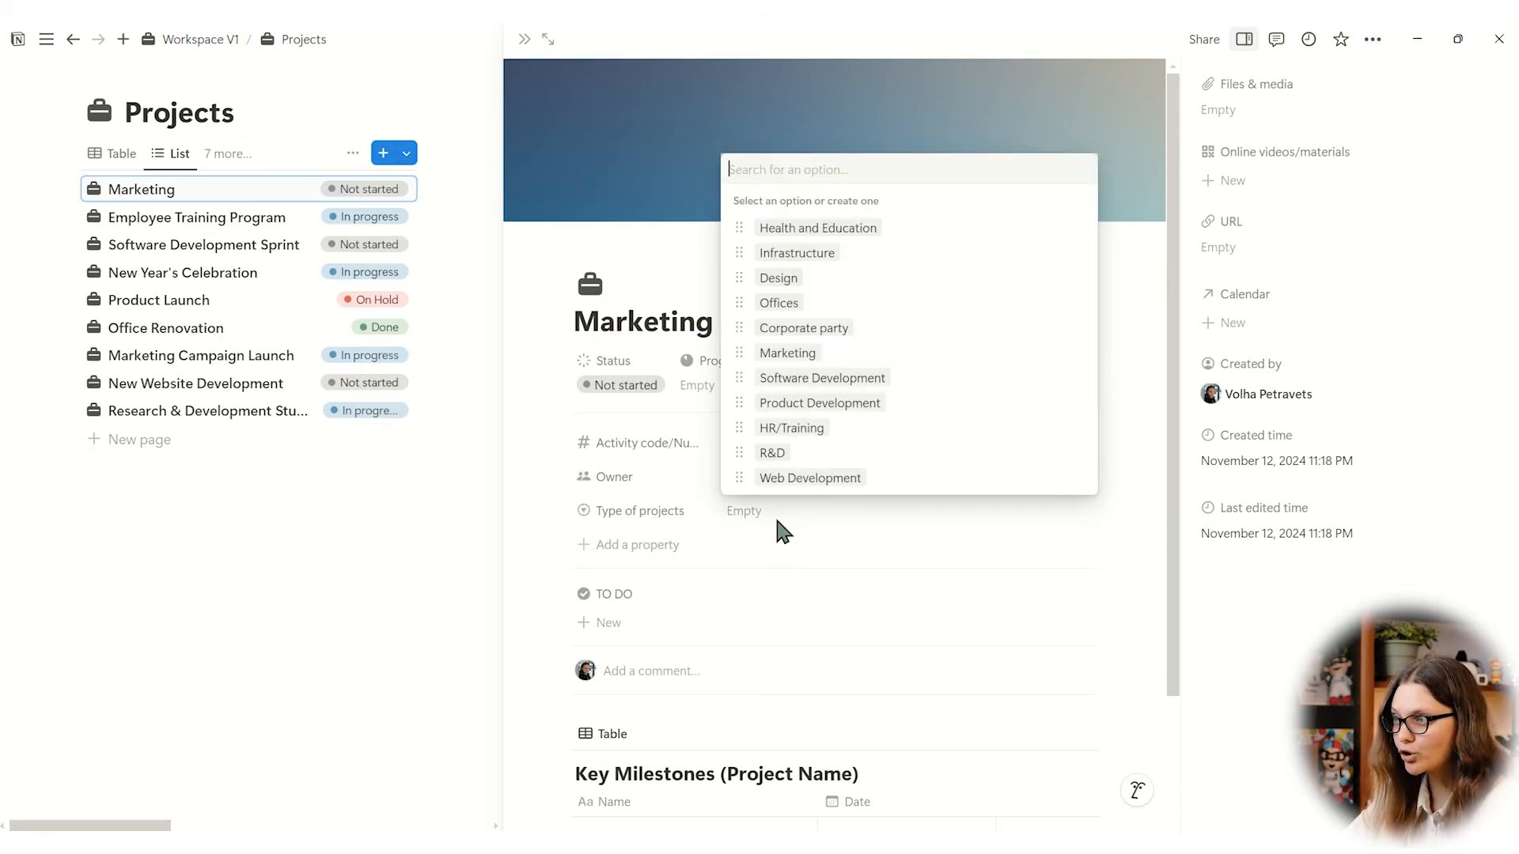
click(821, 353)
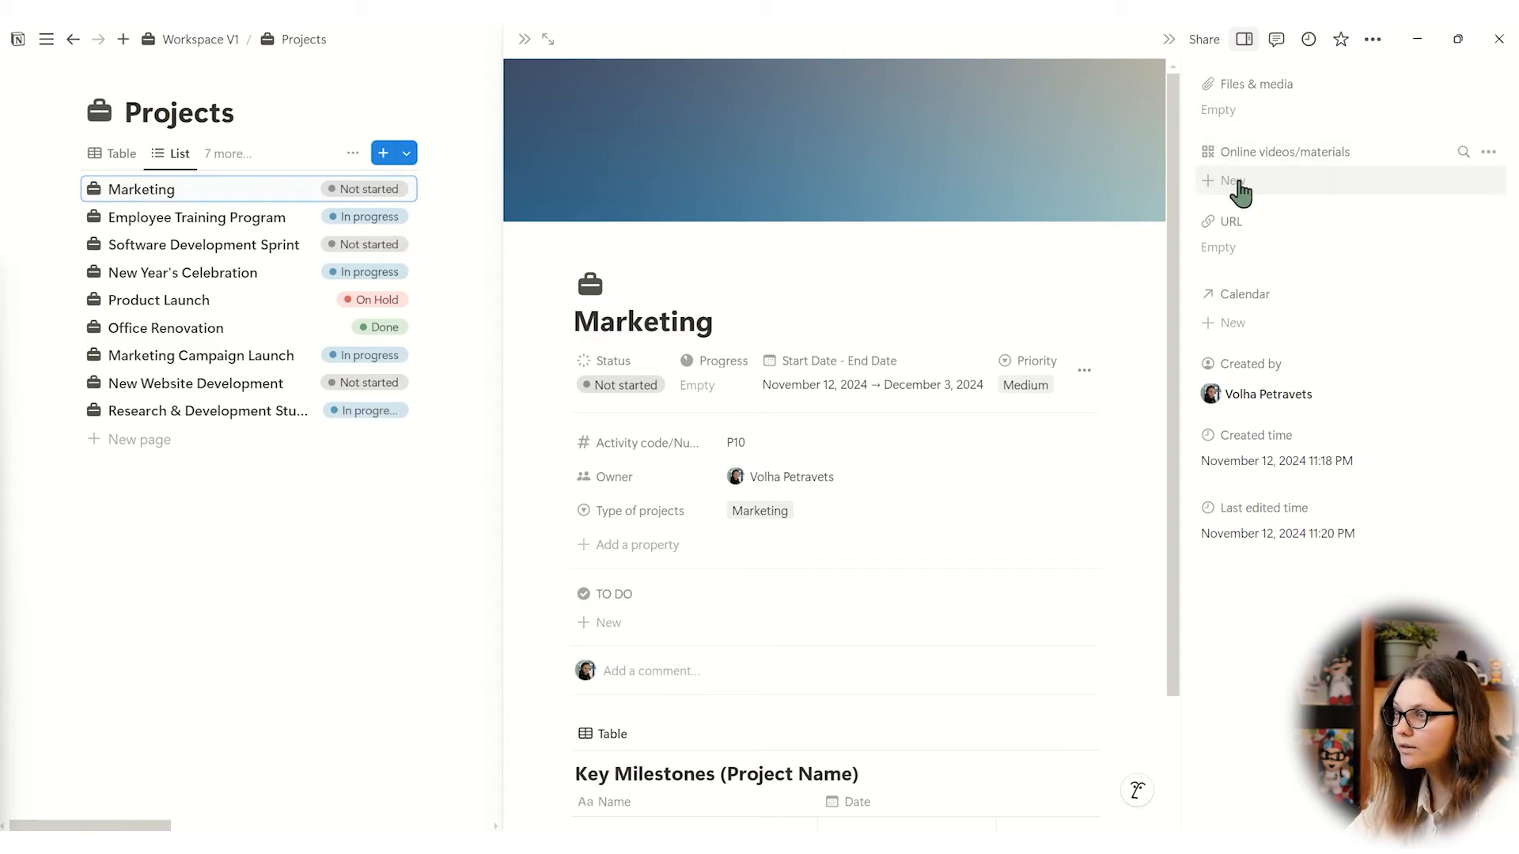
click(1490, 153)
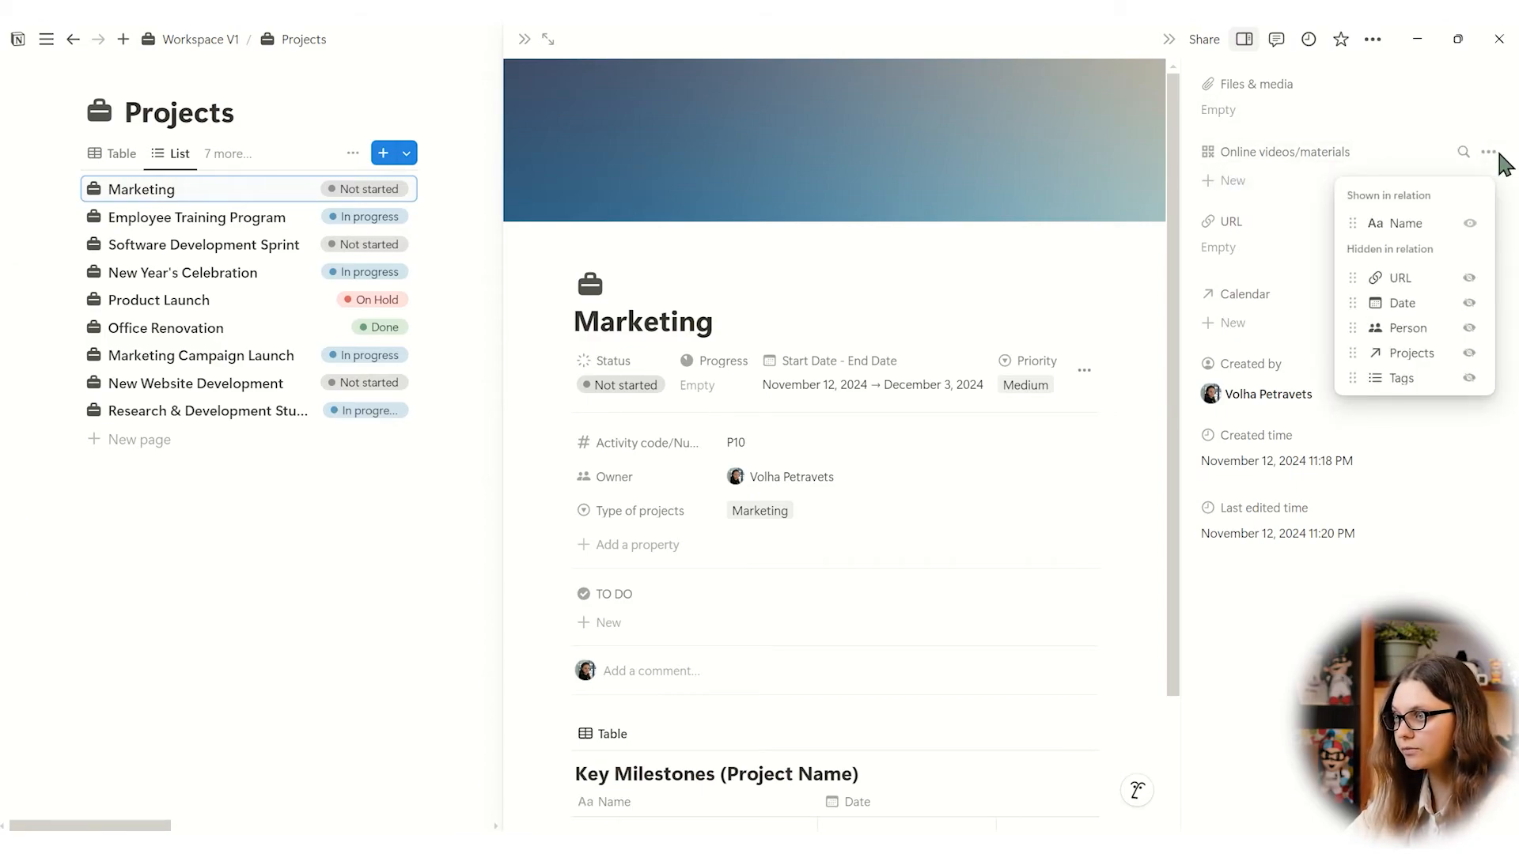
click(937, 454)
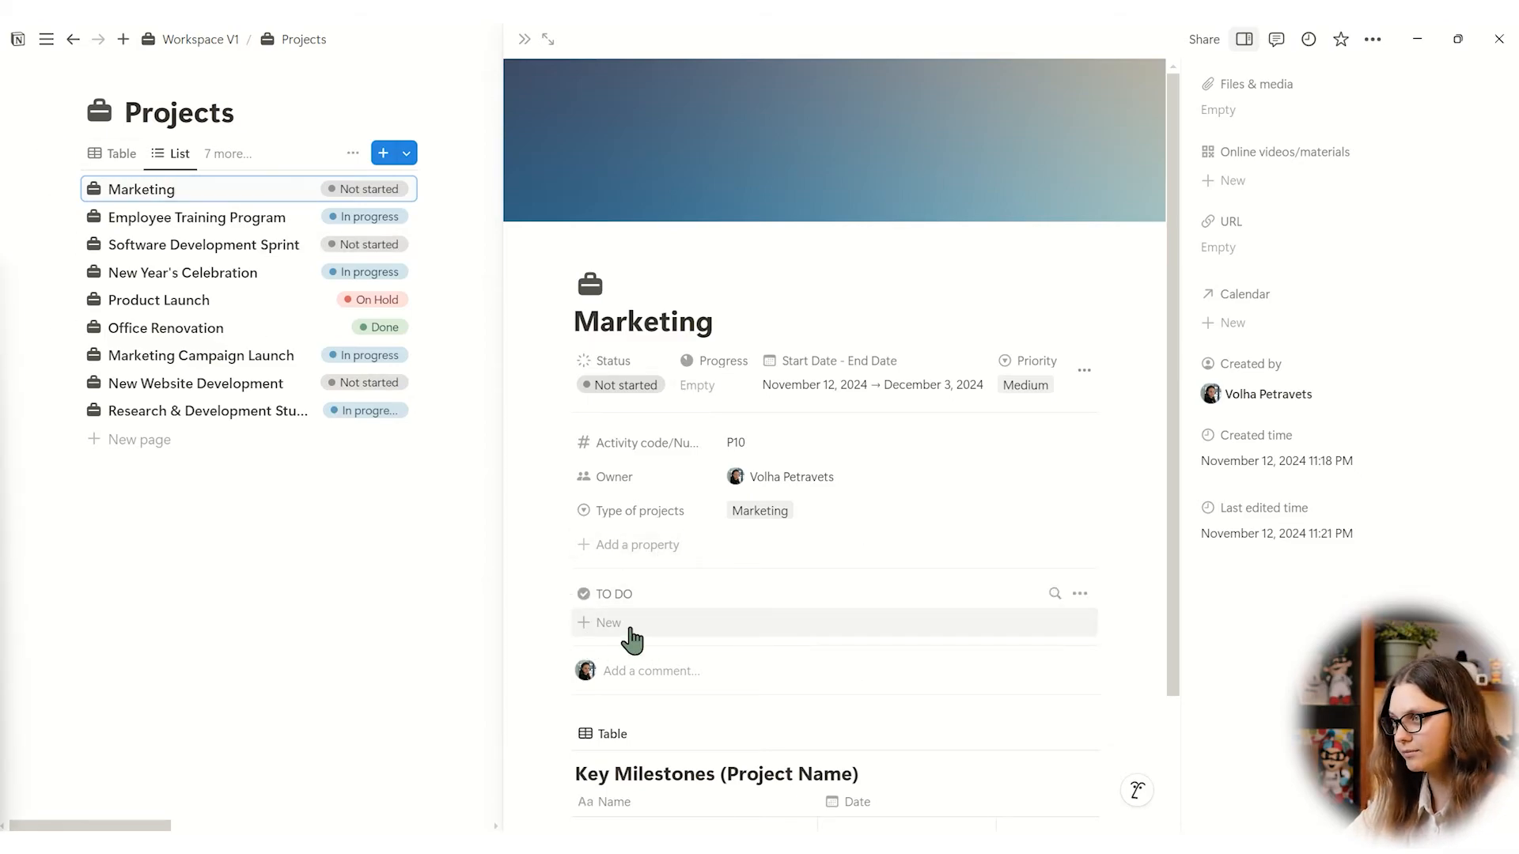
Add the to-dos Research competitors, Create mood board and Design logo concepts to the Marketing project
click(583, 628)
text(Research competitors)
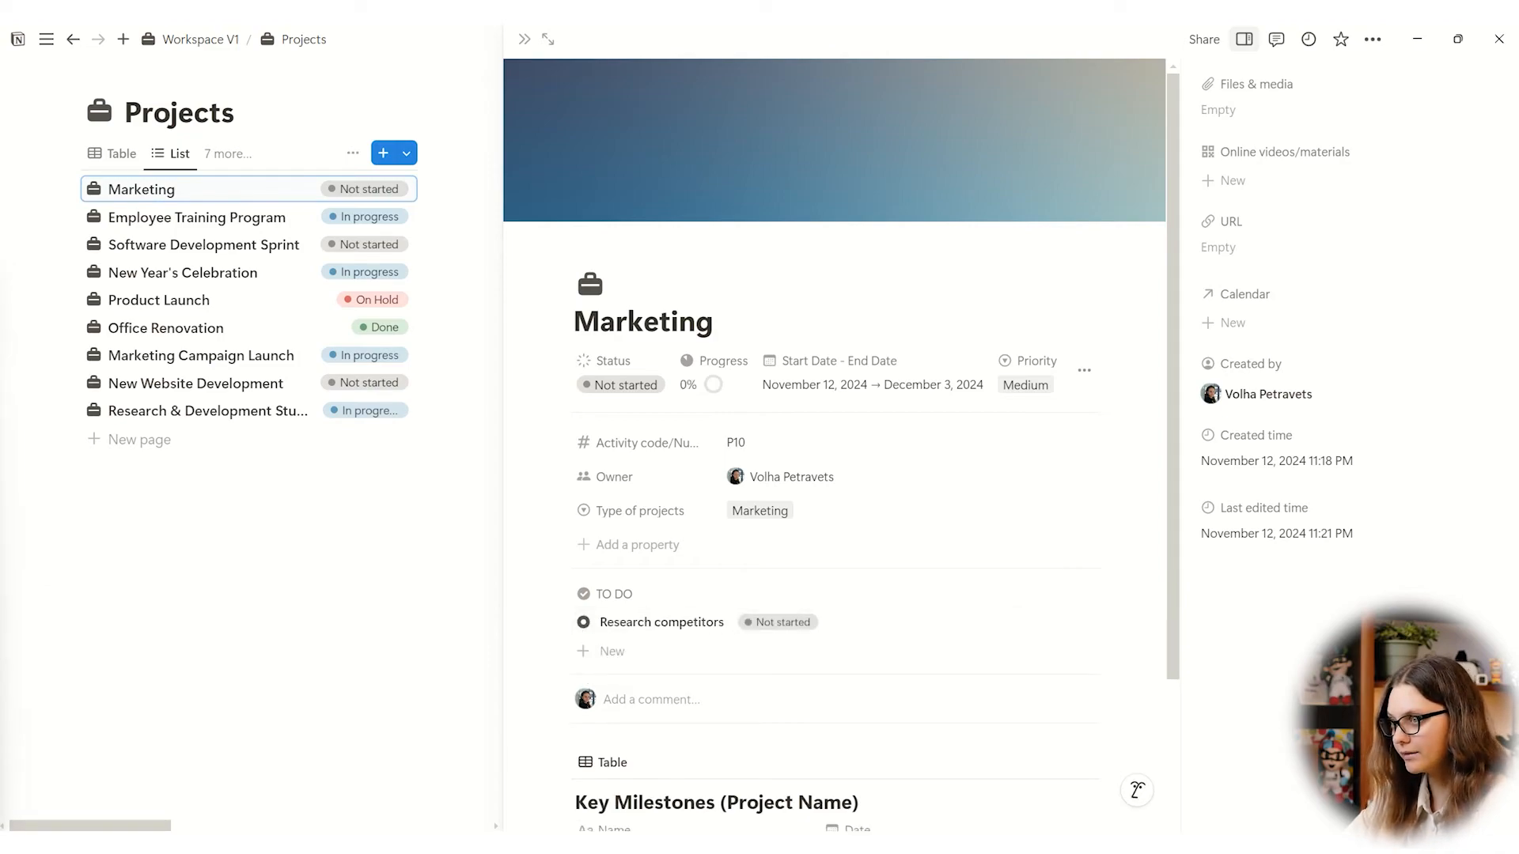
click(665, 651)
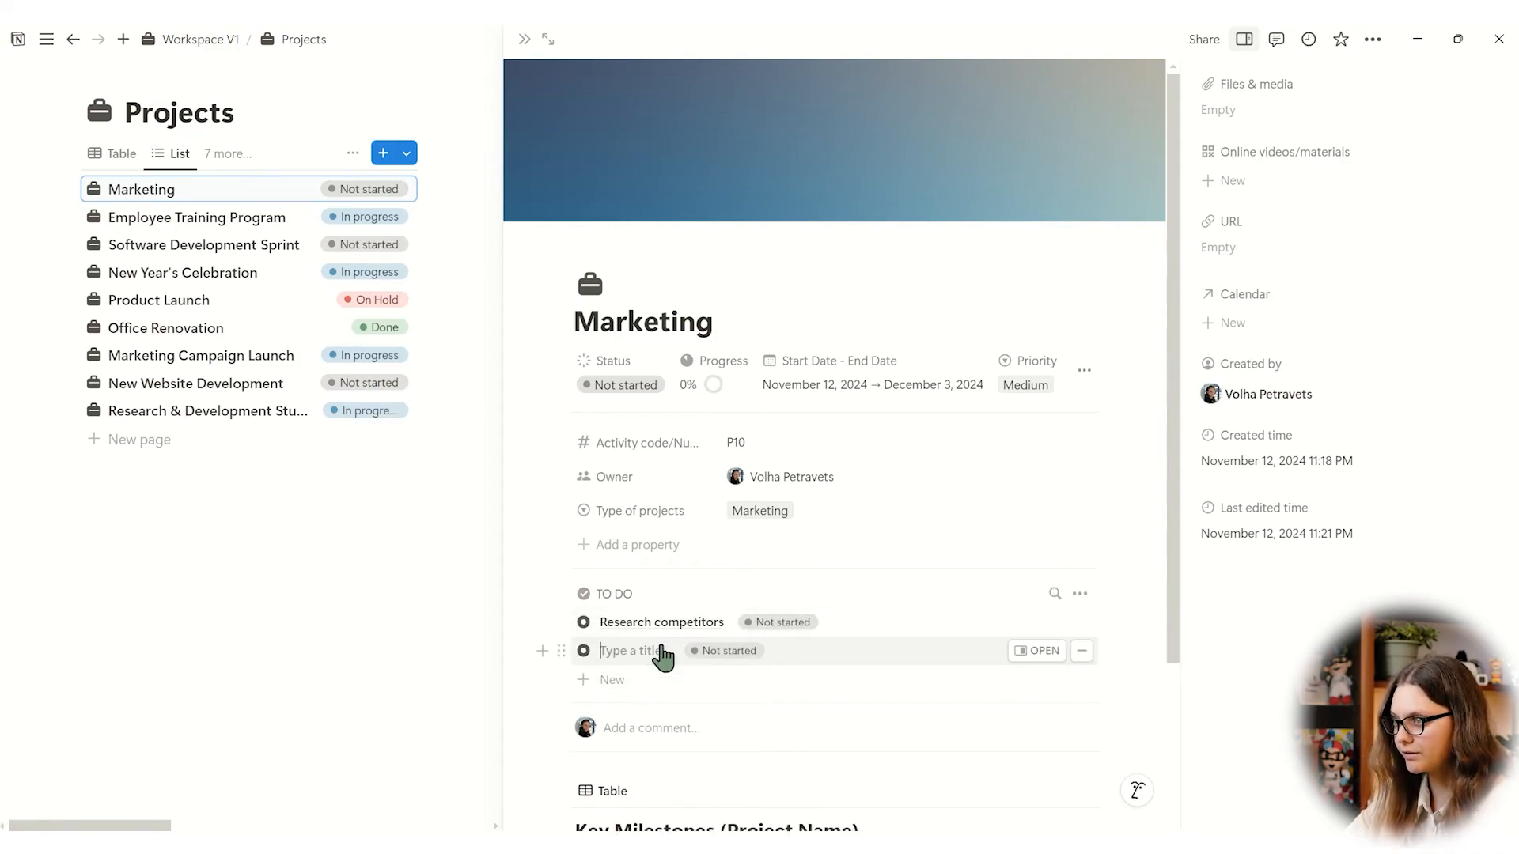
text(Create mood board)
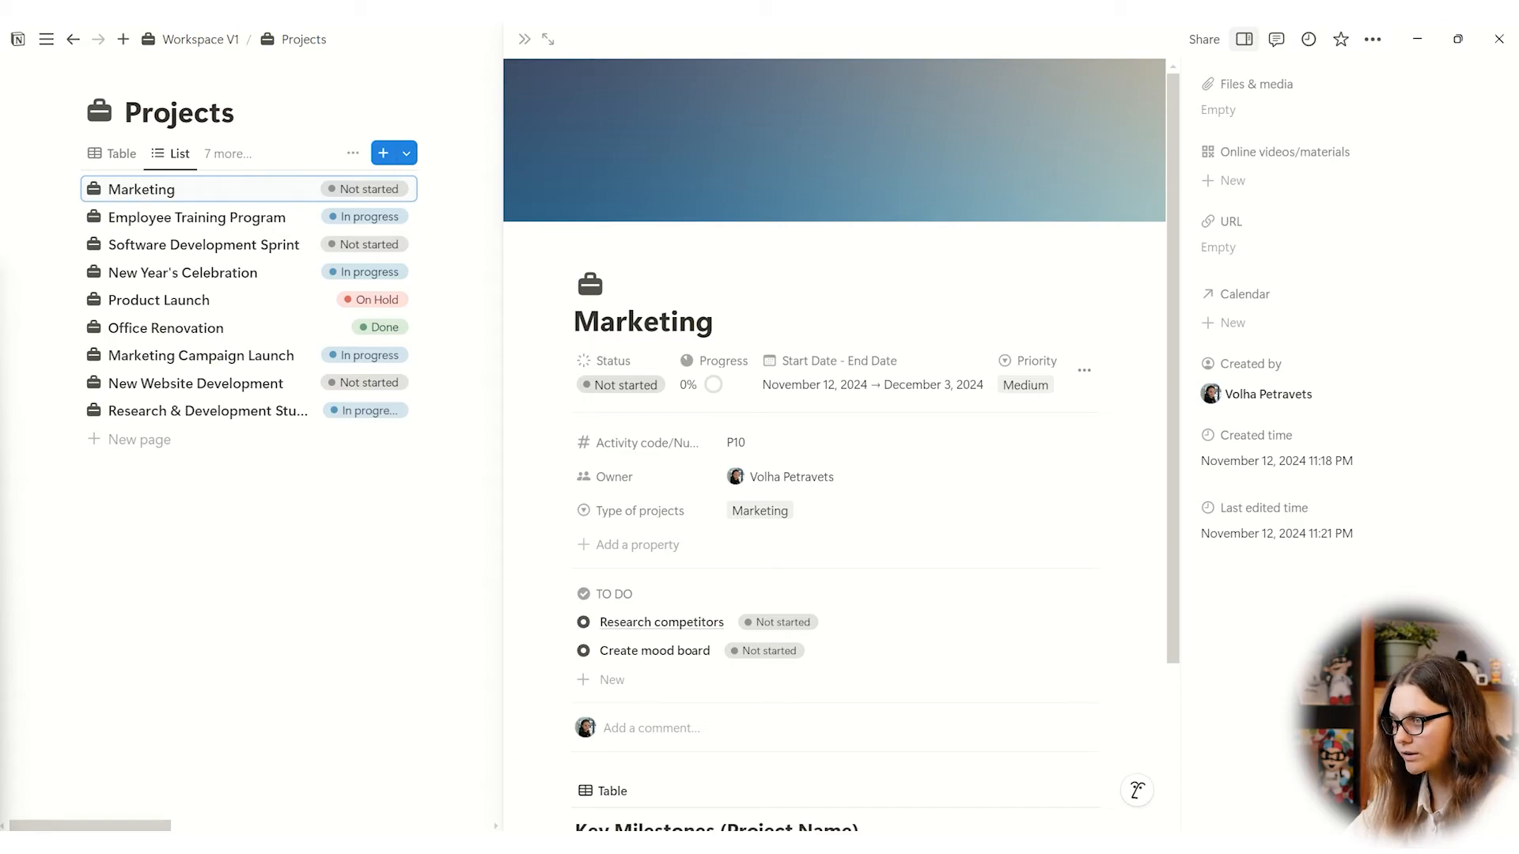
click(708, 680)
text(Design logo concepts)
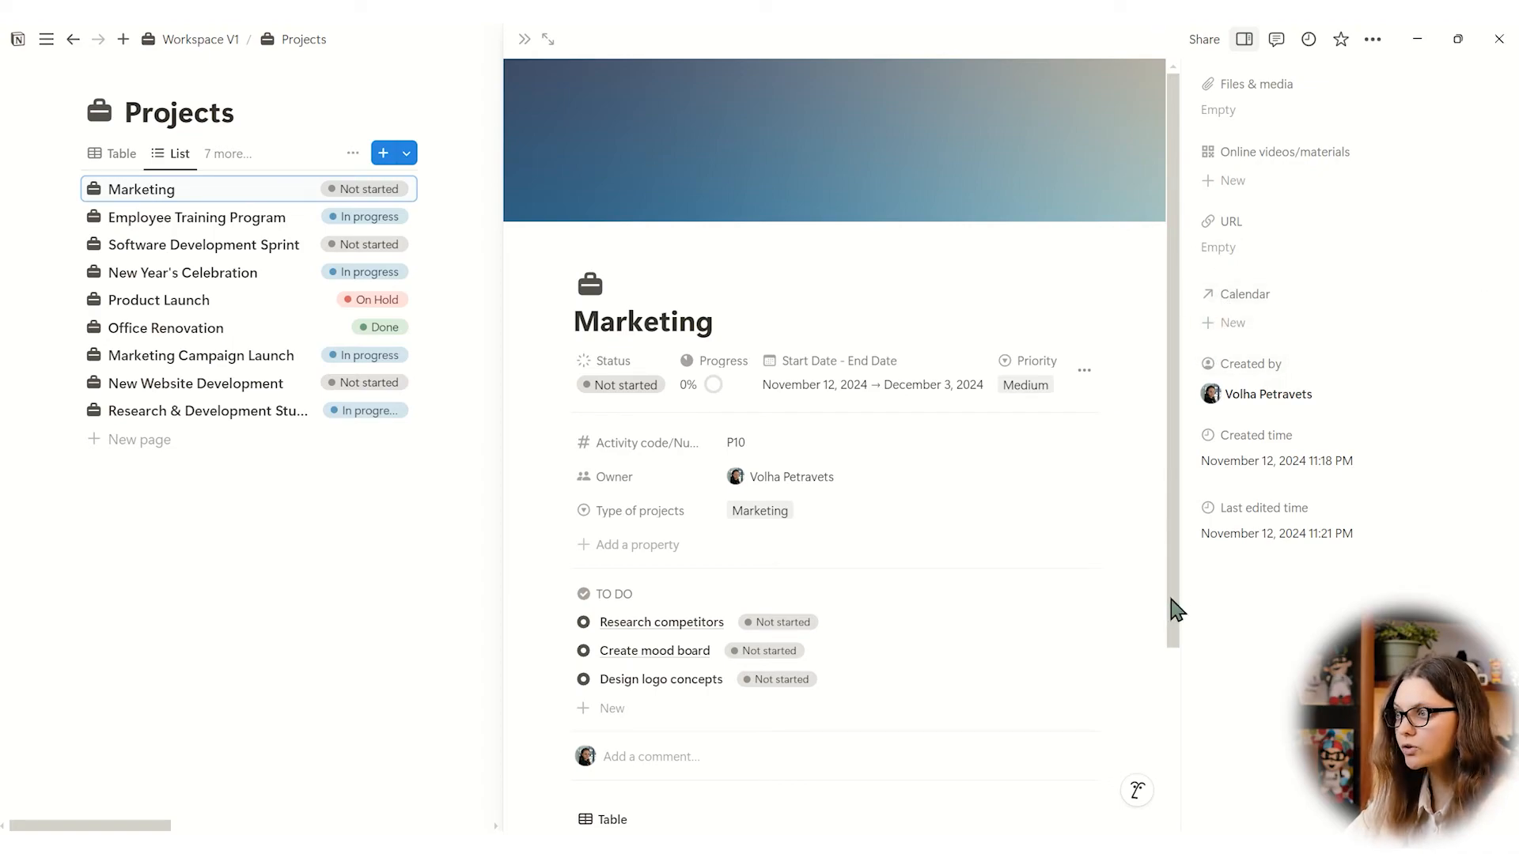
Close the Marketing project and open the workspace's Online videos/materials page to view its table
drag(1174, 454, 1177, 414)
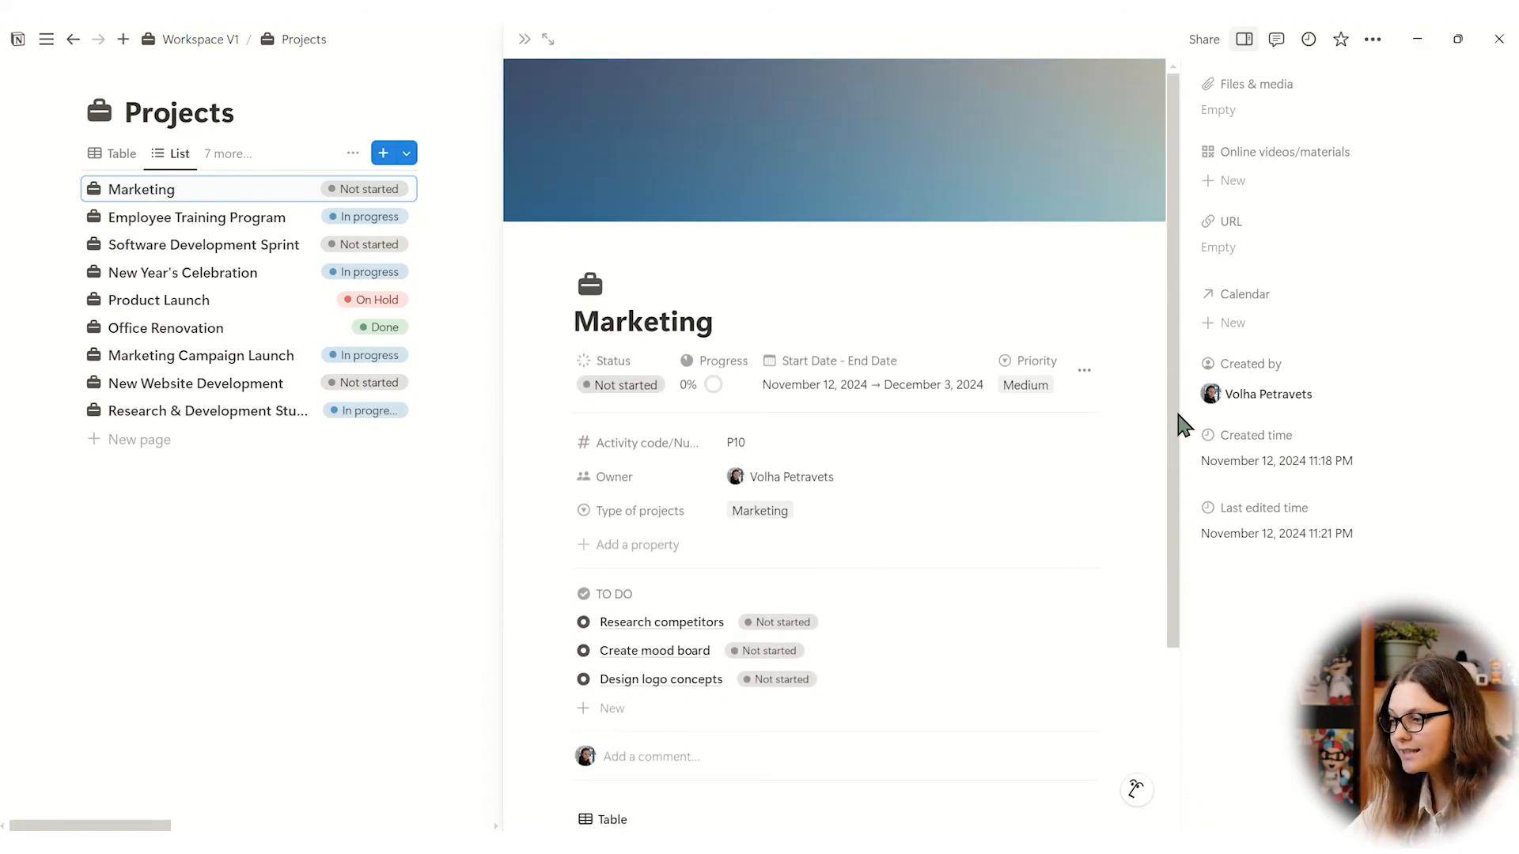
click(524, 39)
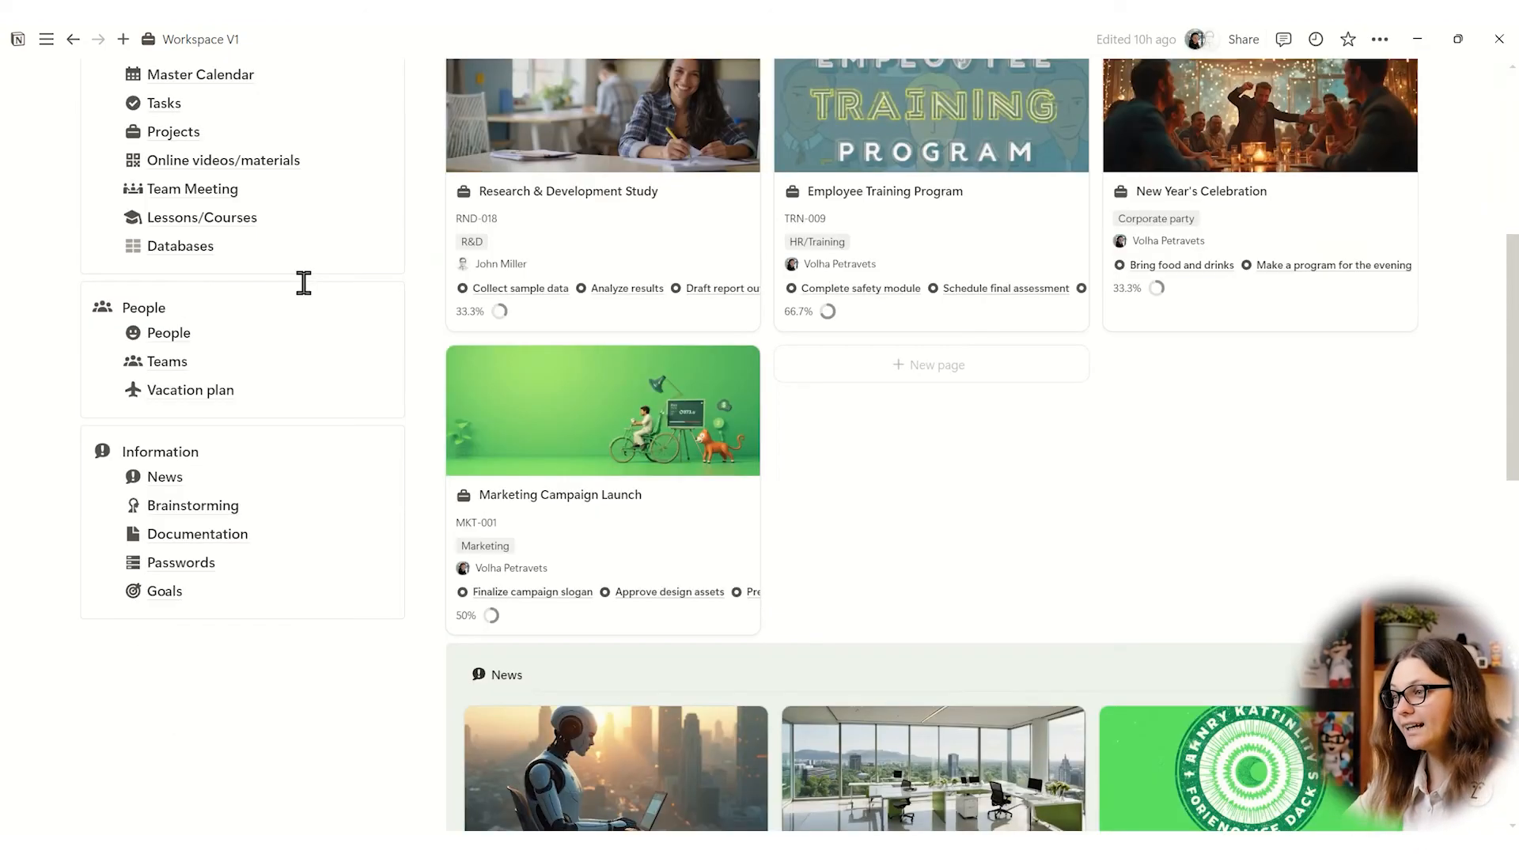
click(262, 160)
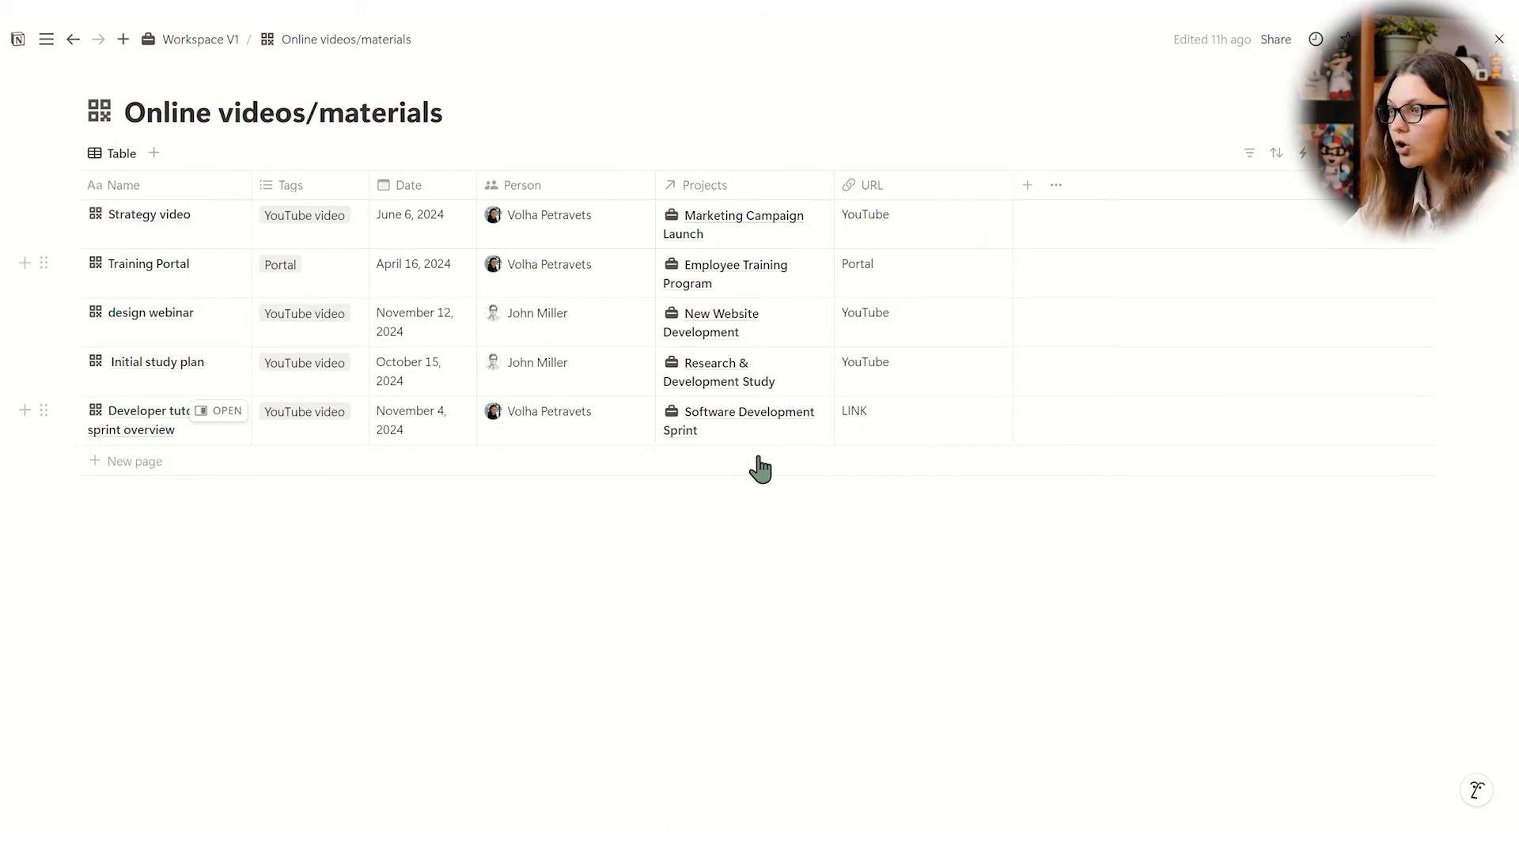
From the Workspace V1 home page, open Team Meeting, look through its November 2024 calendar and show the calendar's filter
click(212, 43)
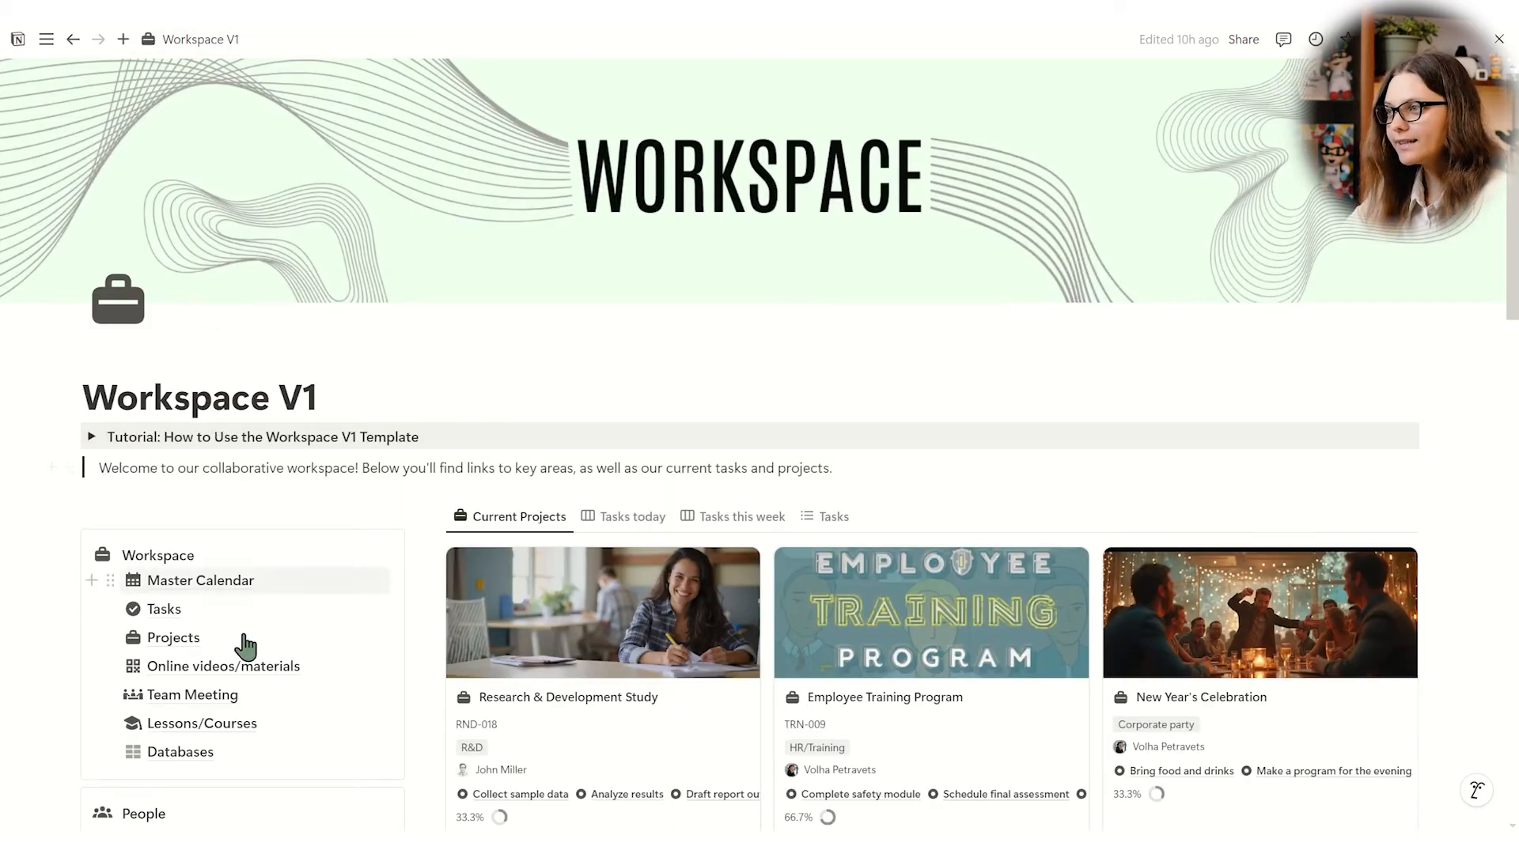
click(196, 700)
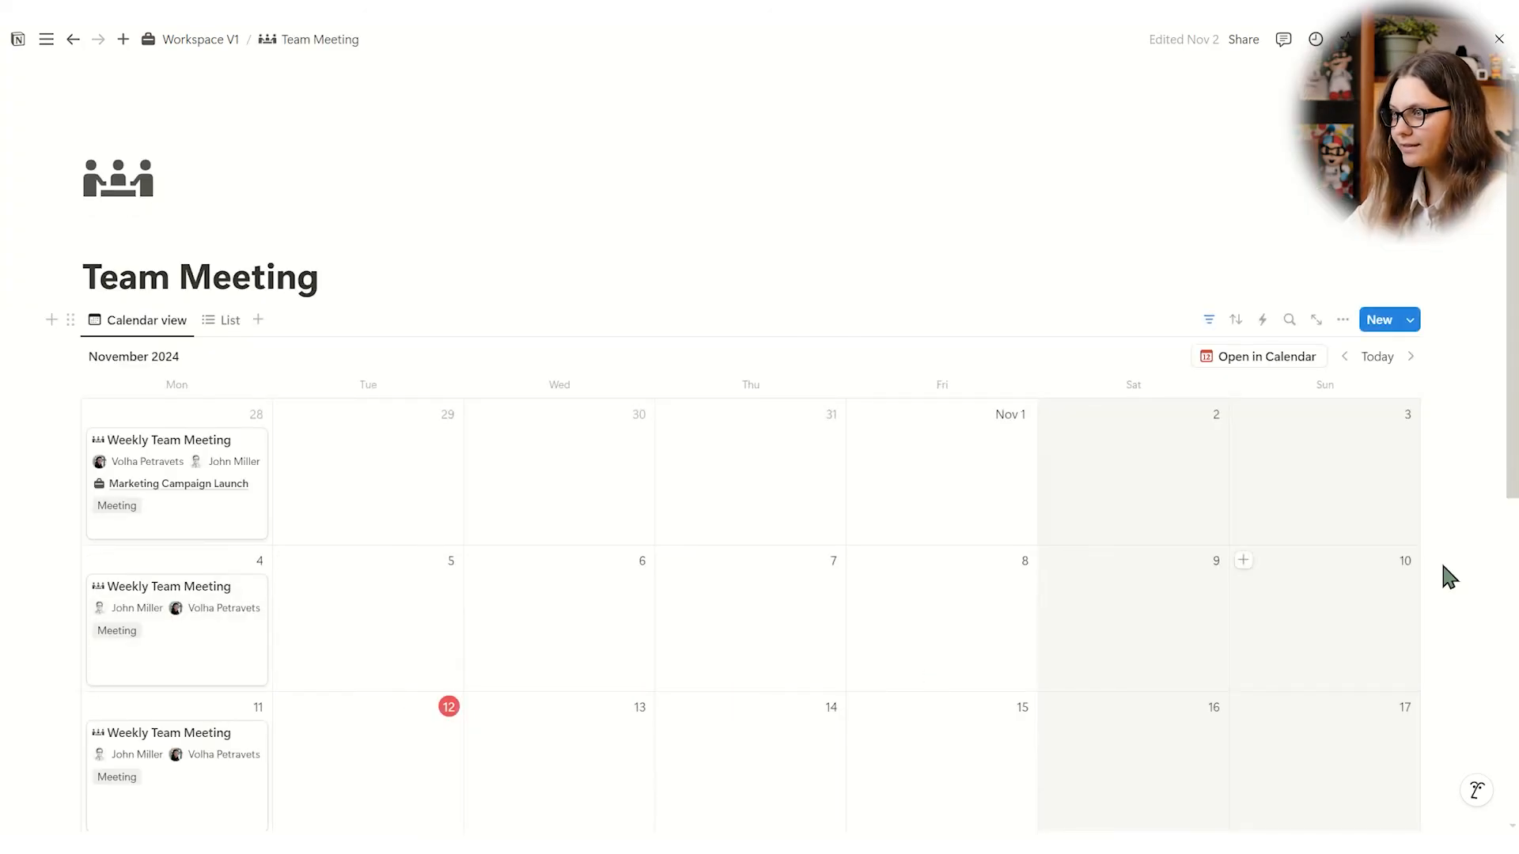
scroll(1509, 396, down, 3)
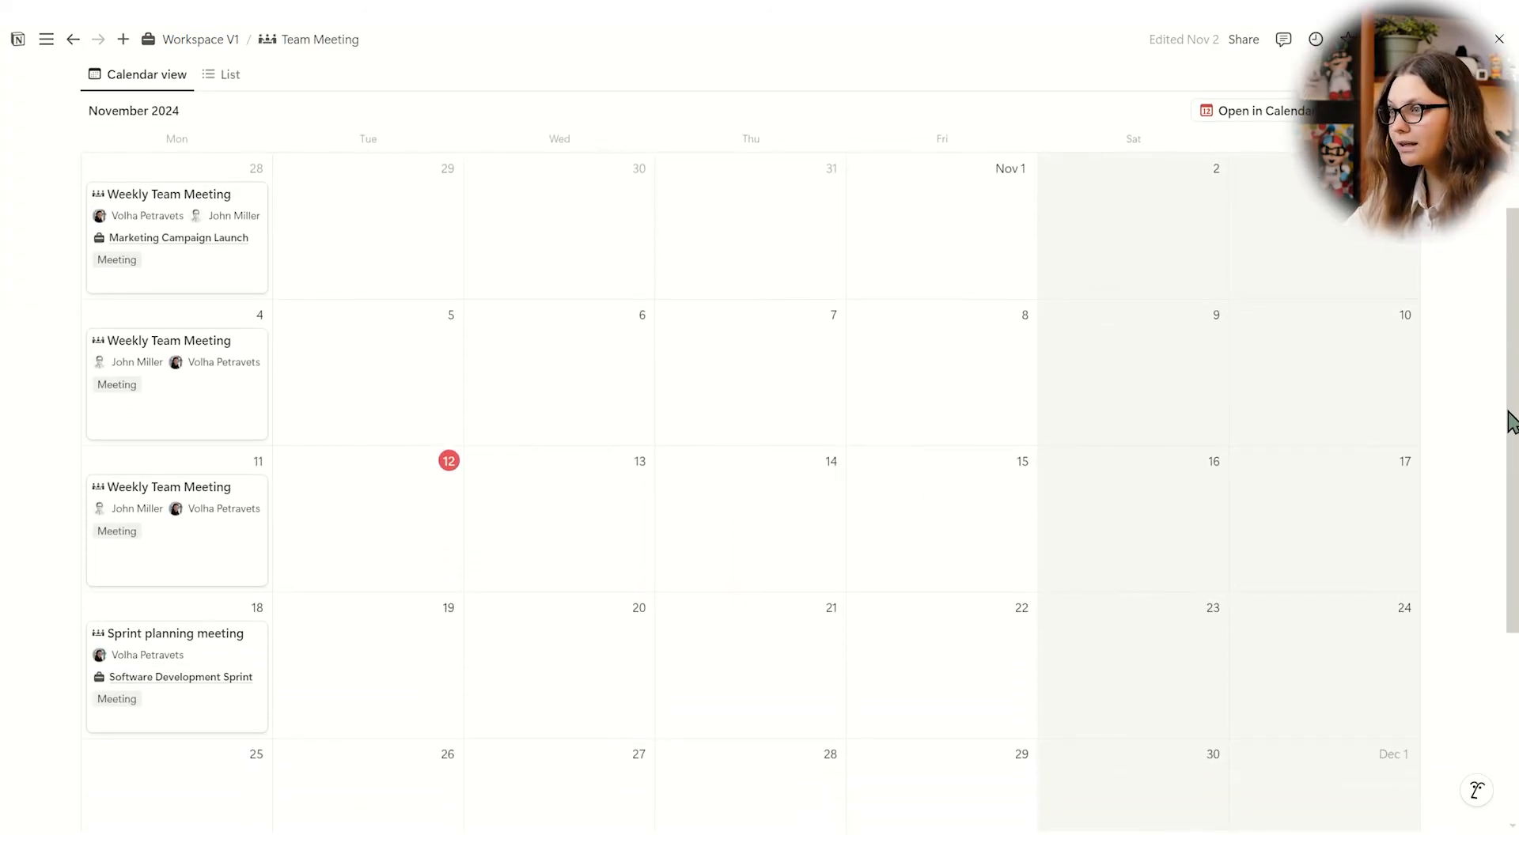
scroll(1509, 427, up, 2)
click(1209, 234)
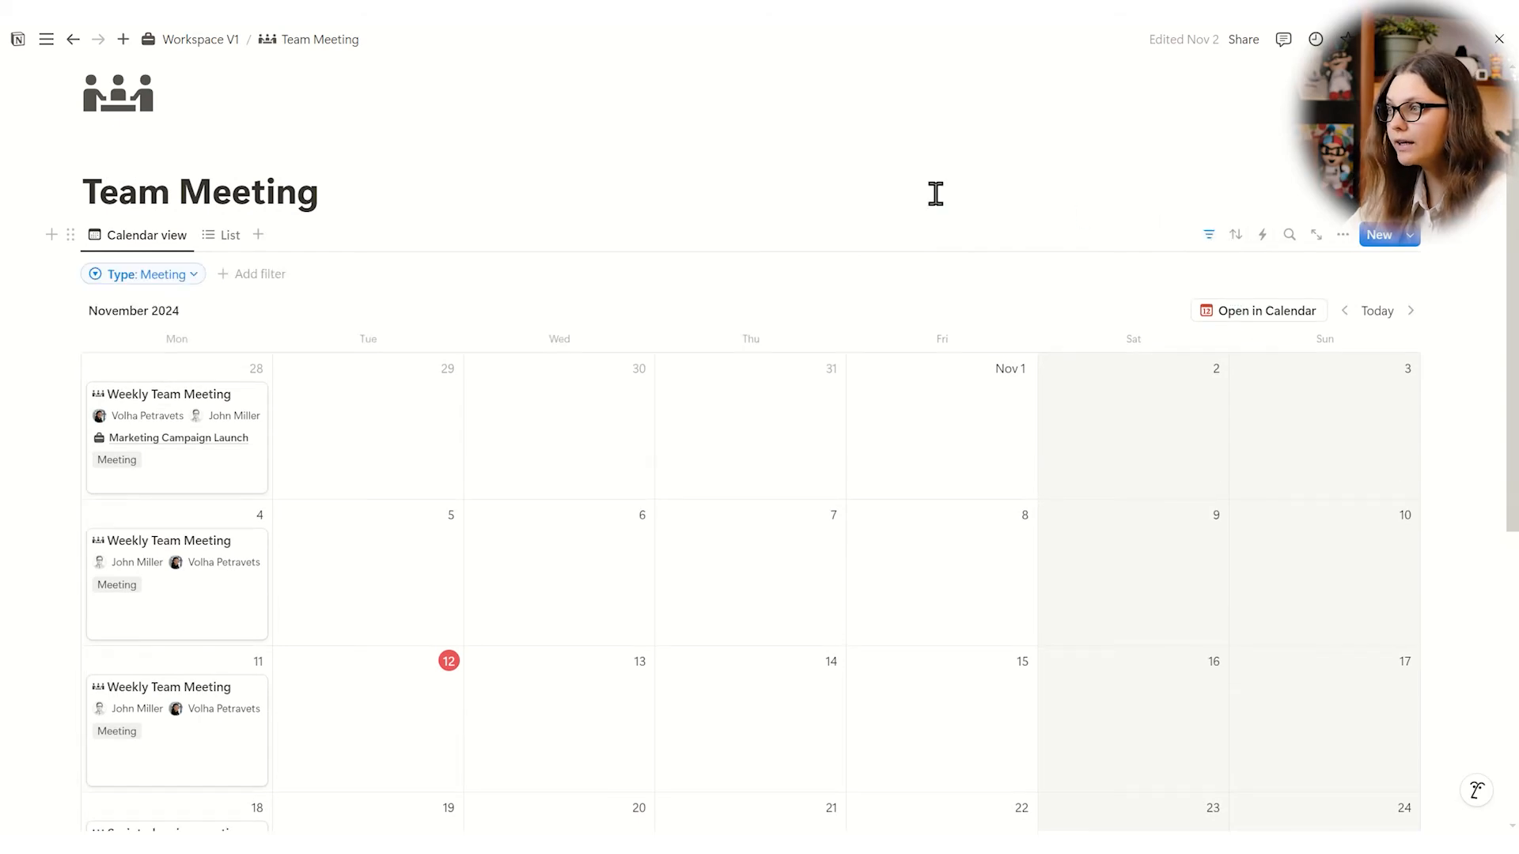
Open the Lessons/Courses page from the Workspace V1 home page and view the options of its calendar's Type filter
click(175, 45)
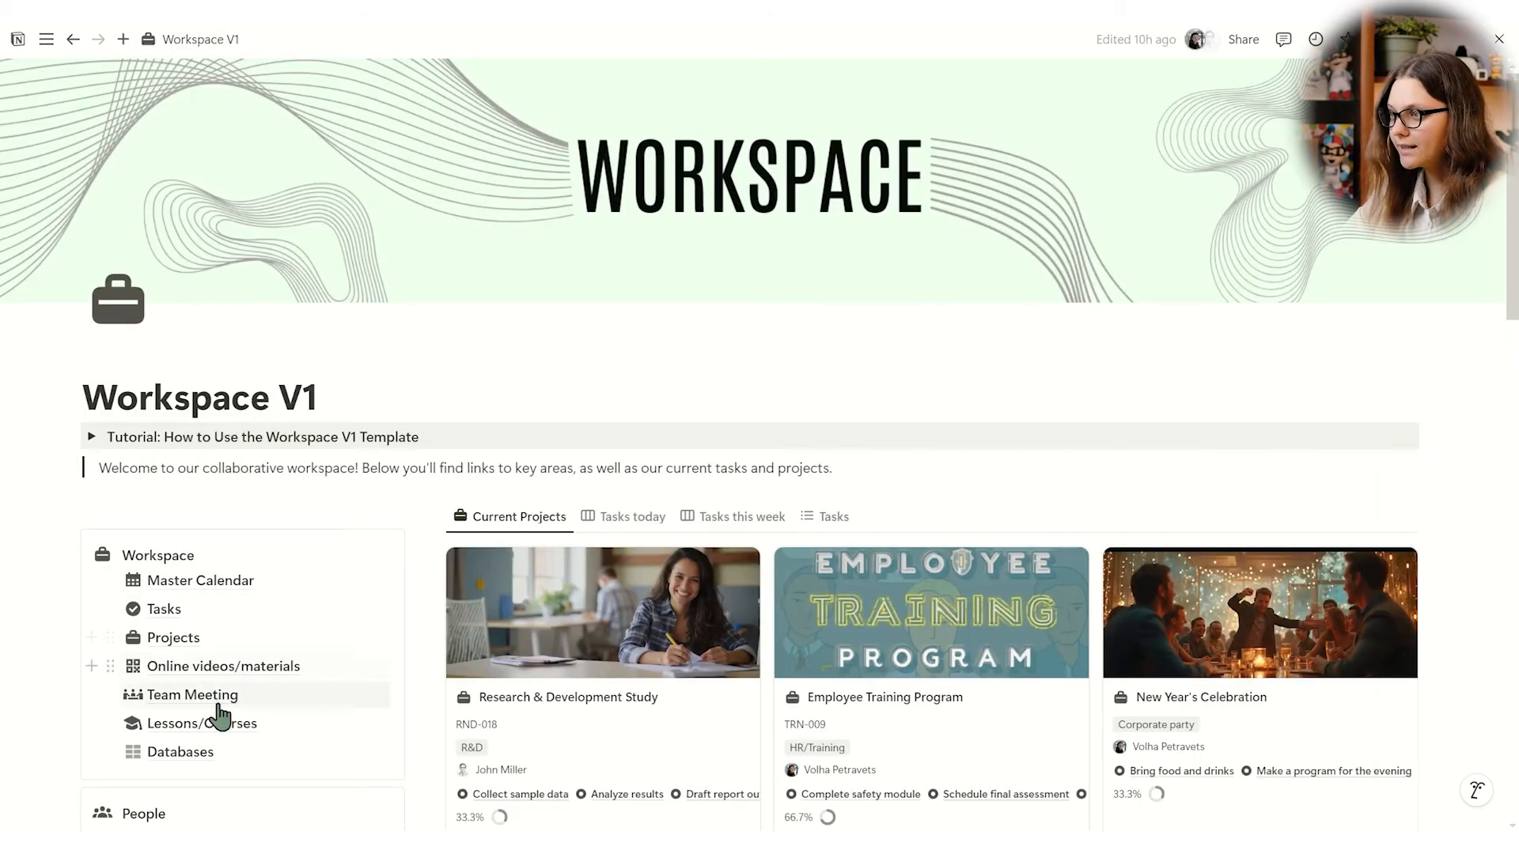
click(215, 722)
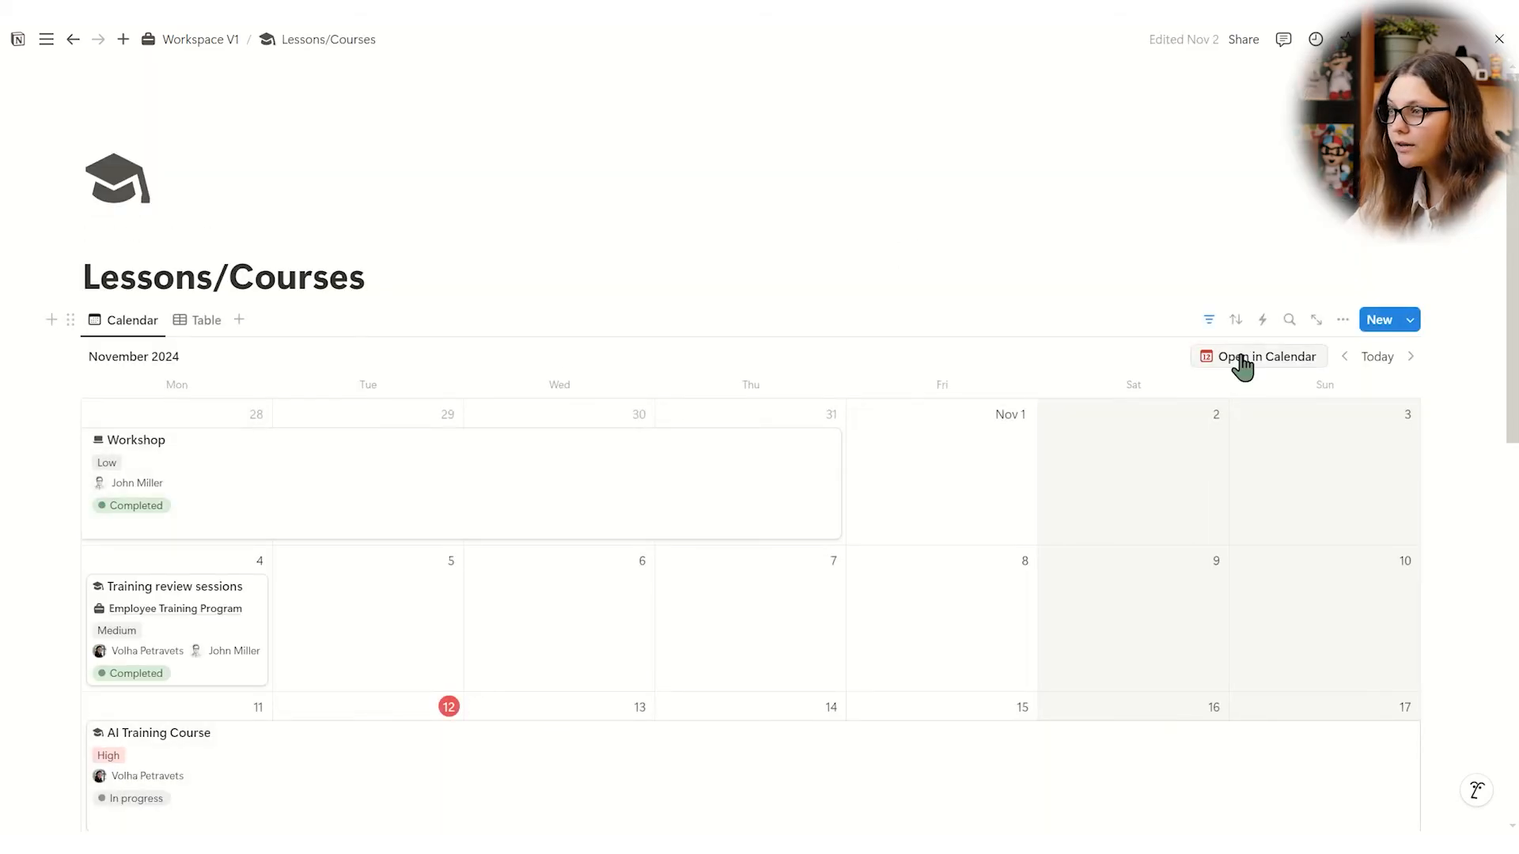
click(1208, 320)
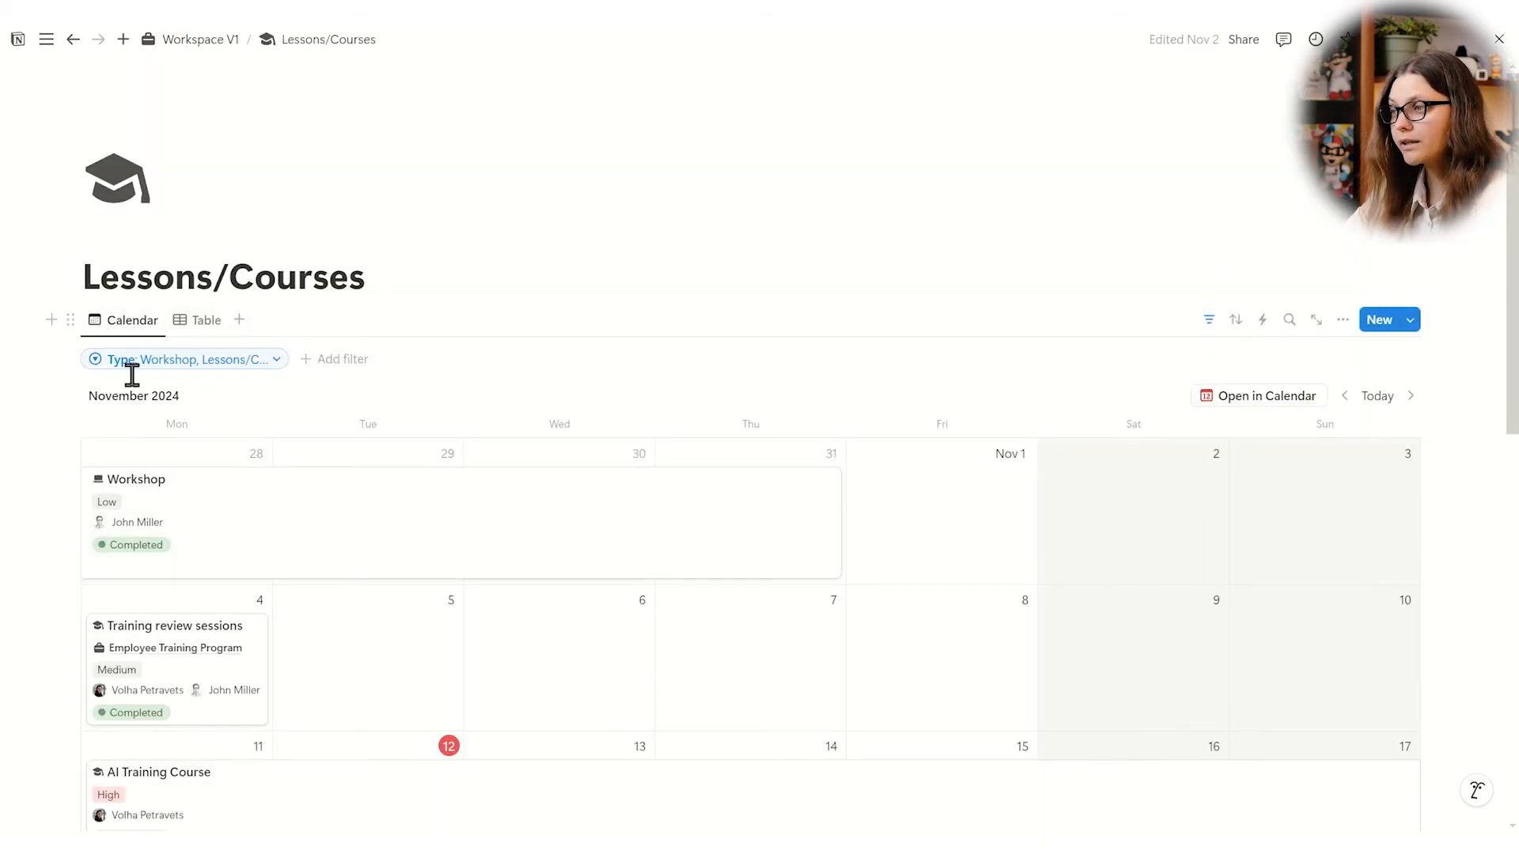
click(282, 367)
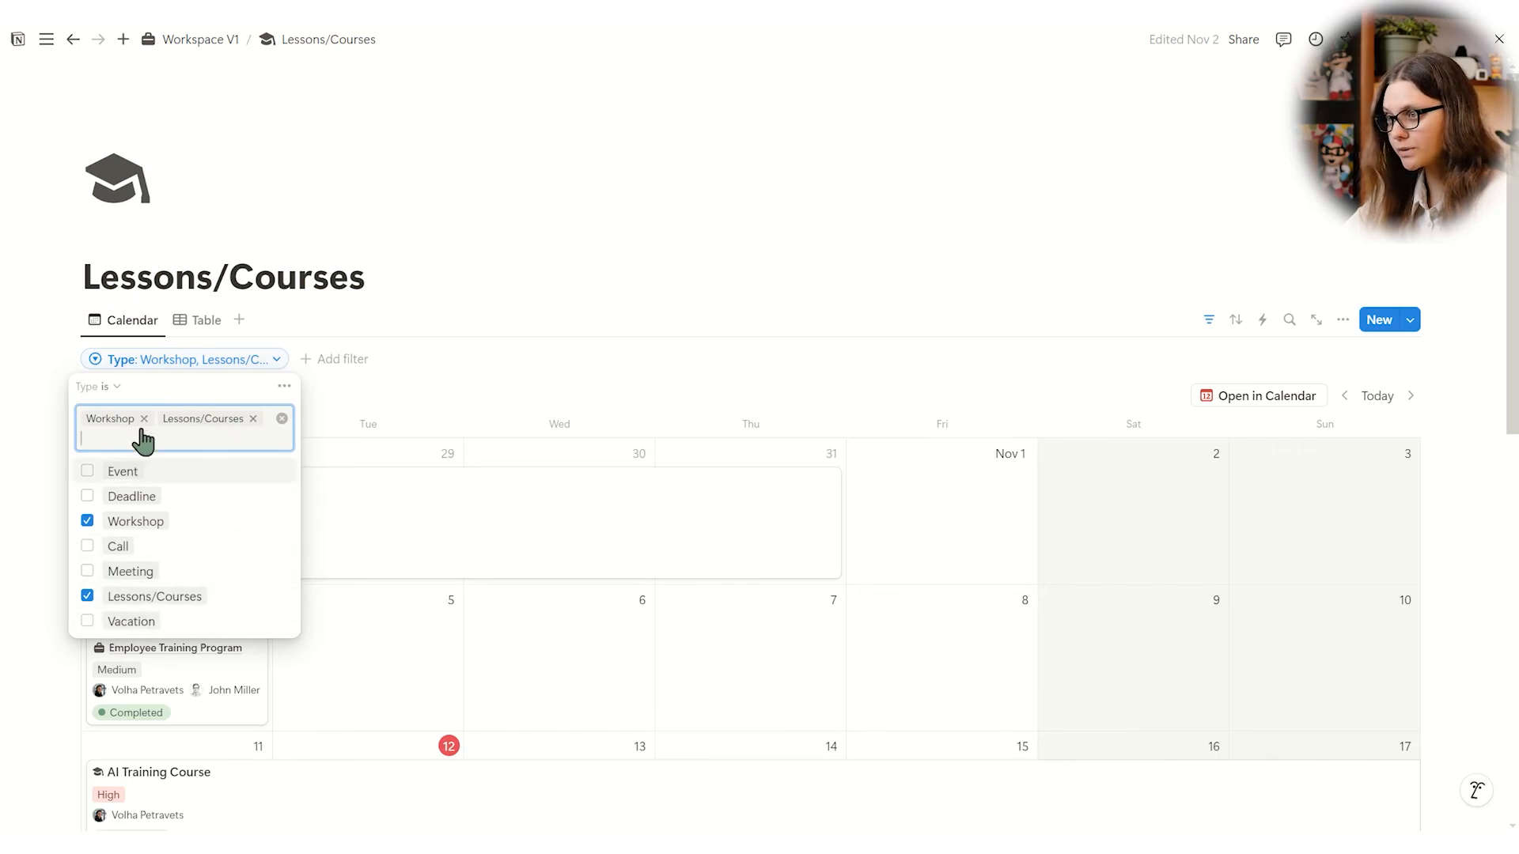
click(526, 348)
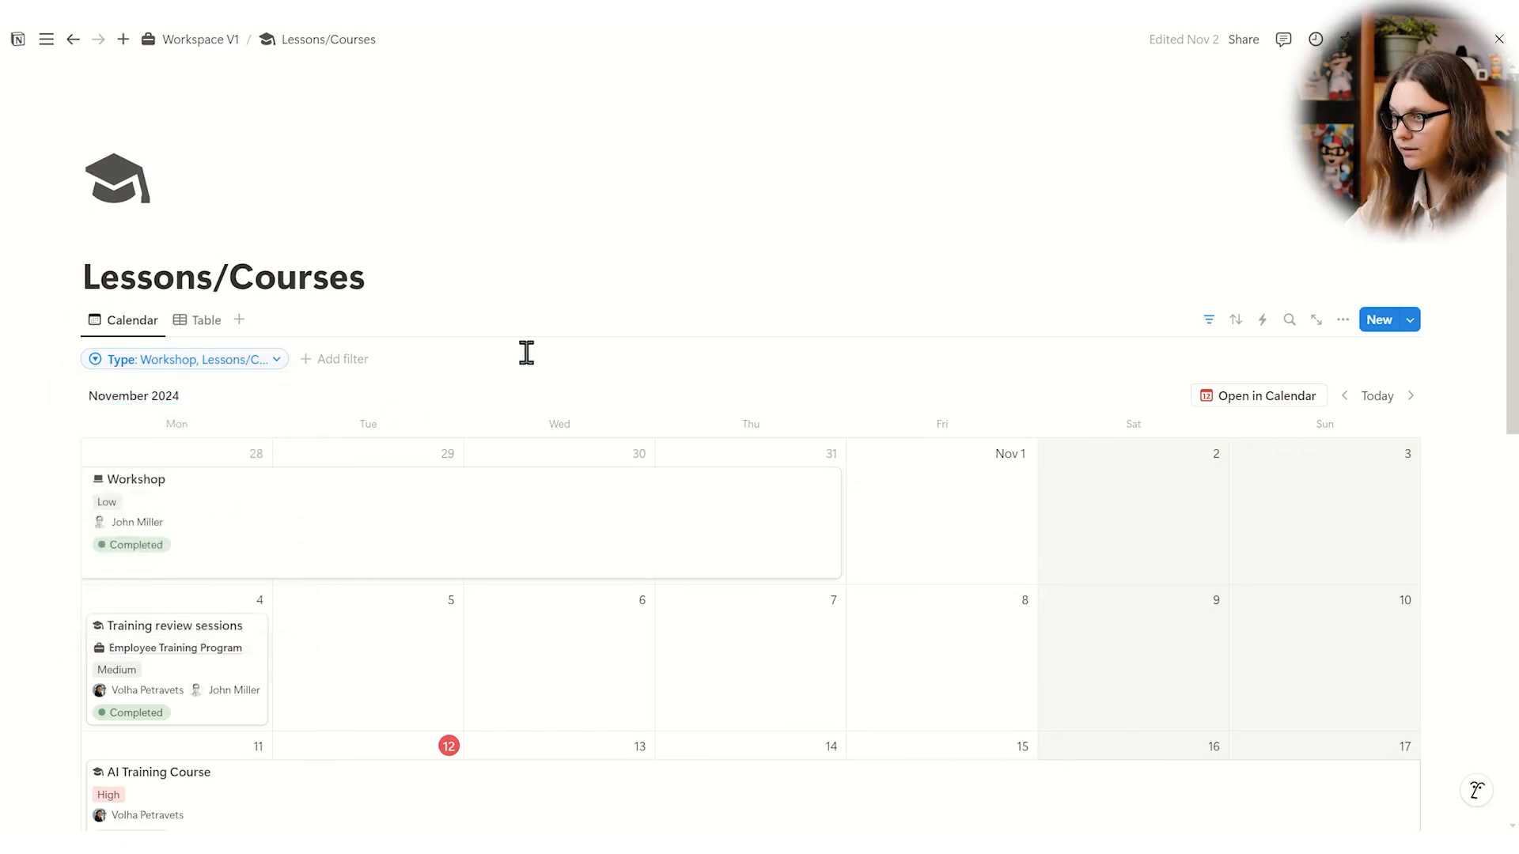
Return to the Workspace V1 home page and open the Databases page
click(200, 40)
scroll(237, 332, down, 6)
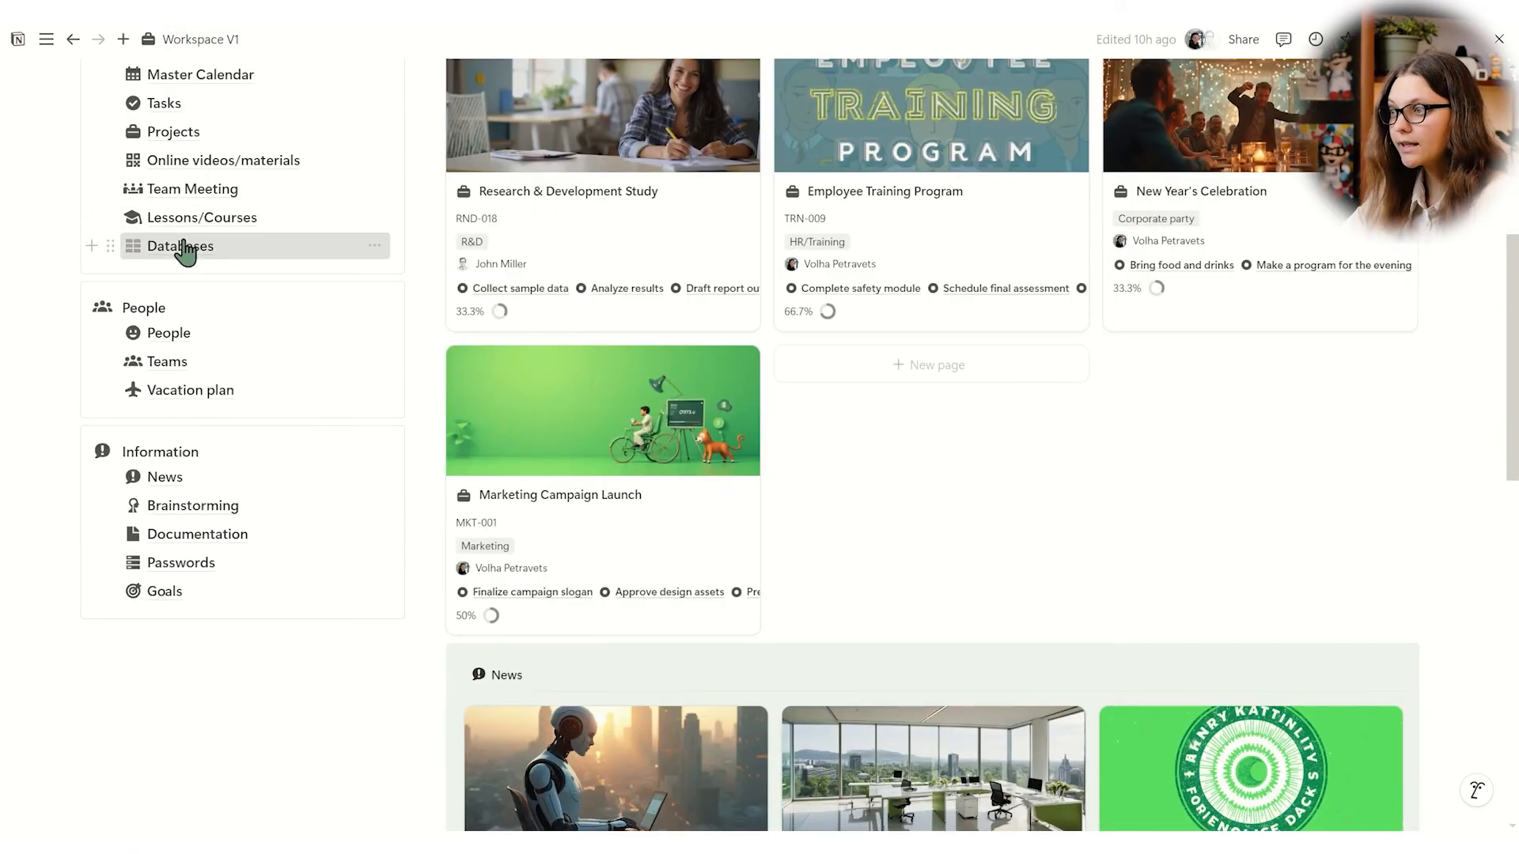
click(185, 245)
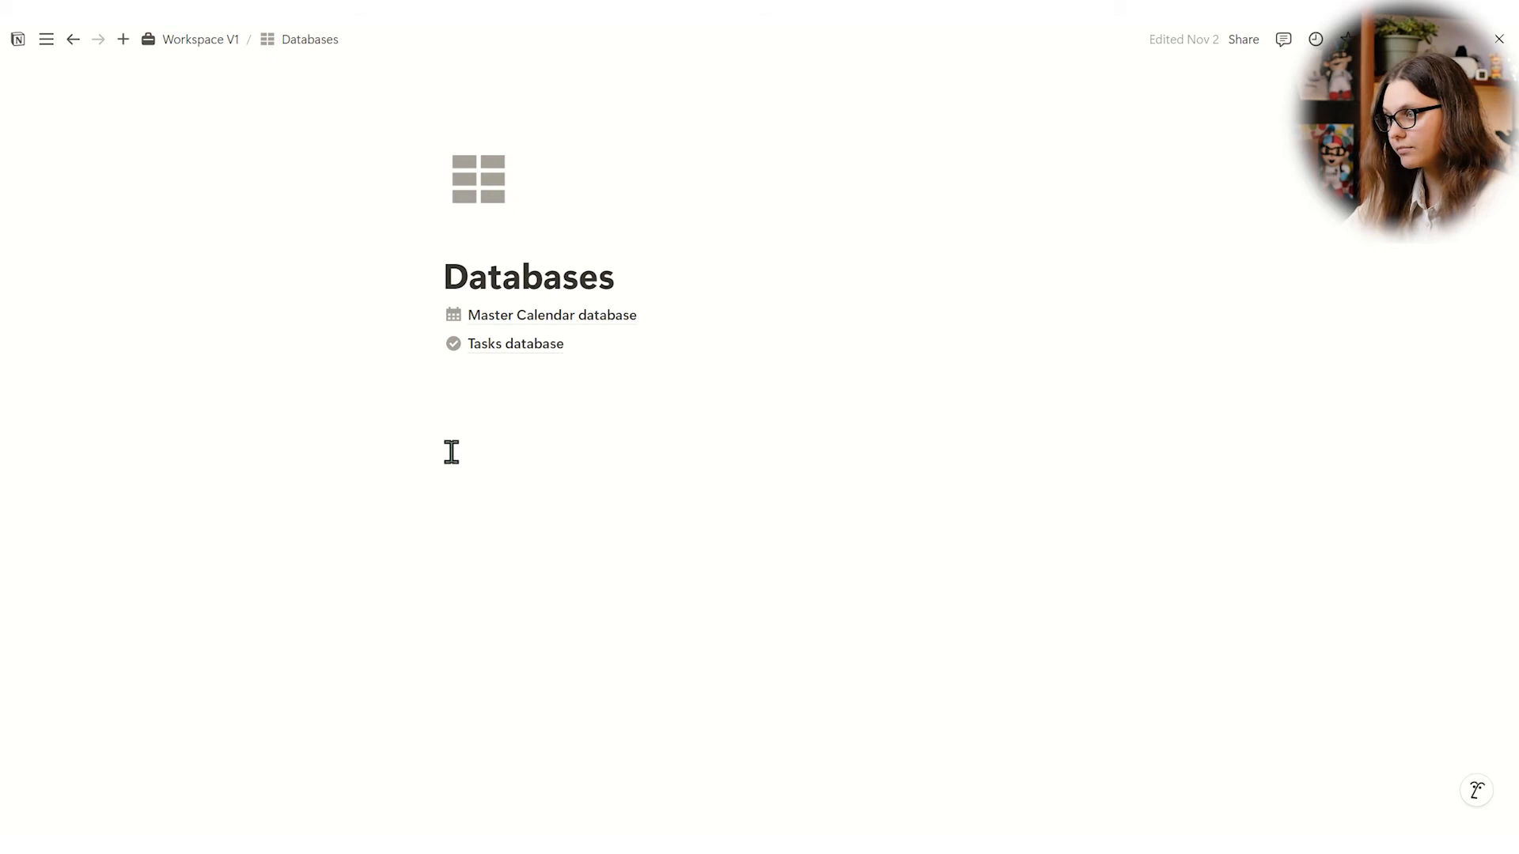
Go back to the Workspace V1 home page, open the People page and look across all columns of its table
click(203, 39)
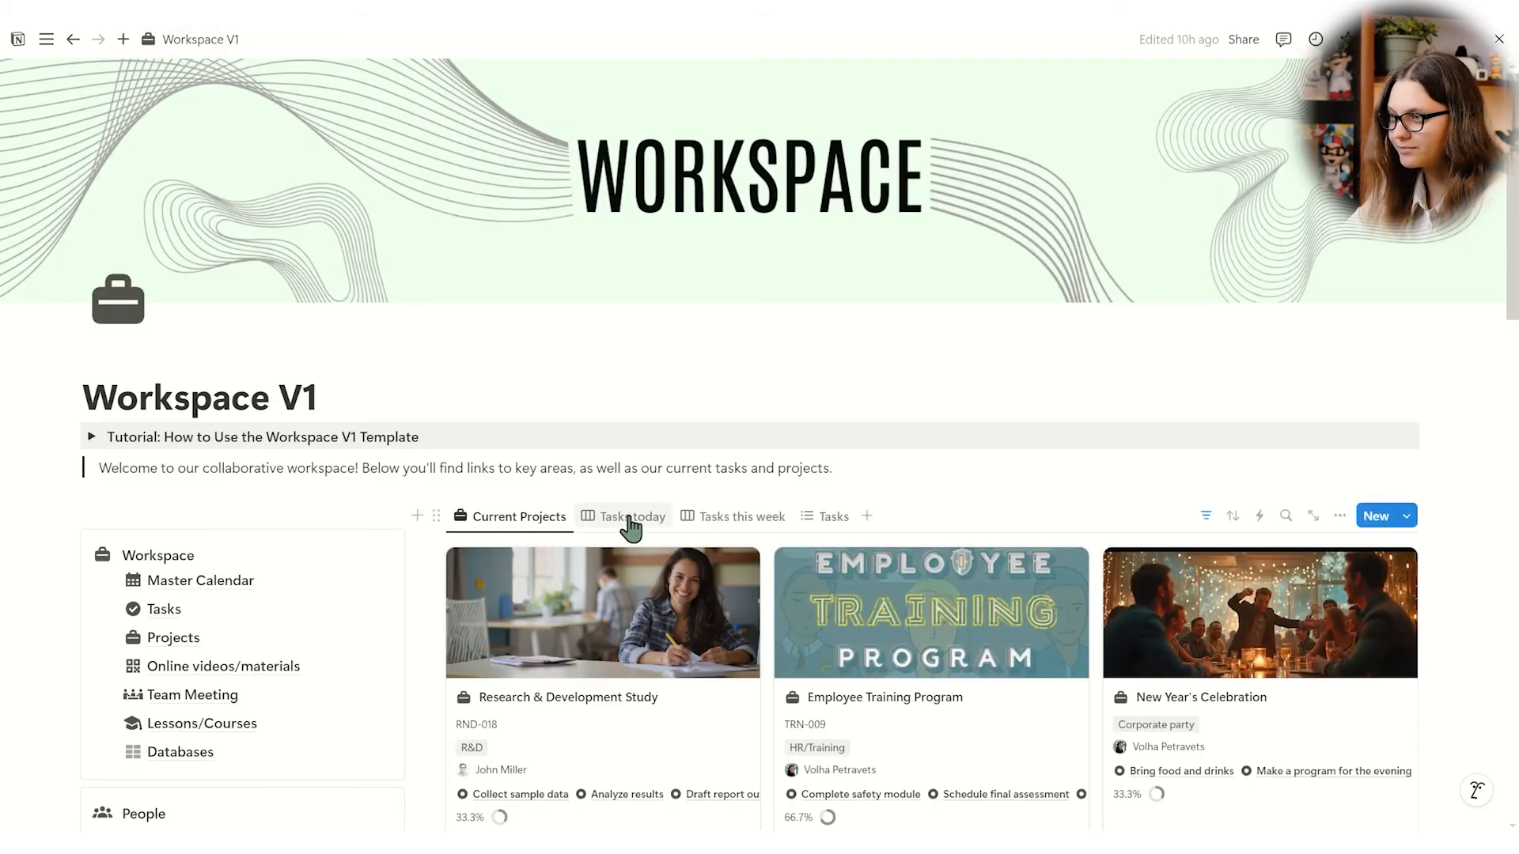
scroll(1507, 313, down, 5)
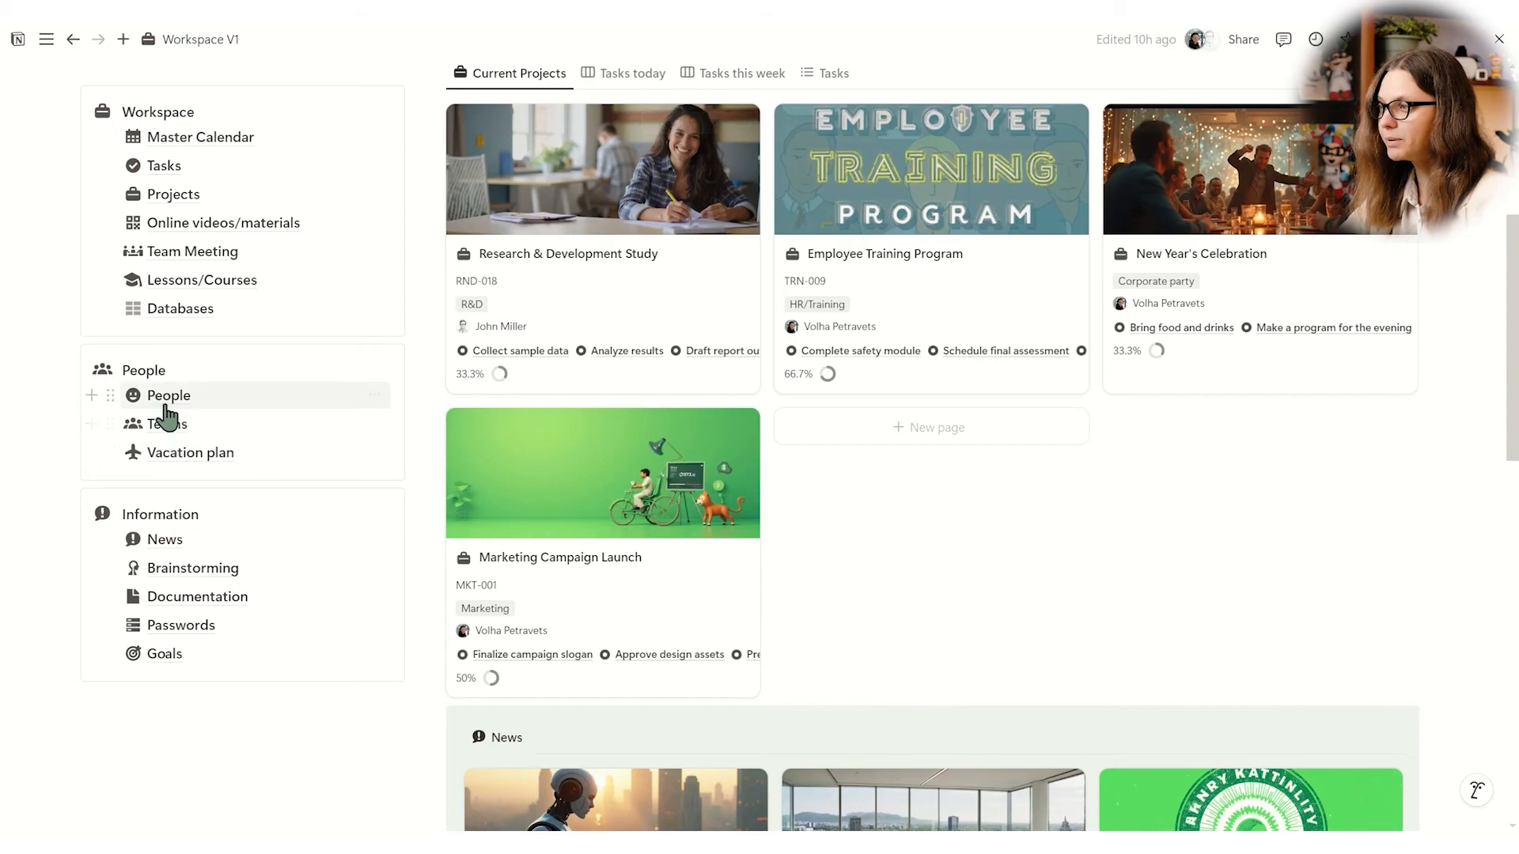
click(167, 412)
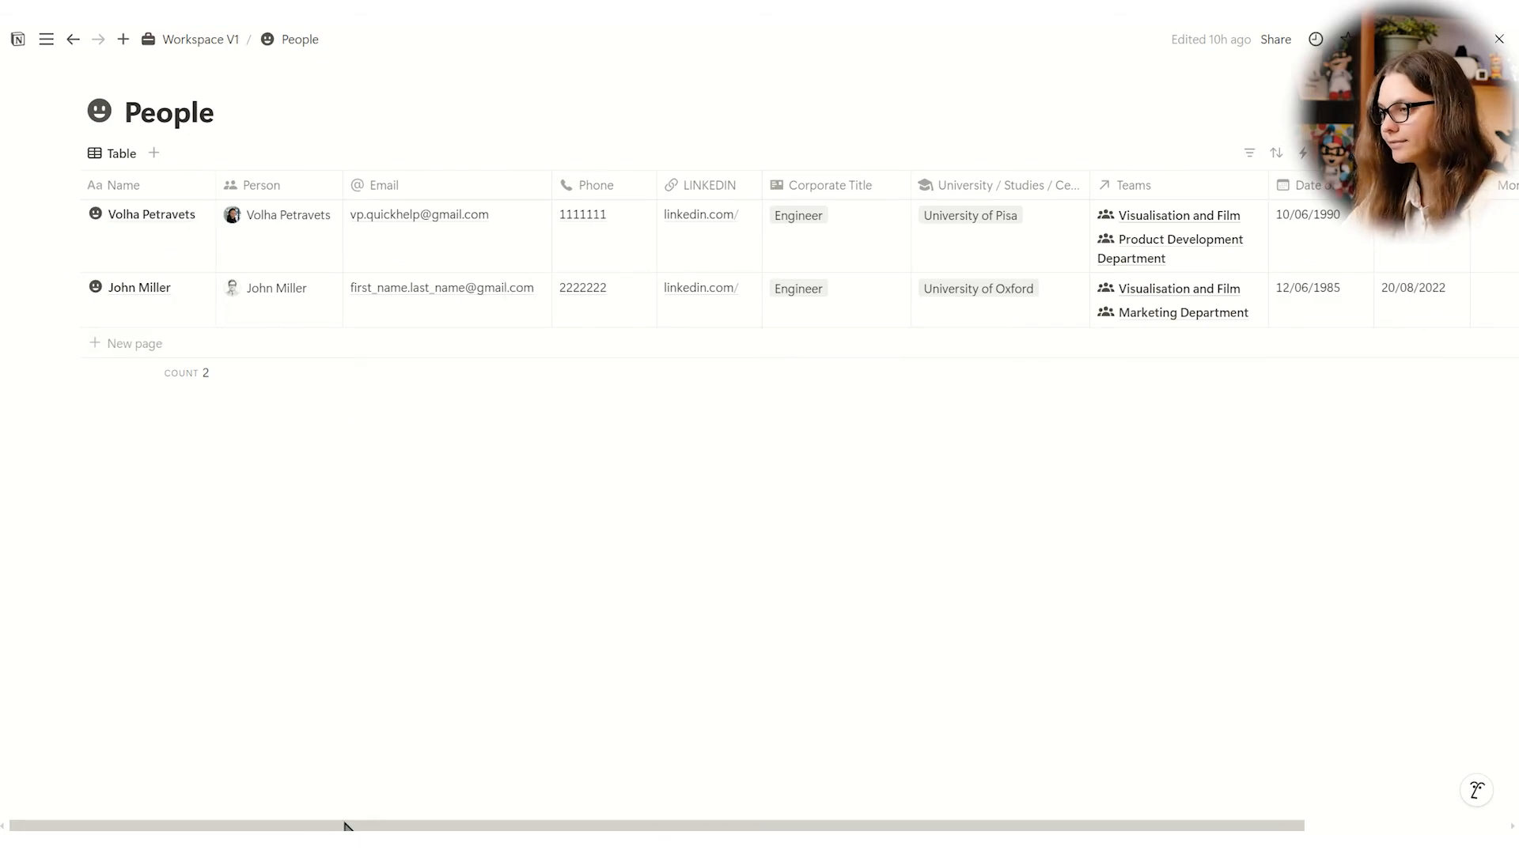
drag(344, 827, 520, 822)
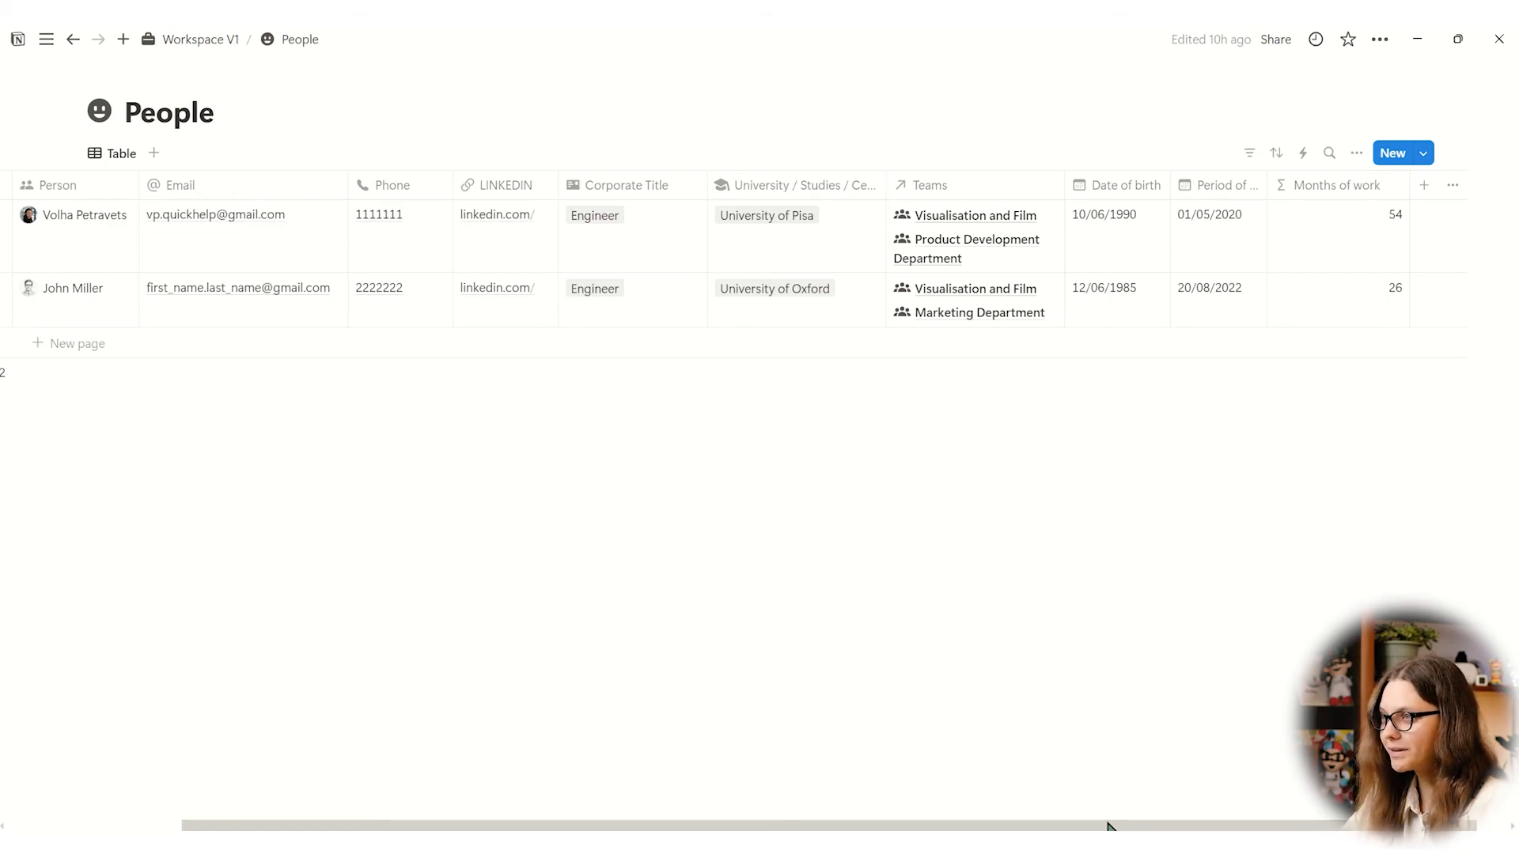
Inspect the formula of the People table's Months of work property, checking its time unit, and close the property settings
click(1360, 188)
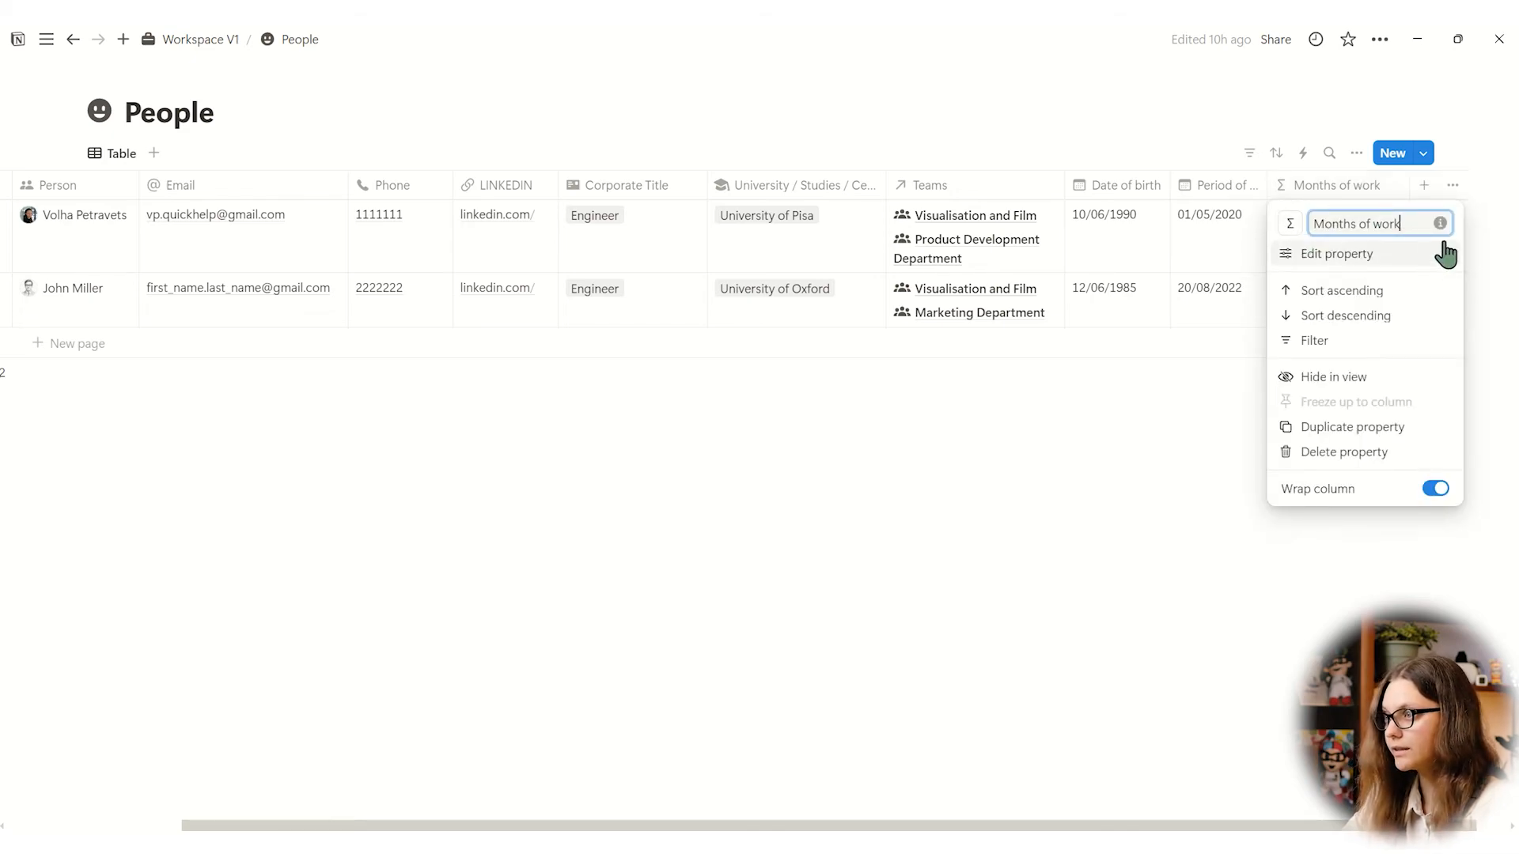
click(1368, 256)
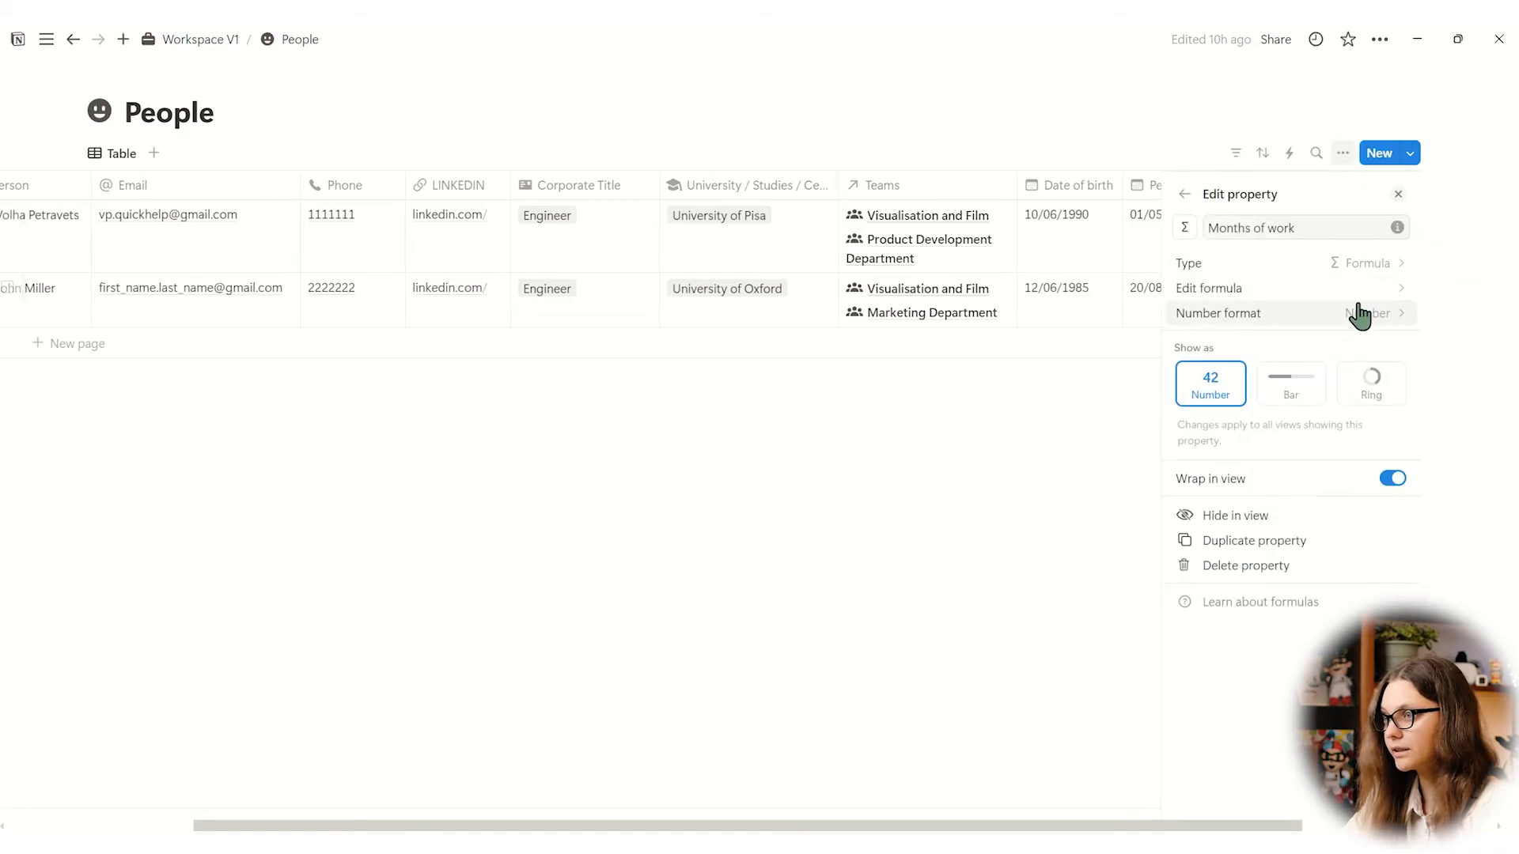
click(1359, 289)
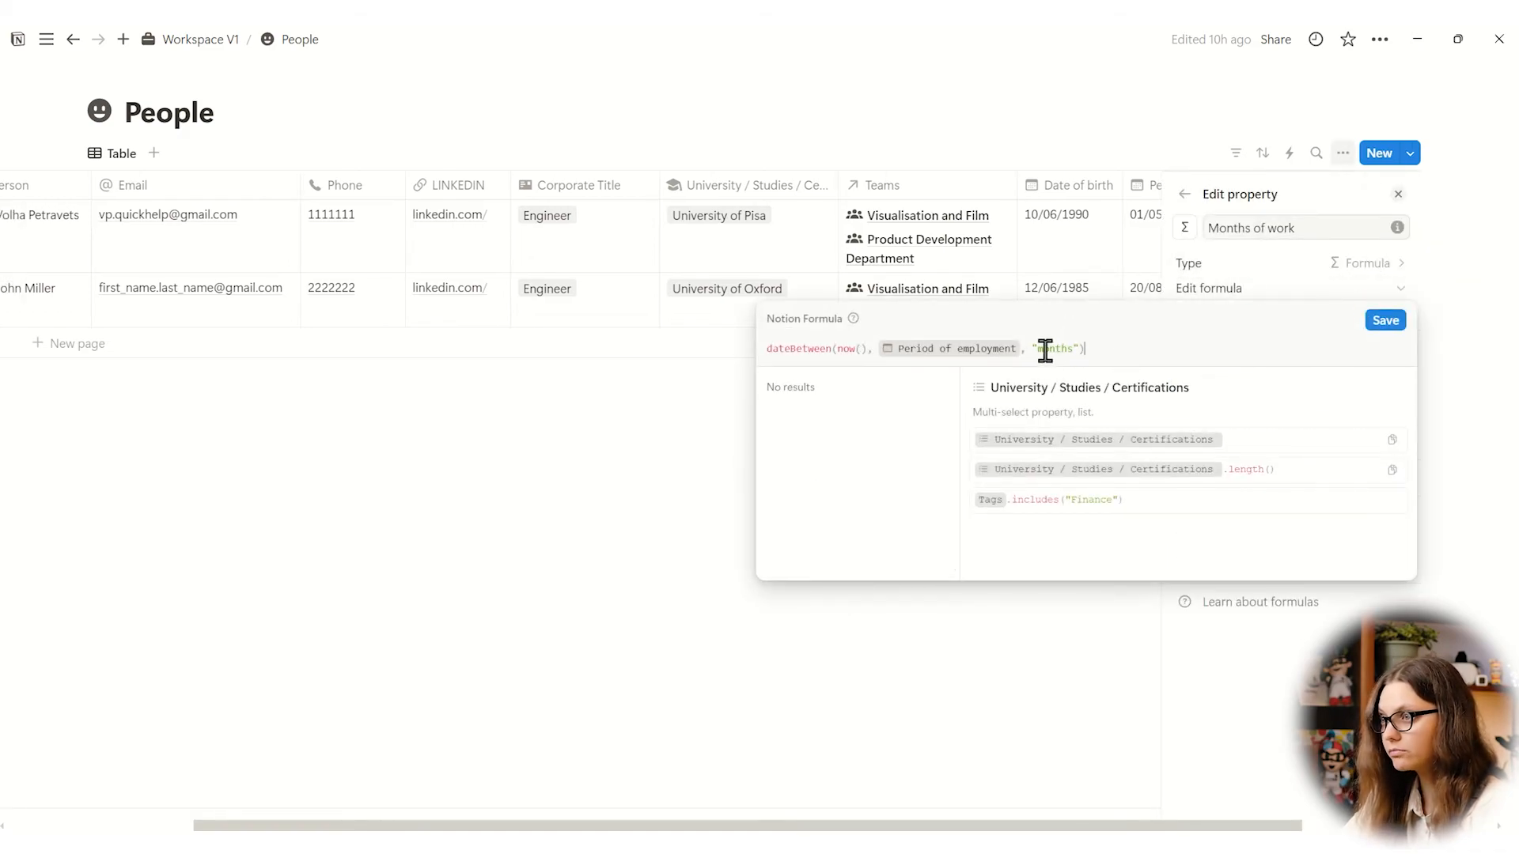
drag(1044, 351, 1212, 353)
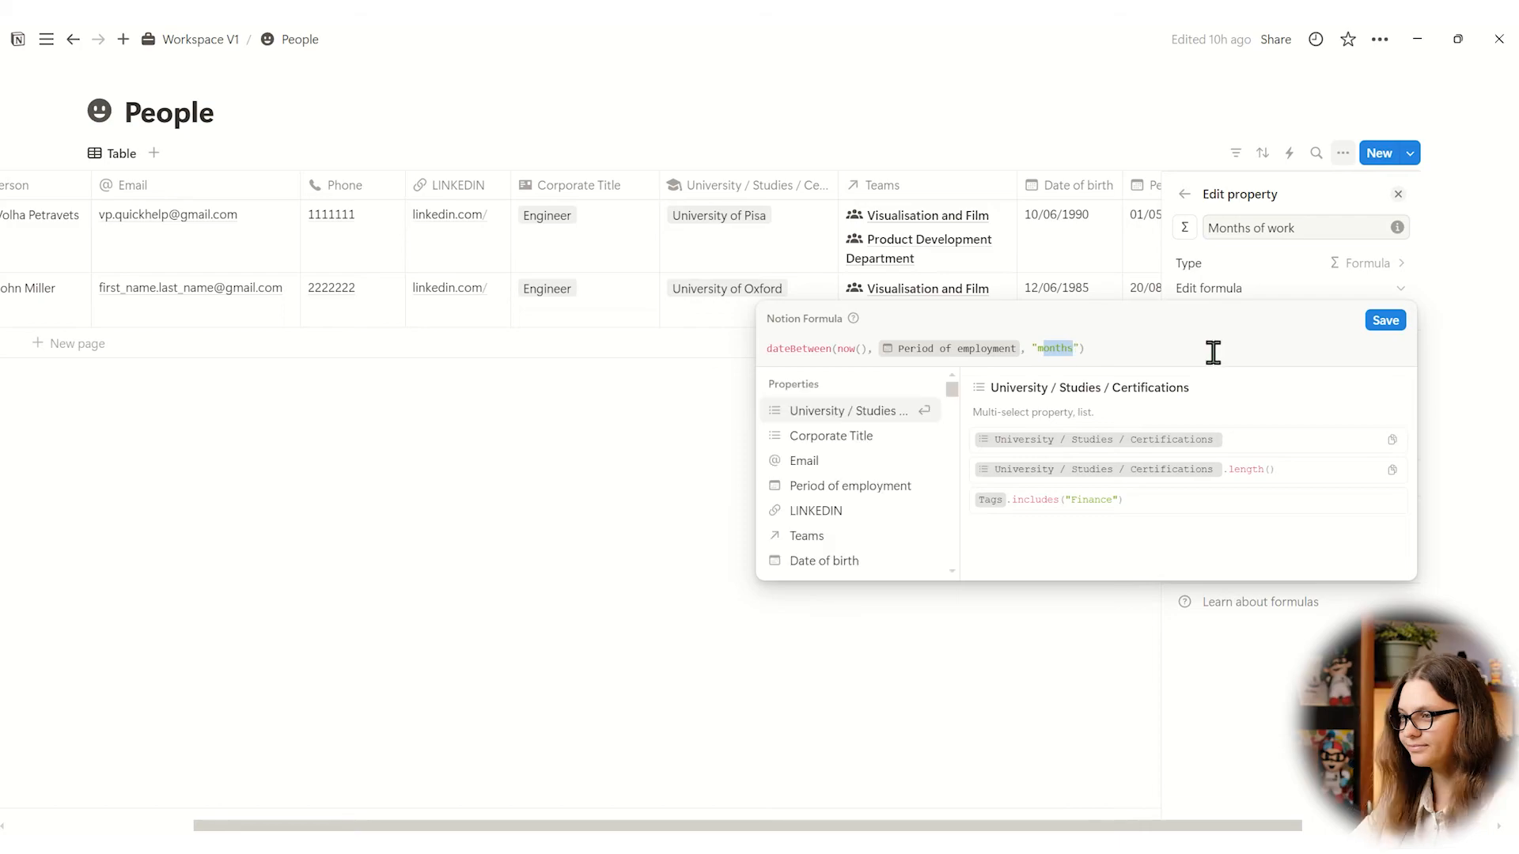
click(1212, 353)
click(1489, 379)
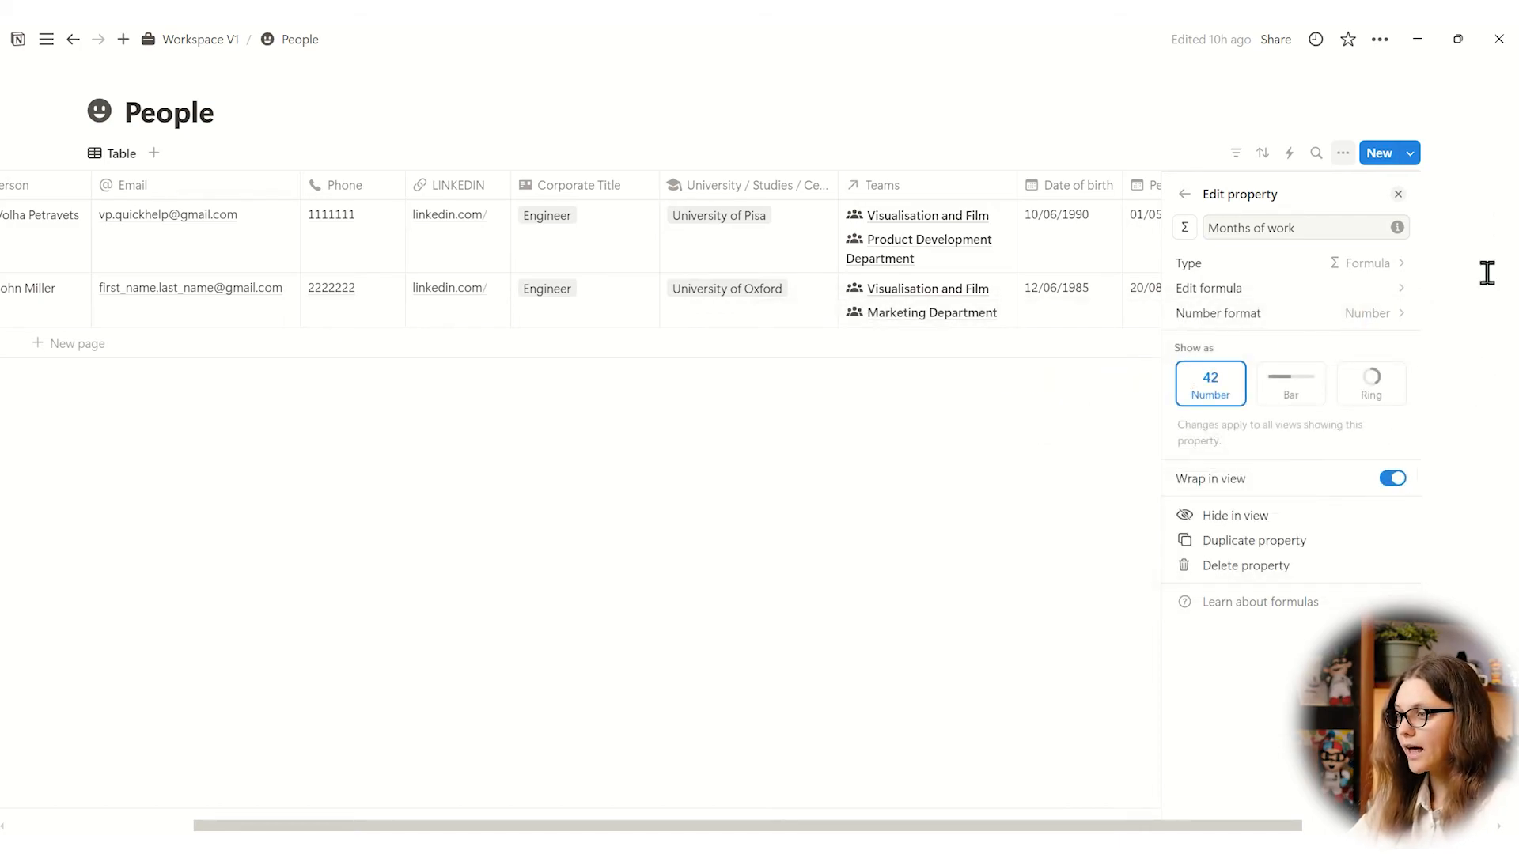
click(1397, 195)
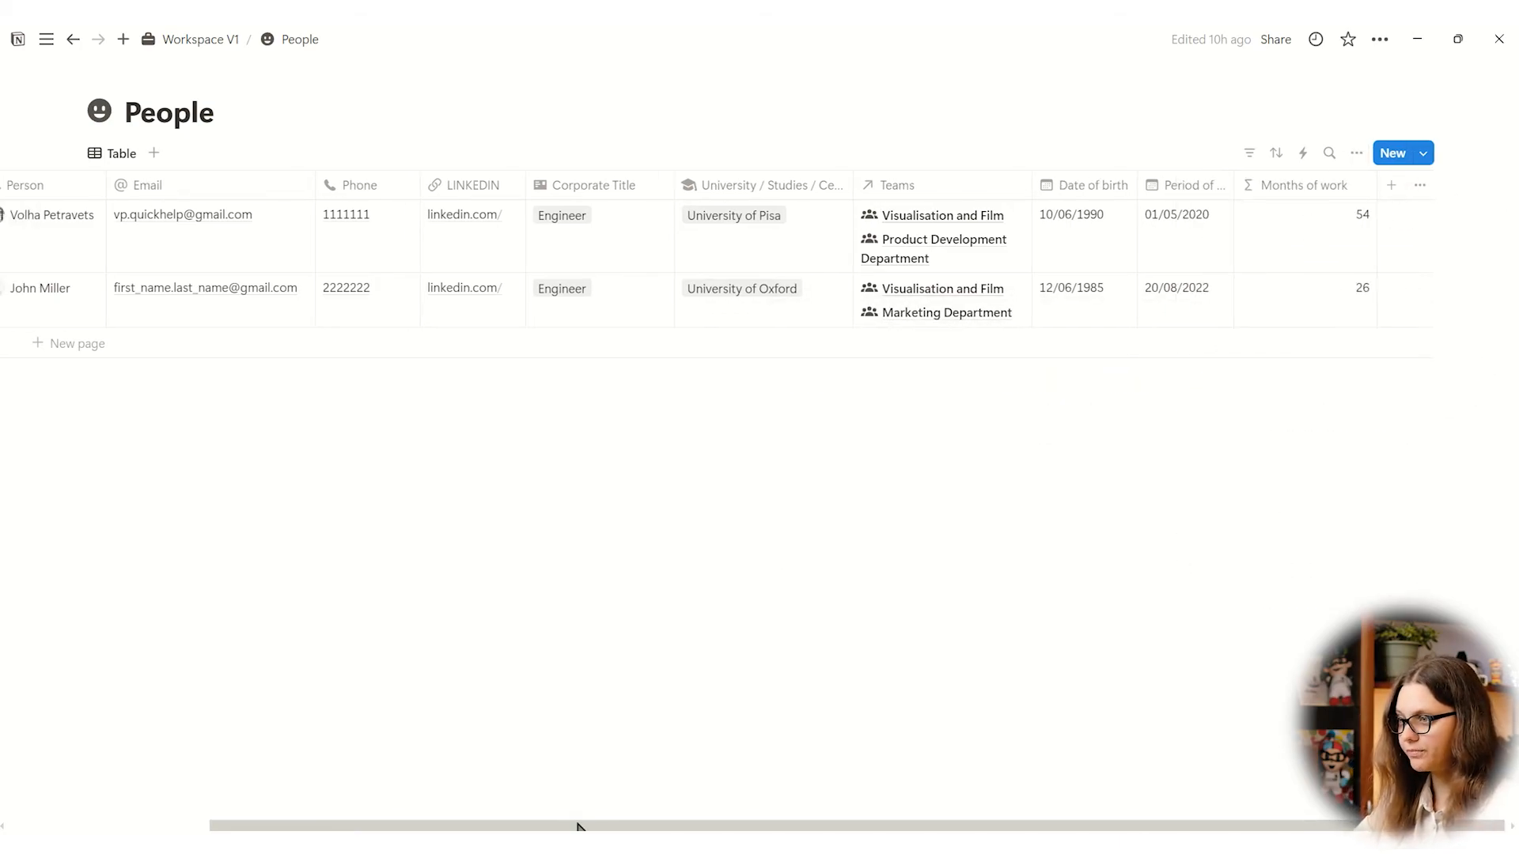
Open the page of the first person in the People table and expand it to a full page
drag(578, 827, 387, 826)
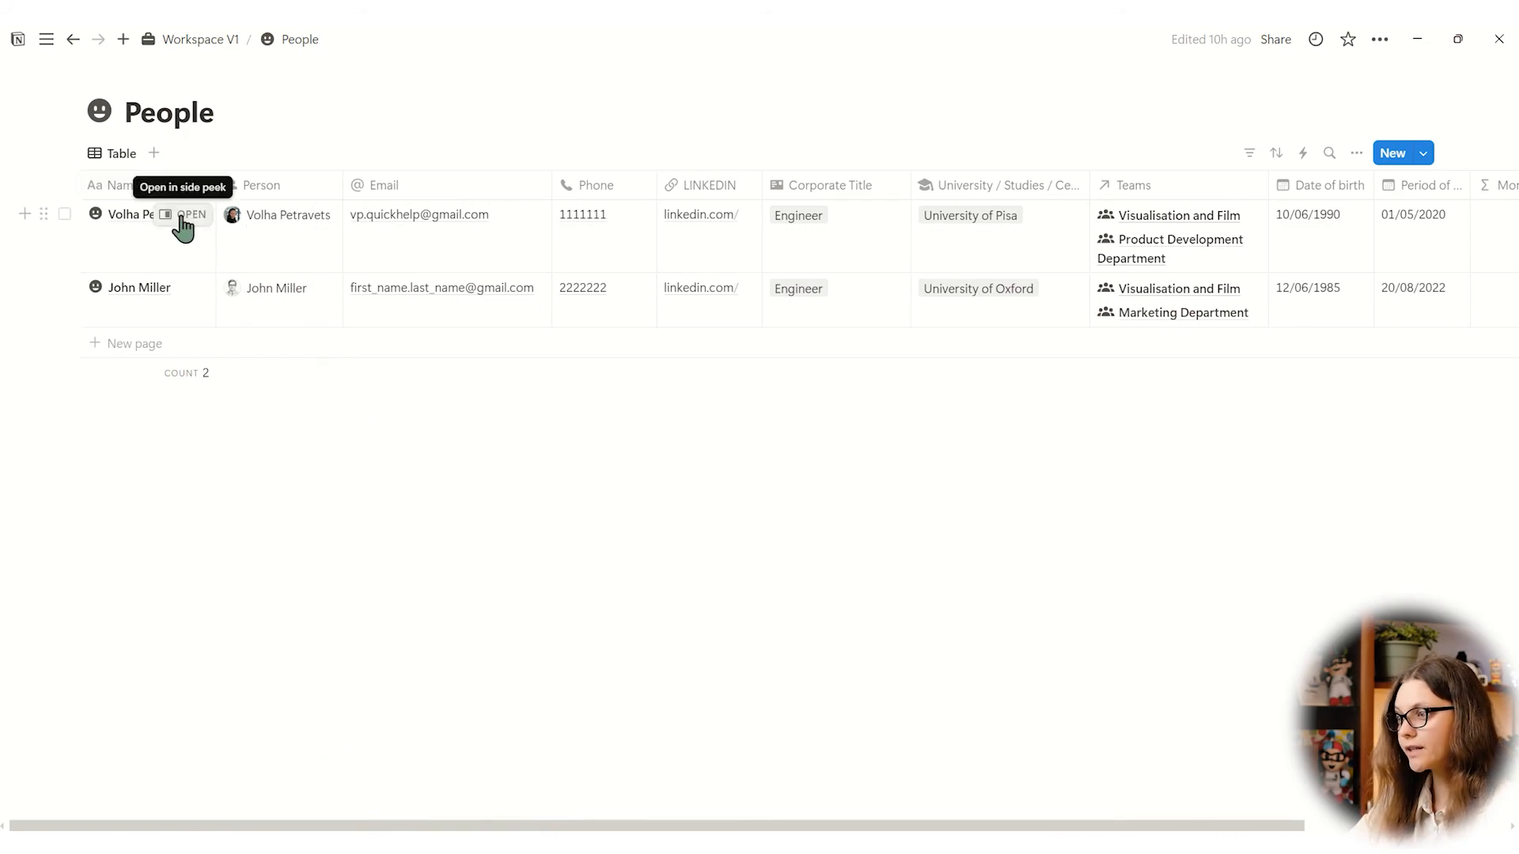
click(182, 228)
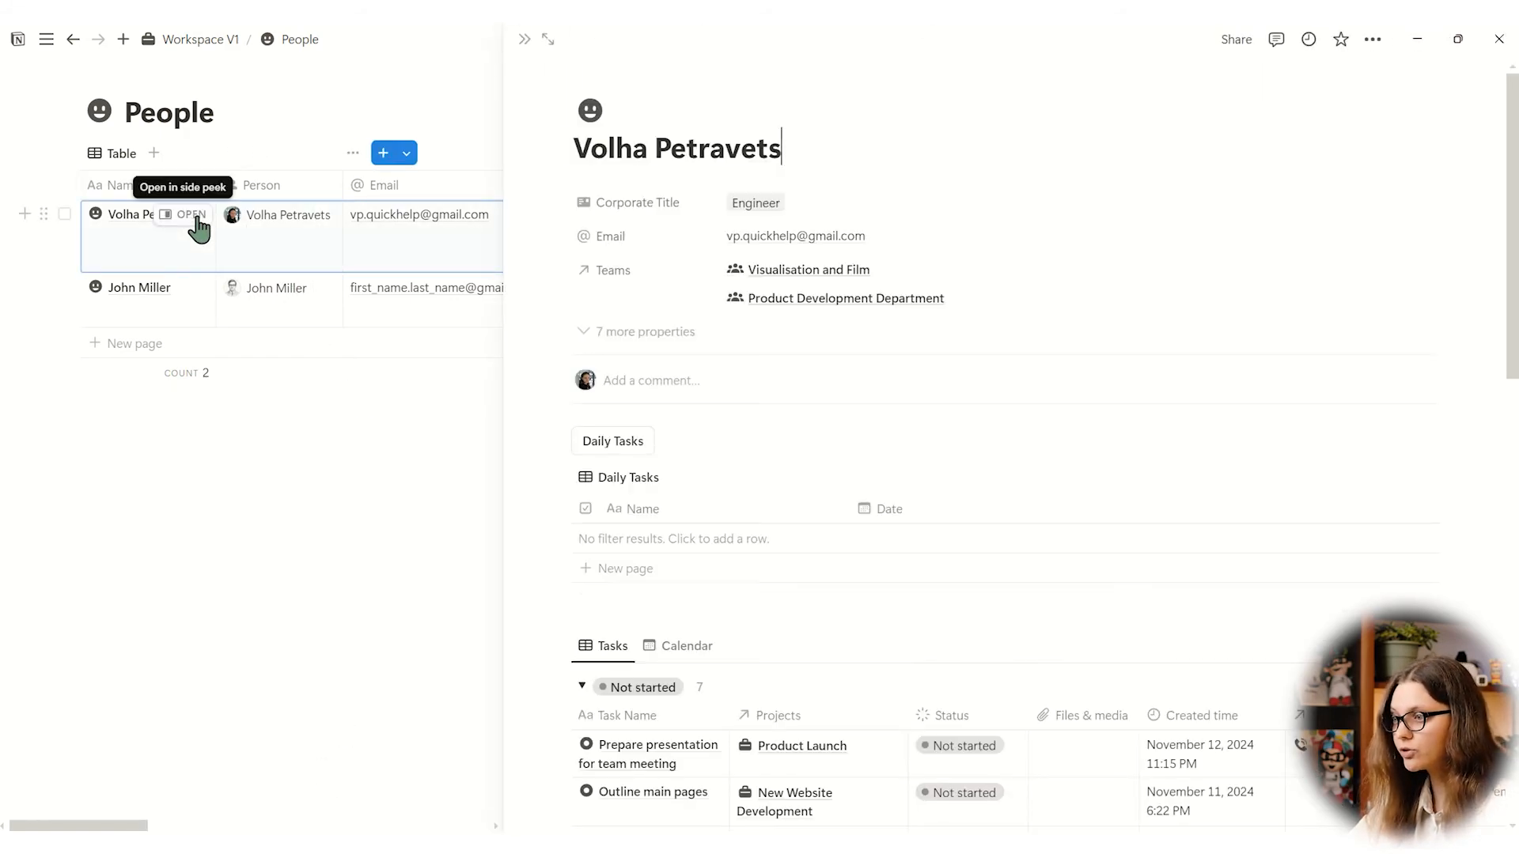
click(548, 41)
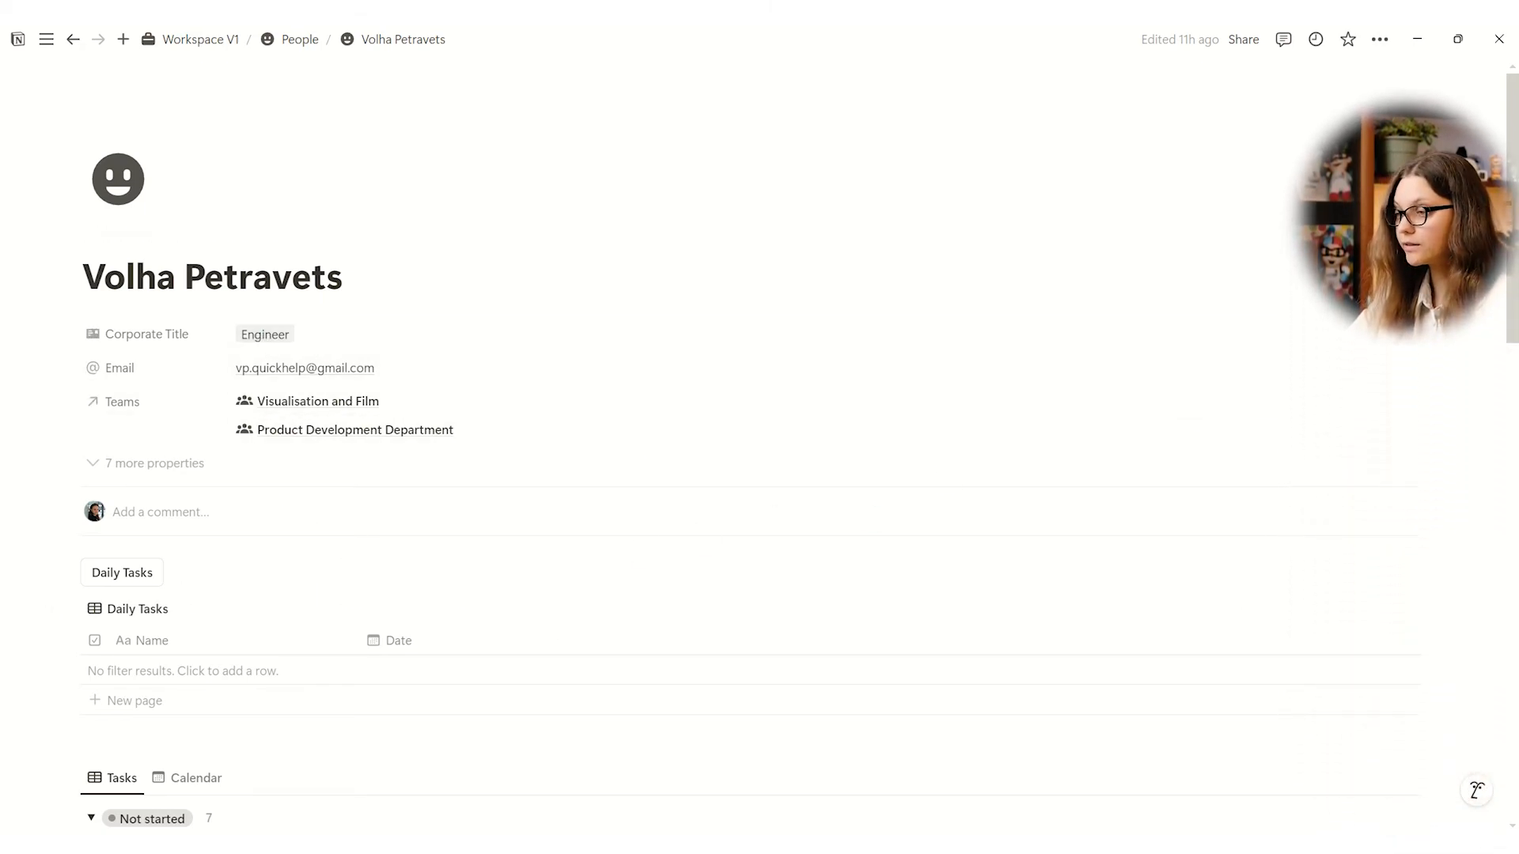
Look through the person's task list, check its Calendar view, and return to the Tasks view and the page's properties
scroll(1510, 241, down, 1)
drag(1512, 299, 1506, 434)
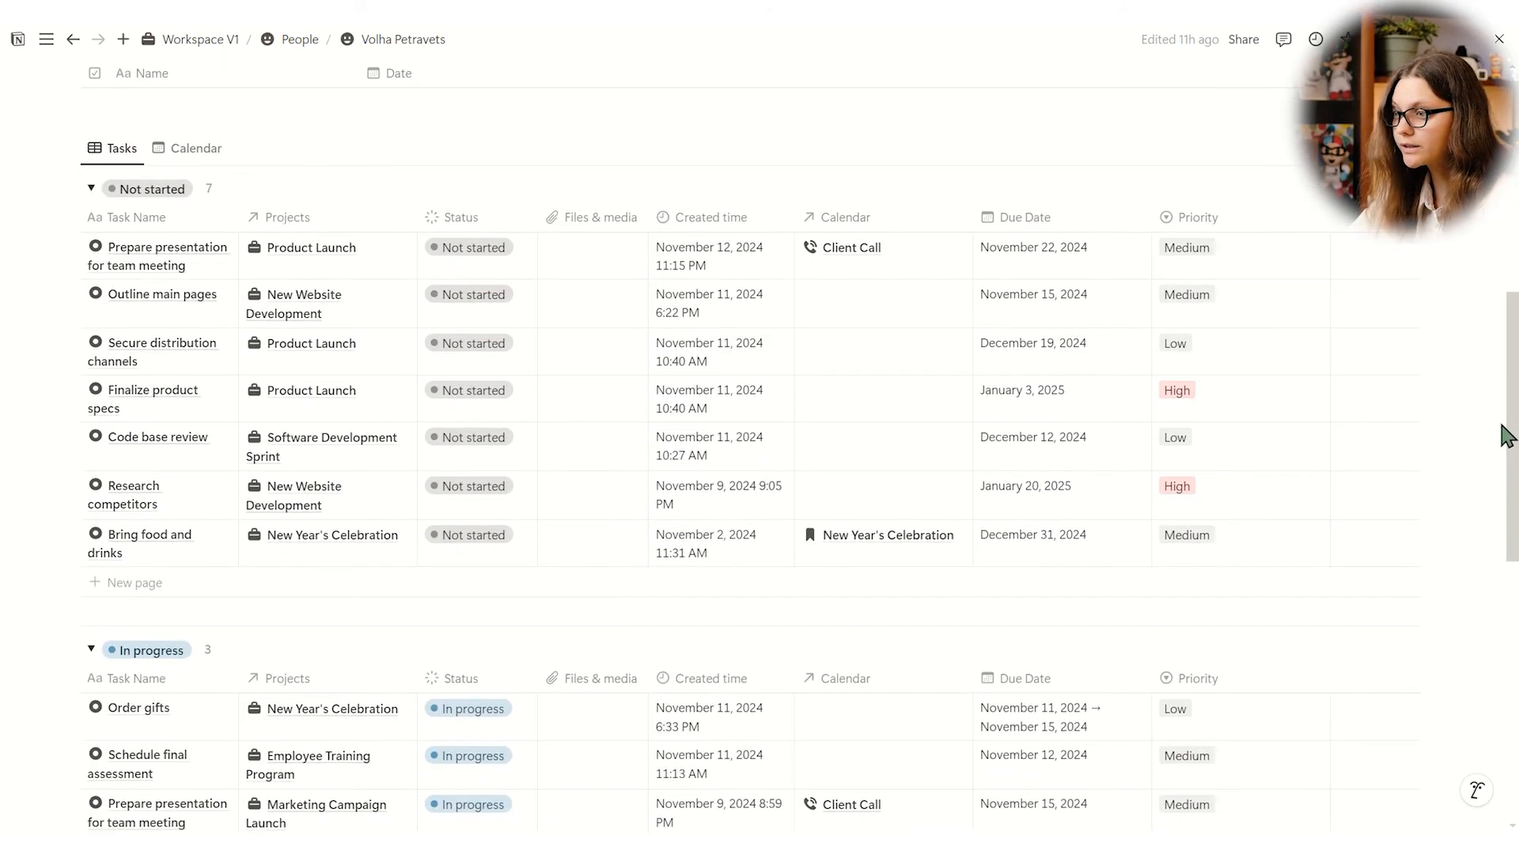
click(182, 147)
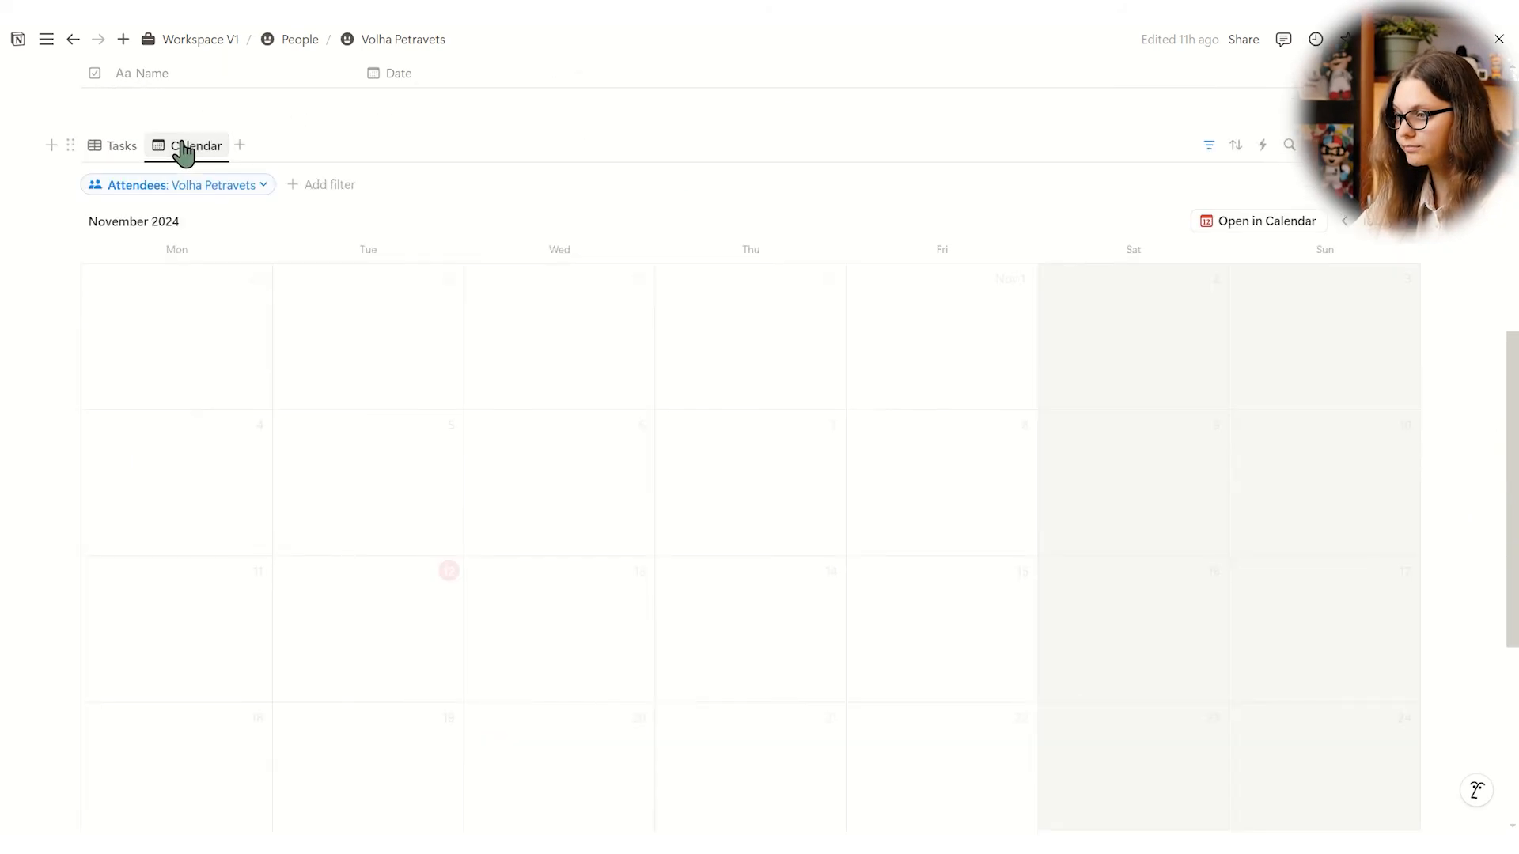
click(115, 149)
scroll(393, 263, up, 5)
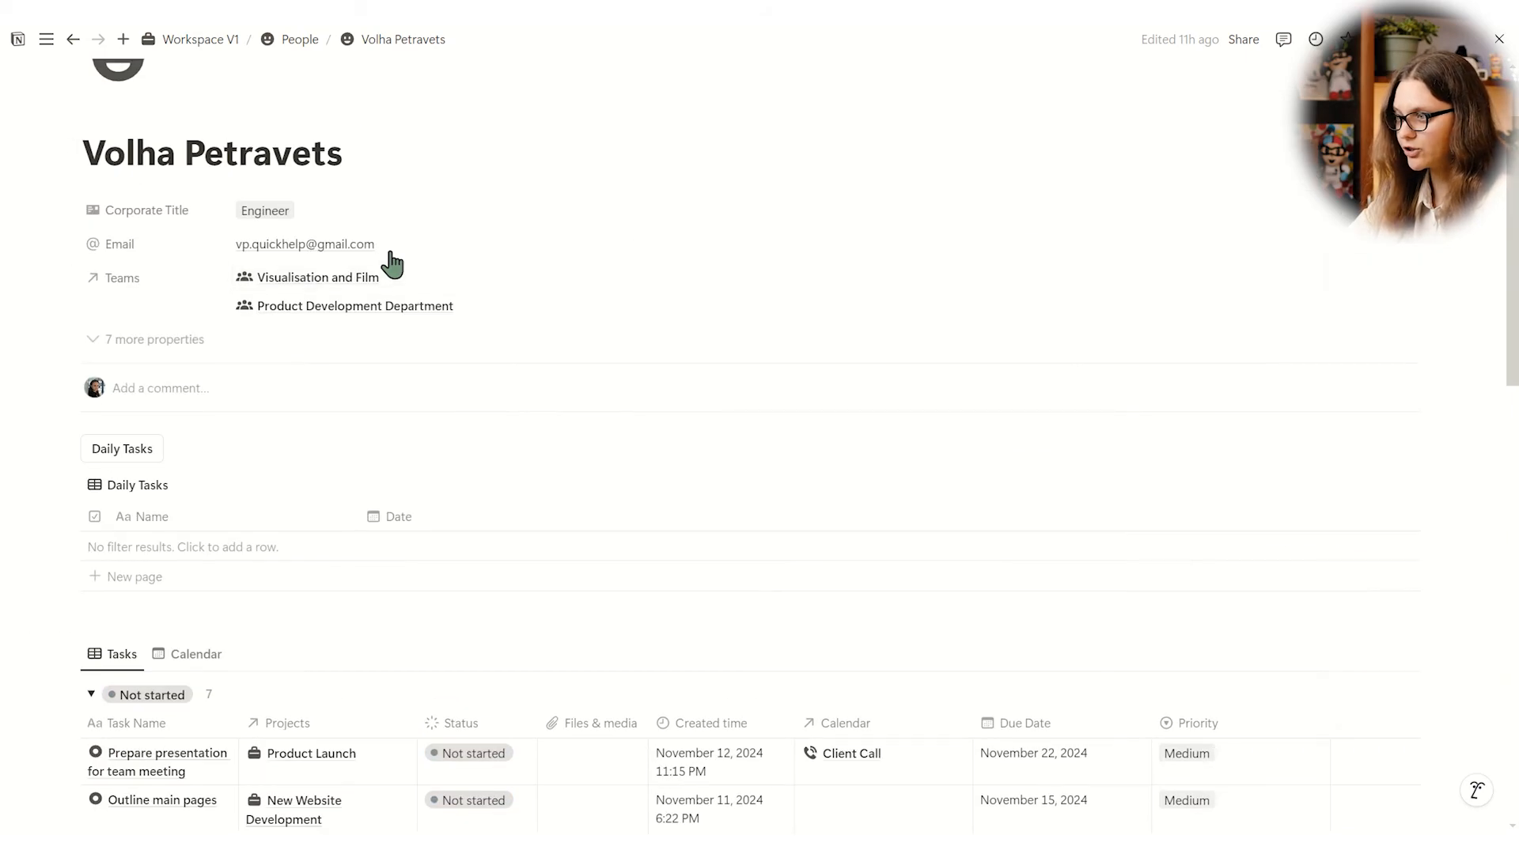
scroll(393, 263, up, 2)
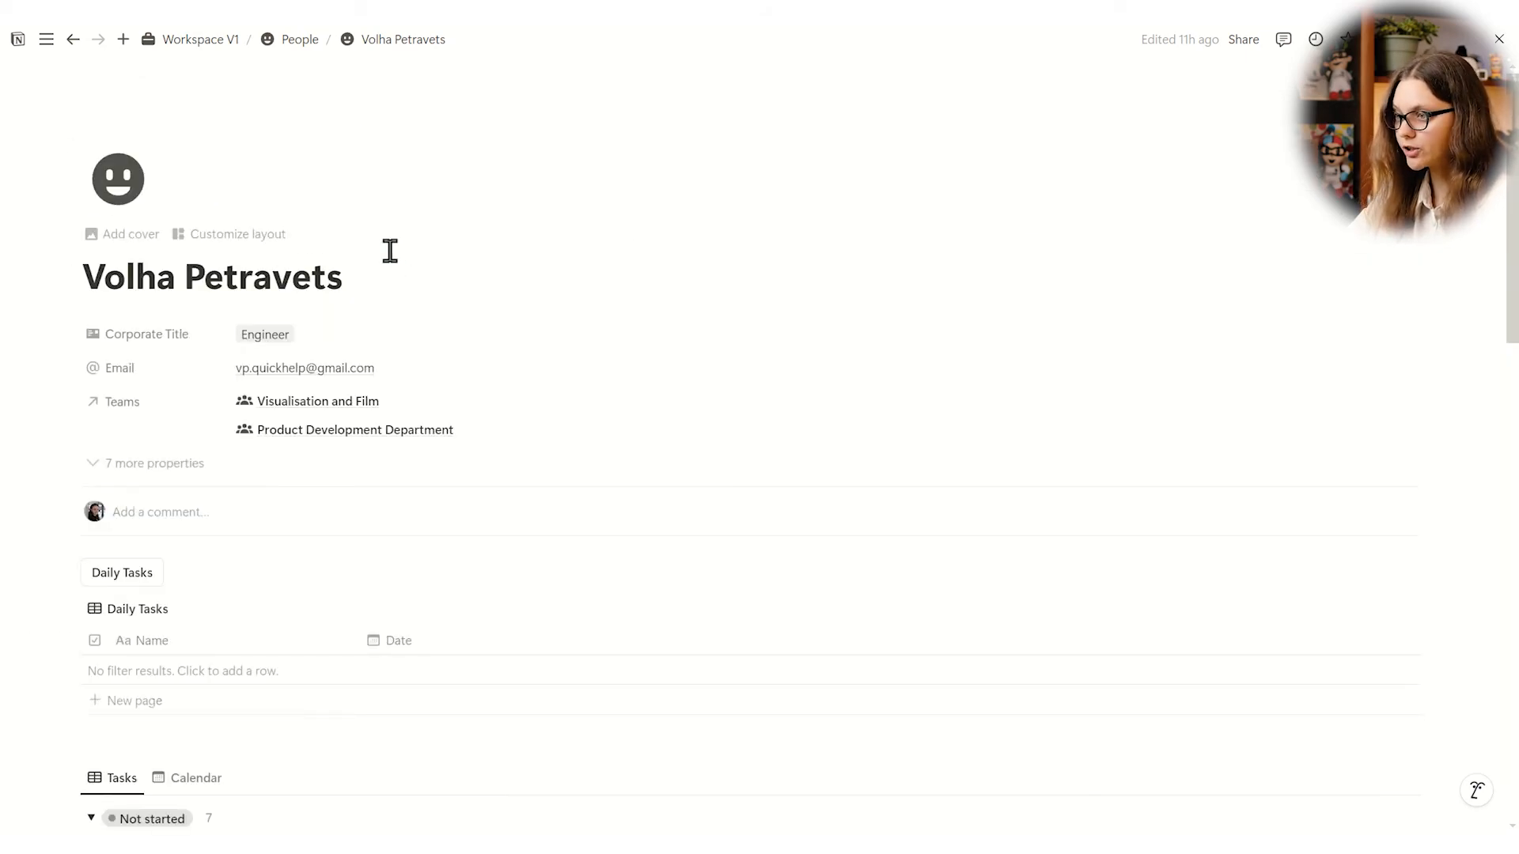
Review the actions configured for the Daily Tasks button on the person's page and close its settings
scroll(1507, 253, down, 2)
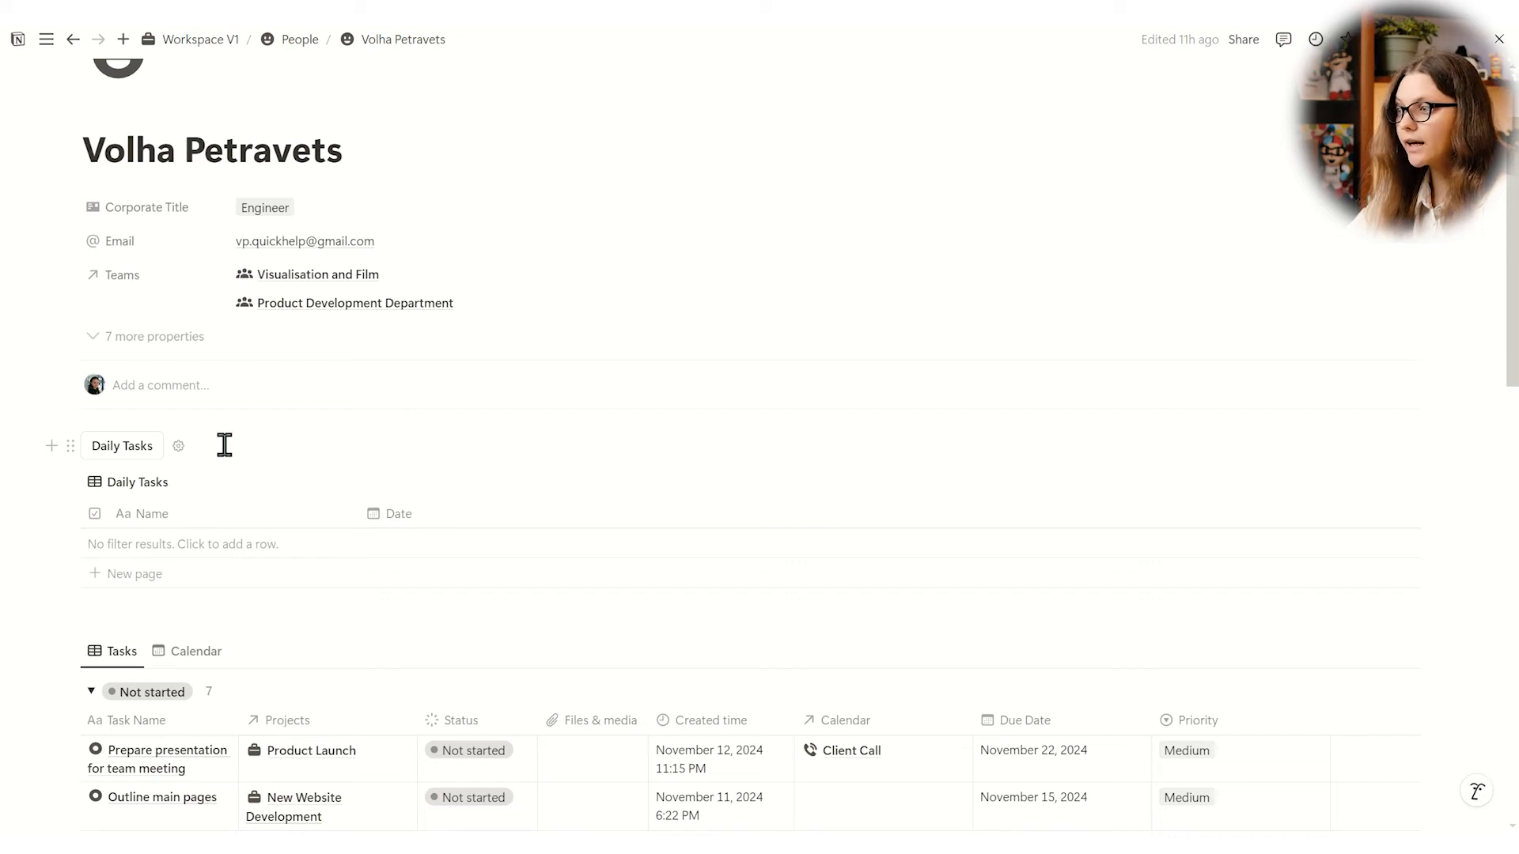
click(178, 446)
scroll(624, 573, down, 6)
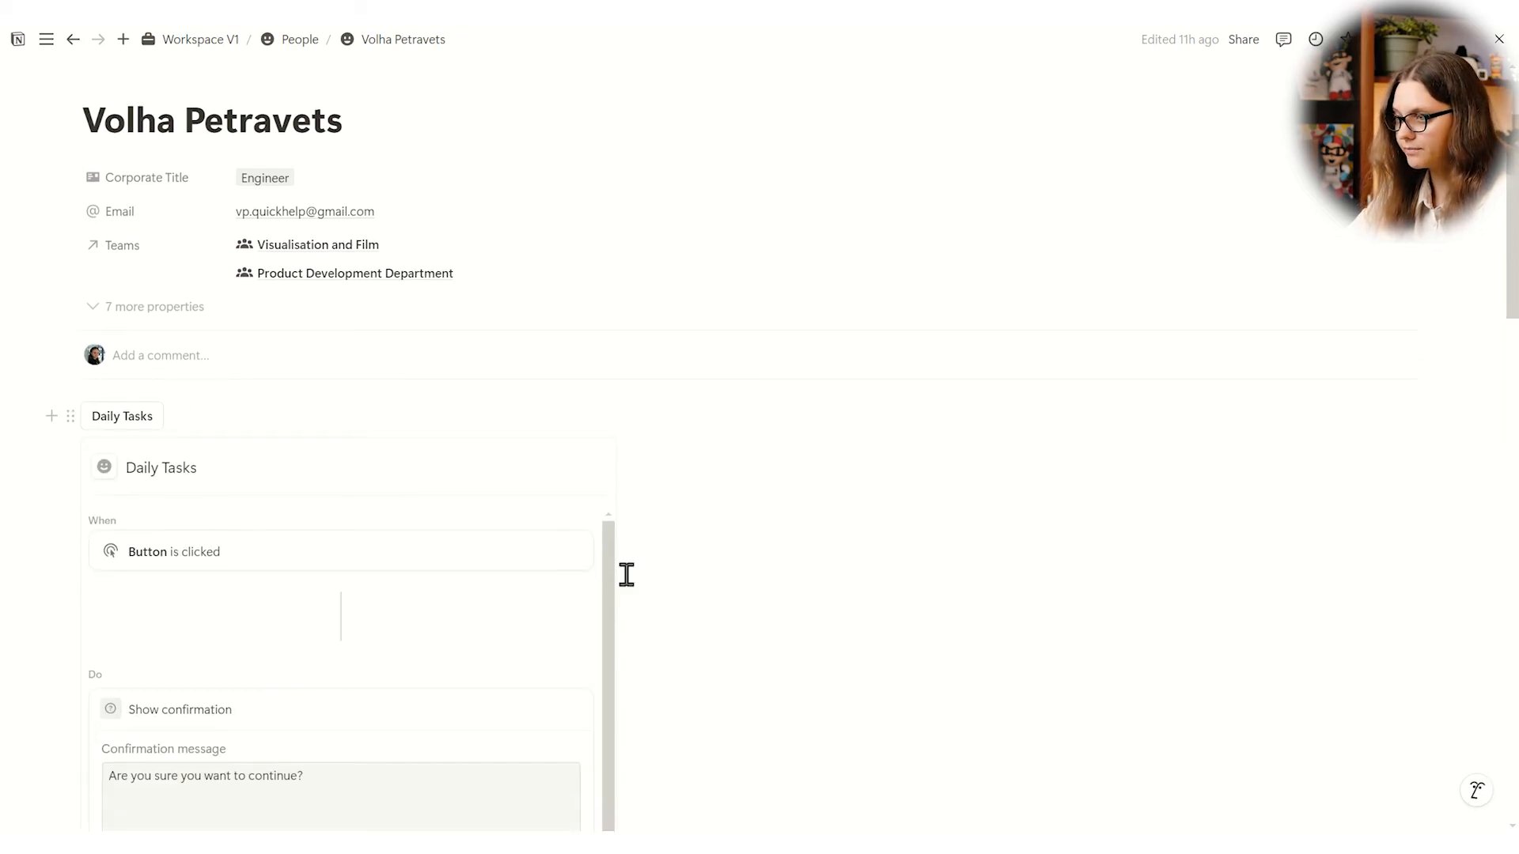
drag(615, 245, 608, 493)
click(383, 625)
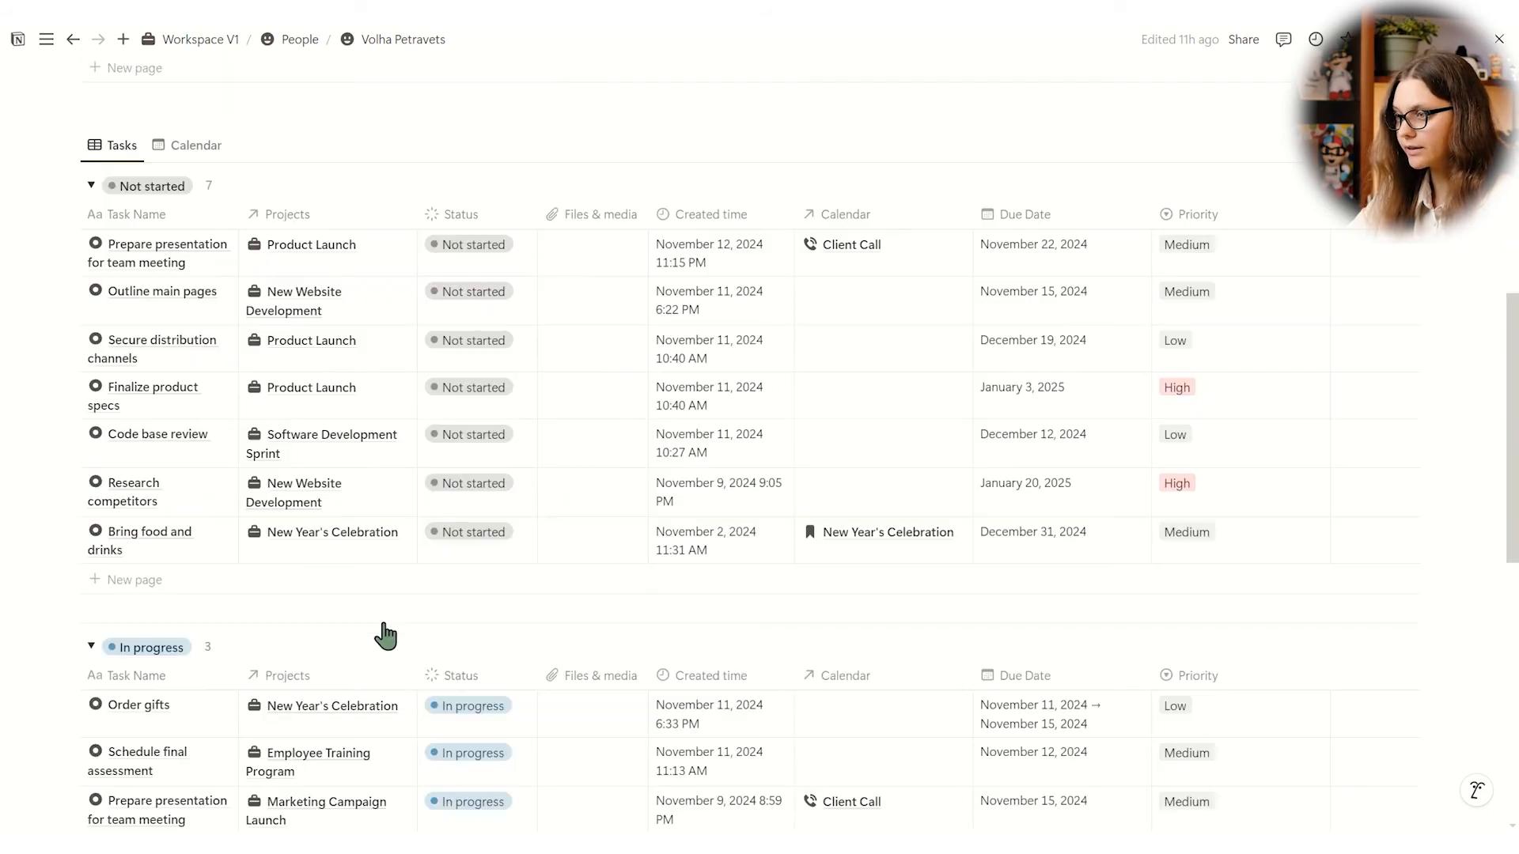
scroll(336, 584, up, 6)
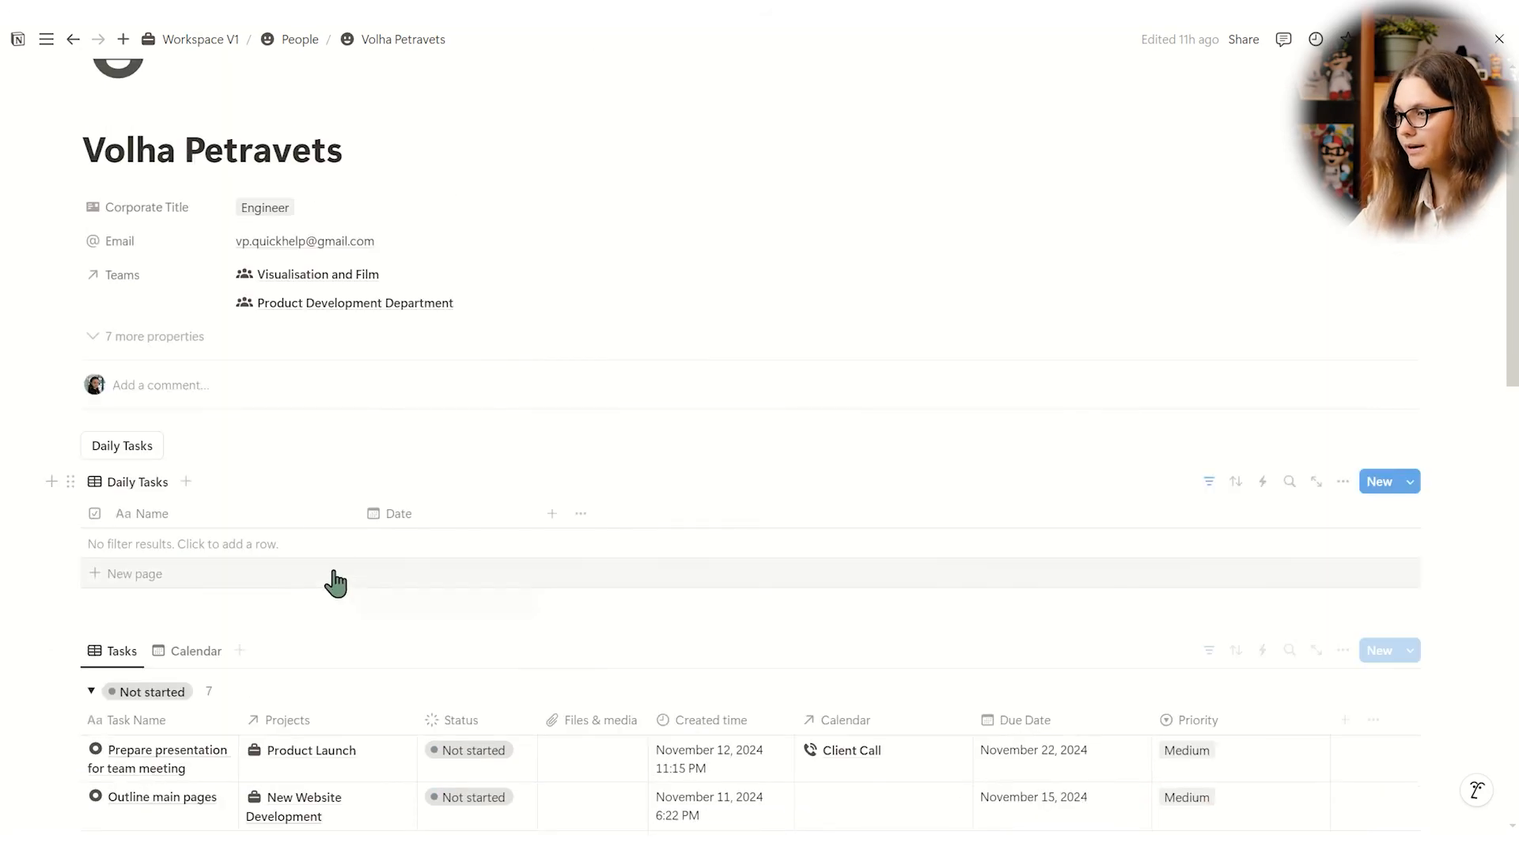
Generate the daily tasks with the Daily Tasks button, confirming its prompt, and mark Documentation and reporting as done
click(129, 455)
click(718, 434)
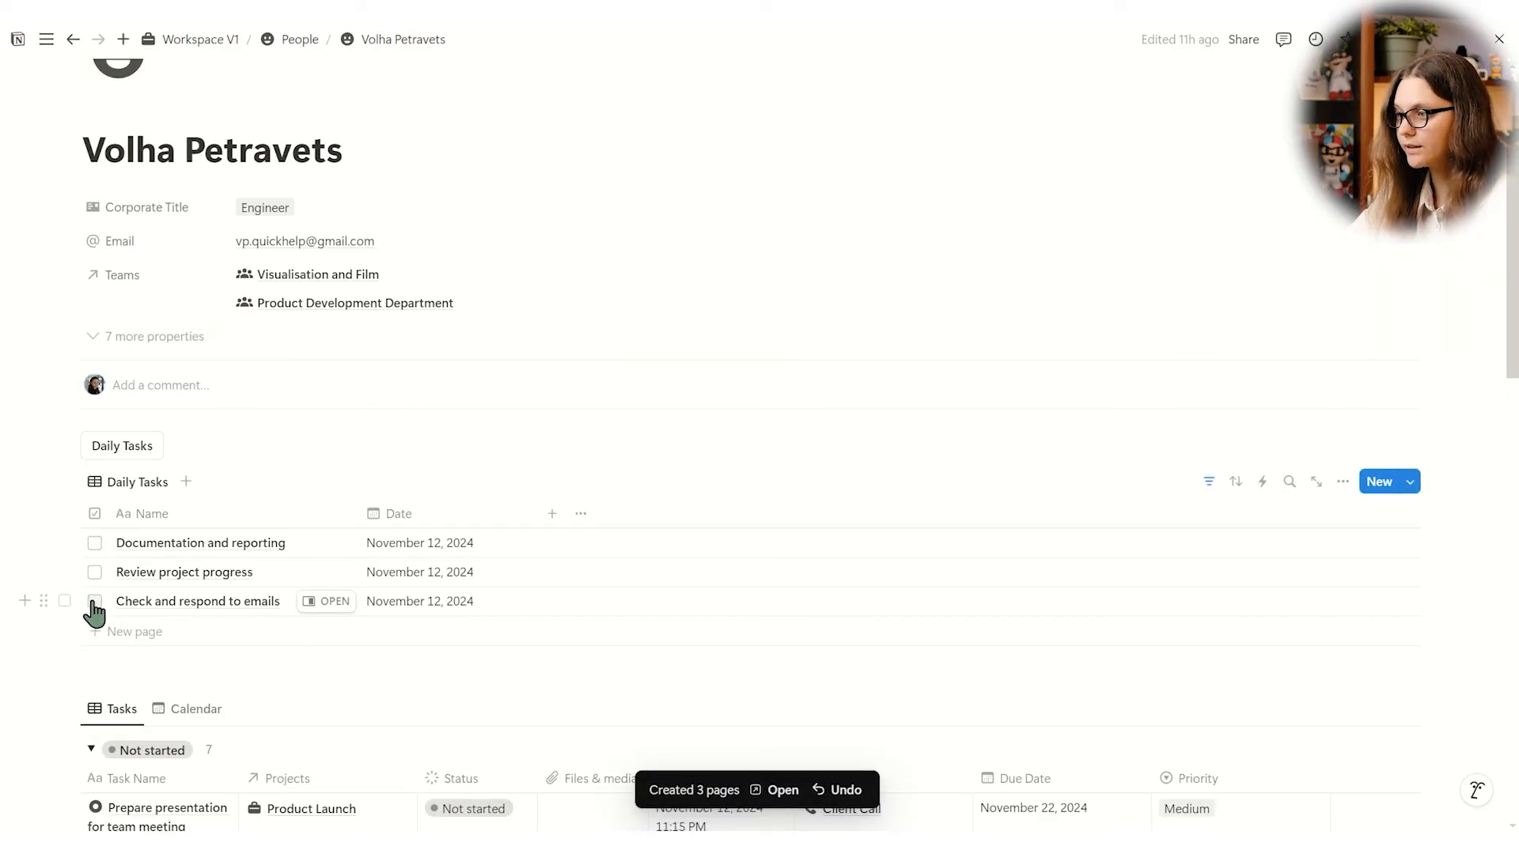
click(95, 544)
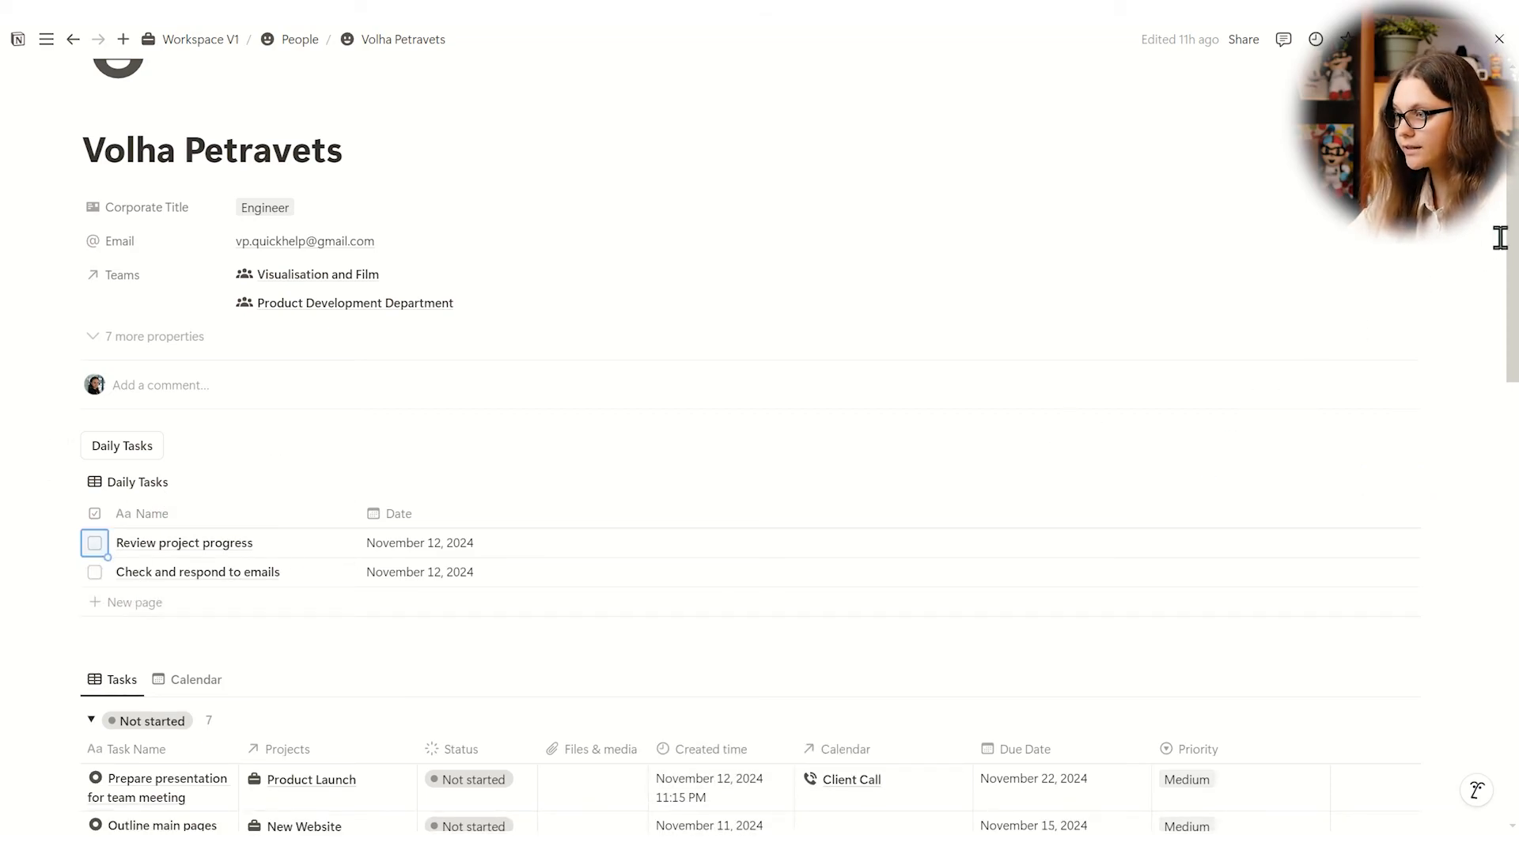
Examine the Assigned To filter of the person's Tasks view and the Attendees filter of the Calendar view
scroll(1511, 241, down, 8)
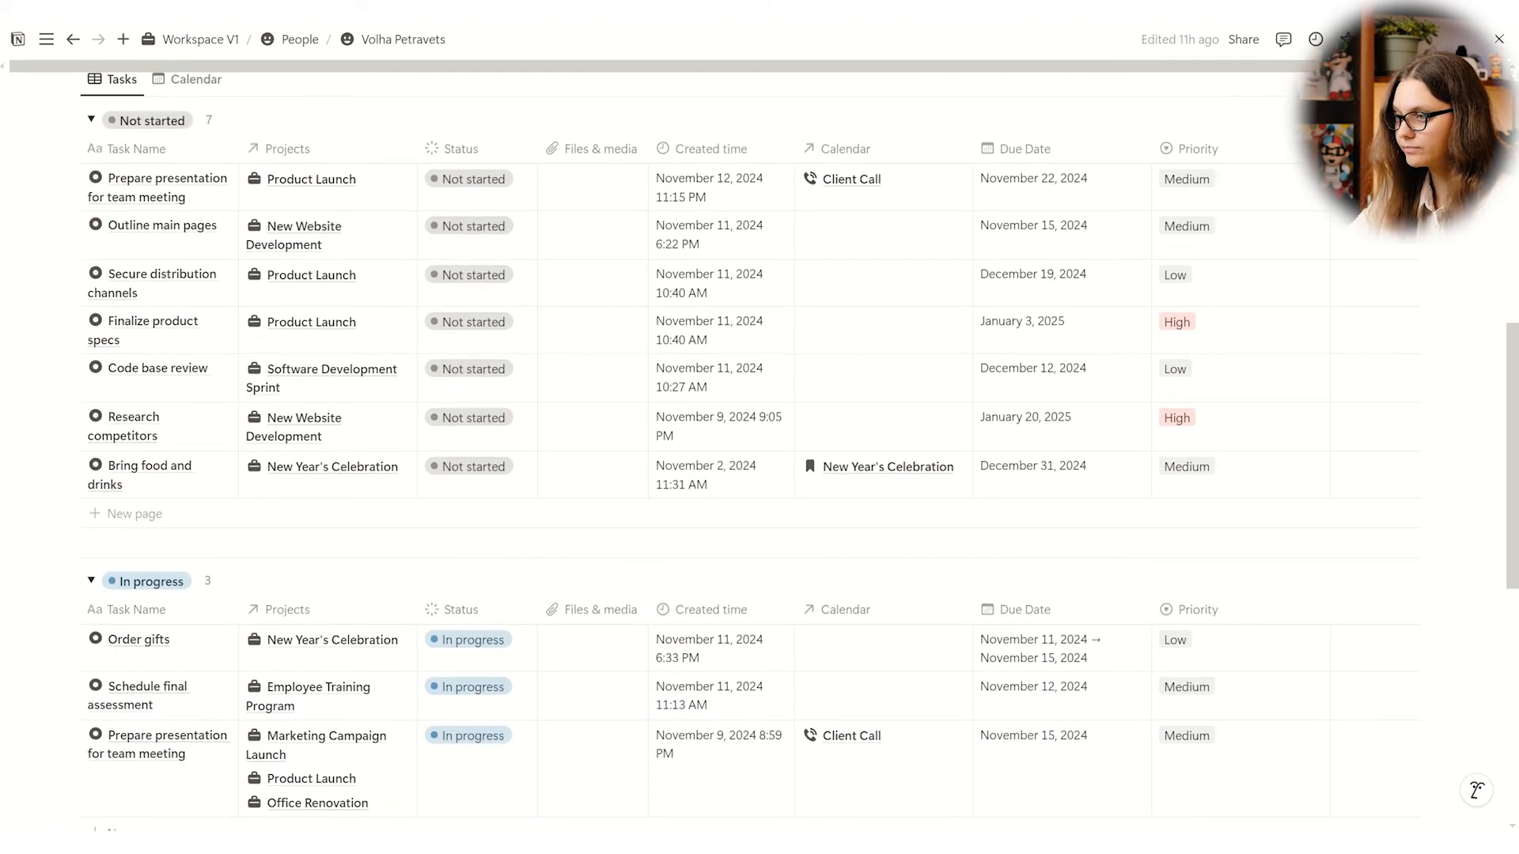
scroll(751, 442, up, 1)
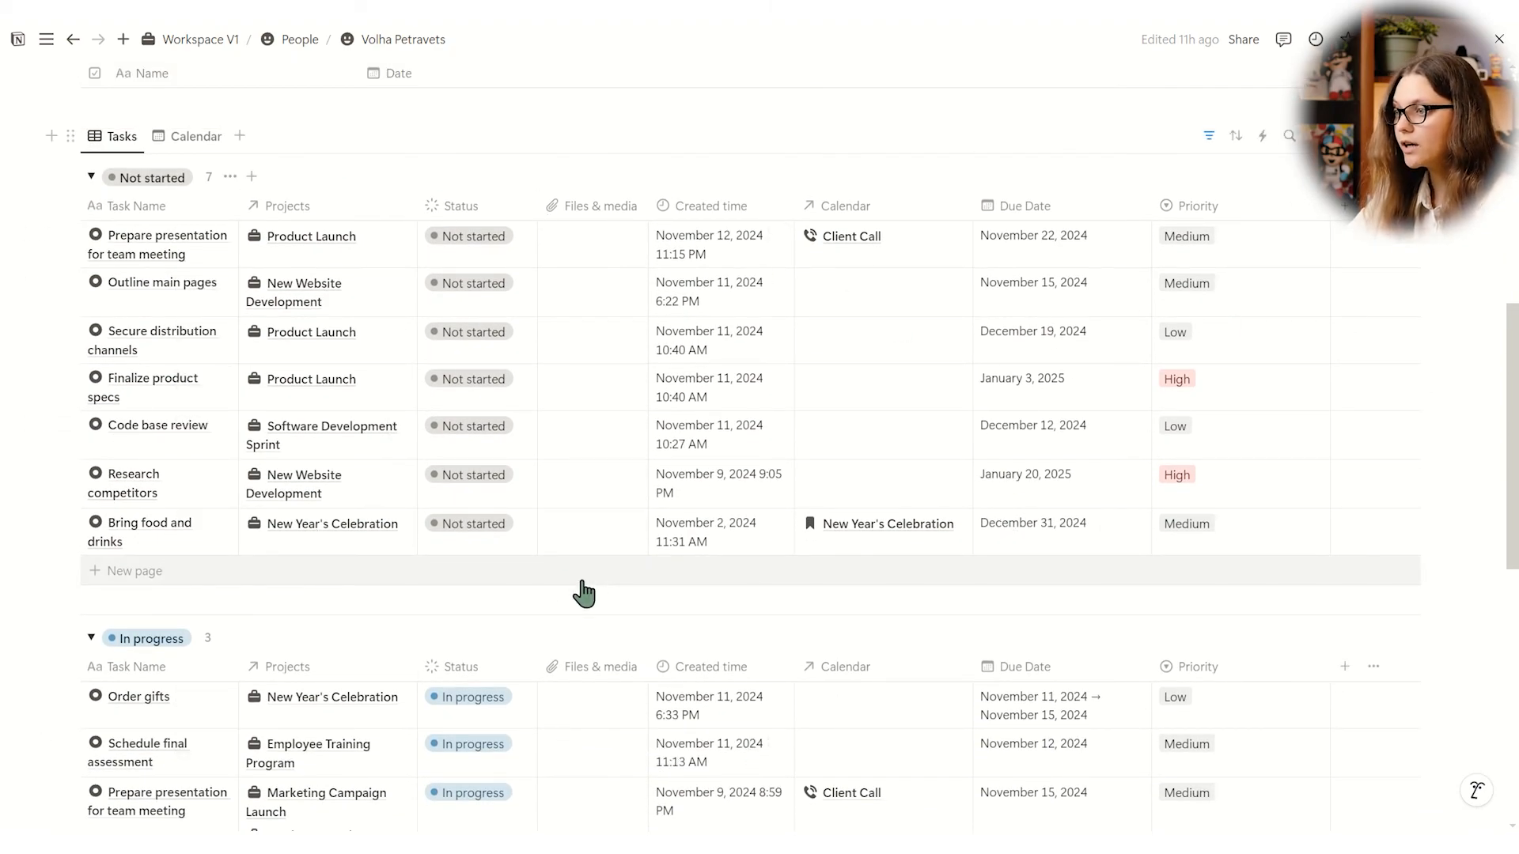
click(1210, 138)
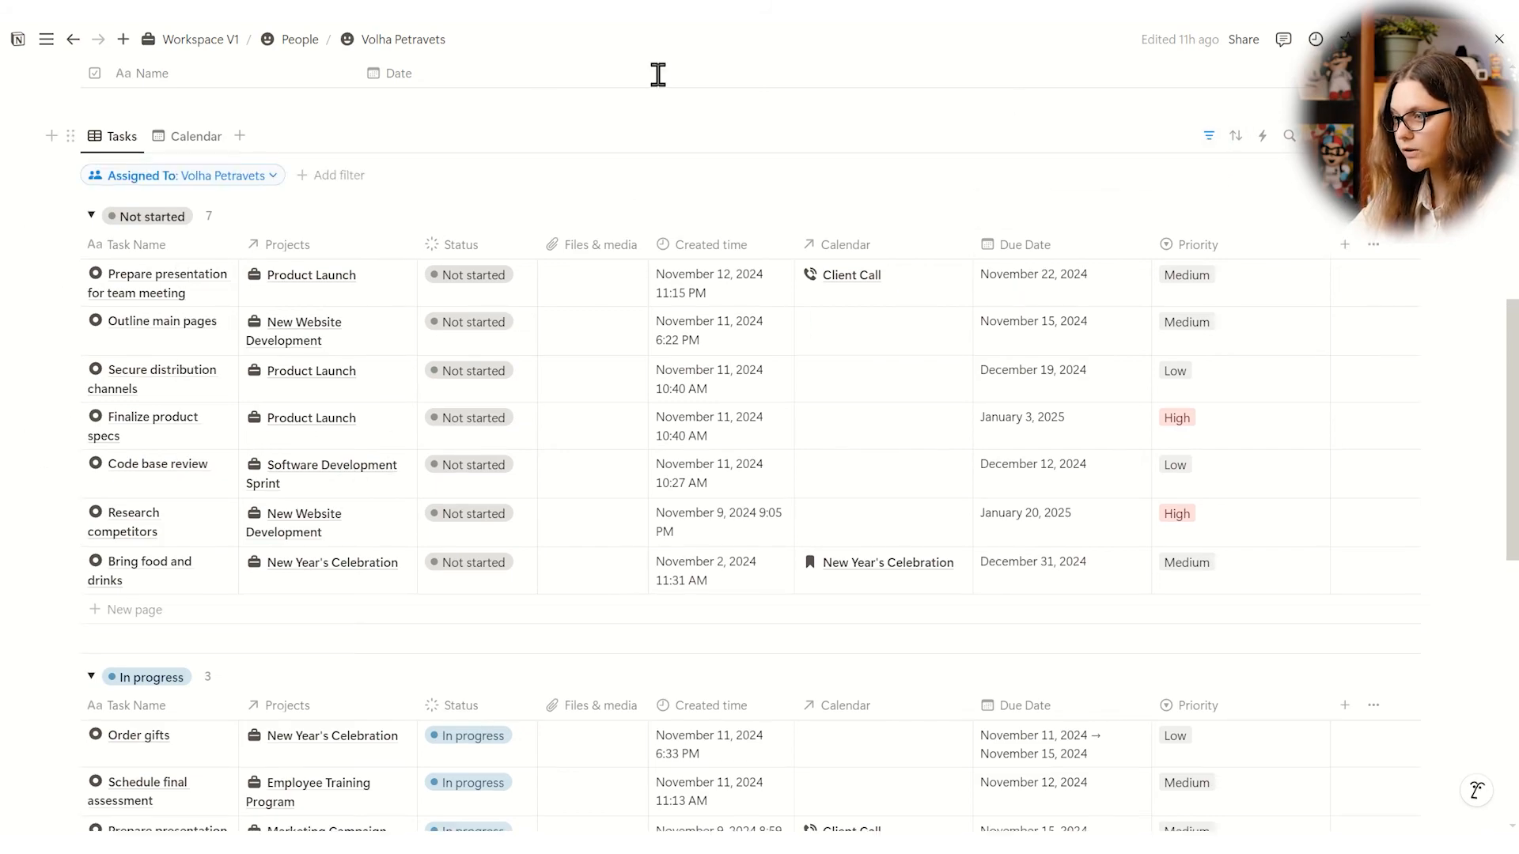
click(180, 139)
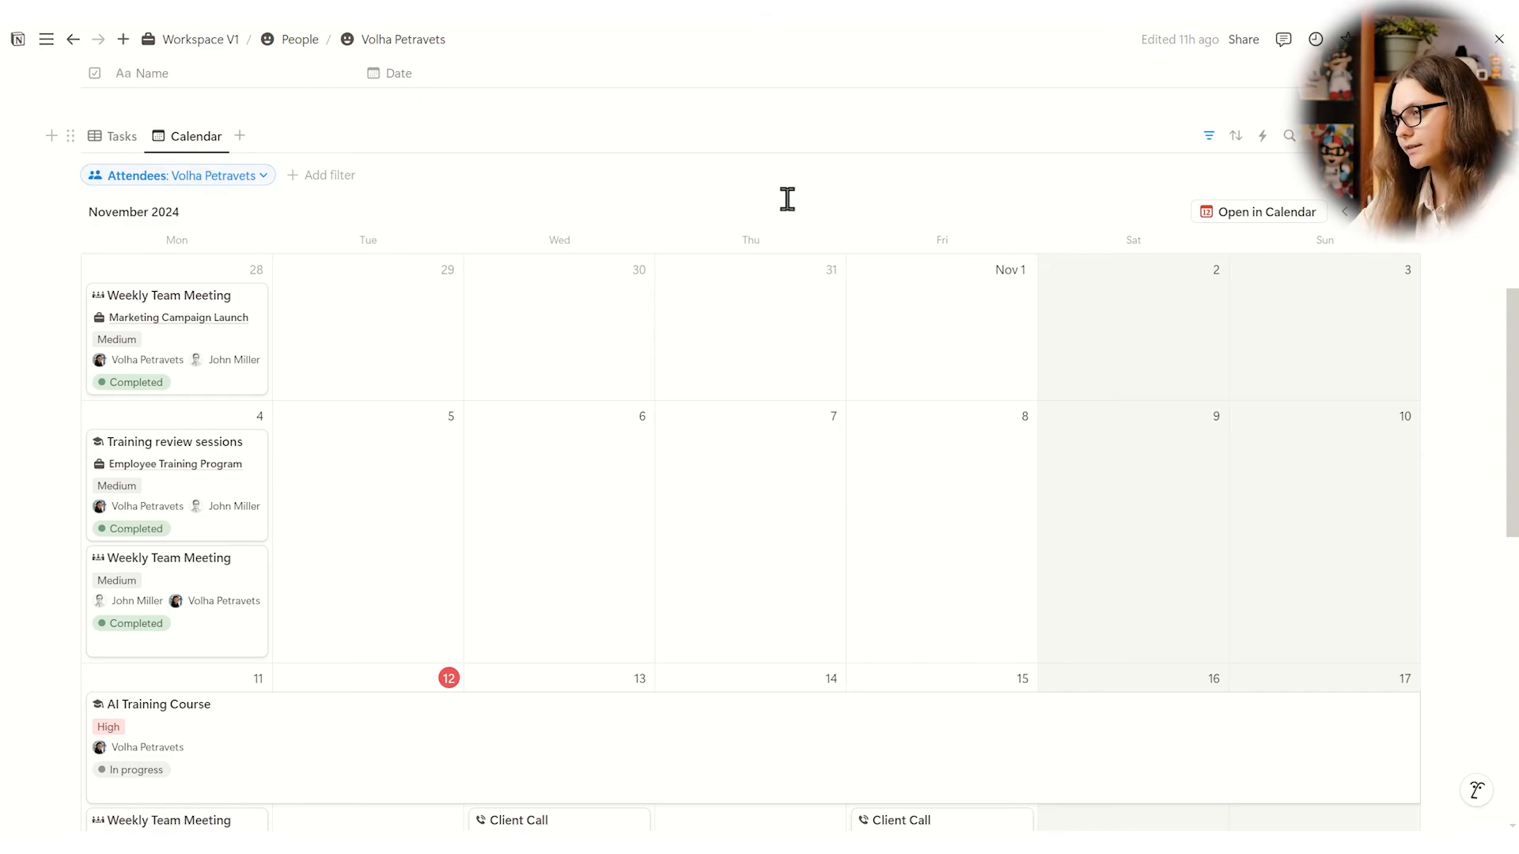
click(1208, 136)
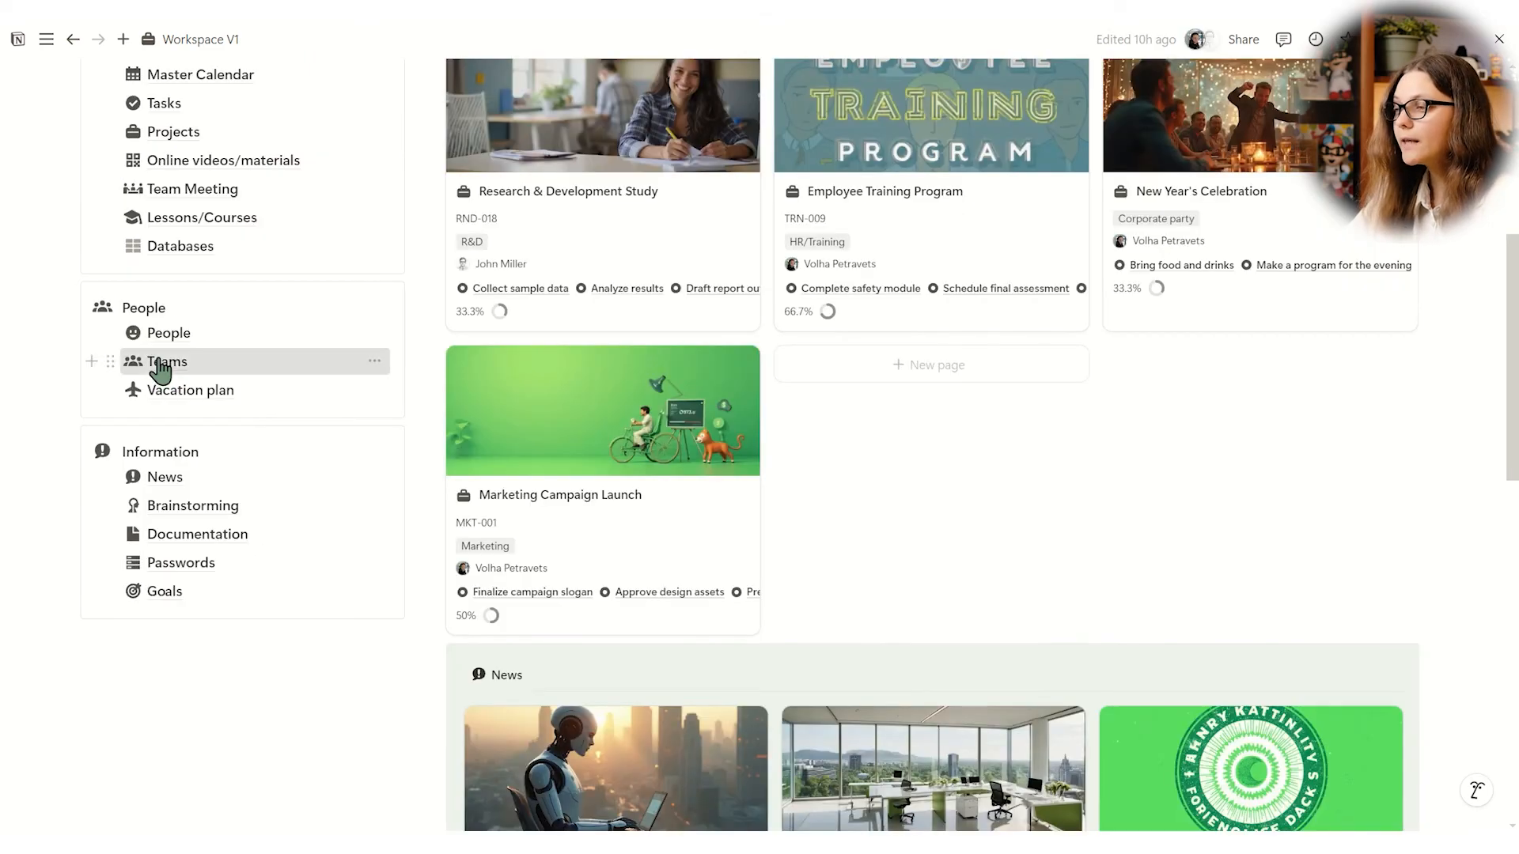
Look over the Teams page's table and return to the Workspace V1 home page
click(156, 363)
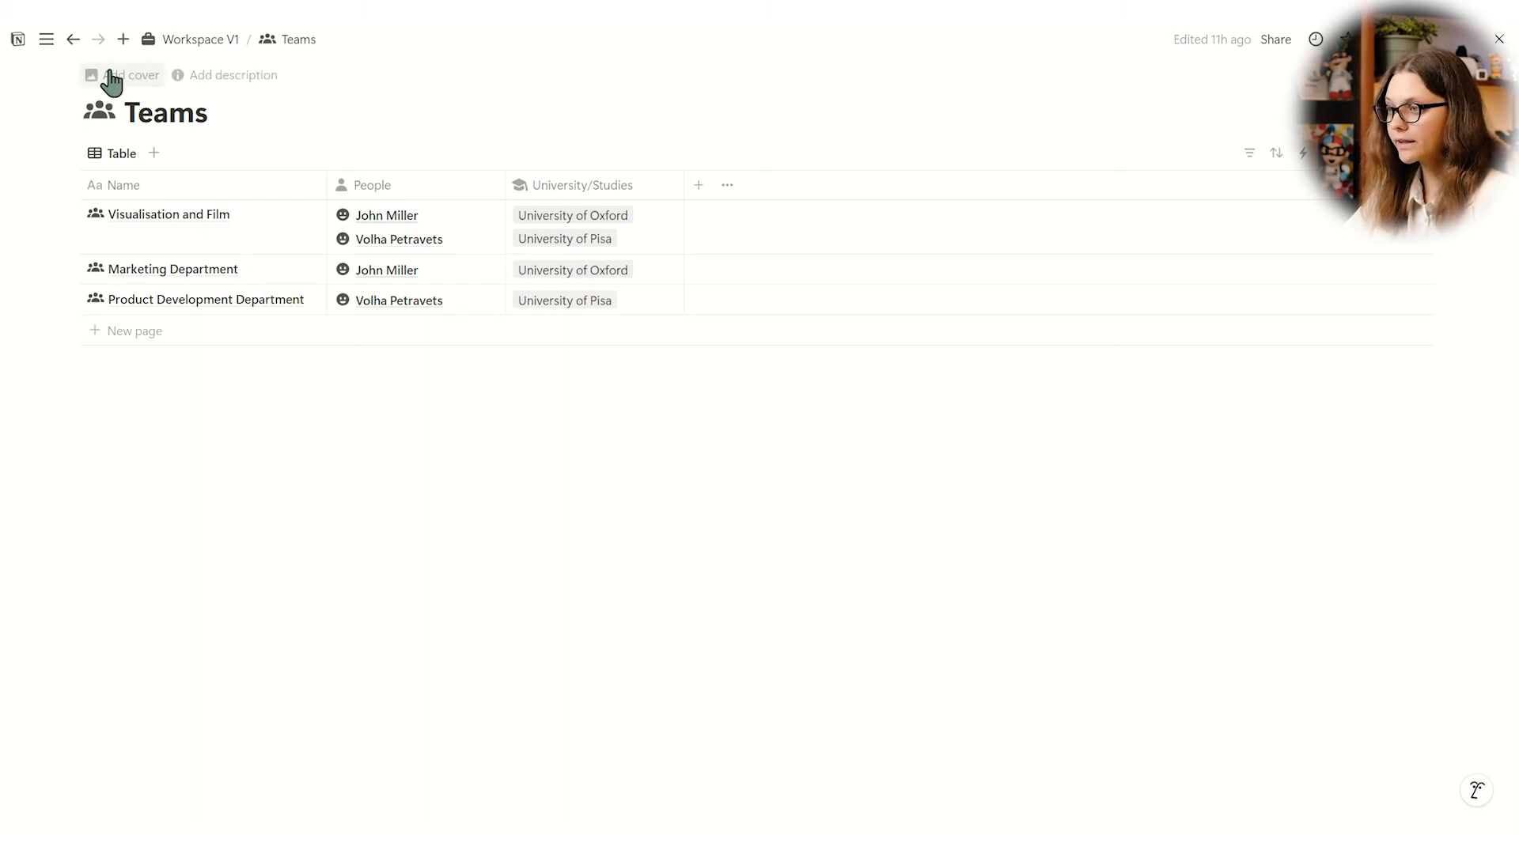
click(161, 39)
scroll(250, 447, down, 6)
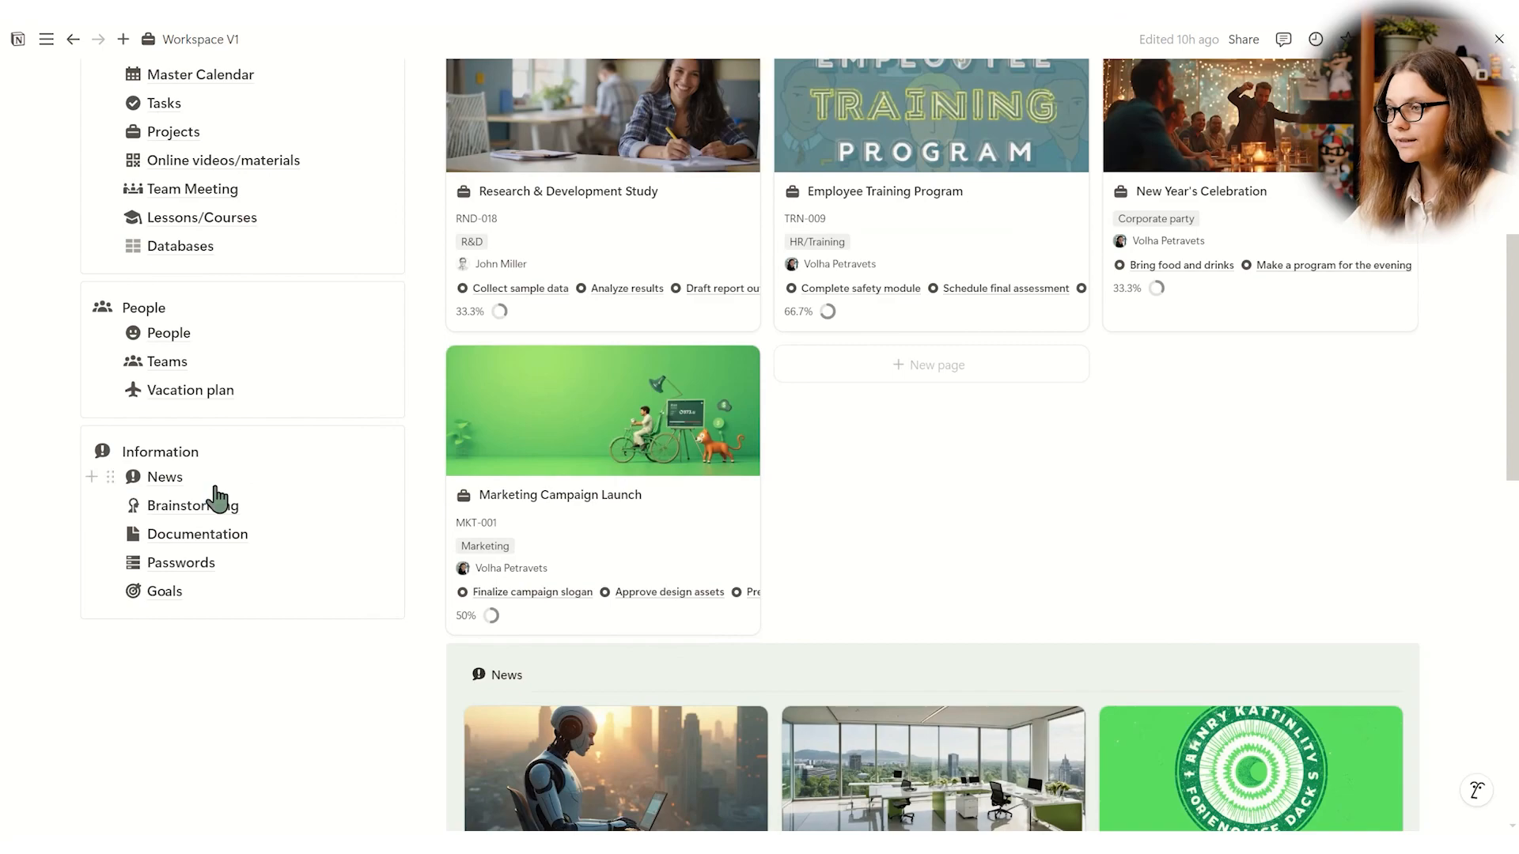
View the Vacation plan calendar, advance it to December 2024, and return to the Workspace V1 home page
click(130, 391)
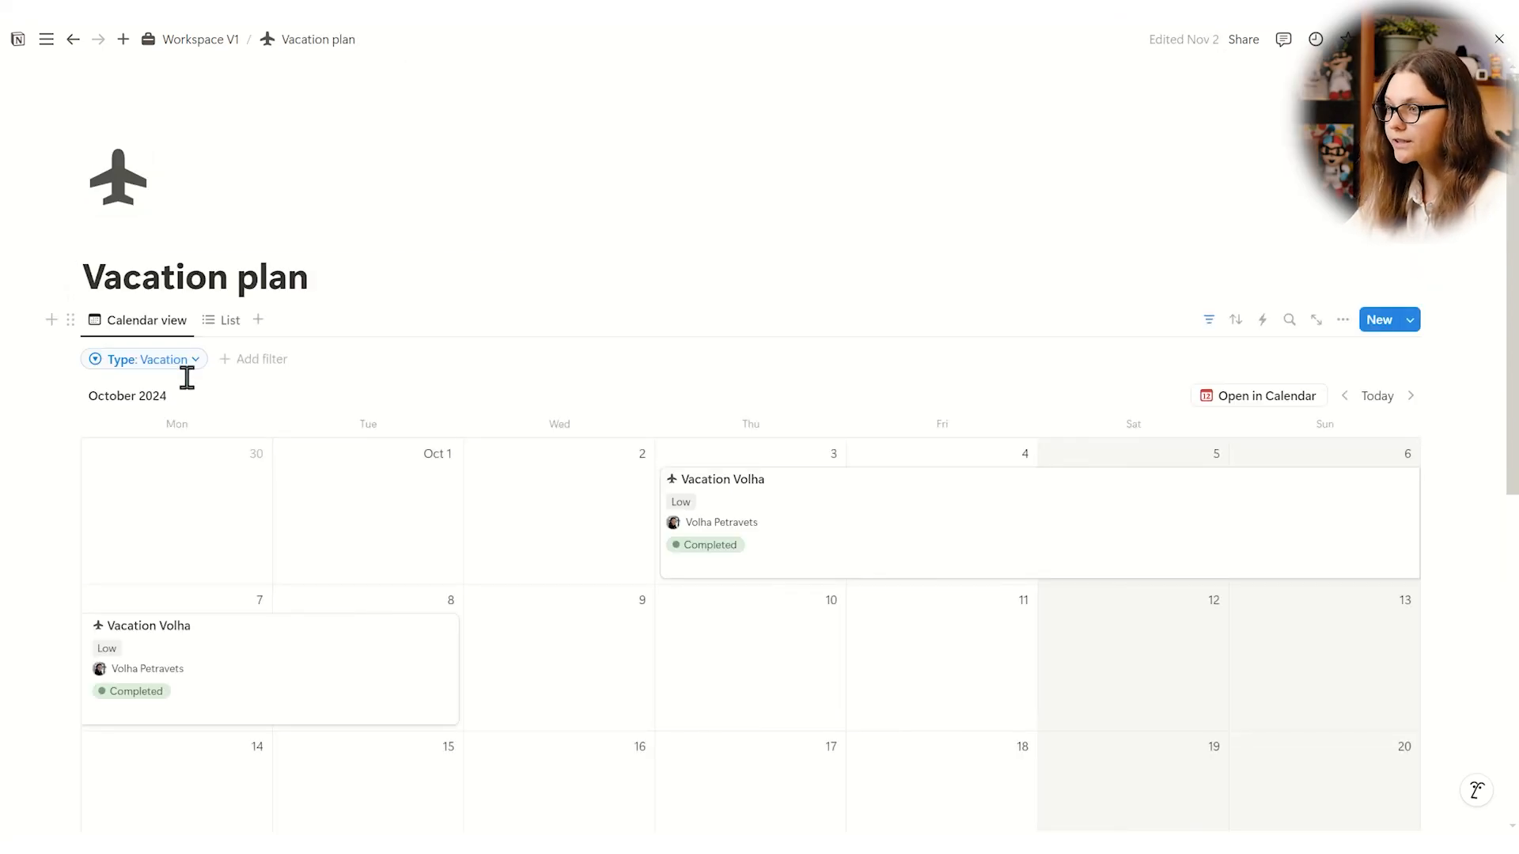
scroll(819, 376, down, 6)
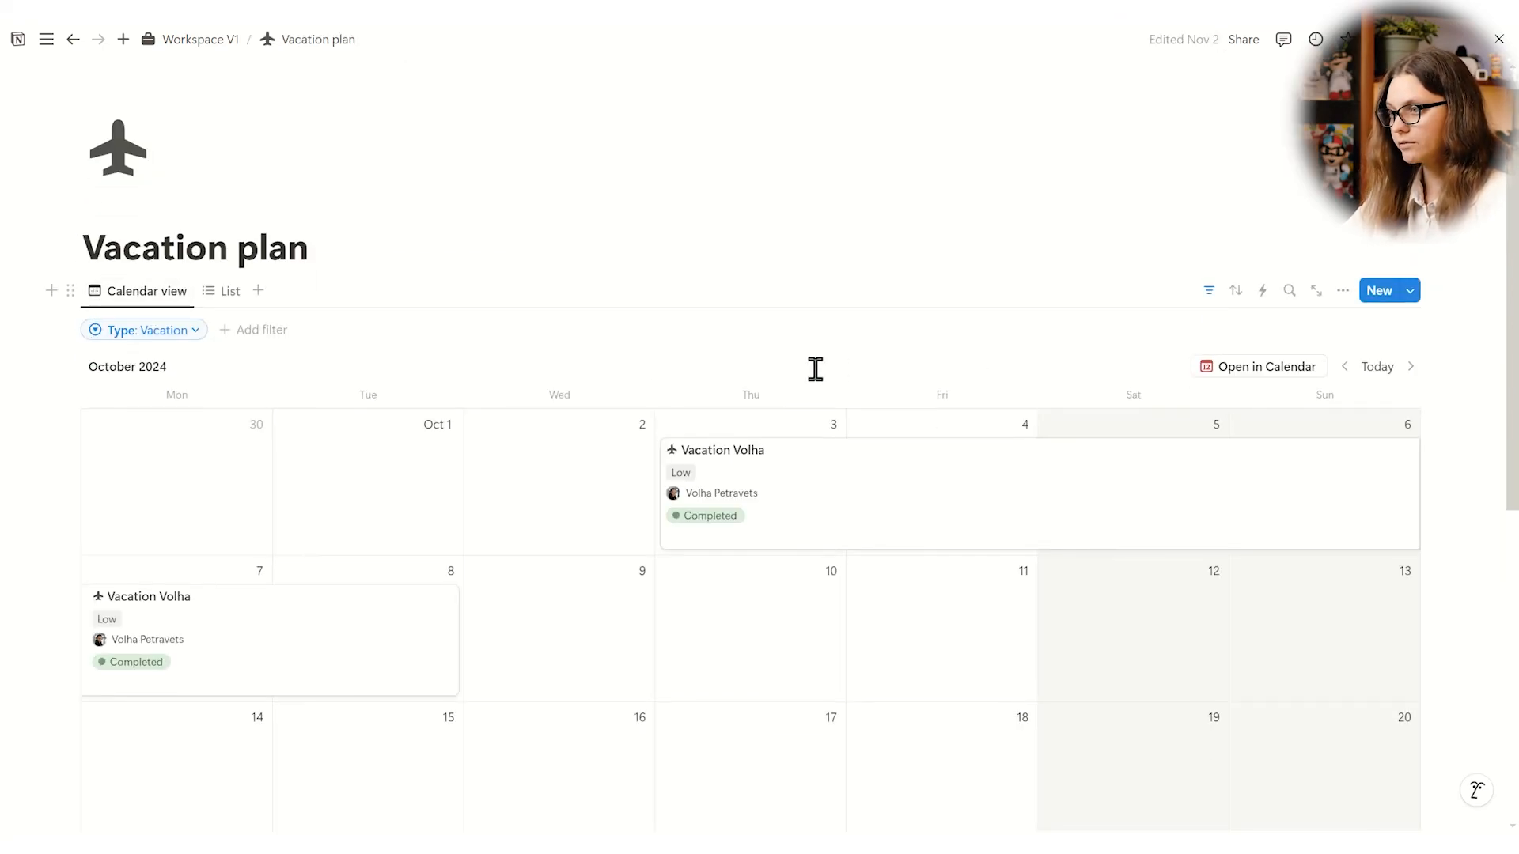
scroll(819, 376, up, 6)
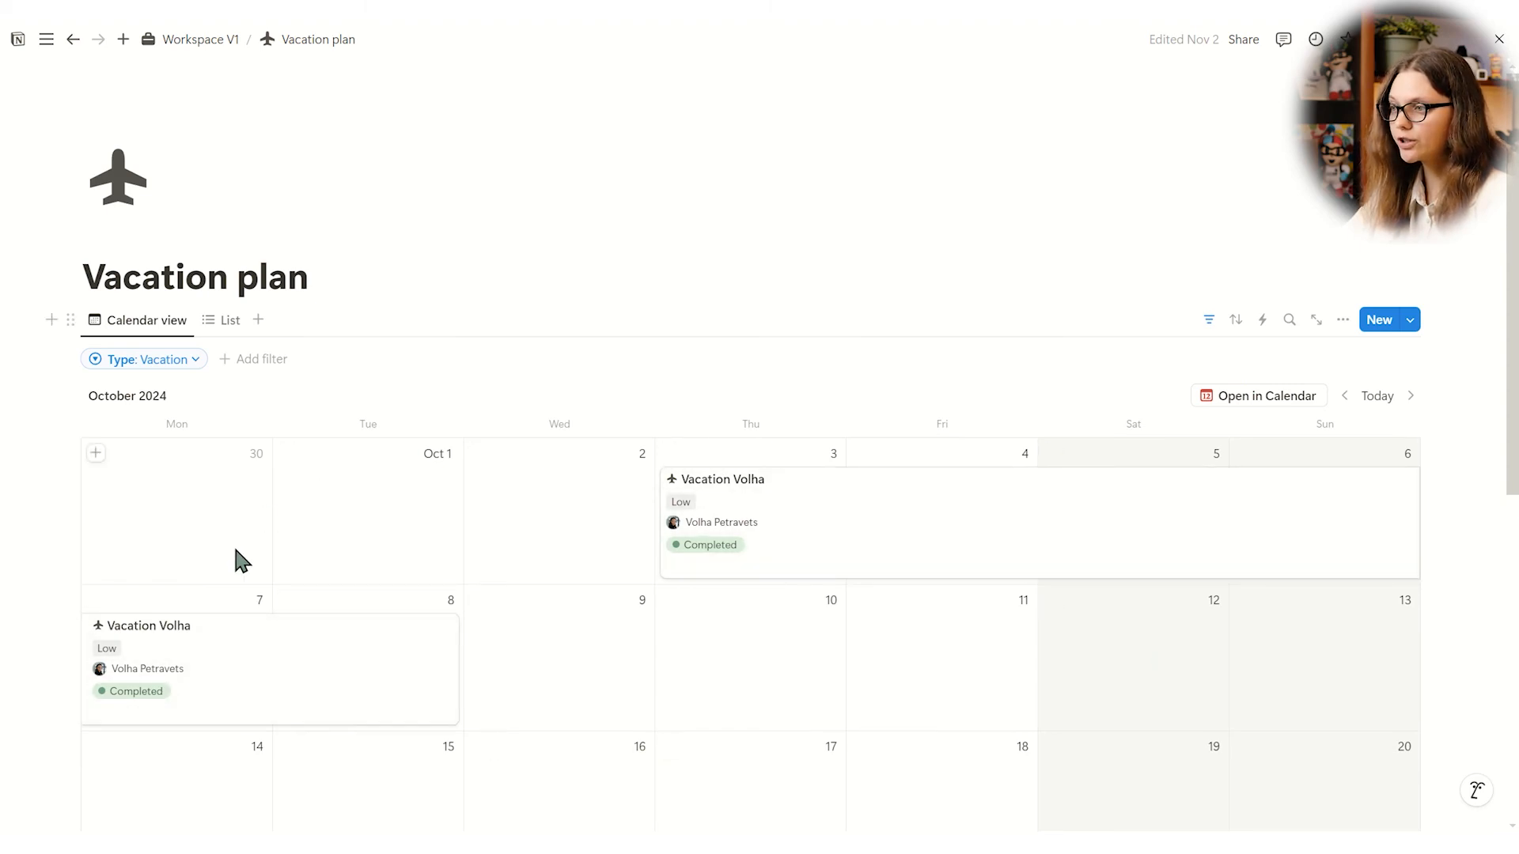
click(1408, 399)
click(1409, 400)
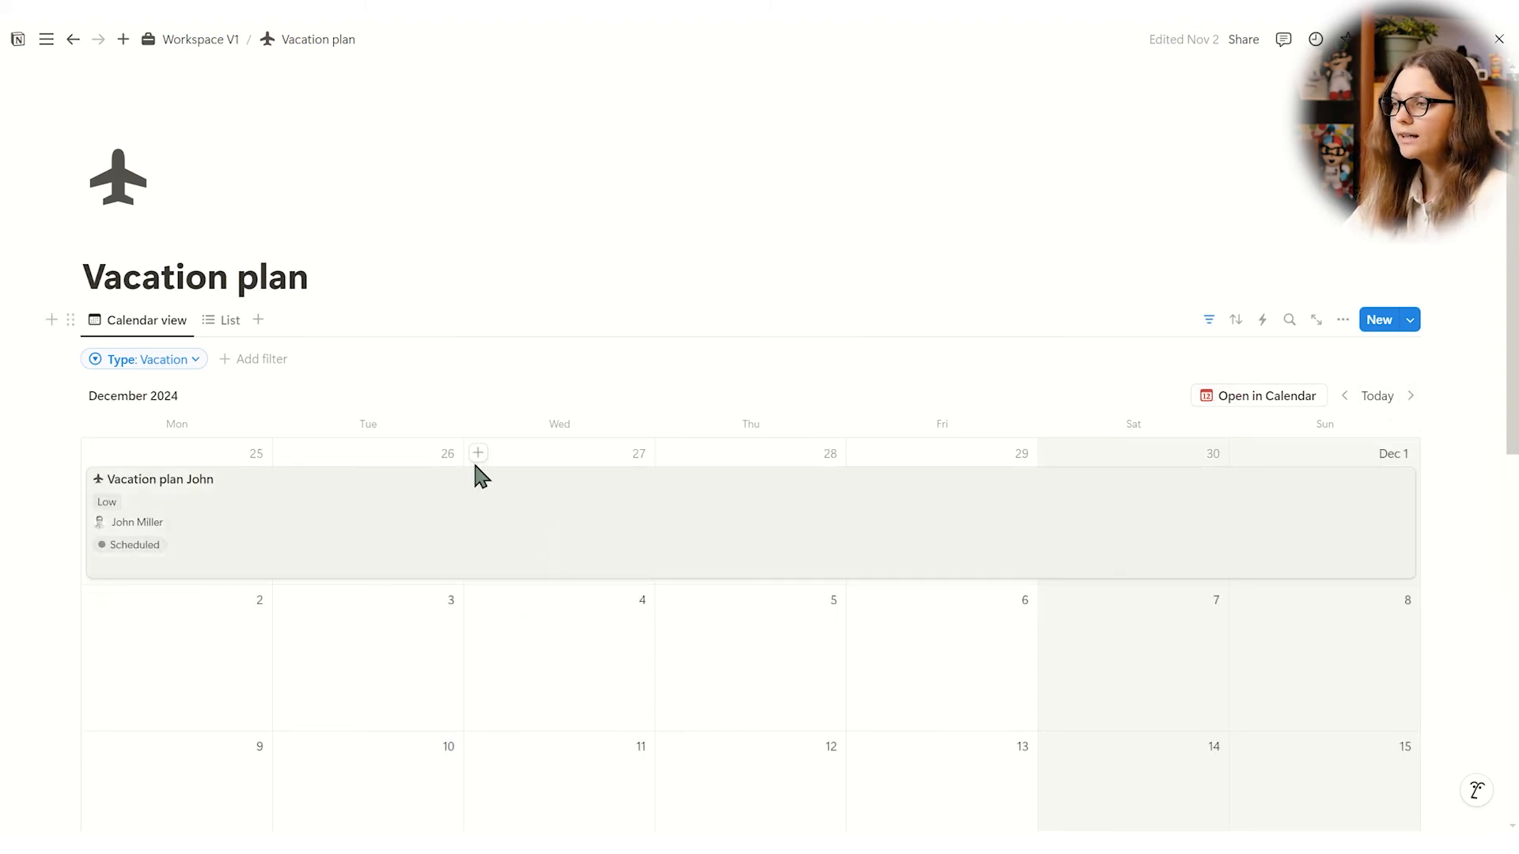
click(201, 40)
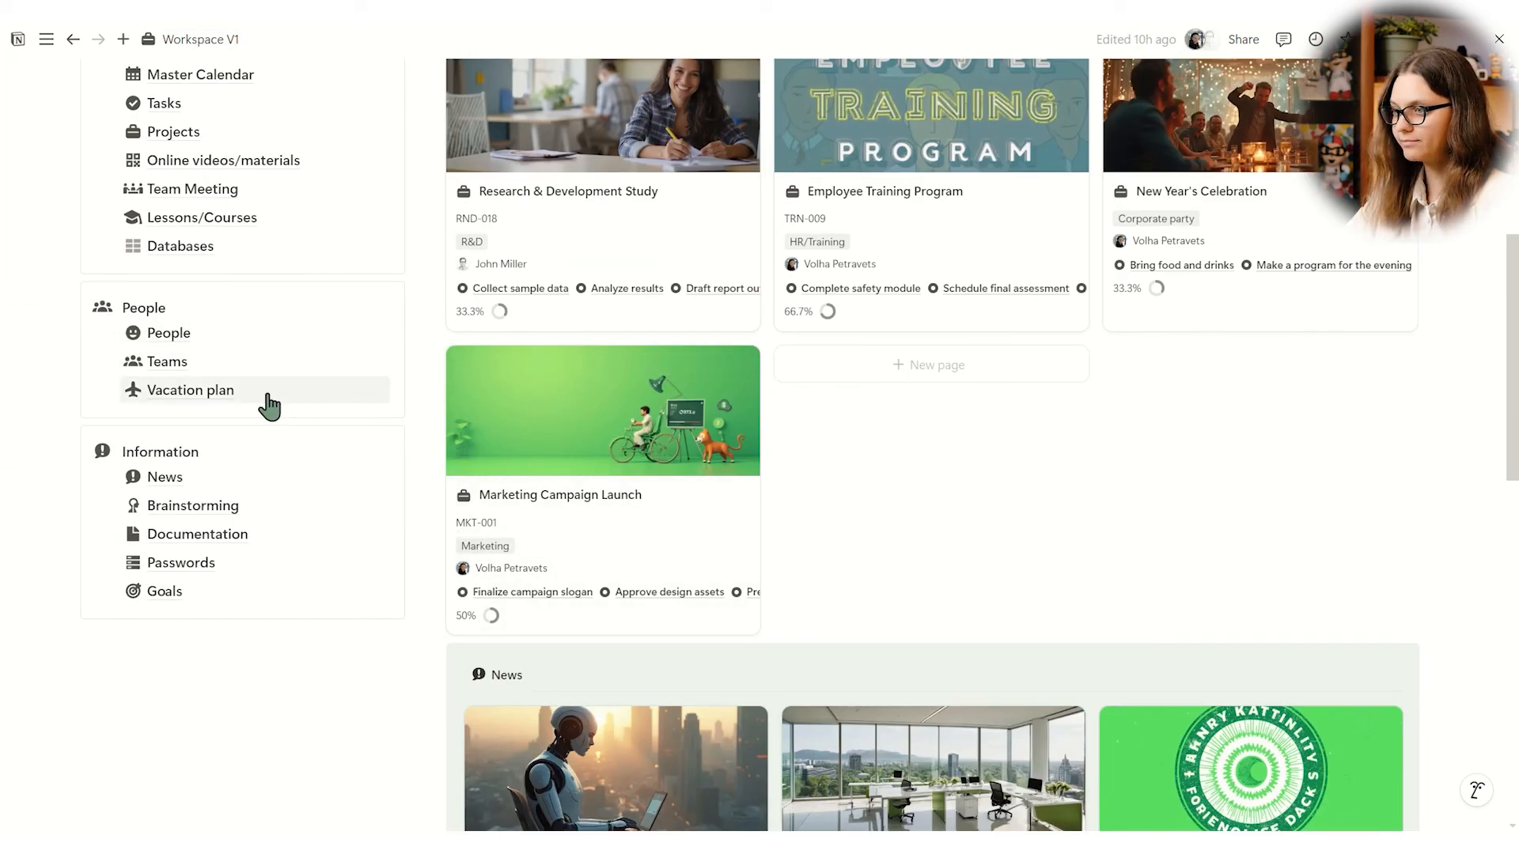
Open the News page, read through the Team Certification in Artificial Intelligence article, and return to the Workspace V1 home page
click(173, 478)
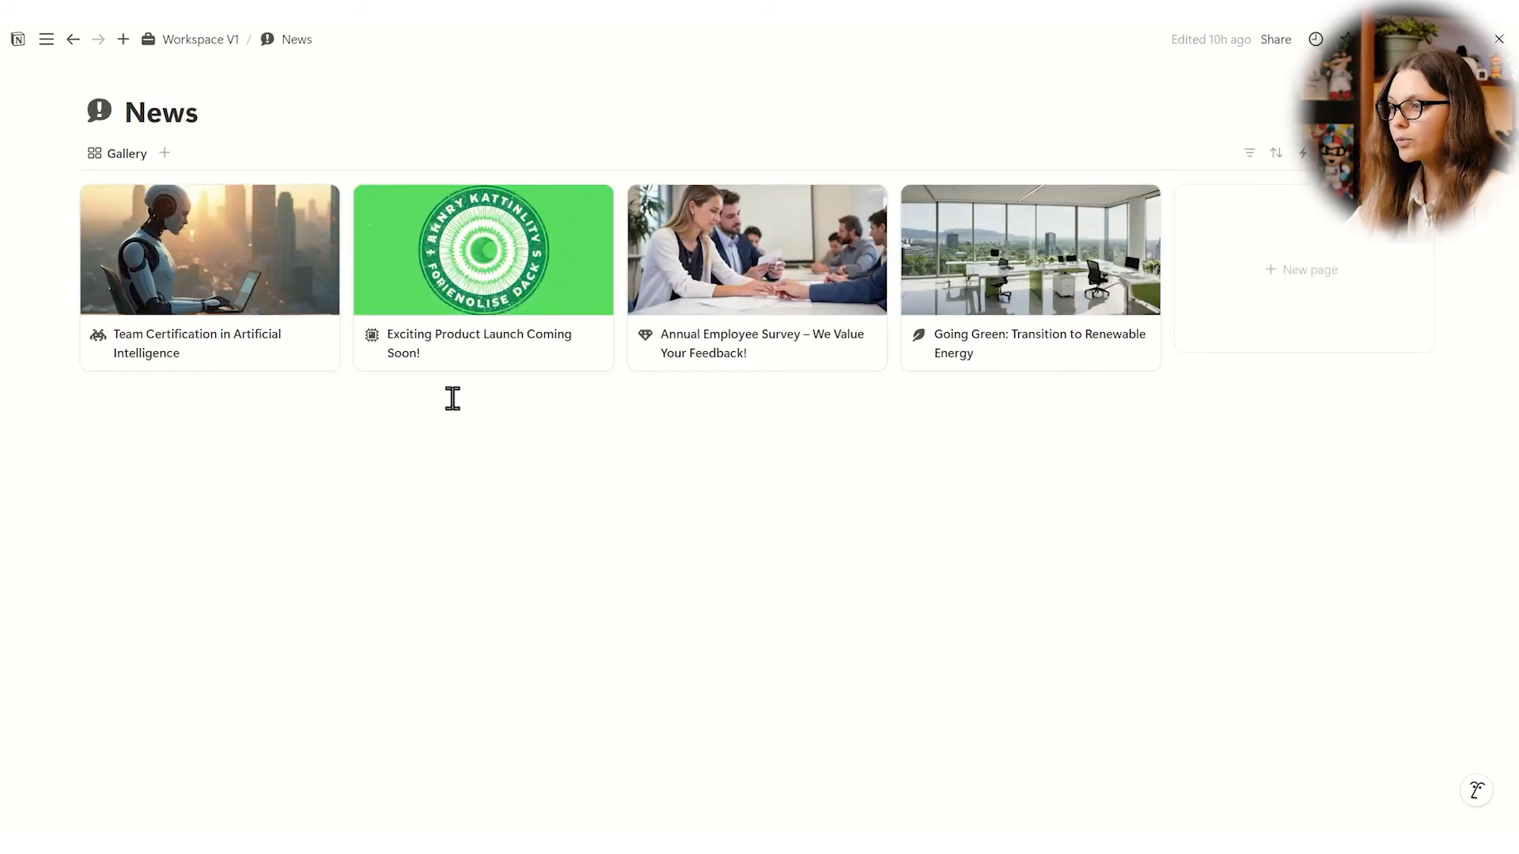
click(262, 361)
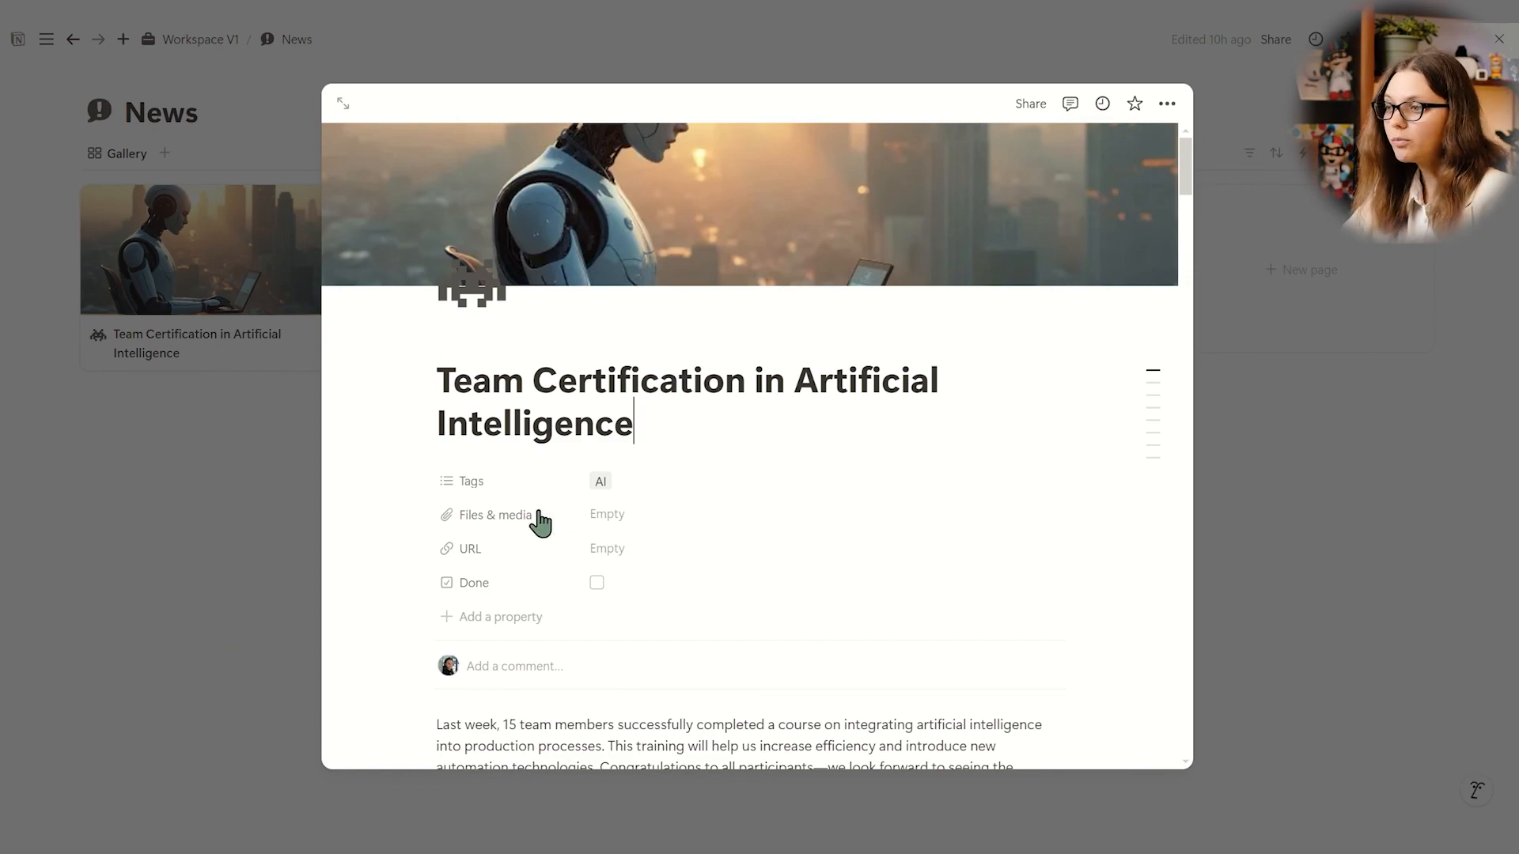
scroll(546, 510, down, 6)
click(216, 469)
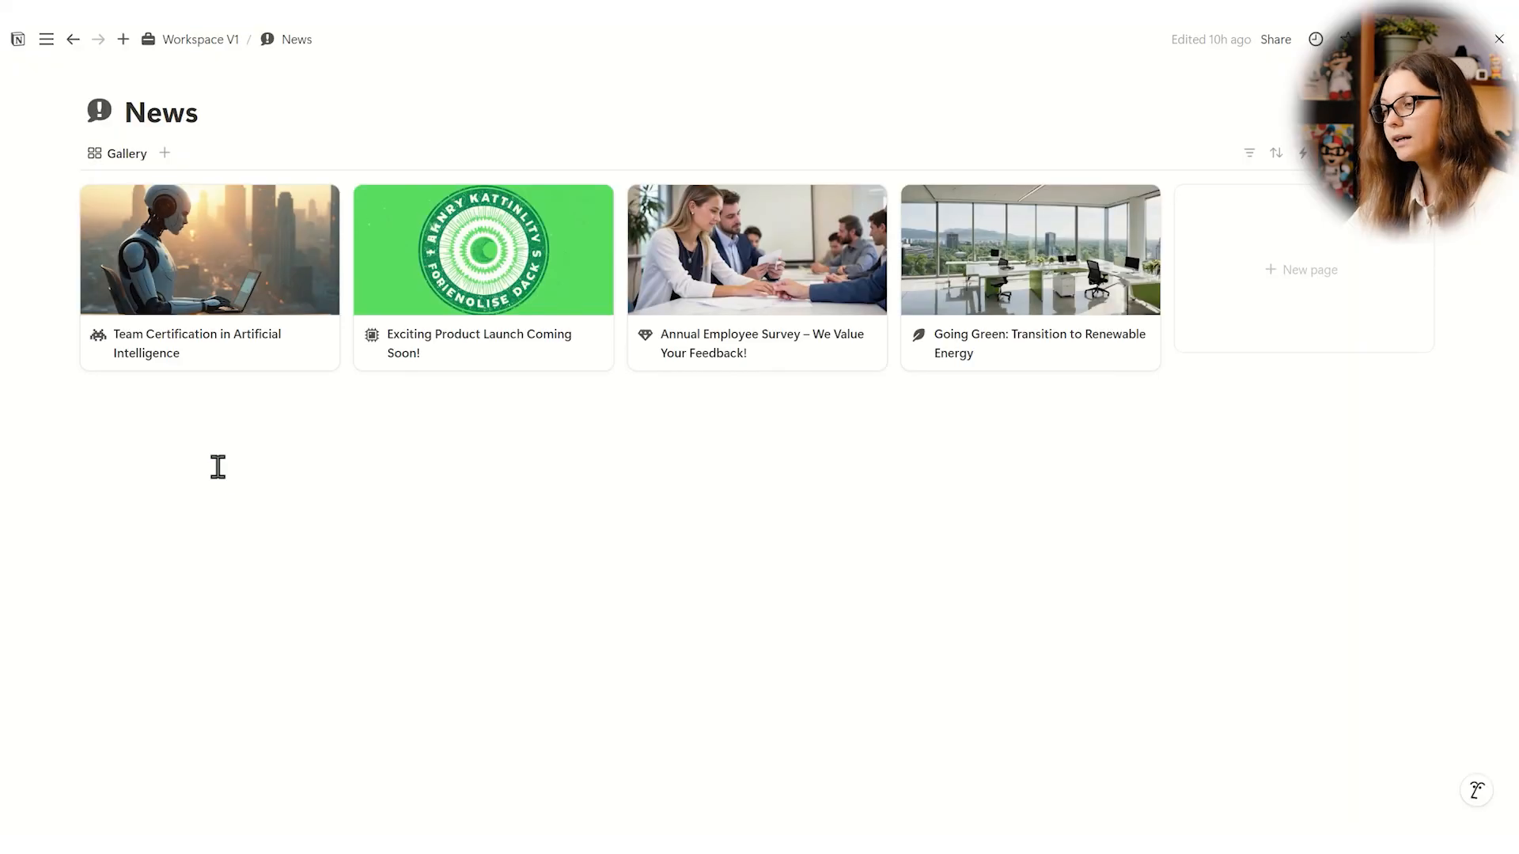
click(199, 40)
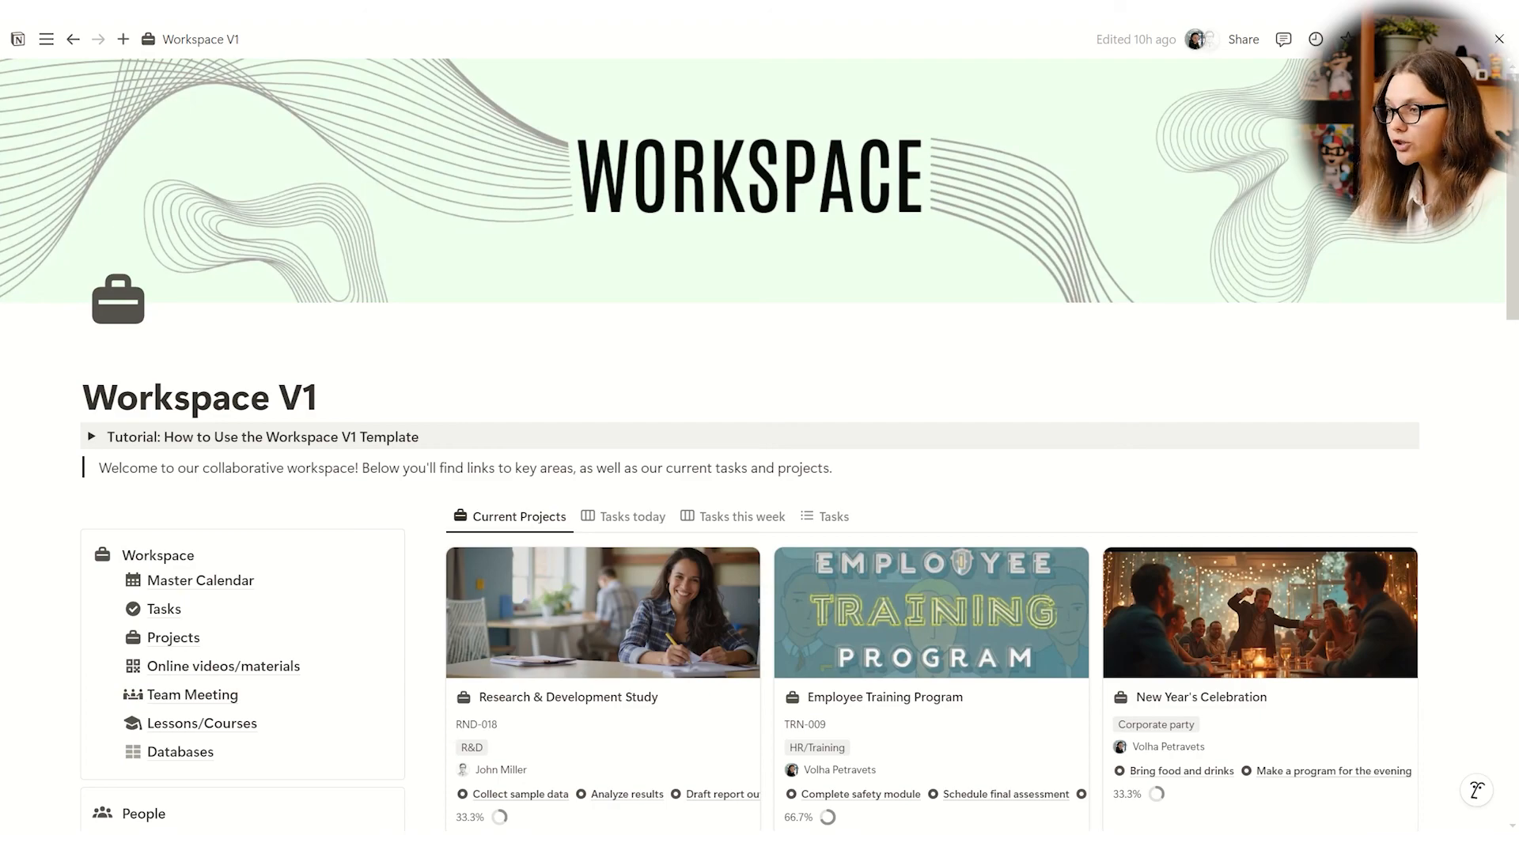
Open the Brainstorming page, look through the New Product Features entry, close it, and return to the Workspace V1 home page
scroll(295, 544, down, 6)
click(176, 507)
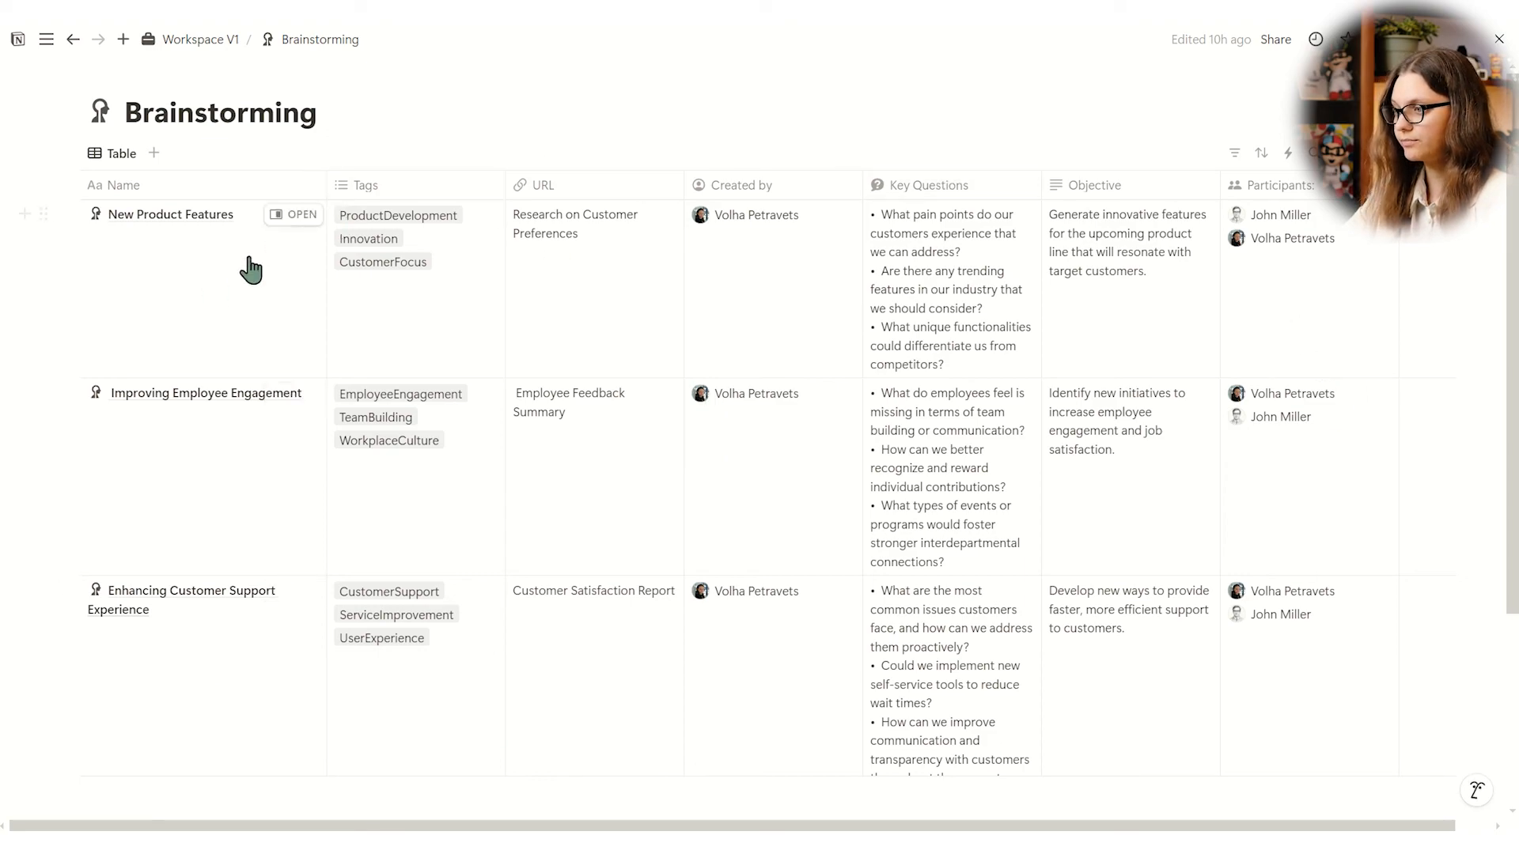
click(291, 215)
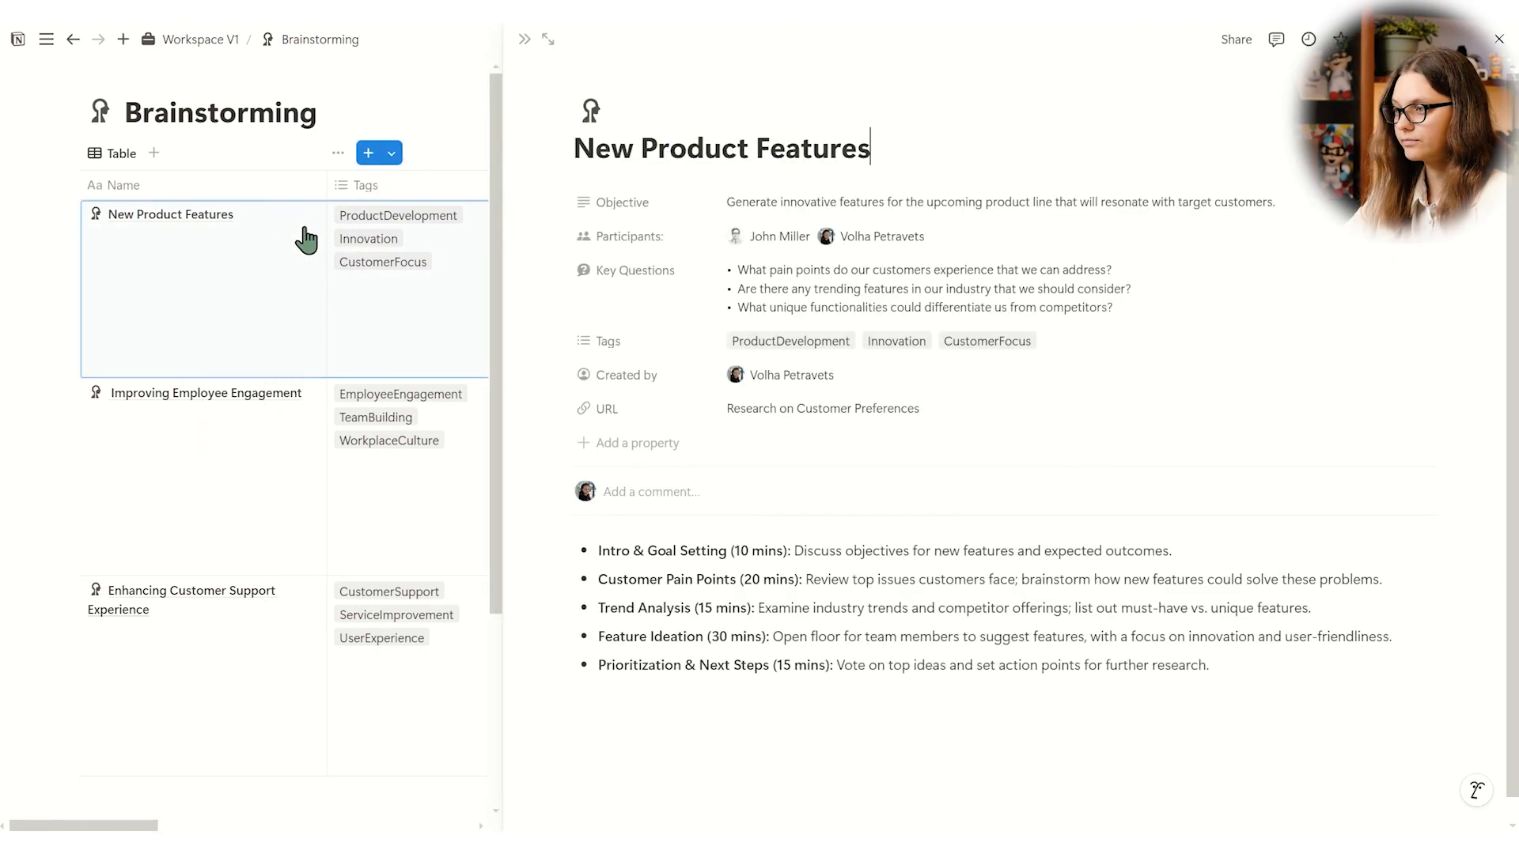
click(524, 42)
click(199, 43)
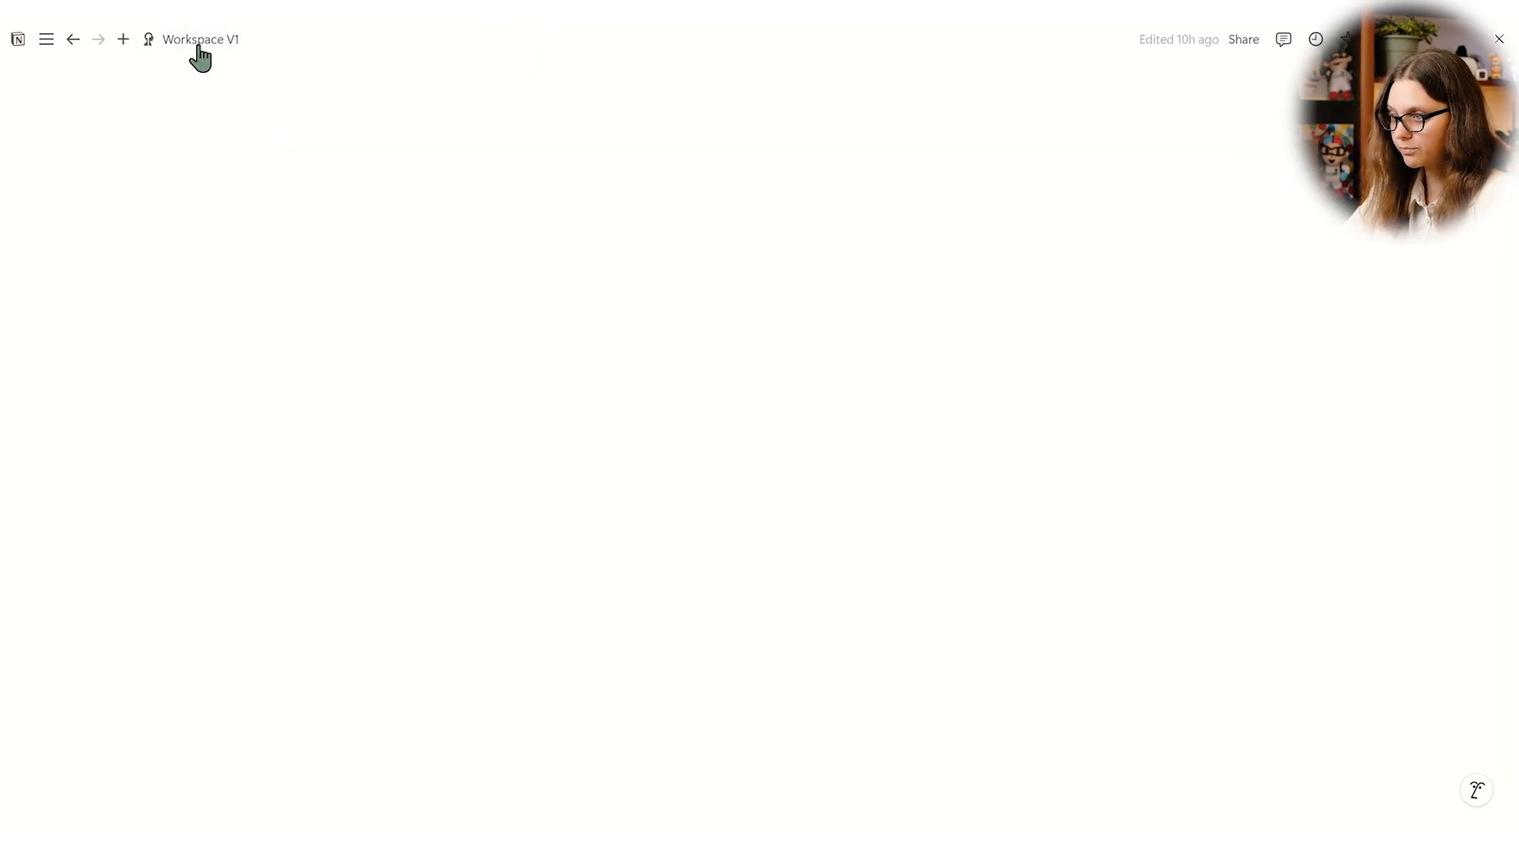
Look through the Documentation page's FAQs, Company Policies, Process Guides and All documentation views, and return to the Workspace V1 home page
scroll(485, 410, down, 6)
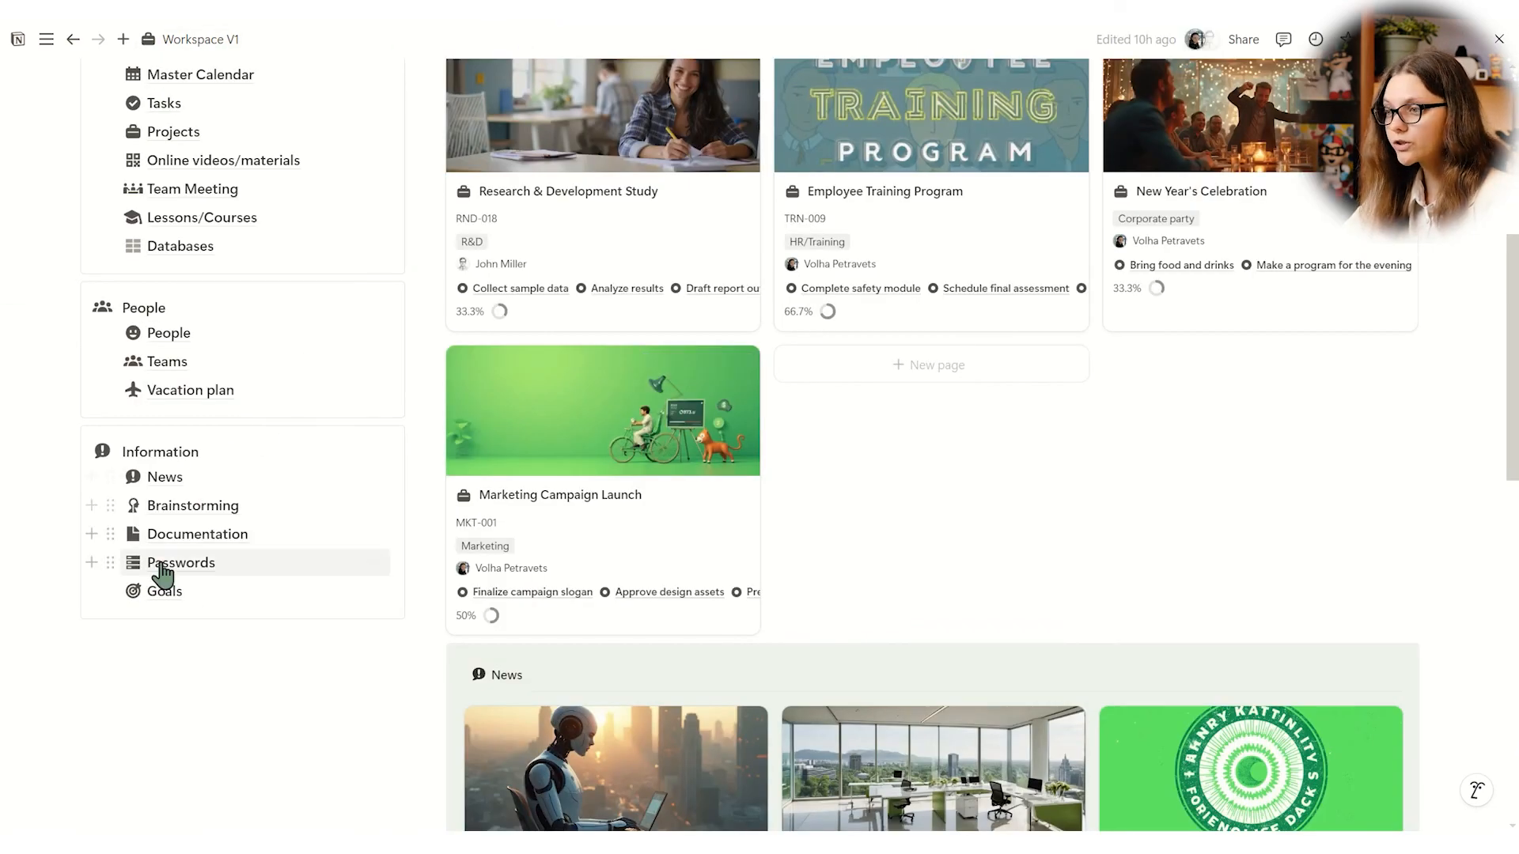
click(177, 538)
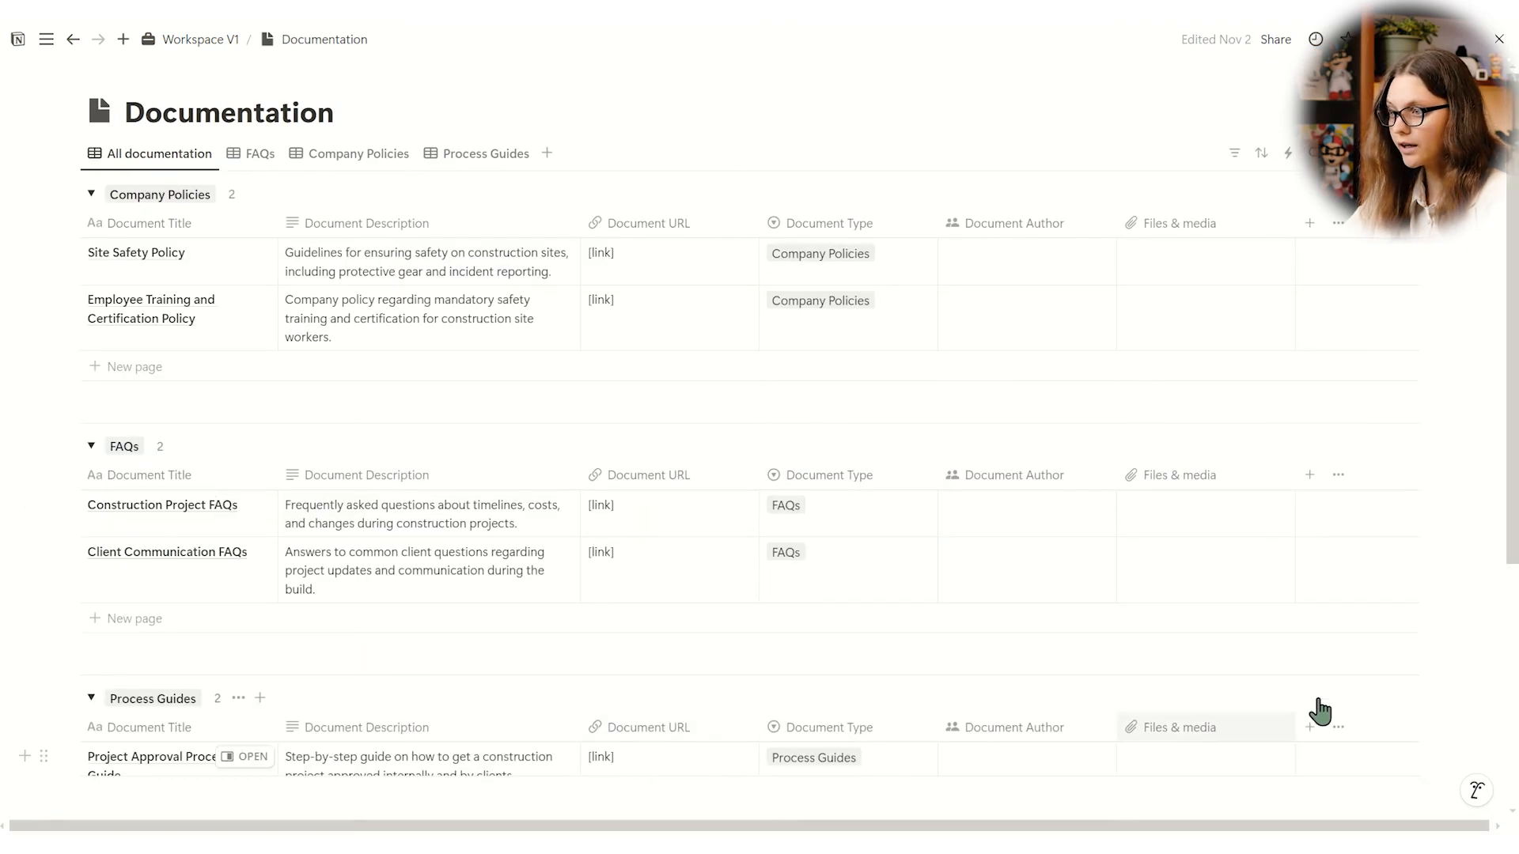
click(265, 156)
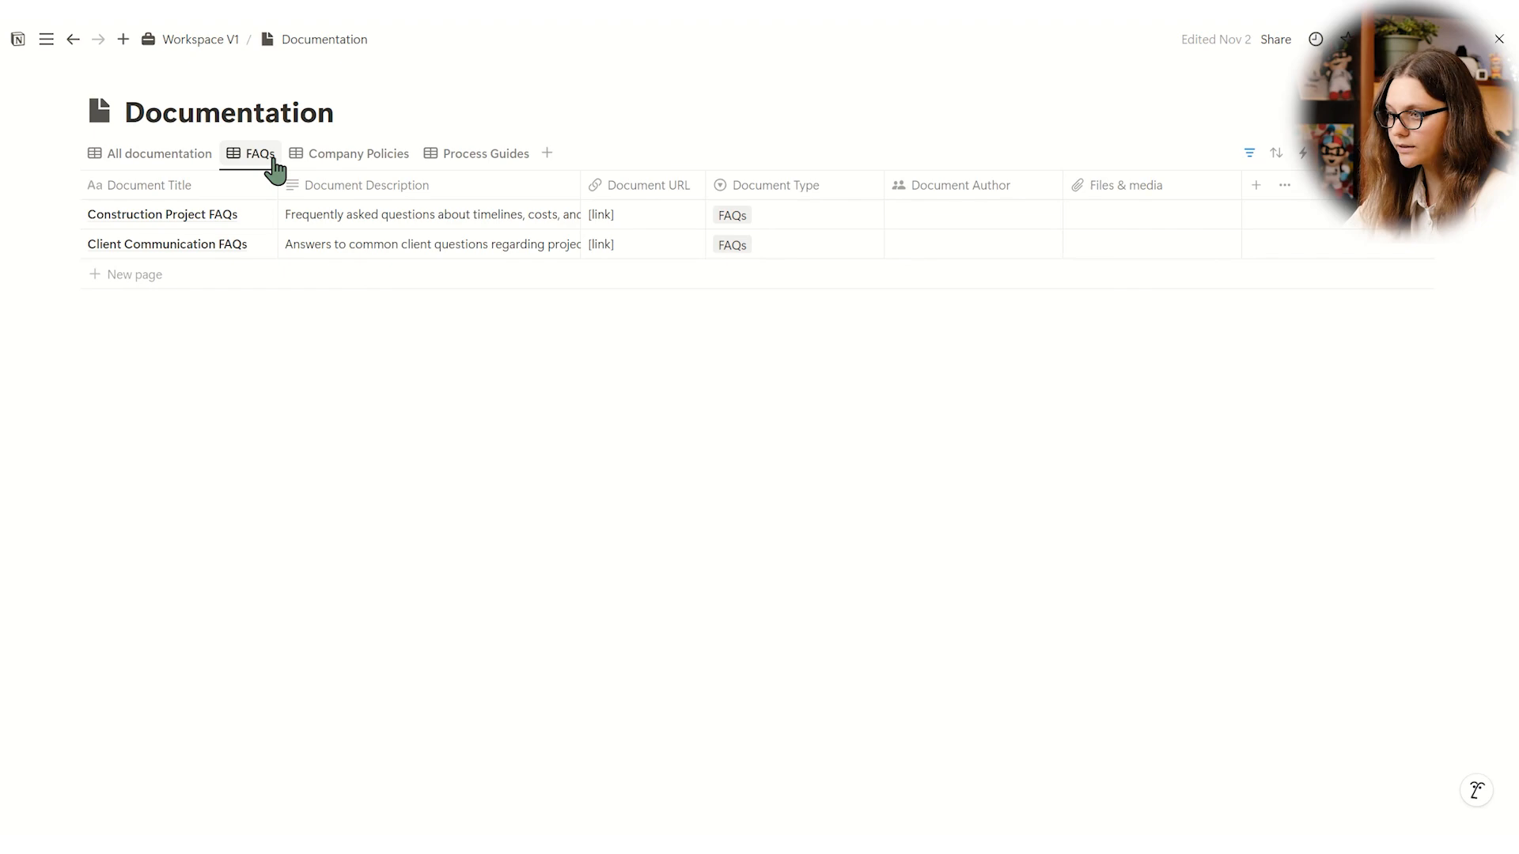
click(351, 162)
click(461, 162)
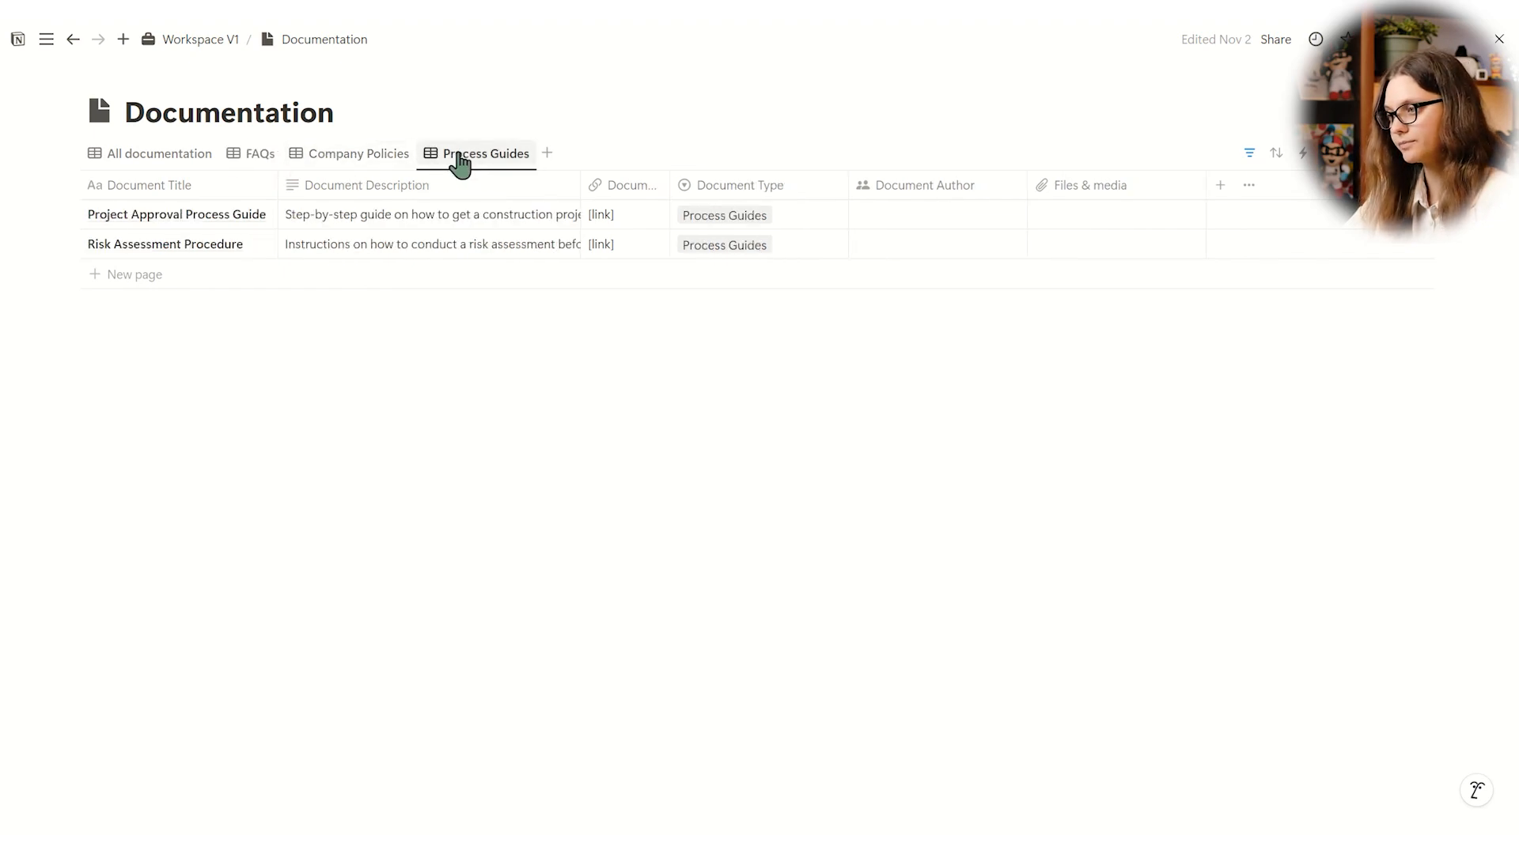
click(170, 158)
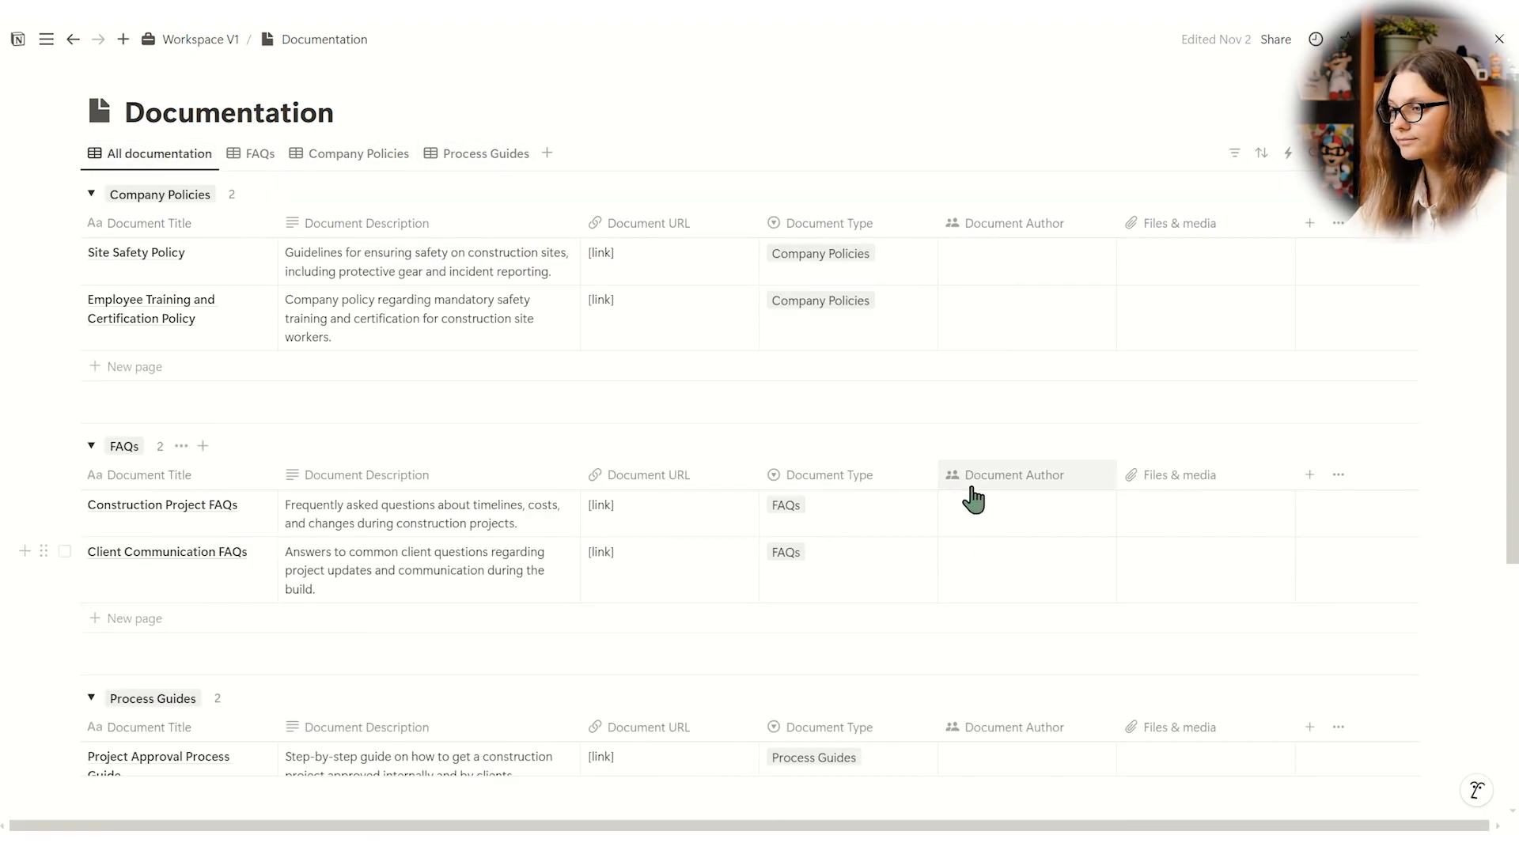
scroll(971, 497, down, 4)
scroll(971, 496, up, 4)
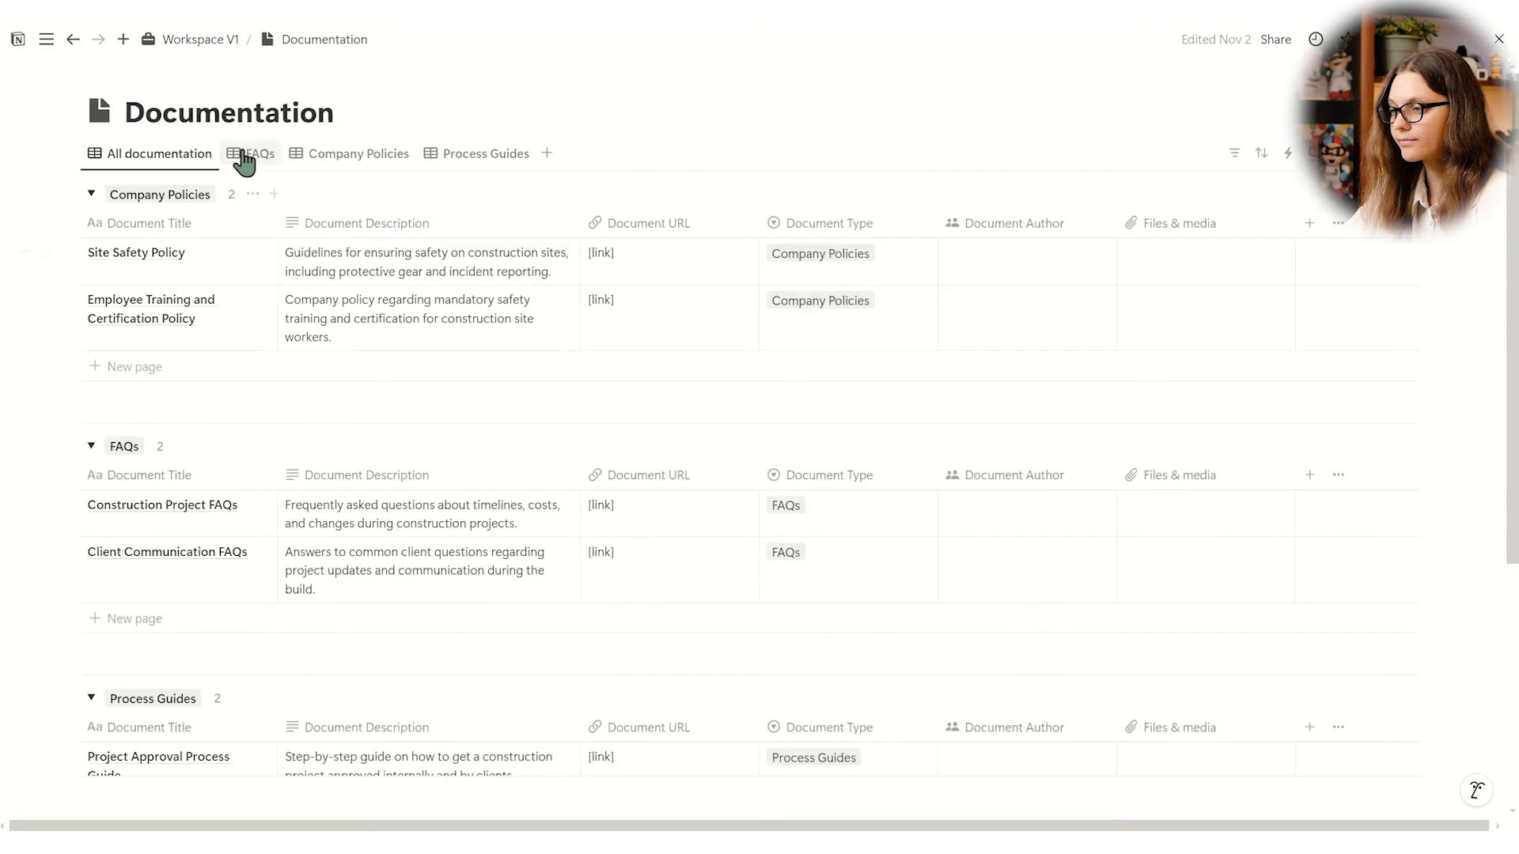
click(199, 45)
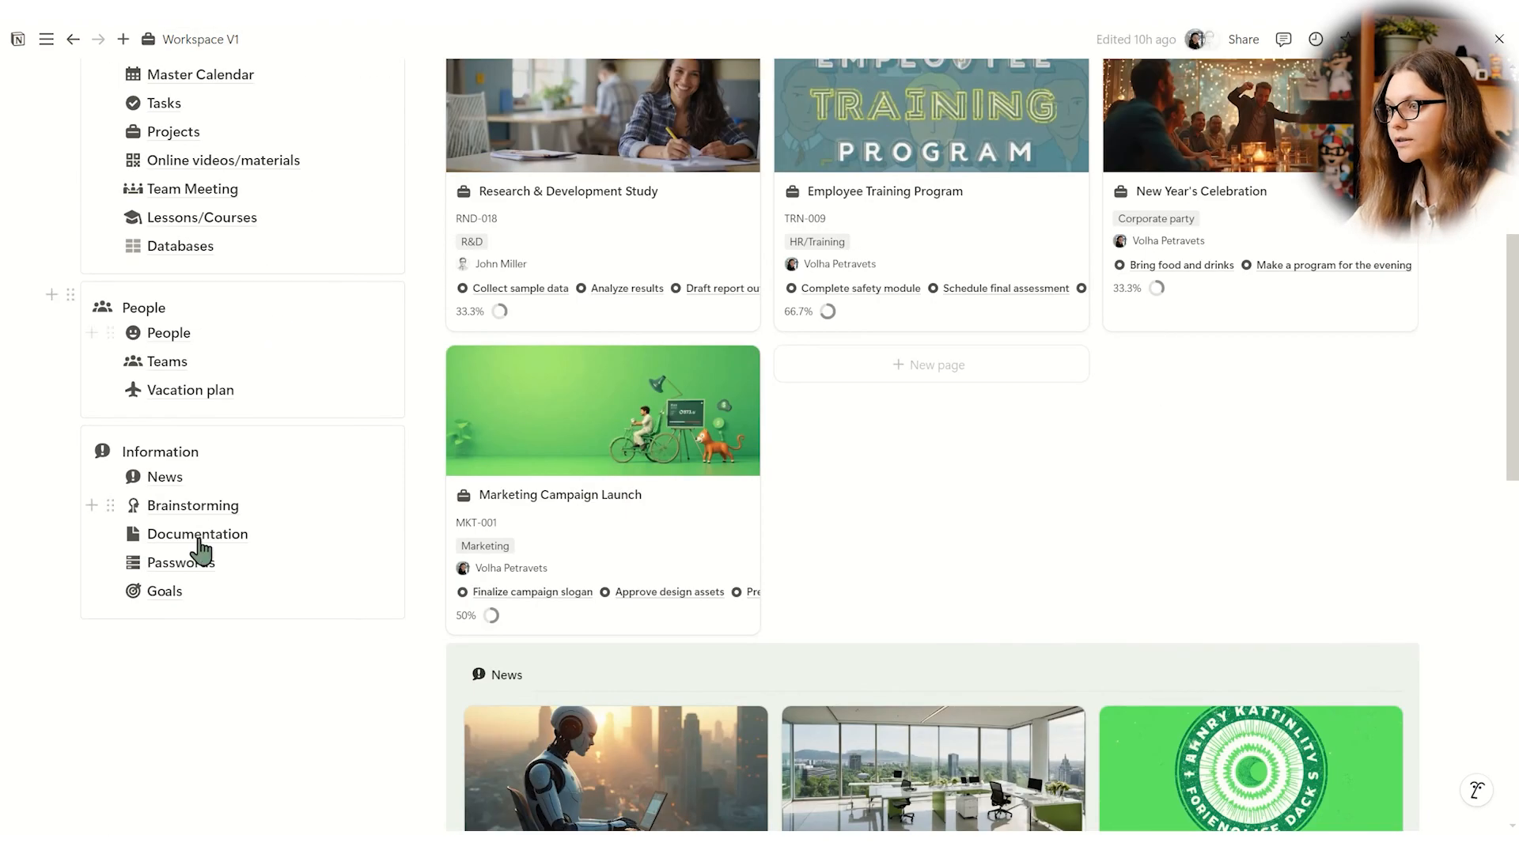
Check the Passwords page, and look through the All, 2024 and 2025 views of the Goals page
click(181, 563)
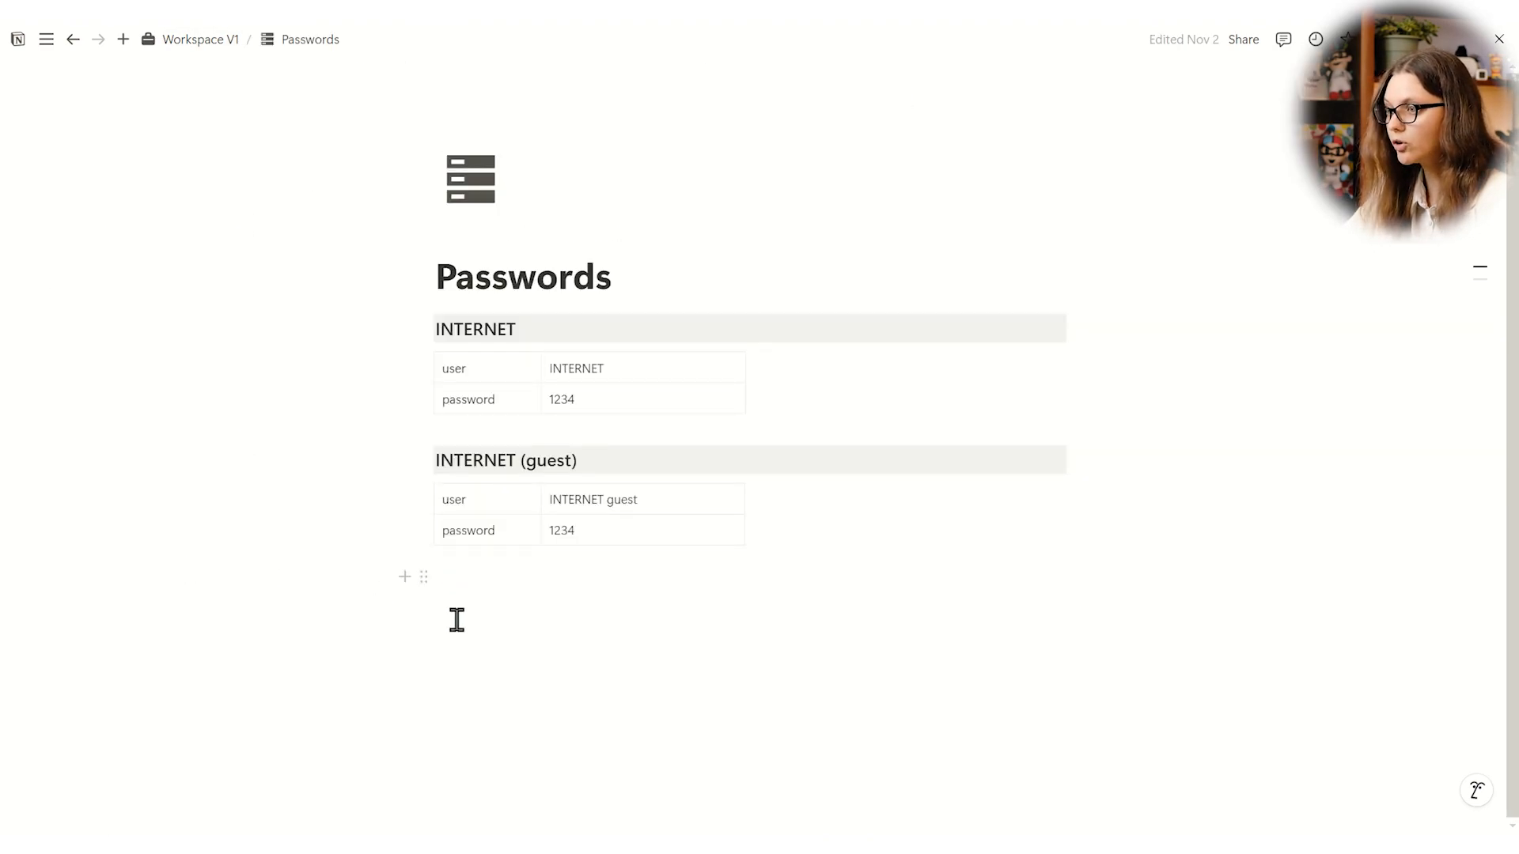
click(194, 41)
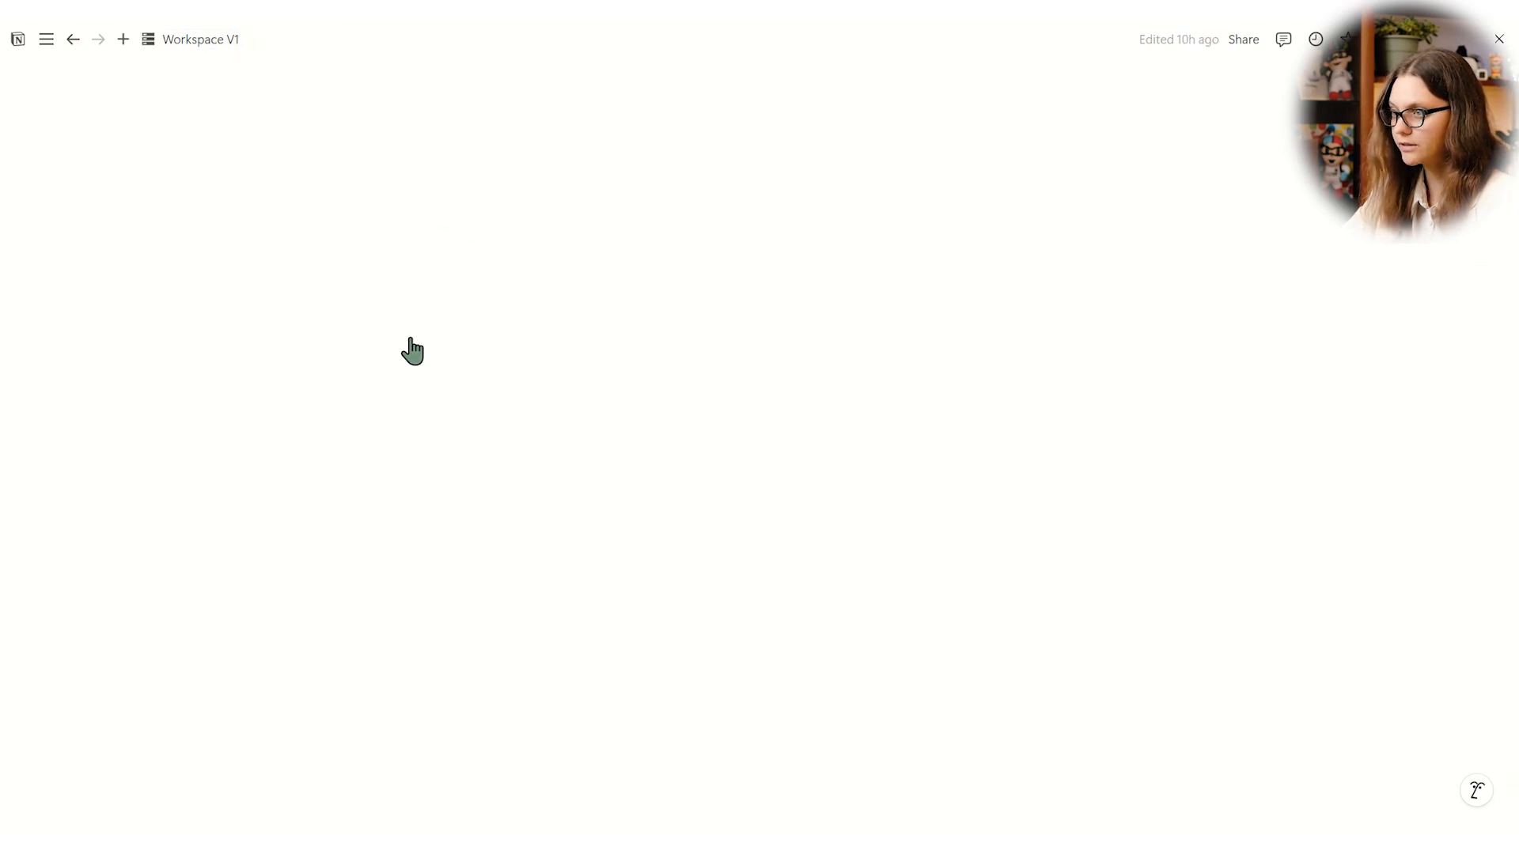
click(162, 591)
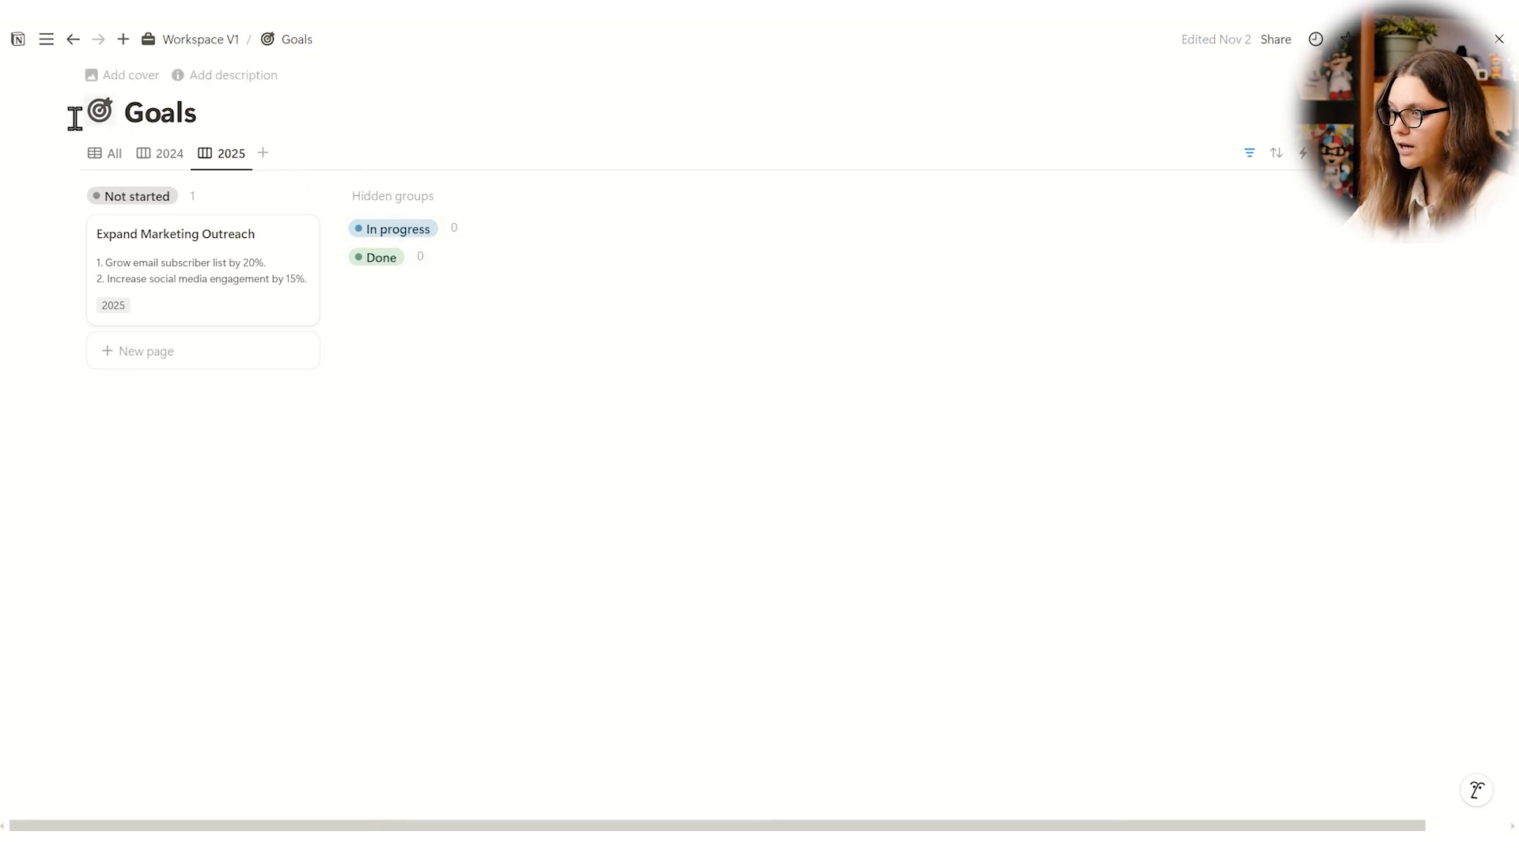
click(98, 163)
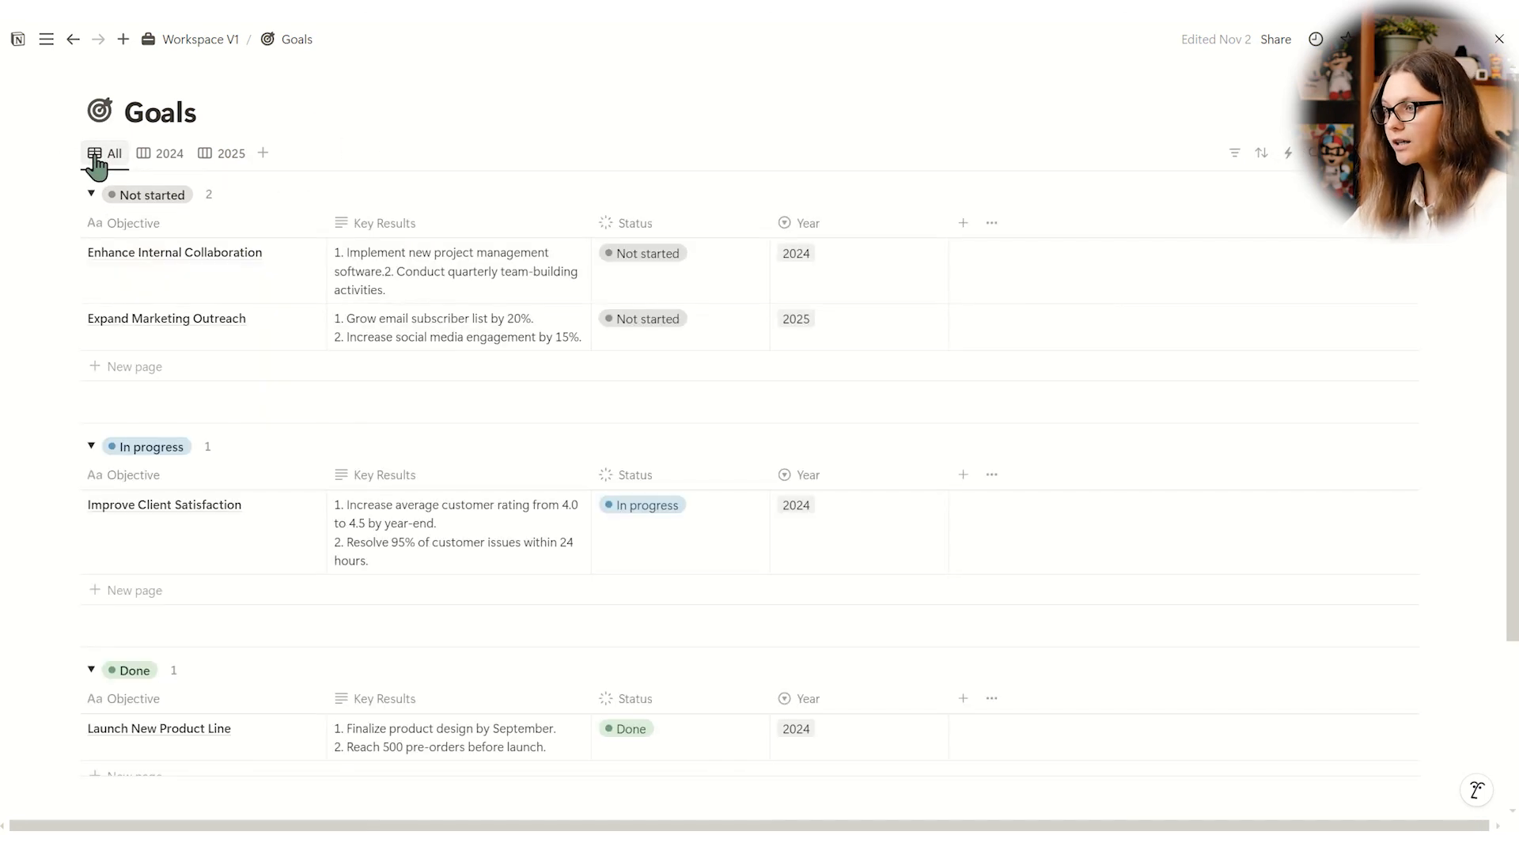
click(181, 163)
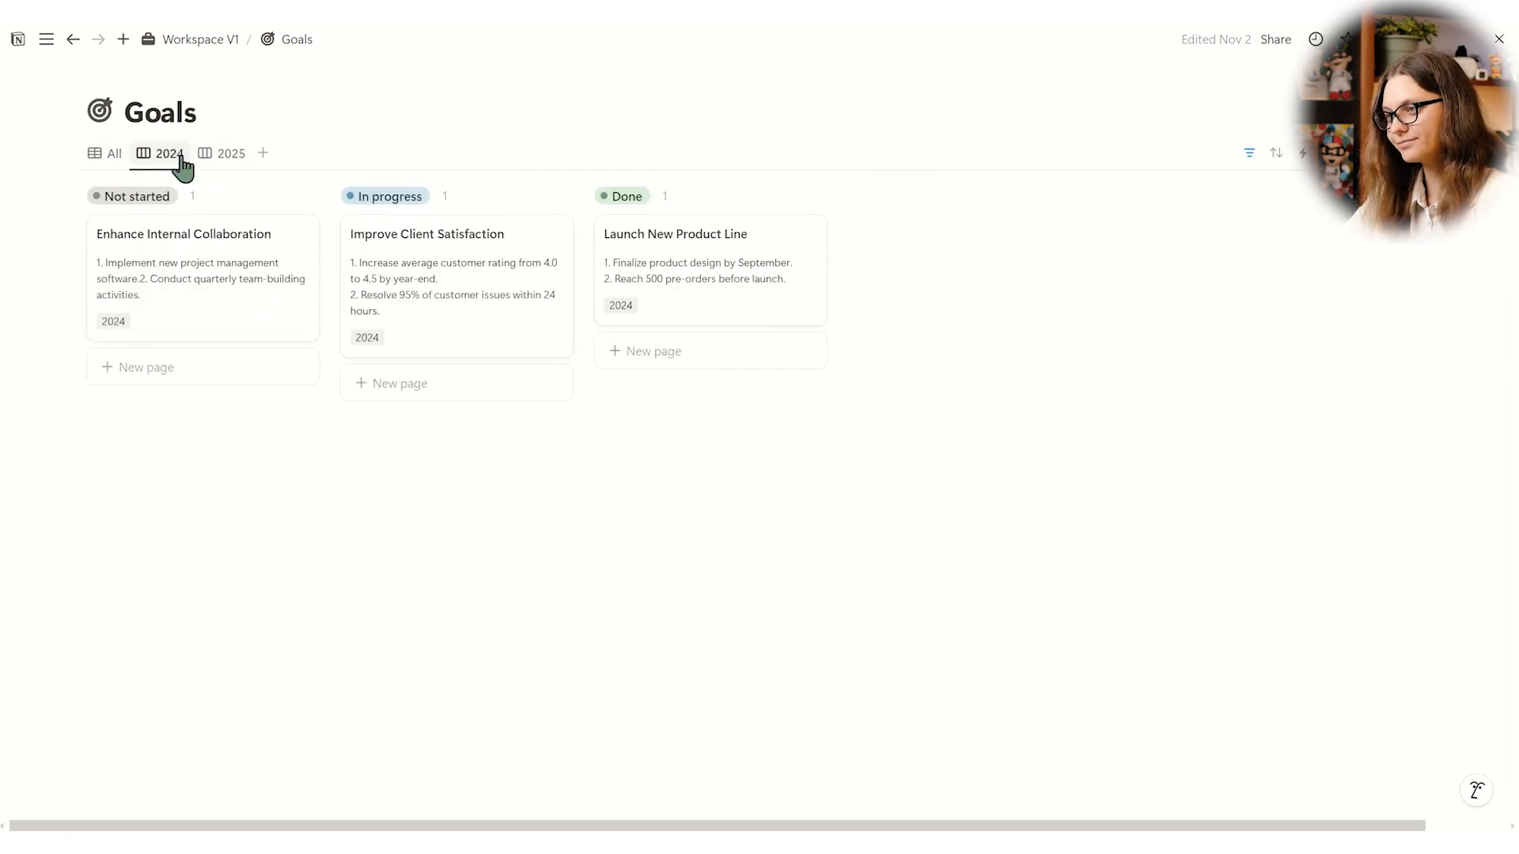
click(220, 157)
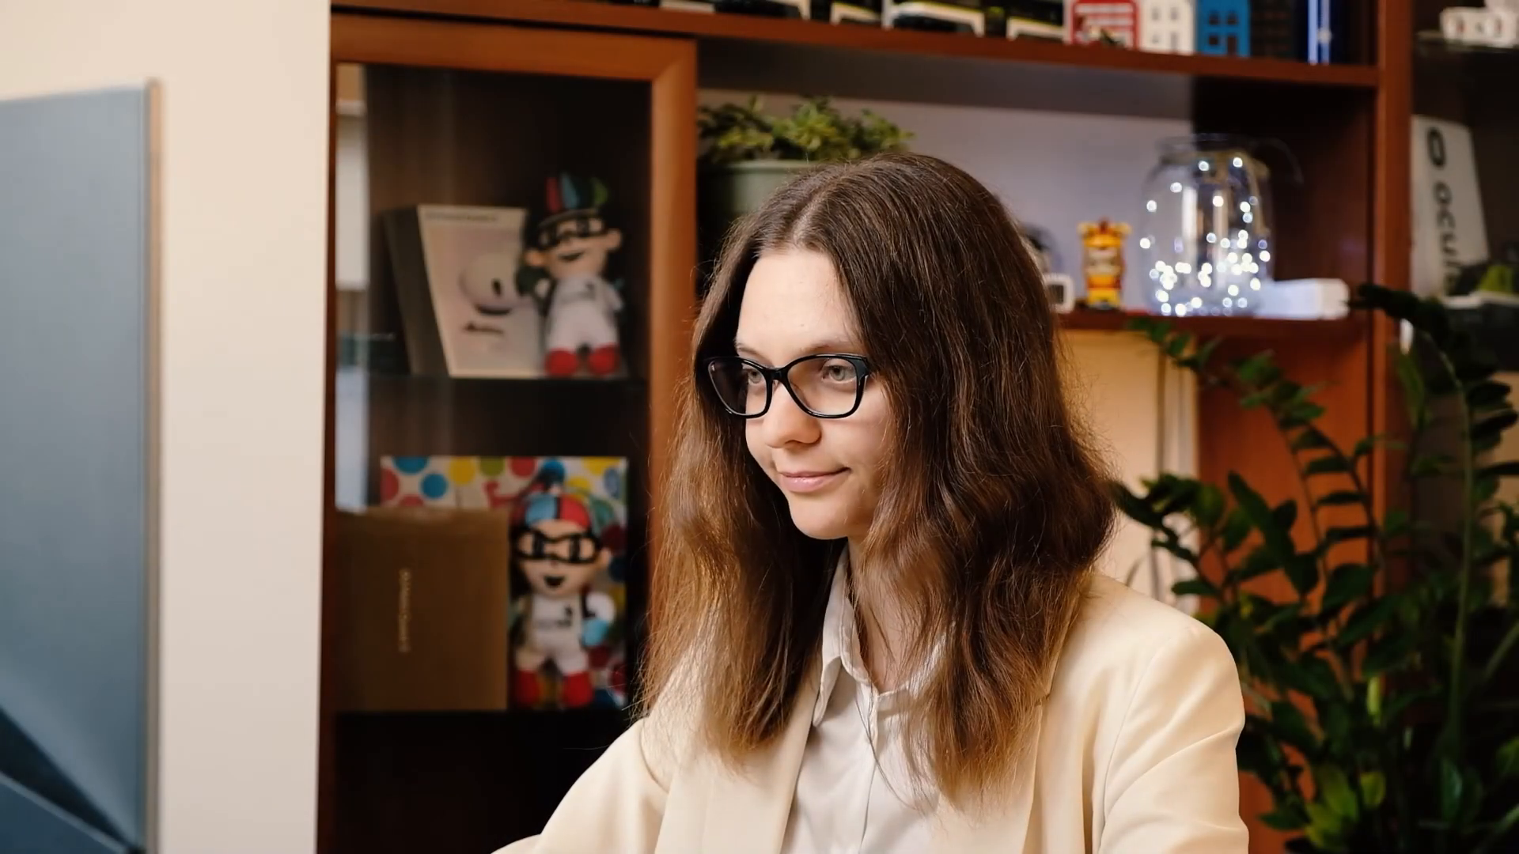